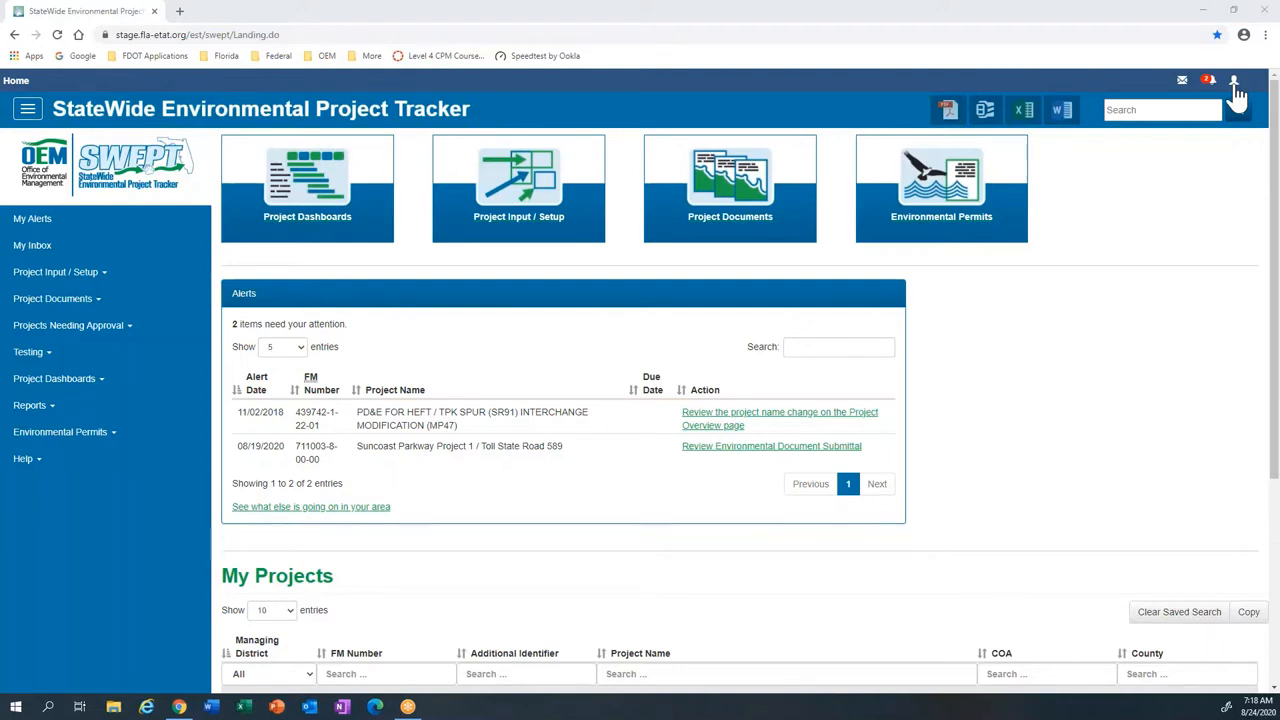
Step: Open the Delegate Authority form, select a Florida's Turnpike Enterprise delegate, and return to the home page without saving the delegation
{"action": "left_click", "coordinate": [1234, 84]}
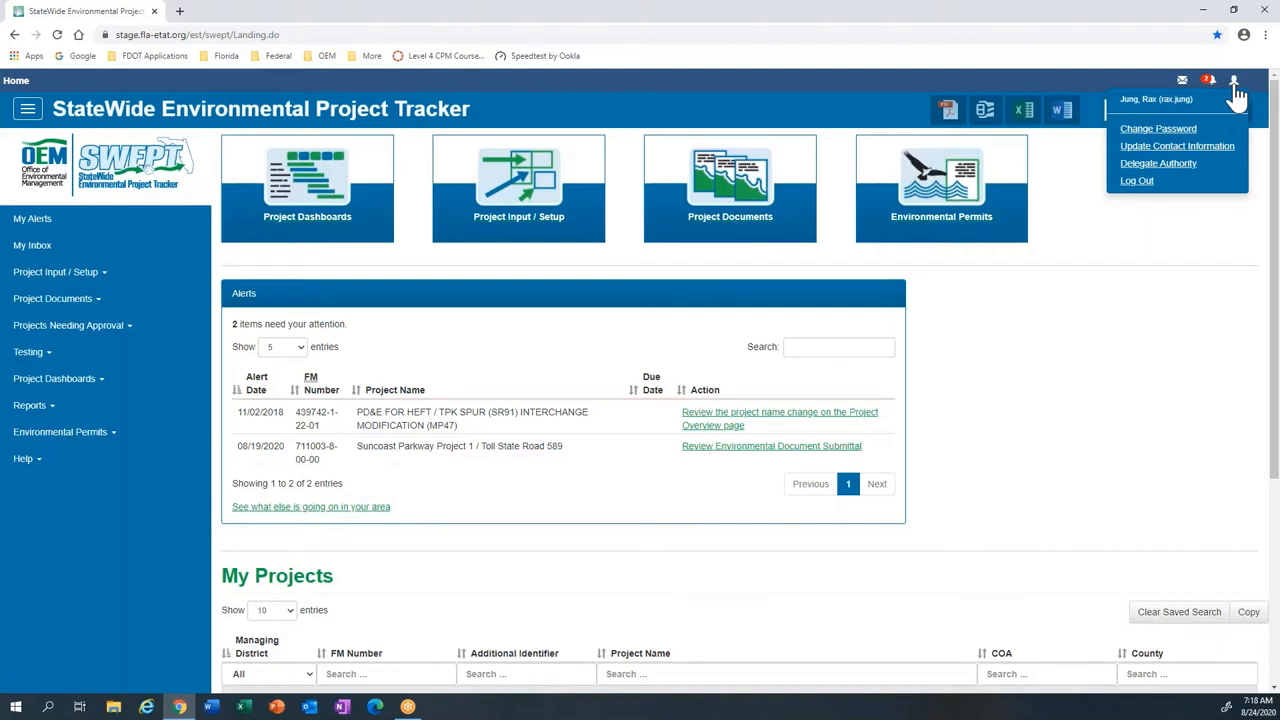
{"action": "left_click", "coordinate": [1193, 168]}
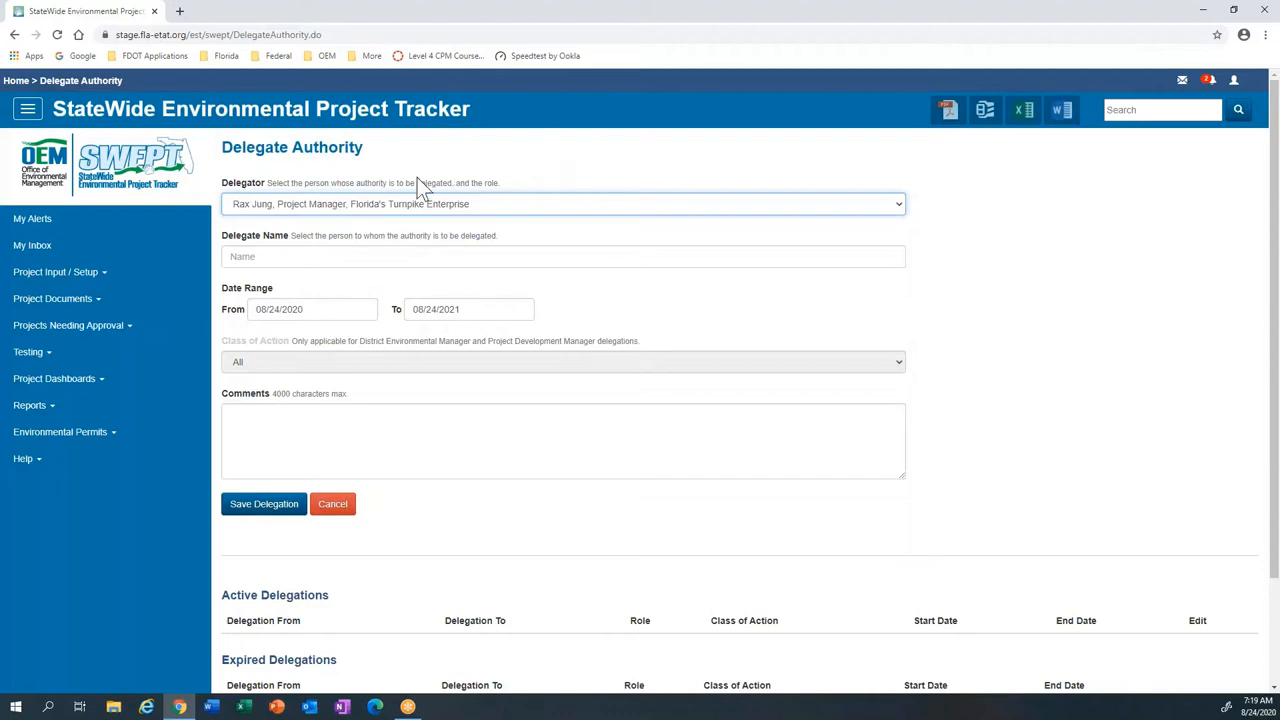
{"action": "left_click", "coordinate": [401, 255]}
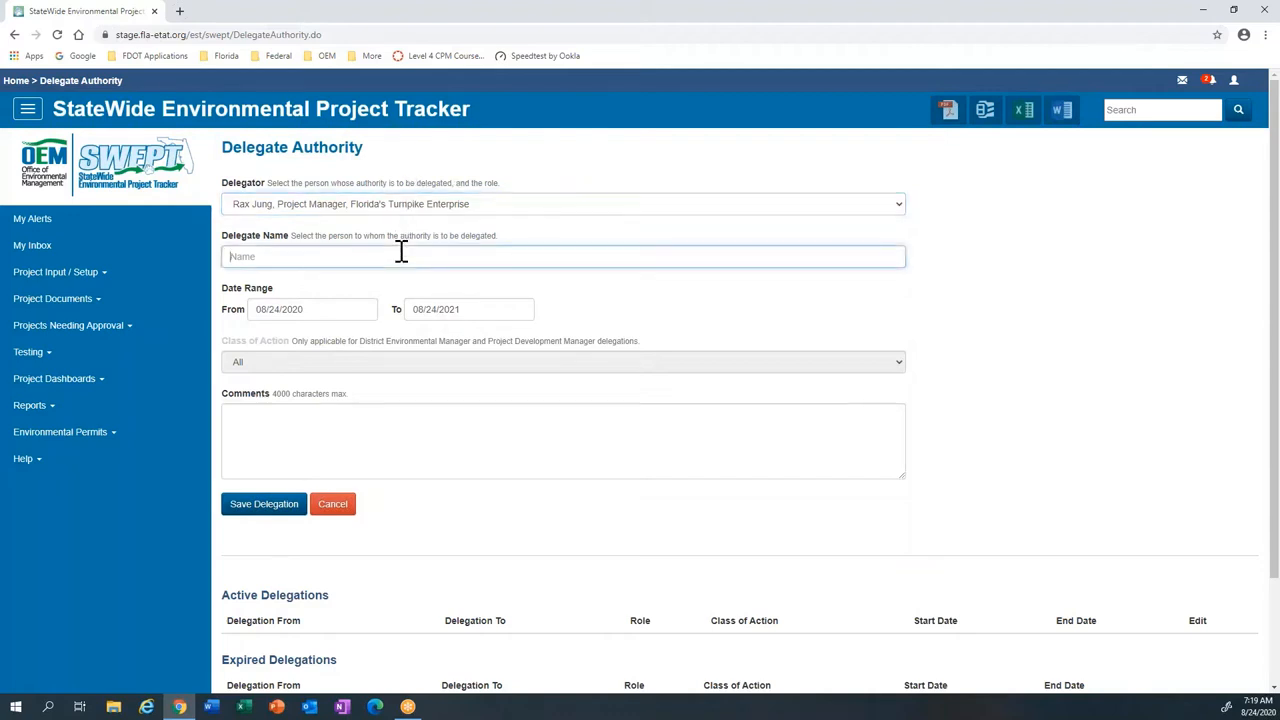
{"action": "type", "text": "r"}
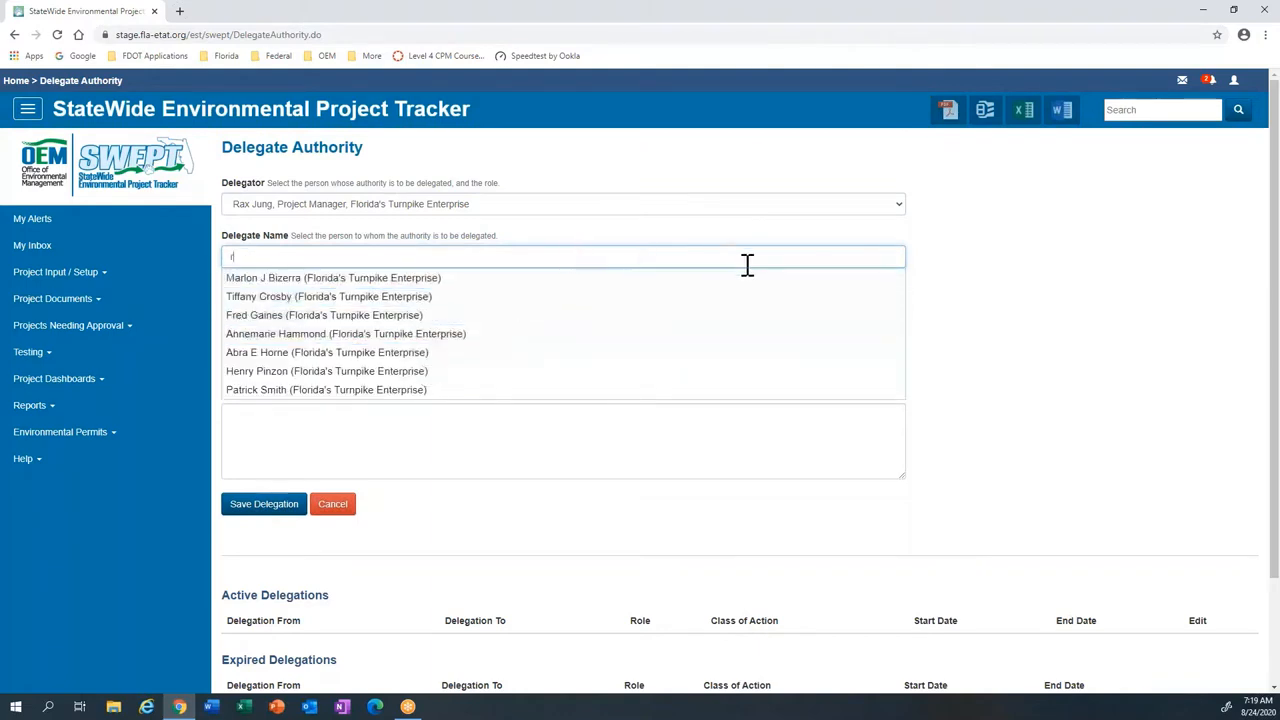
{"action": "left_click", "coordinate": [597, 318]}
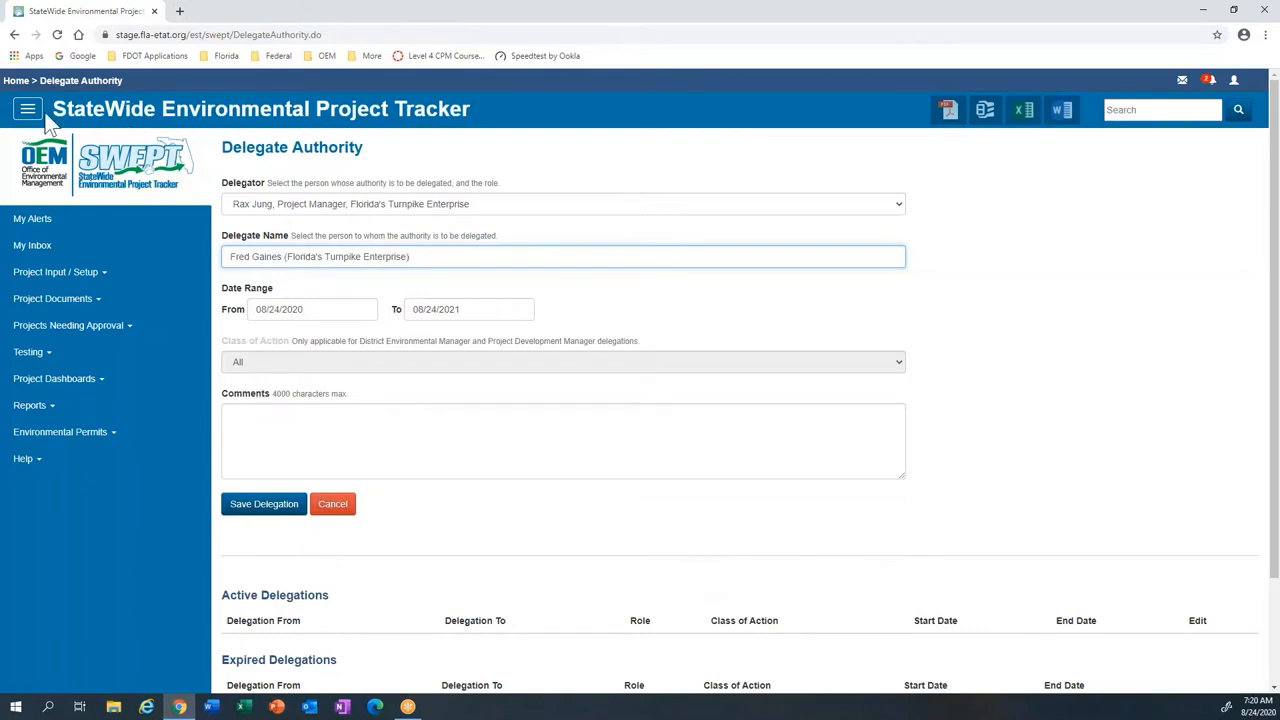
{"action": "left_click", "coordinate": [18, 84]}
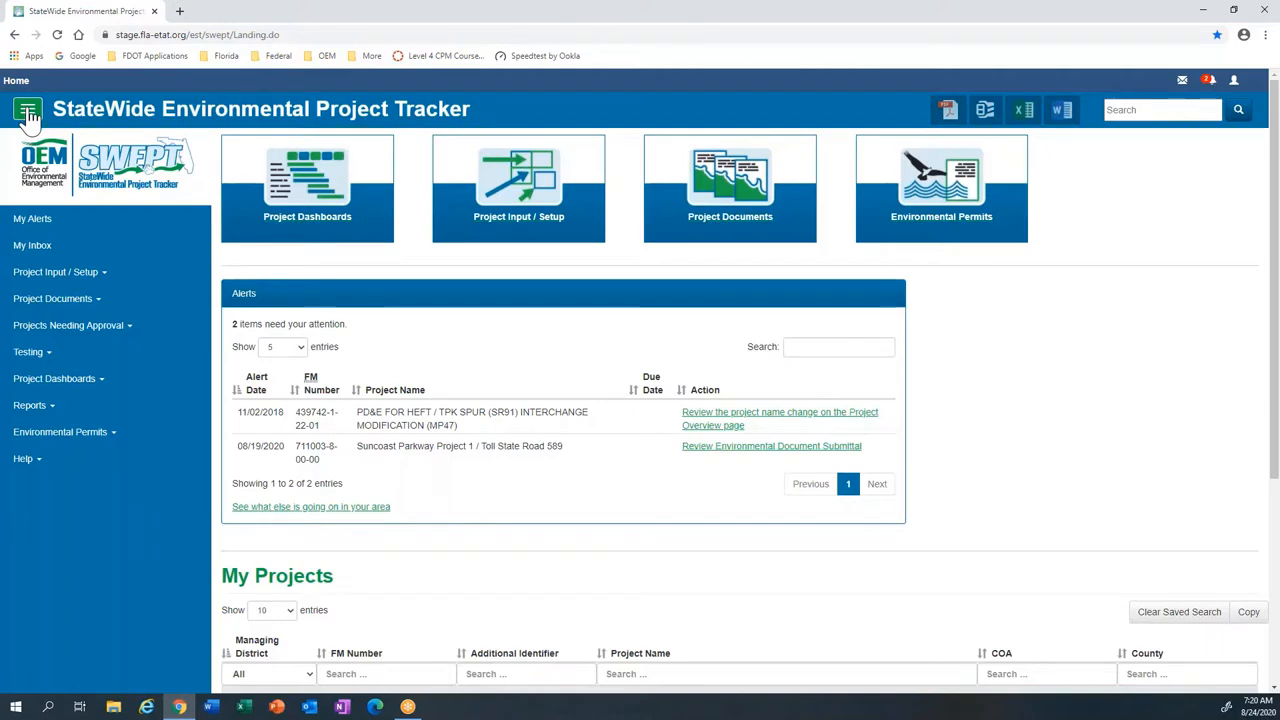
Step: Collapse the navigation sidebar and expand it again
{"action": "left_click", "coordinate": [28, 112]}
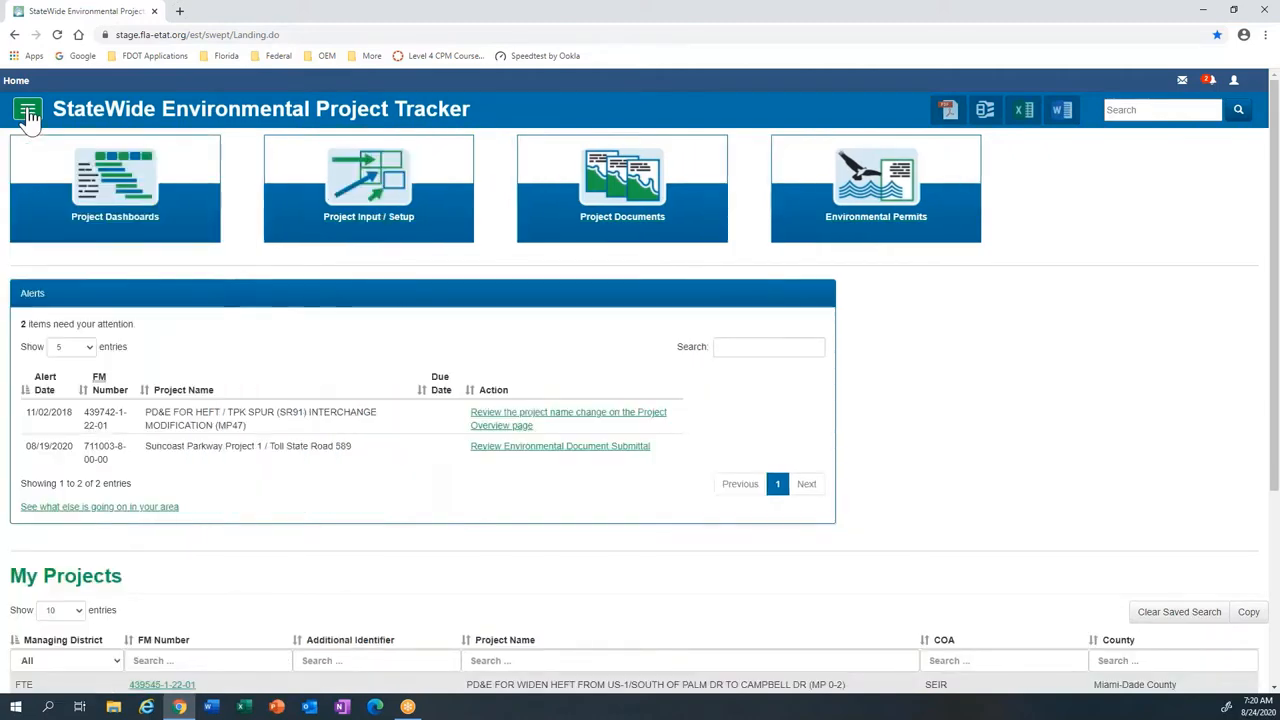
{"action": "left_click", "coordinate": [28, 112]}
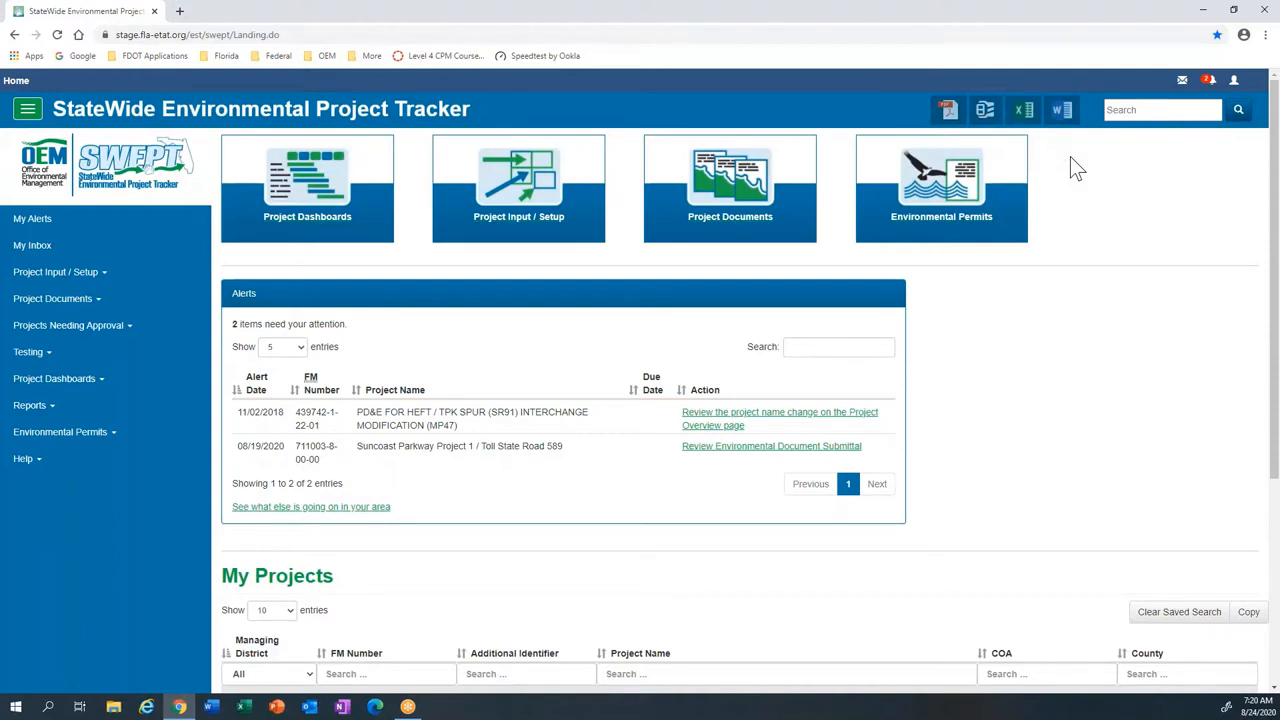
Step: Search the site for the exact phrase "TPK SPUR" and open the PD&E for HEFT / TPK SPUR (SR91) Interchange Modification (MP47) project
{"action": "left_click", "coordinate": [1157, 110]}
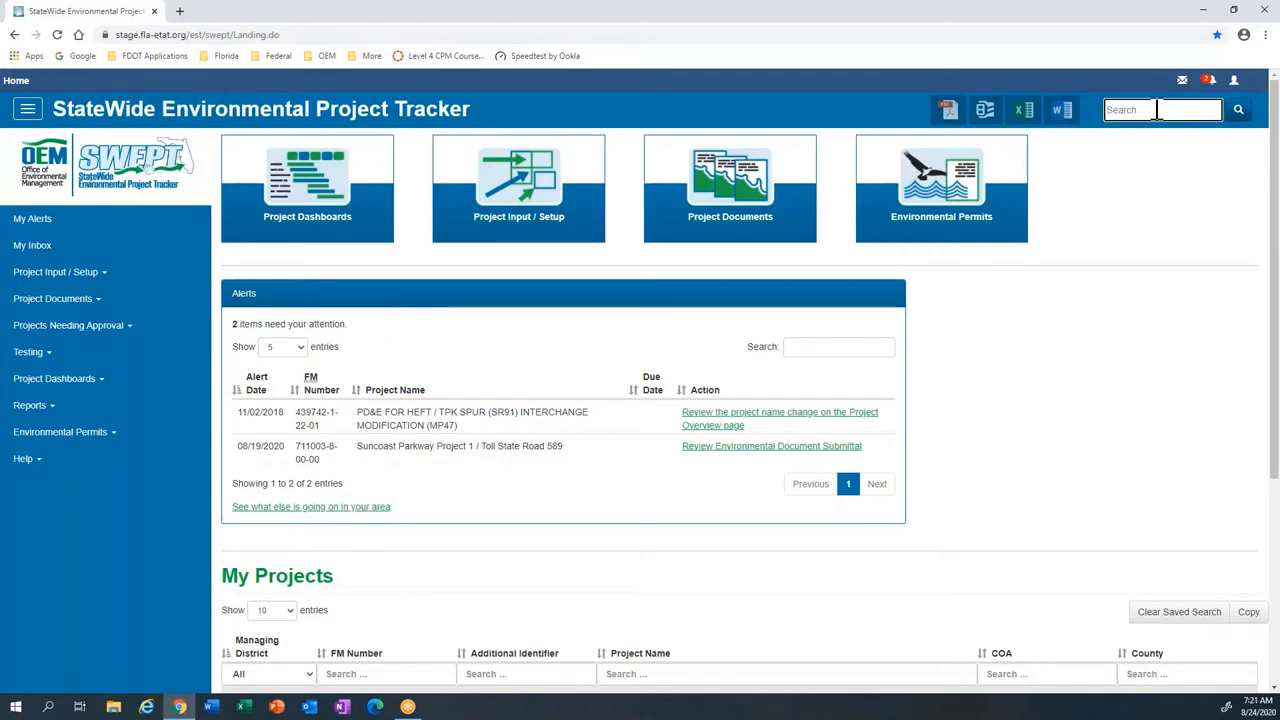
{"action": "type", "text": "1"}
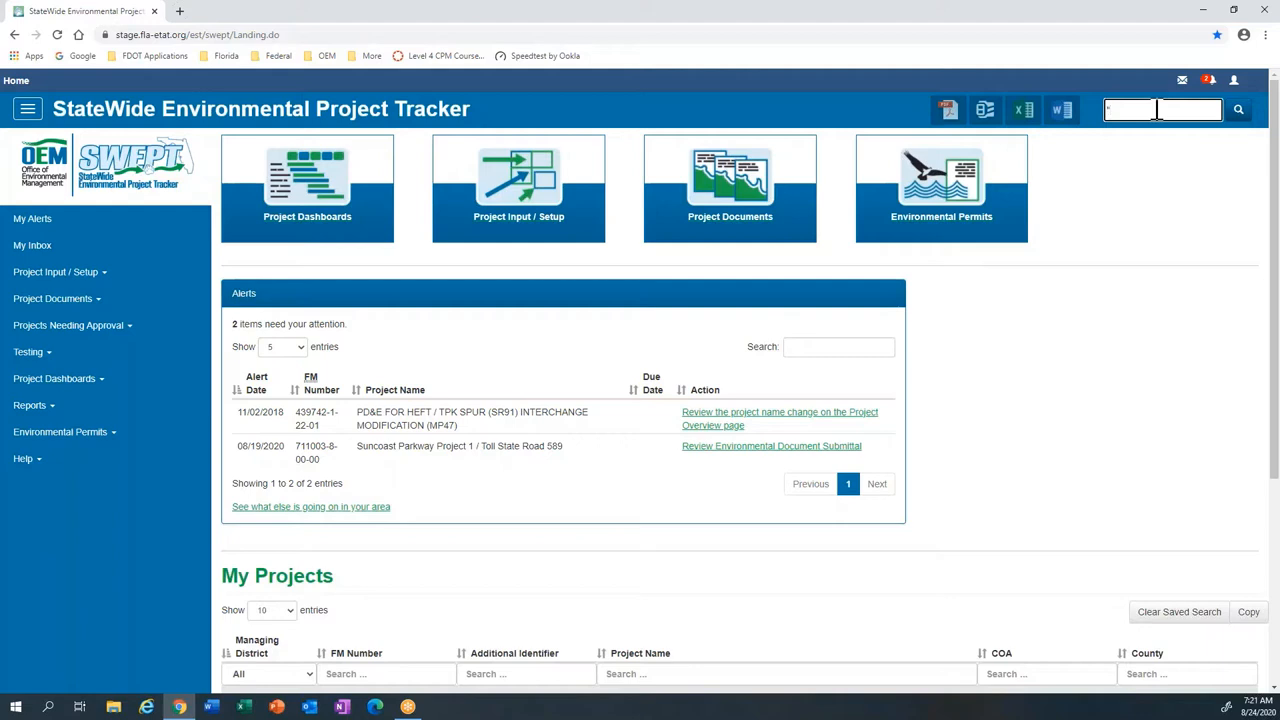
{"action": "type", "text": "TPK SPUR\""}
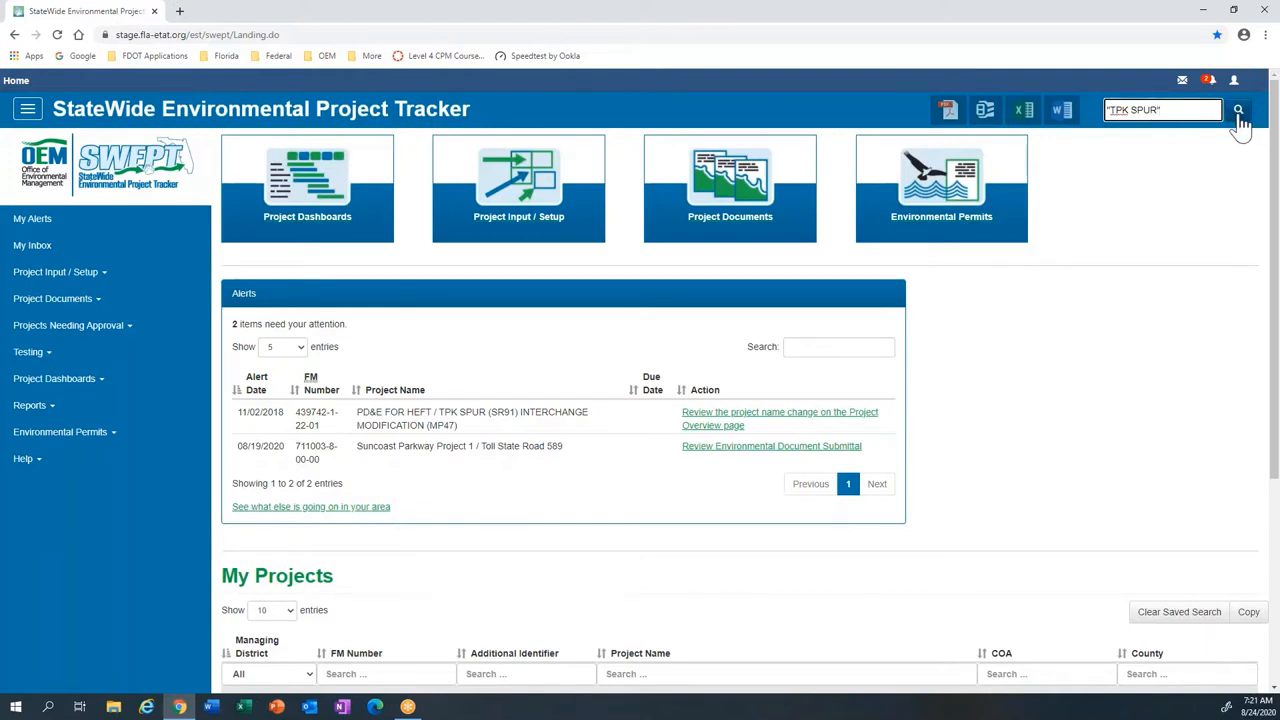
{"action": "left_click", "coordinate": [1239, 112]}
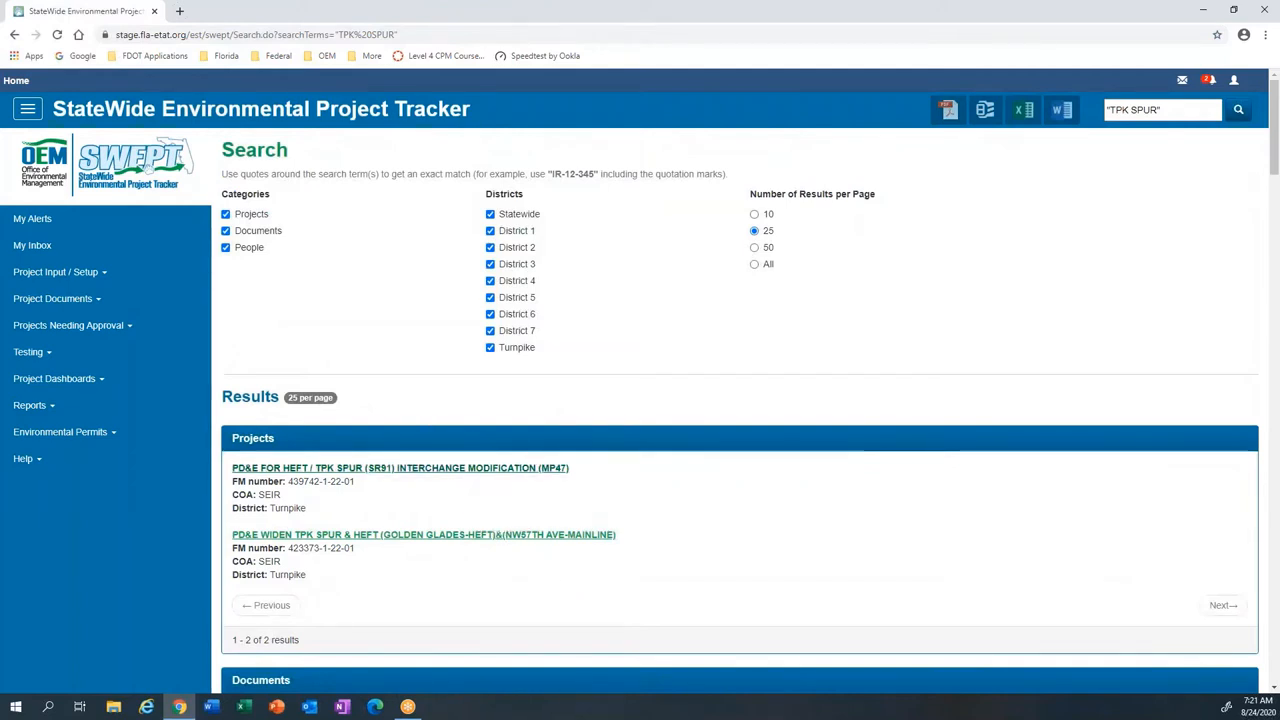
{"action": "left_click", "coordinate": [400, 468]}
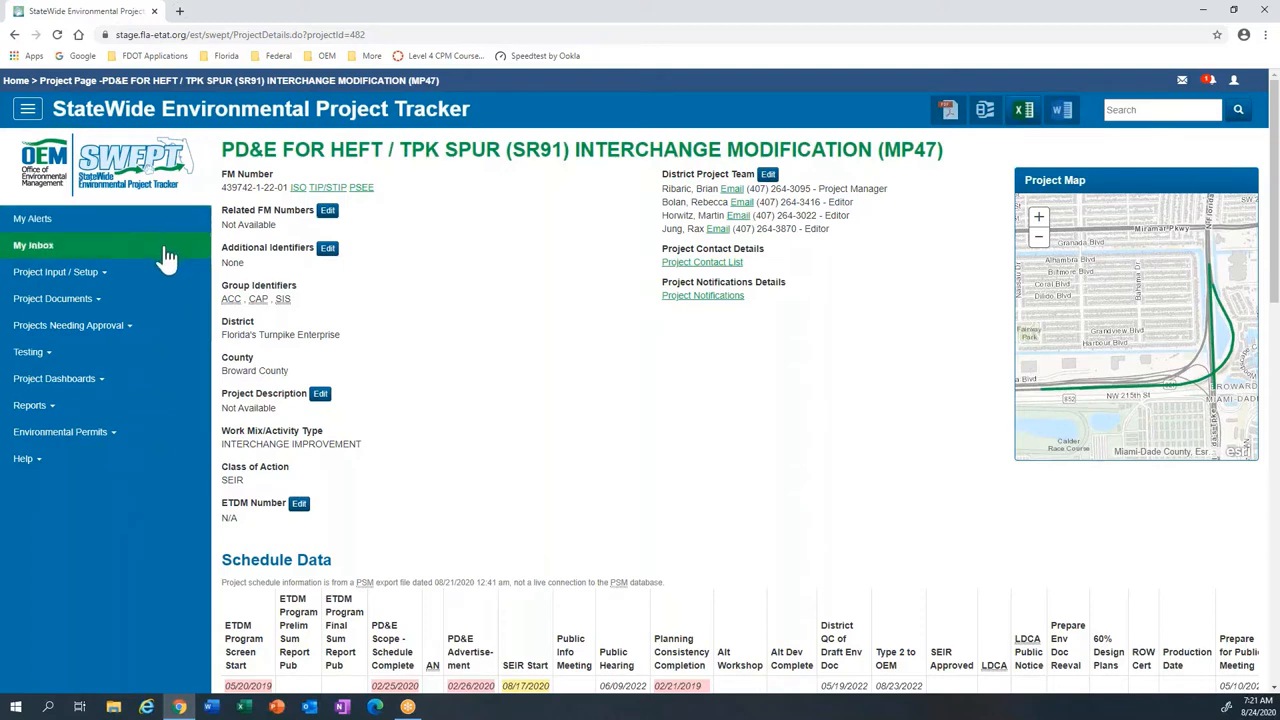
Step: Look through the project input and document options, and open the District Signatures list of projects needing approval
{"action": "left_click", "coordinate": [113, 278]}
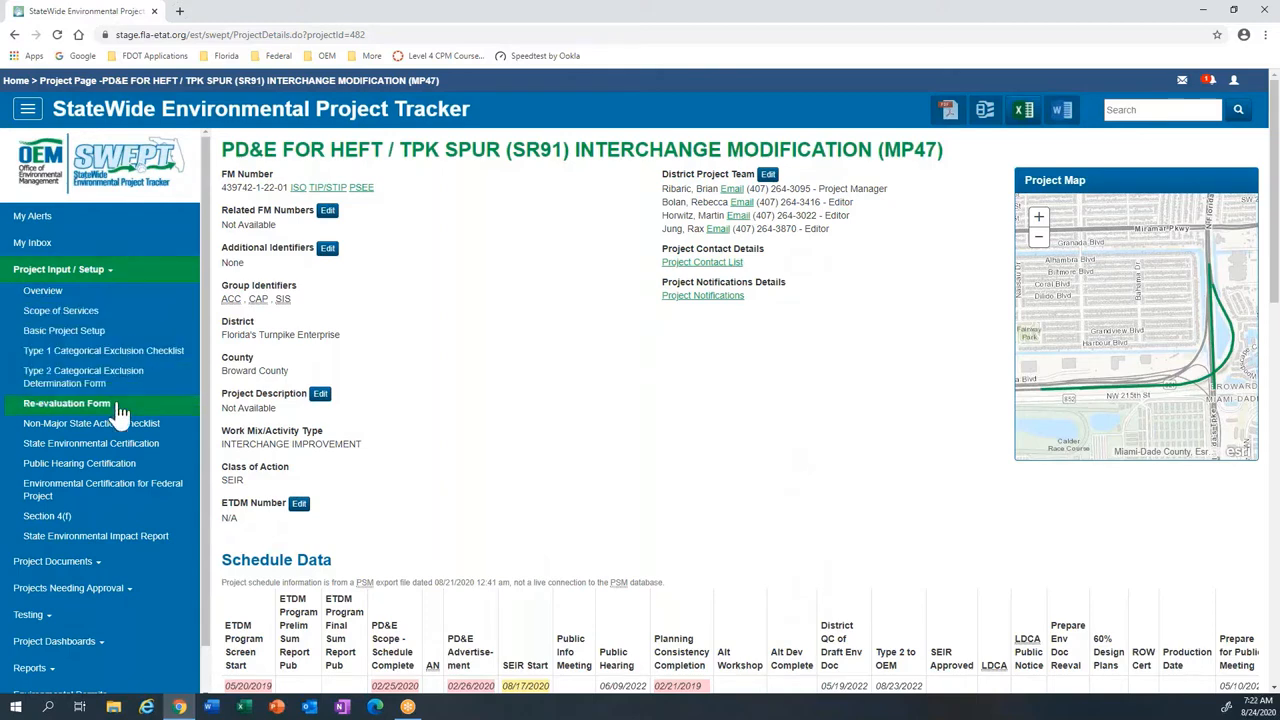
{"action": "left_click", "coordinate": [98, 563]}
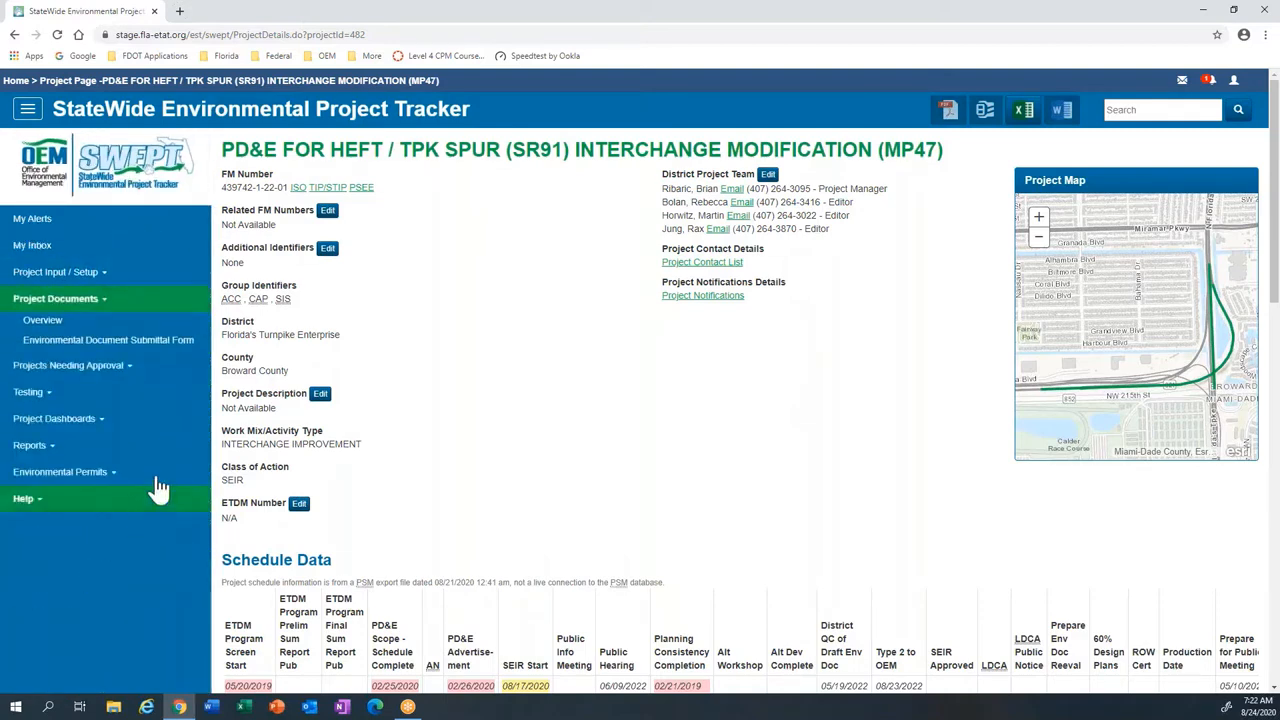
{"action": "left_click", "coordinate": [135, 370]}
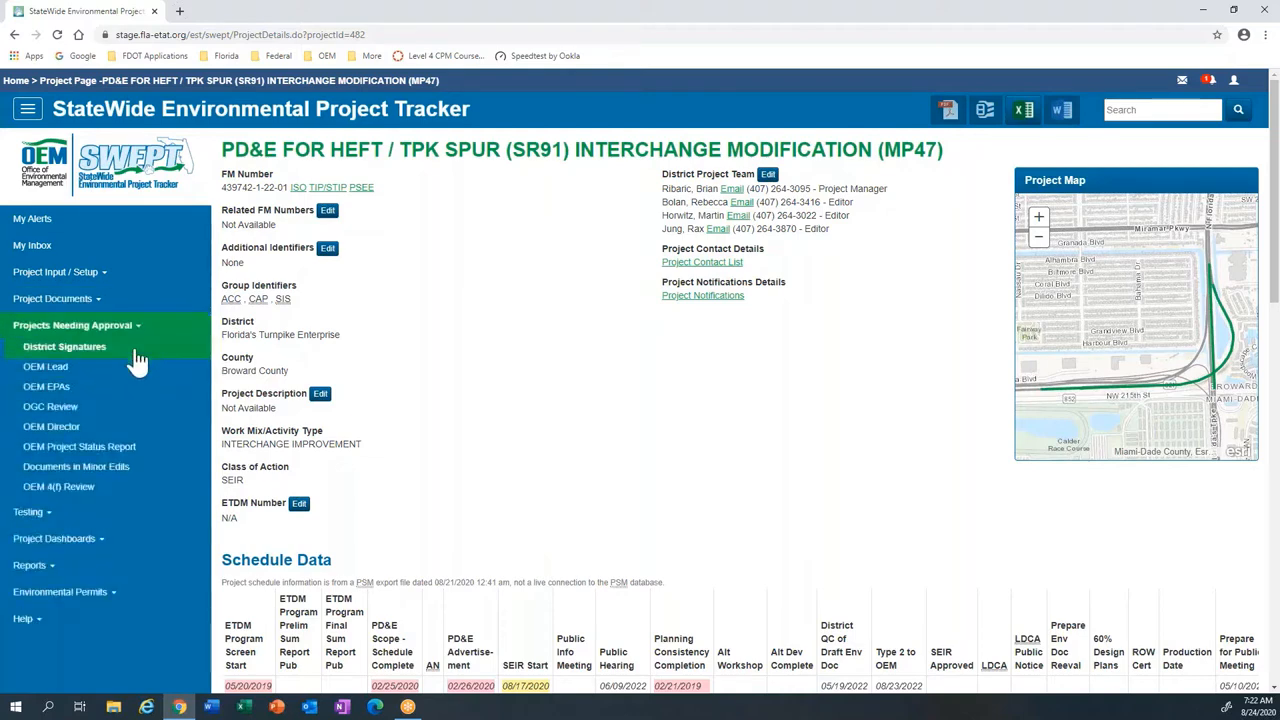
{"action": "left_click", "coordinate": [137, 355]}
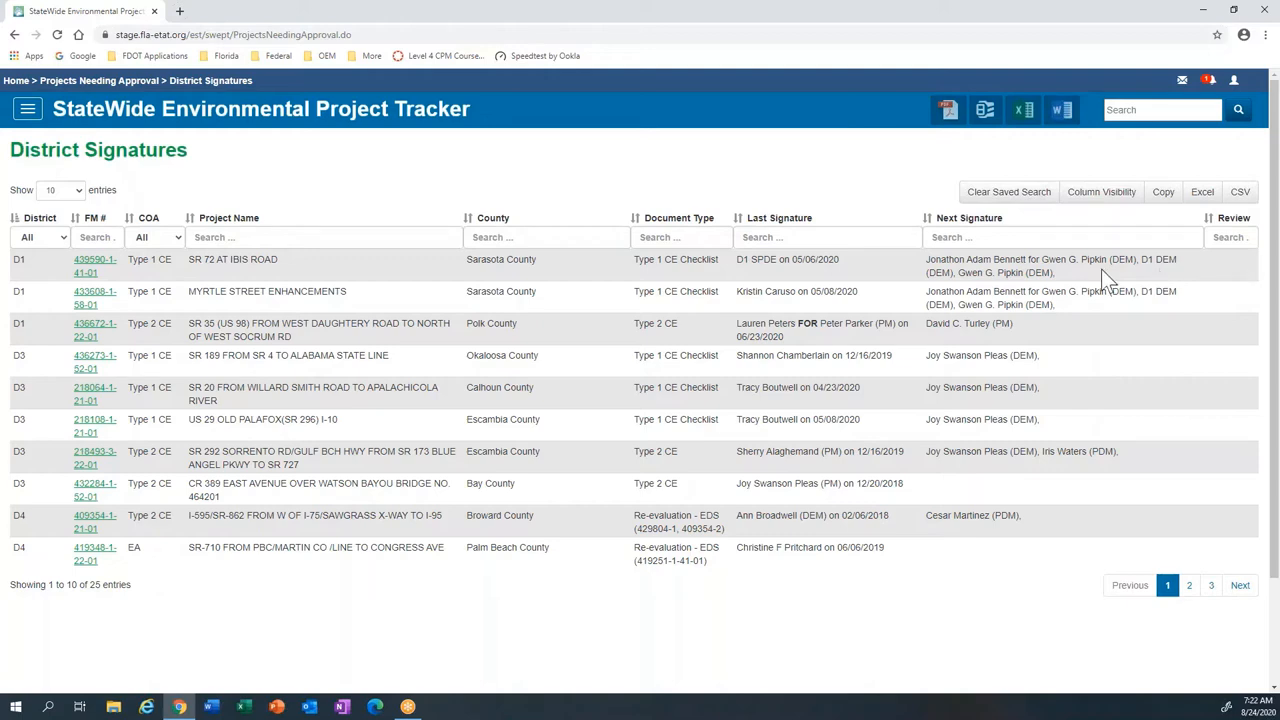
Step: Review the navigation options available for Project Dashboards, Reports and Environmental Permits
{"action": "left_click", "coordinate": [27, 108]}
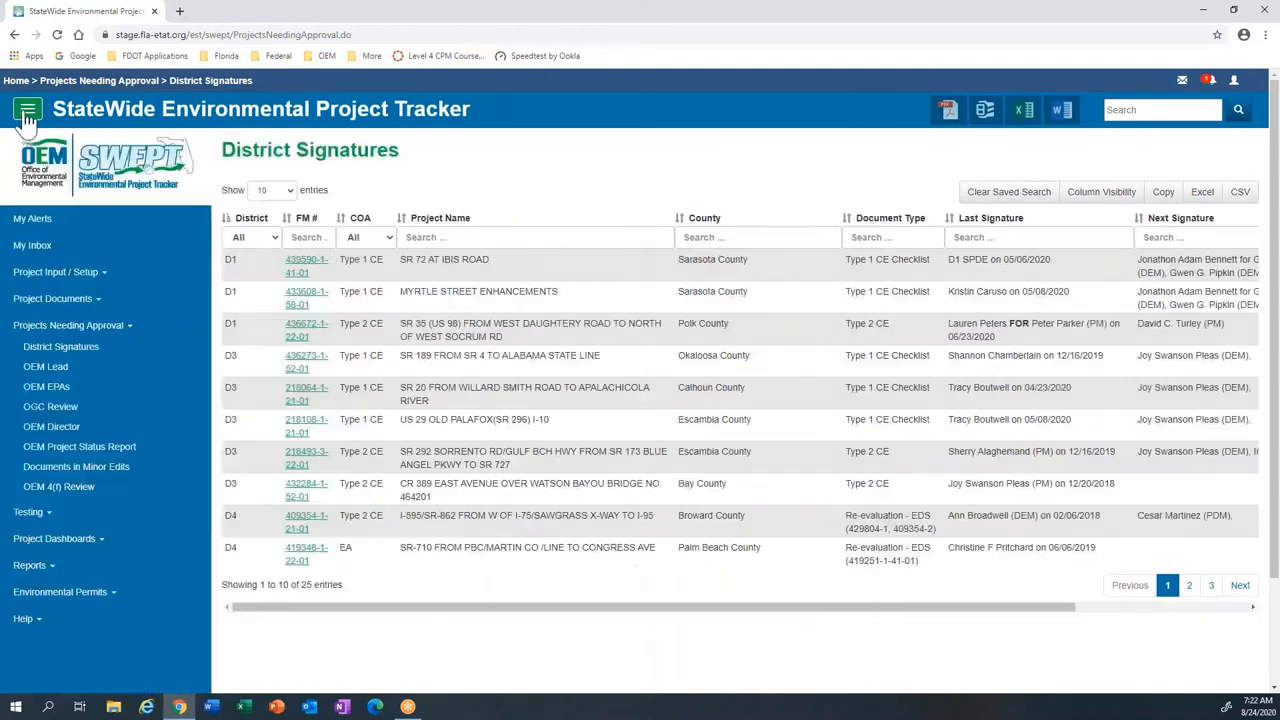
{"action": "left_click", "coordinate": [54, 538]}
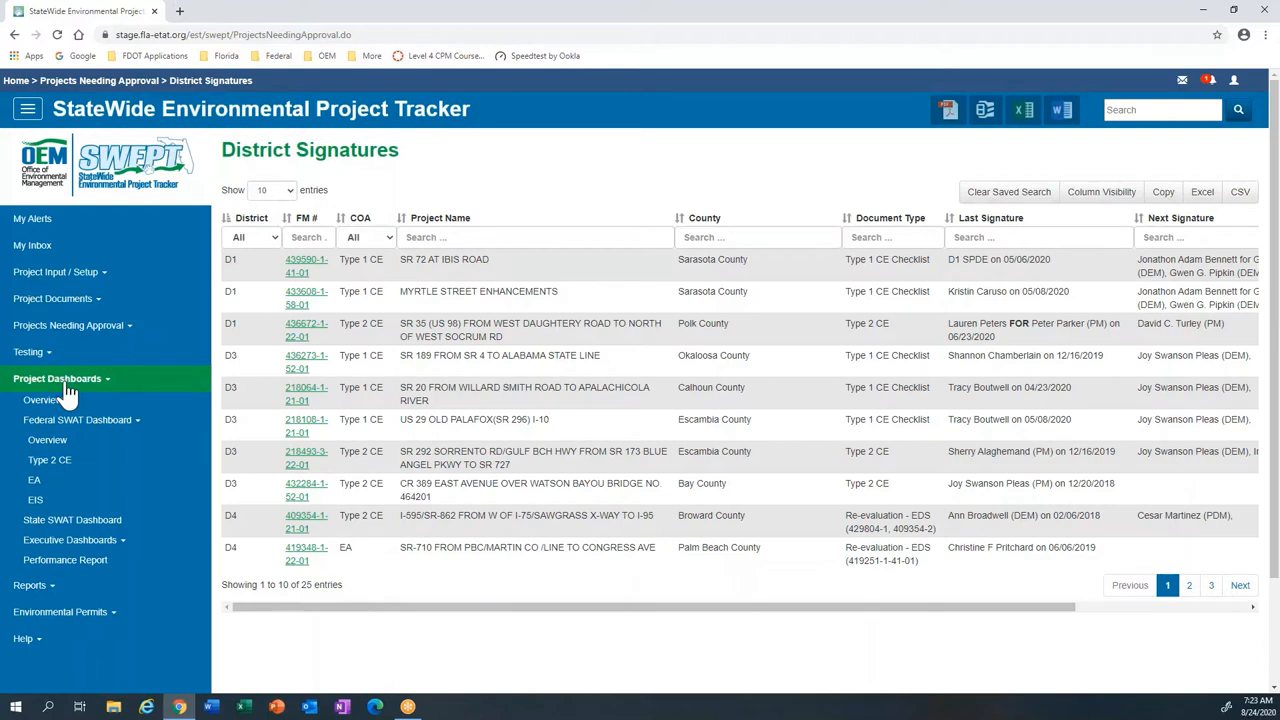
{"action": "left_click", "coordinate": [67, 398]}
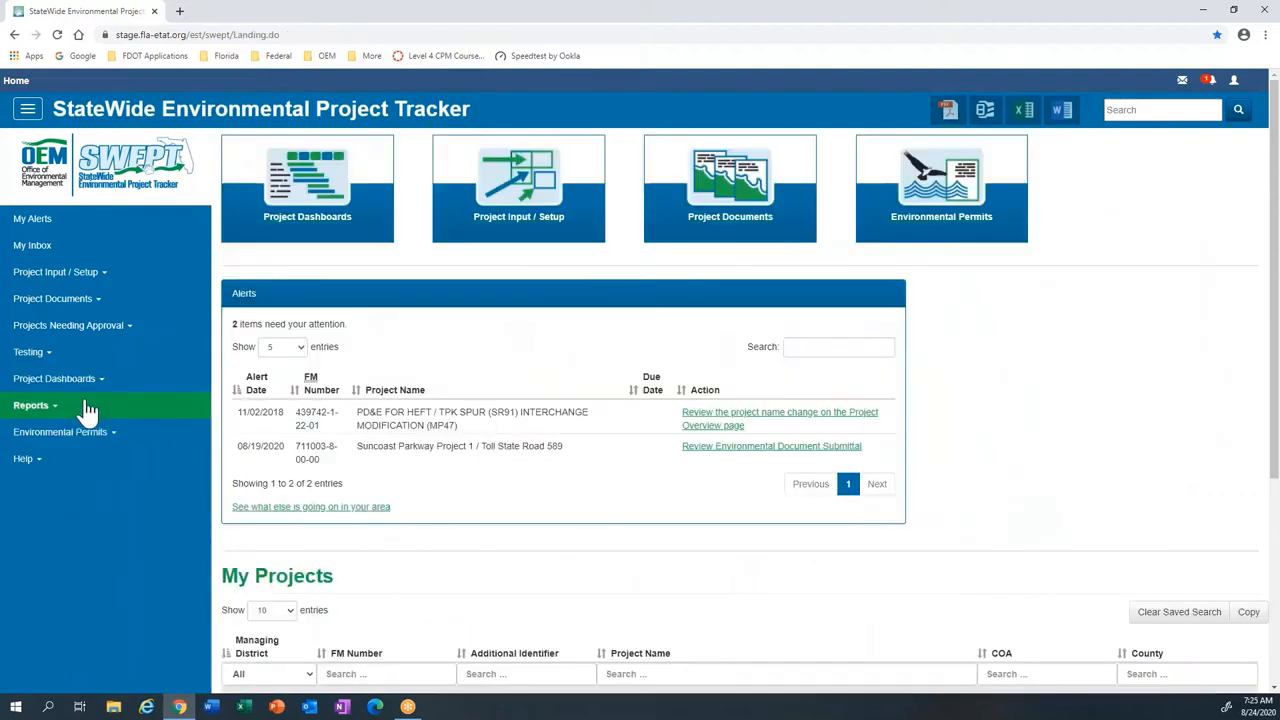
{"action": "left_click", "coordinate": [46, 412]}
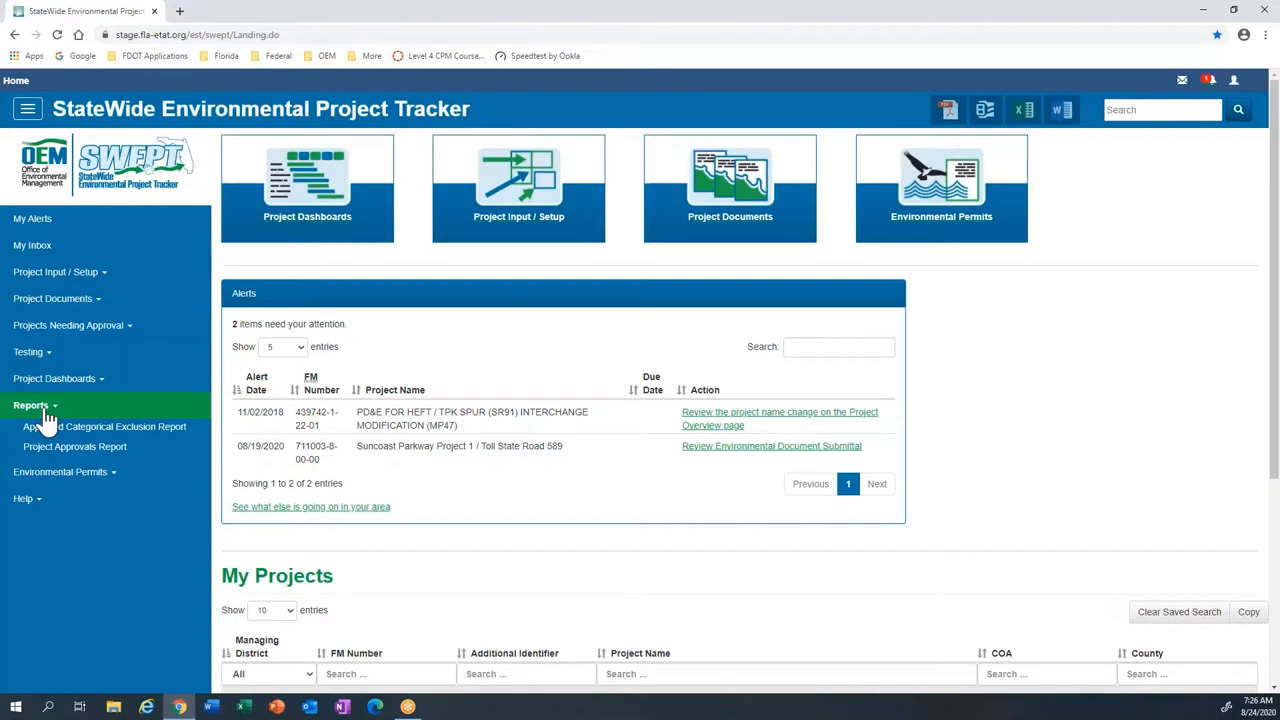
{"action": "left_click", "coordinate": [40, 476]}
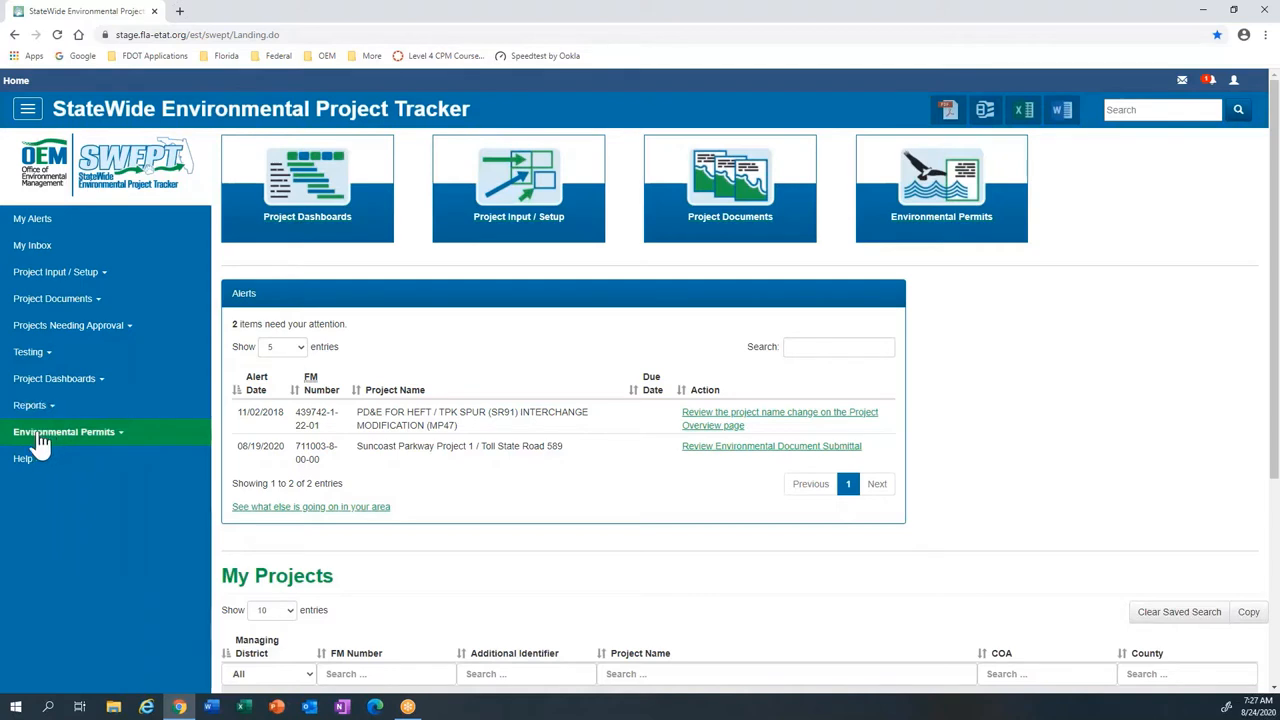
{"action": "left_click", "coordinate": [40, 436]}
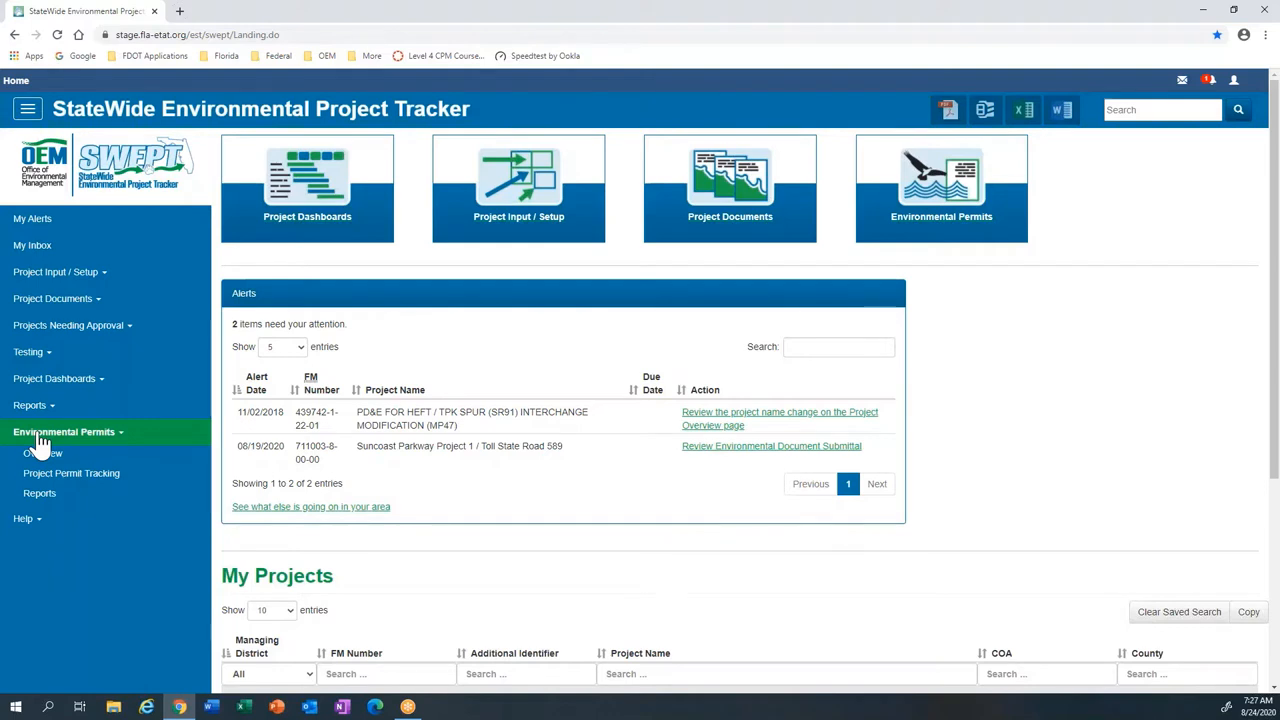
{"action": "left_click", "coordinate": [39, 434]}
Step: View the Help overview and open the SWEPT Contacts page
{"action": "left_click", "coordinate": [33, 465]}
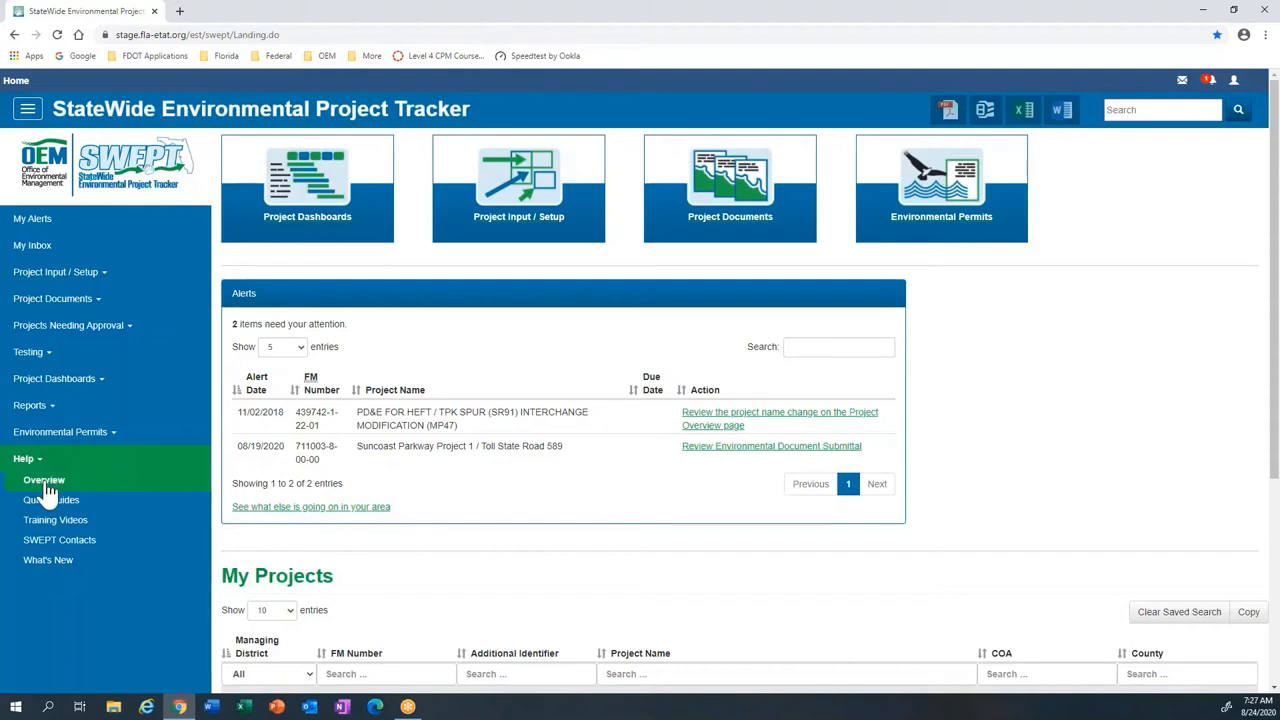
{"action": "left_click", "coordinate": [45, 488]}
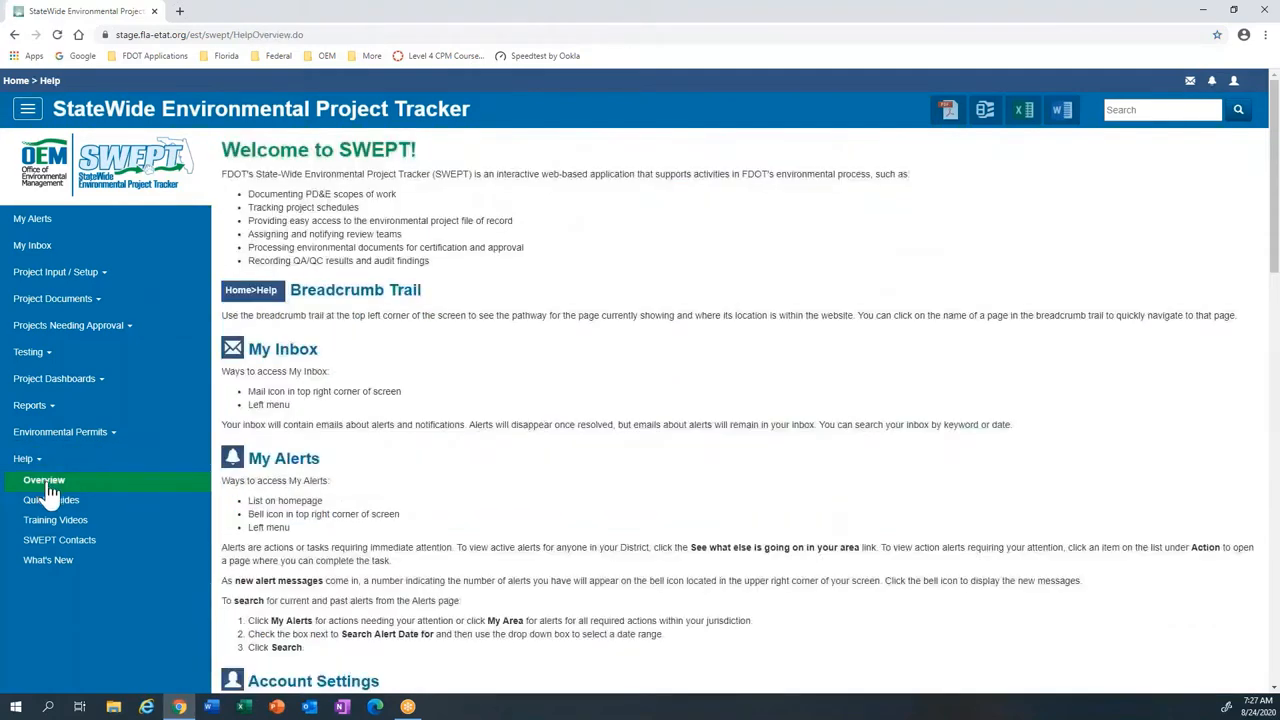
{"action": "left_click", "coordinate": [80, 547]}
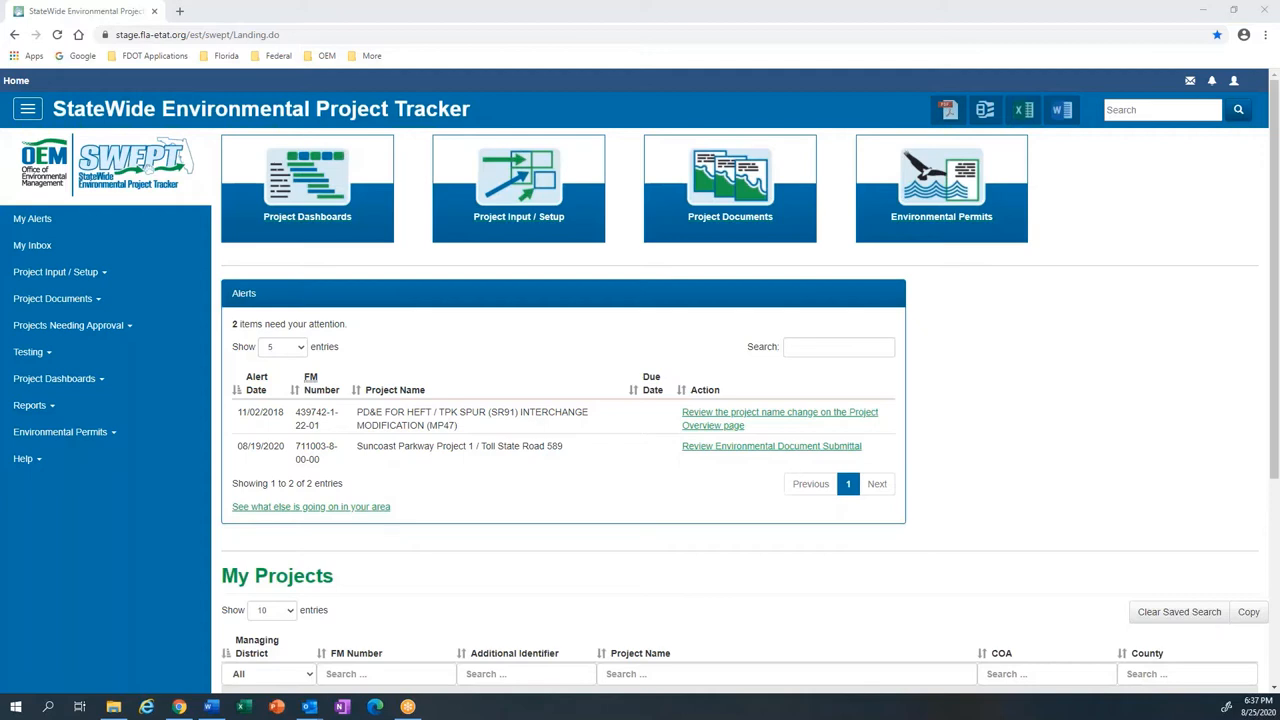
{"action": "left_click", "coordinate": [124, 283]}
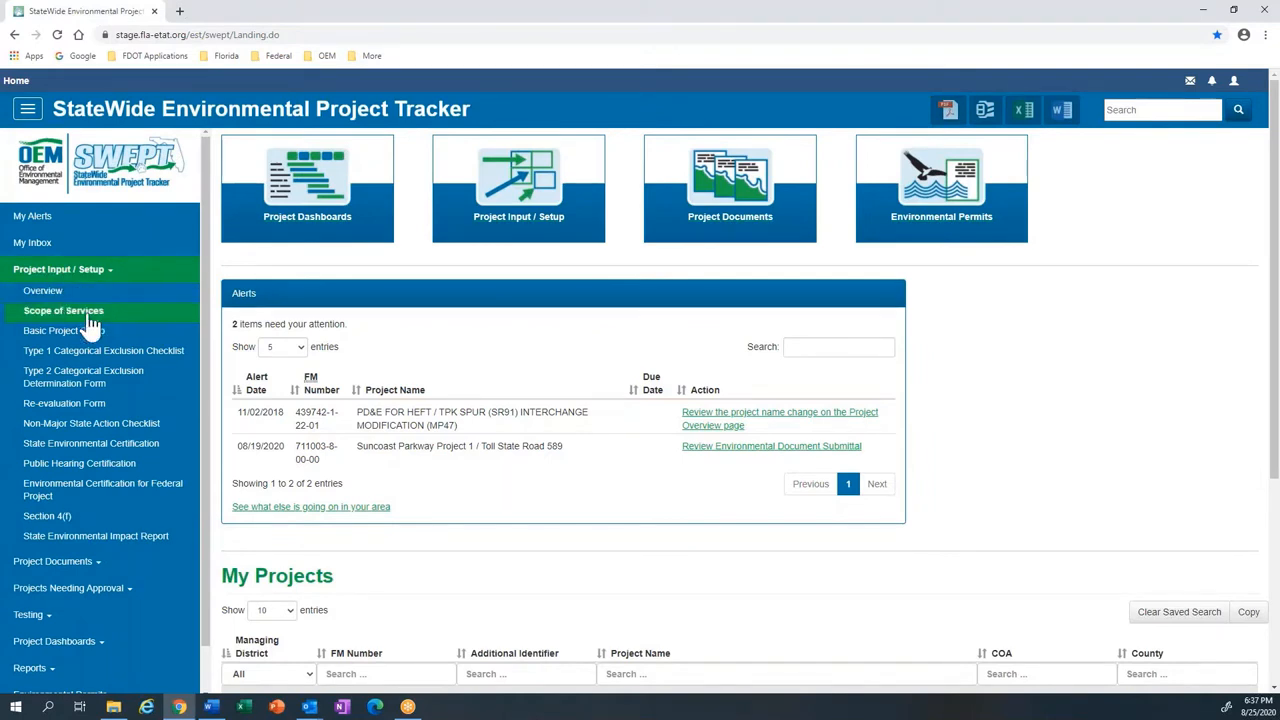
{"action": "left_click", "coordinate": [104, 436]}
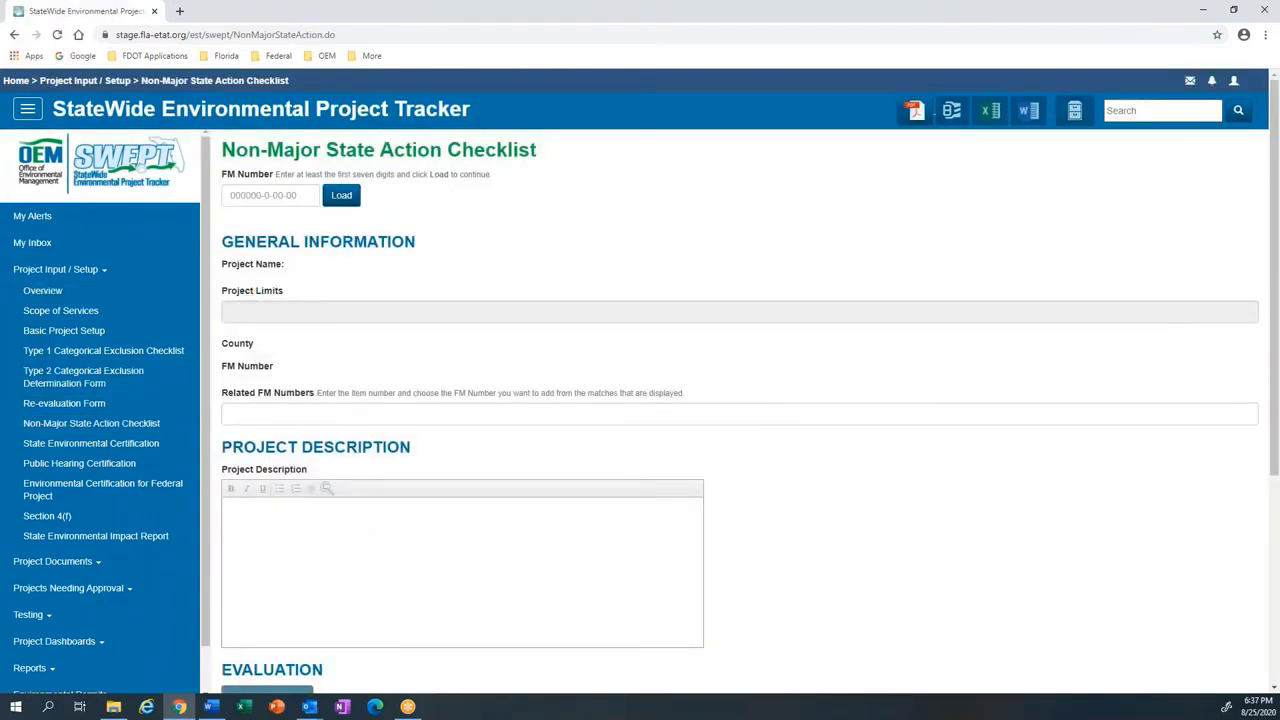
{"action": "key", "text": "alt+Tab"}
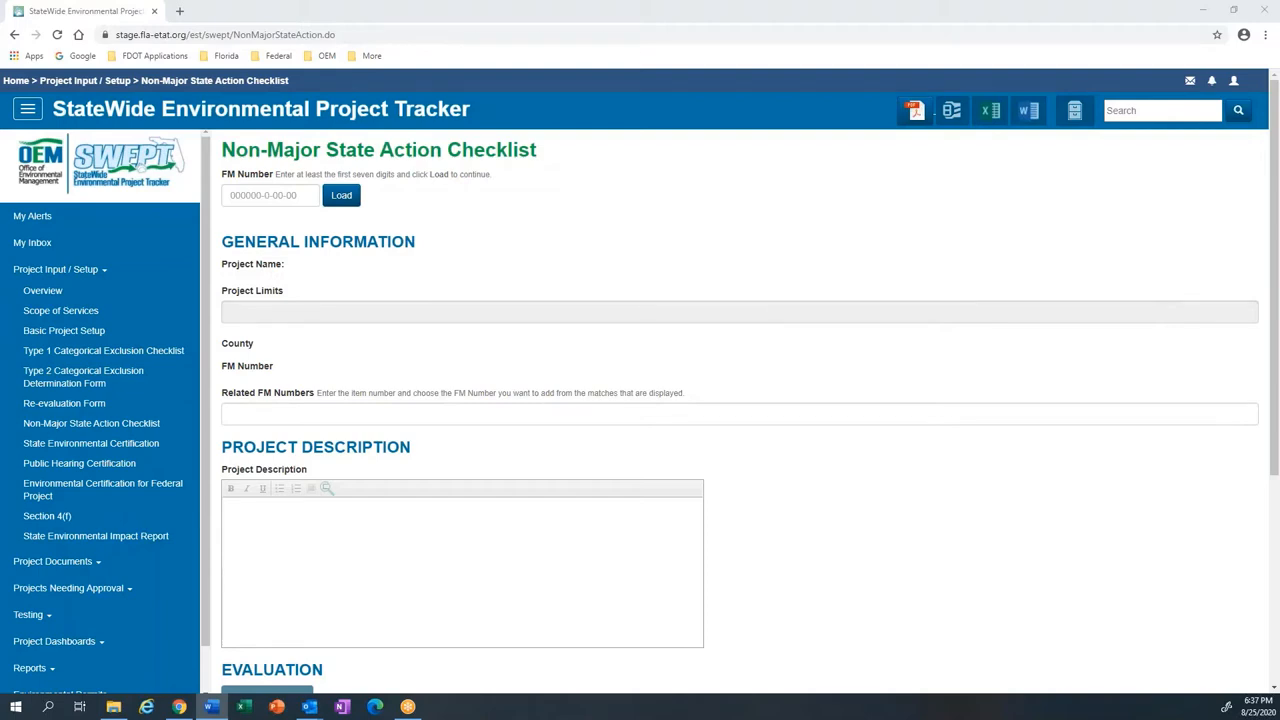
{"action": "left_click", "coordinate": [300, 195]}
{"action": "type", "text": "443880-1"}
{"action": "left_click", "coordinate": [341, 196]}
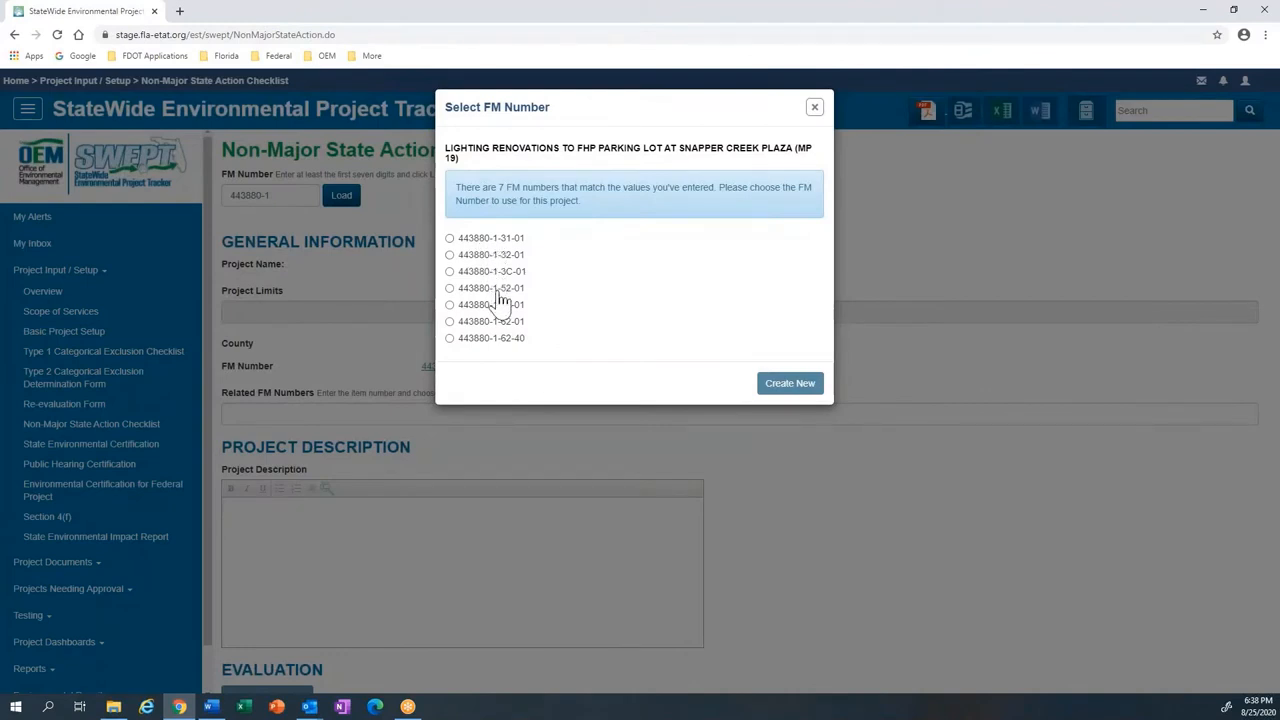
{"action": "left_click", "coordinate": [450, 289]}
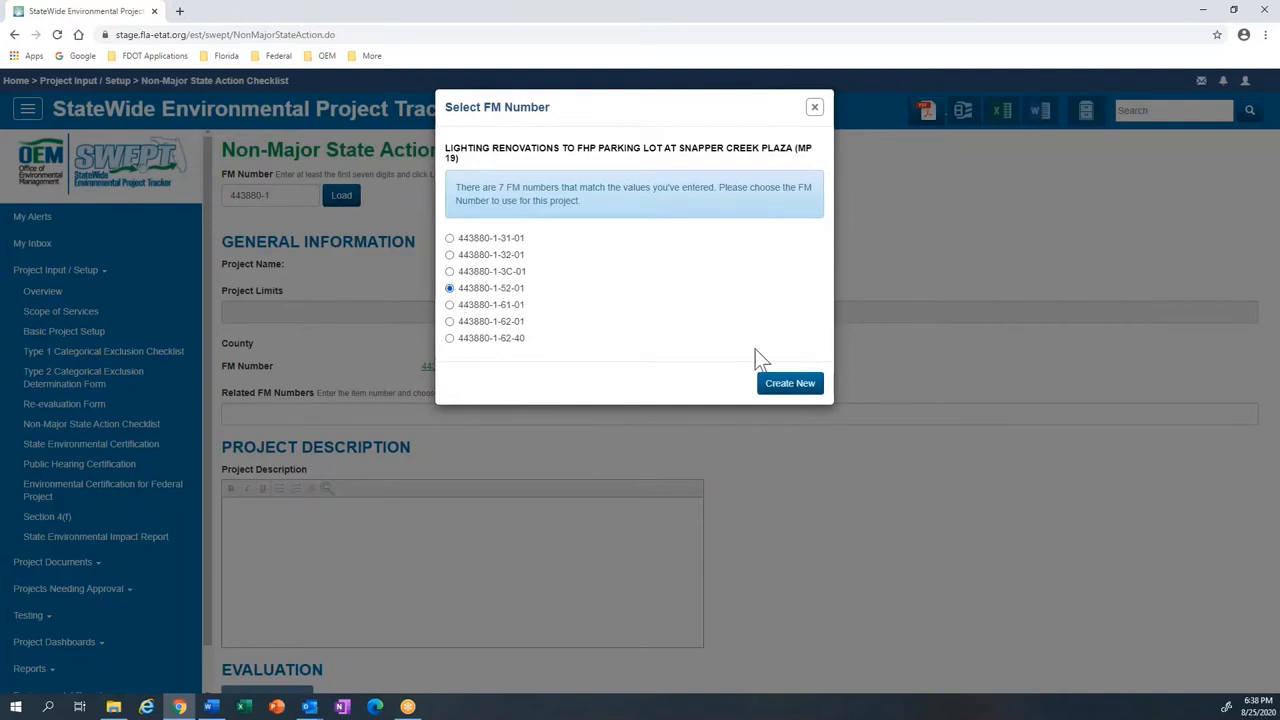
{"action": "left_click", "coordinate": [783, 386]}
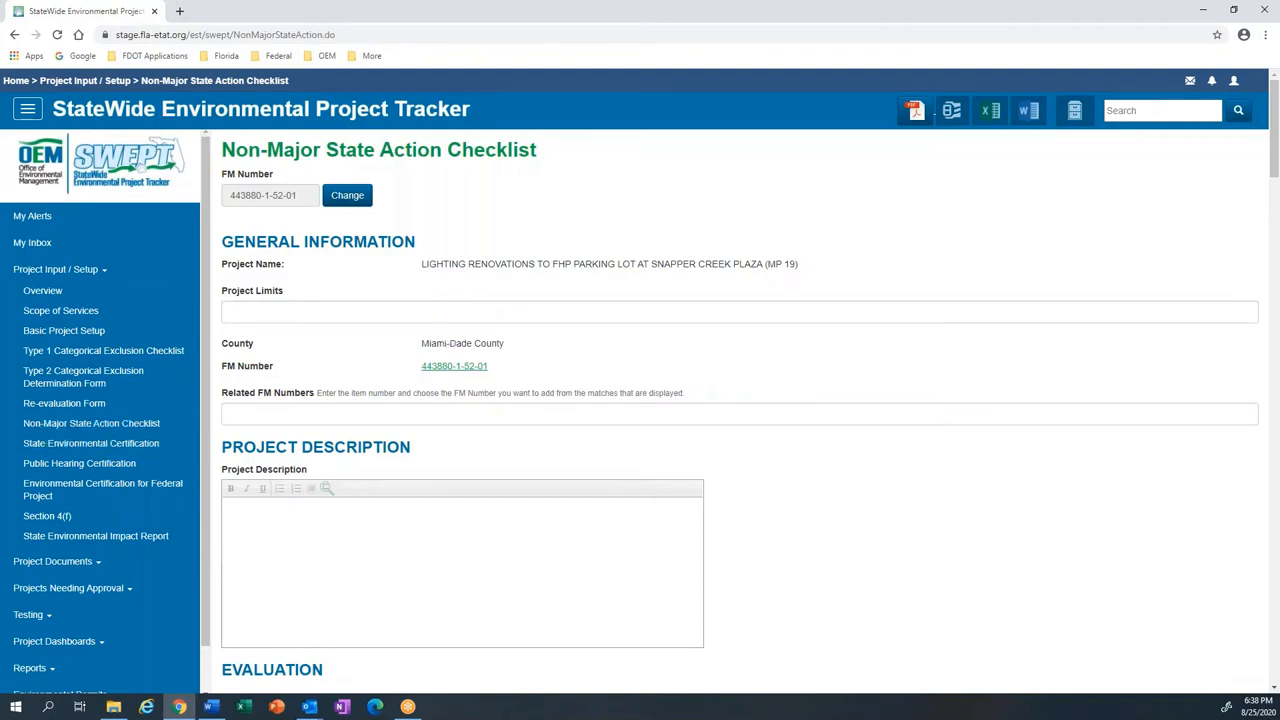
Step: Enter the checklist's project limits as "Northern portion of Snapper Creek Service Plaza, MP 19"
{"action": "key", "text": "alt+Tab"}
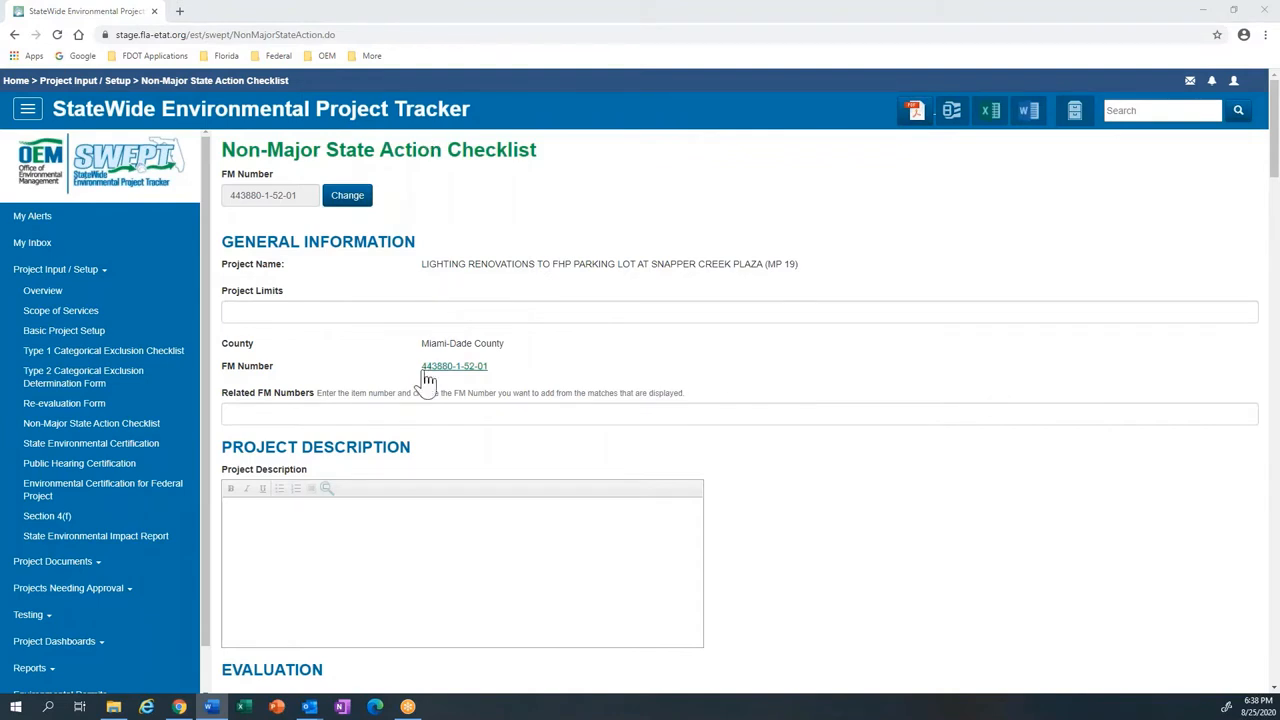
{"action": "left_click", "coordinate": [375, 318]}
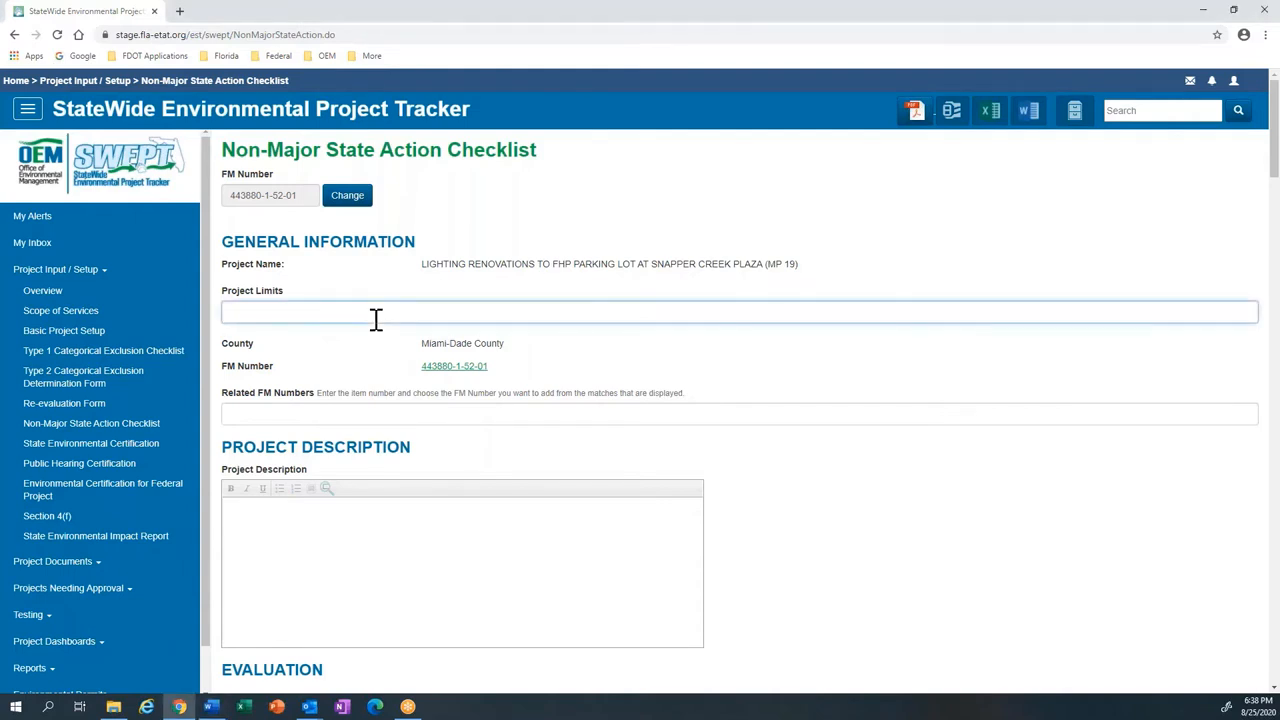
{"action": "type", "text": "Northern portion of Snapper Creek Service Plaza, MP 19"}
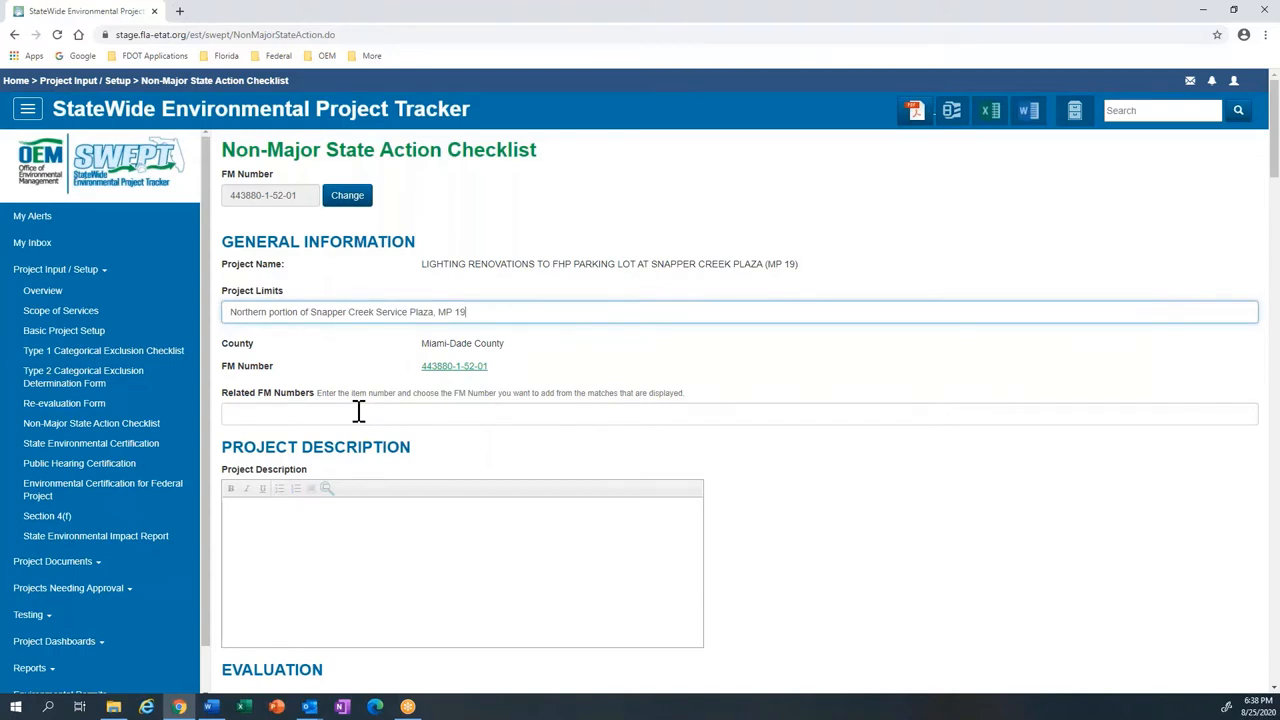
Step: Fill in the project description with the paragraph starting "This project proposes lighting updates at the Florida's Turnpike Enterprise Snapper Creek Service Plaza in Miami-Dade County, Florida"
{"action": "scroll", "coordinate": [358, 411], "scroll_direction": "down", "scroll_amount": 2}
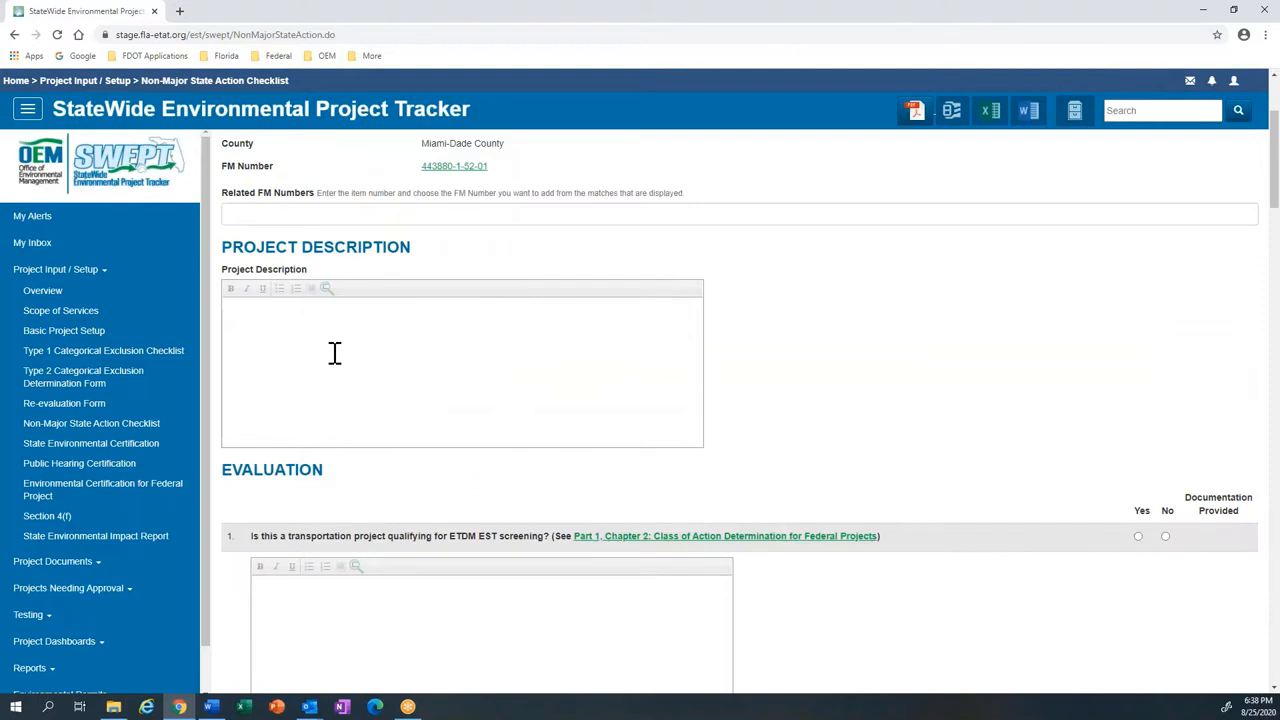
{"action": "left_click", "coordinate": [325, 341]}
{"action": "type", "text": "This project proposes lighting updates at the Florida's Turnpike Enterprise Snapper Creek Service Plaza in Miami-Dade County, Florida. Lighting upgrades were prompted by the need for increased illumination for future security camera installation. The scope of work includes fence replacement and installation of conduit, pull and splice box, prestressed concrete poles, and light poles. All work takes place within the existing right-of-way (ROW) in areas previously disturbed by roadway/building construction and buried utility installation. There is no work proposed for the service station or other buildings."}
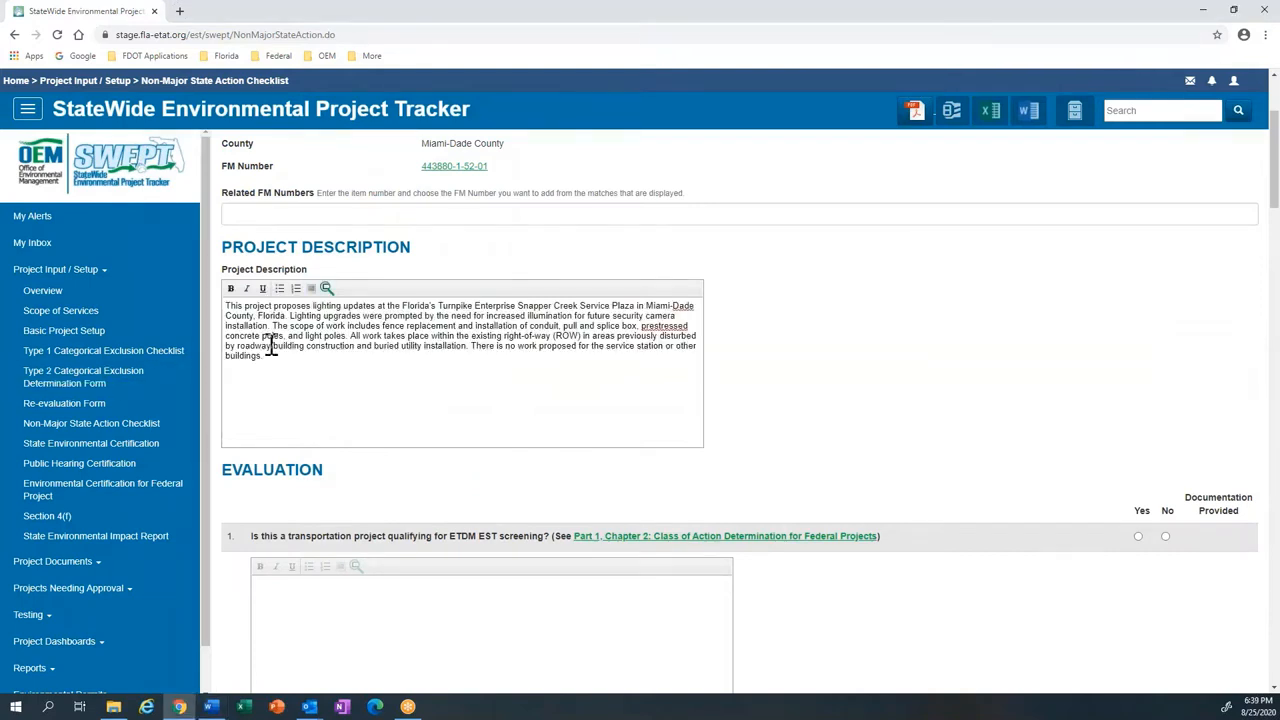
Step: Upload the Lighting-Photo image from the NMSA folder into the project description
{"action": "left_click", "coordinate": [311, 291]}
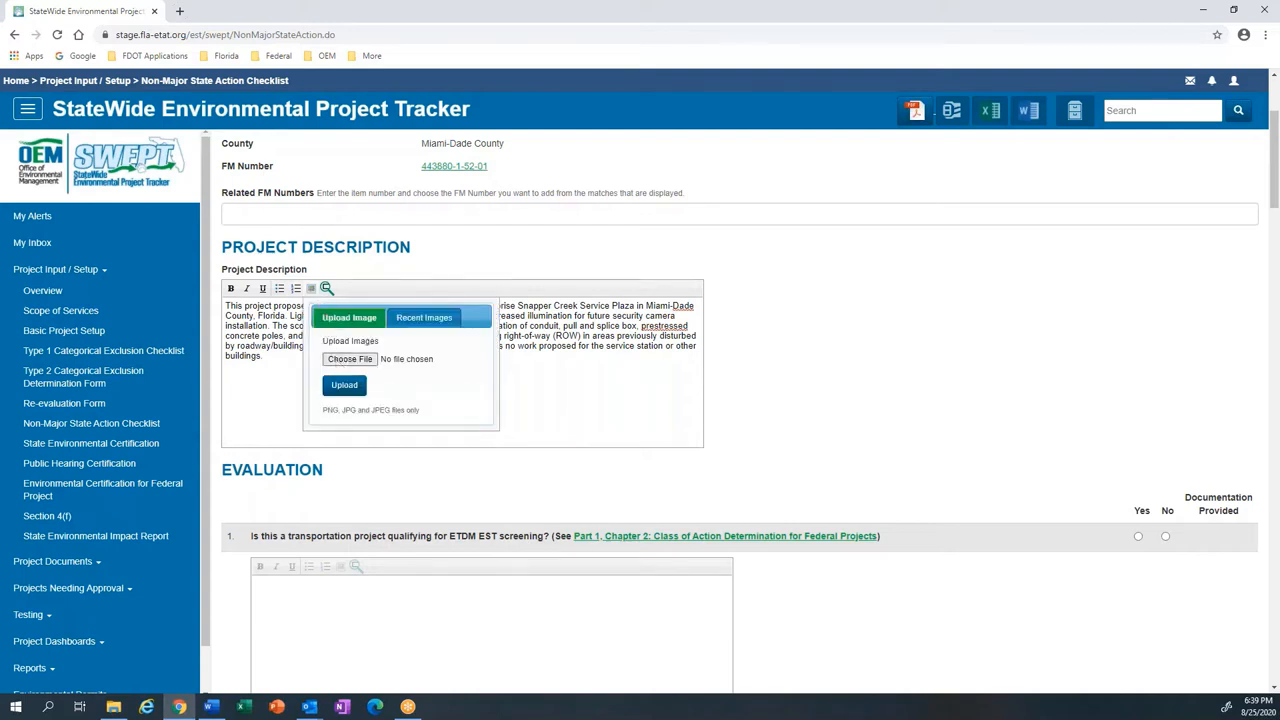
{"action": "left_click", "coordinate": [343, 362]}
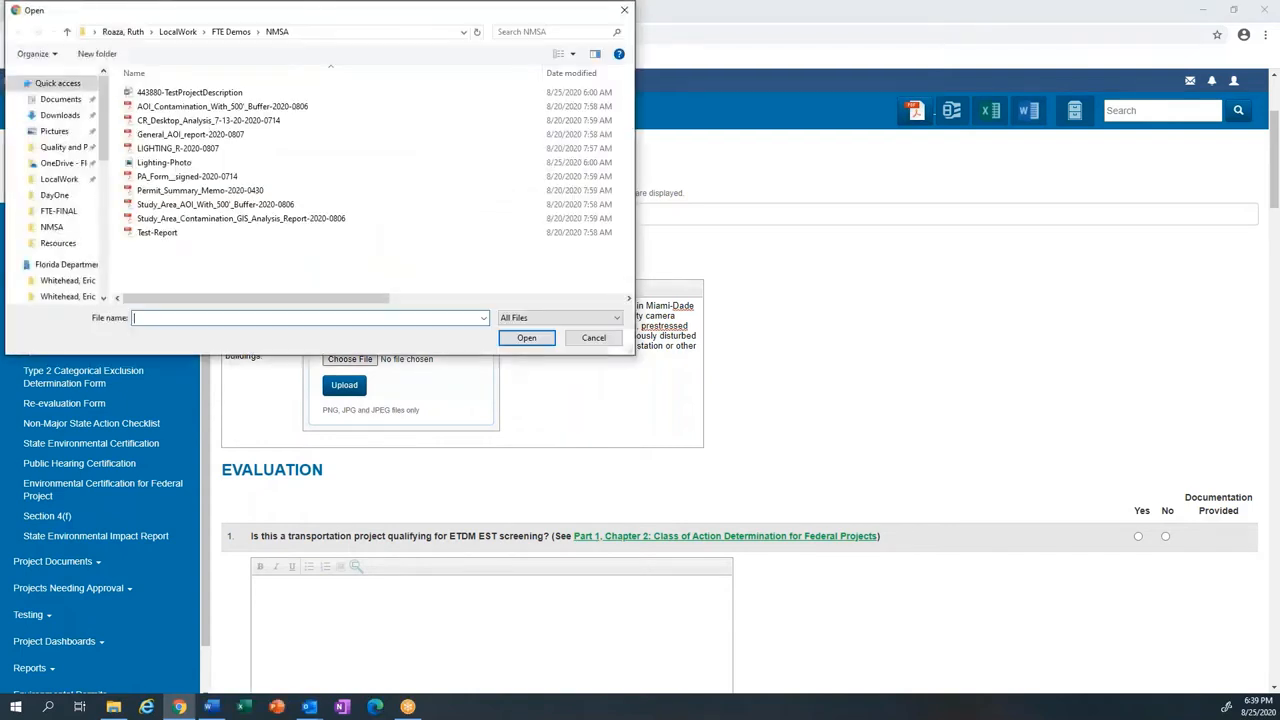
{"action": "left_click", "coordinate": [175, 164]}
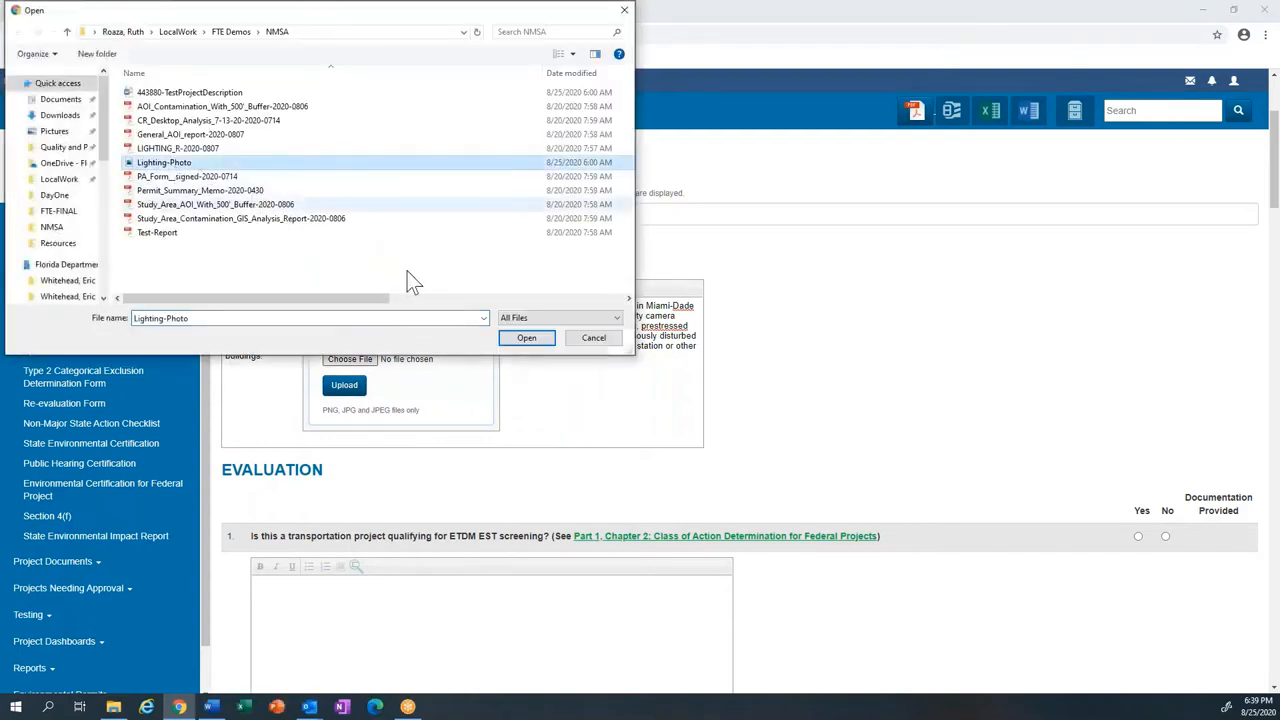
{"action": "left_click", "coordinate": [527, 337]}
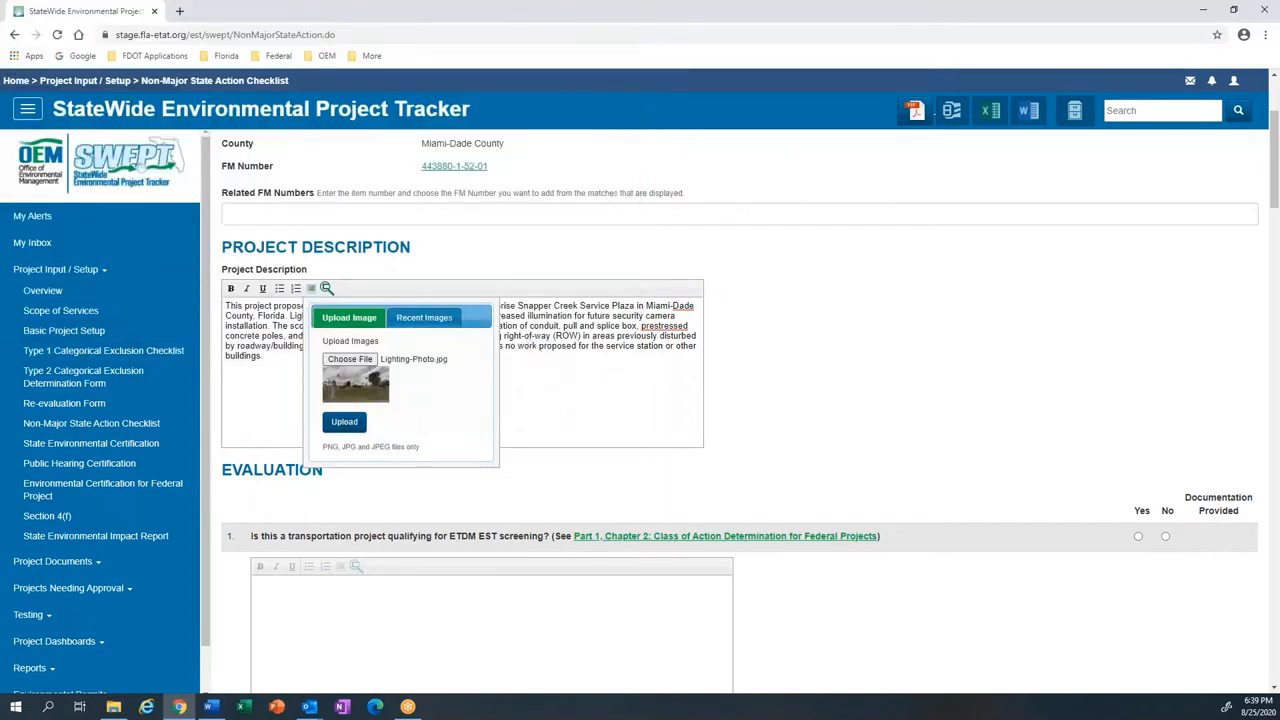
{"action": "left_click", "coordinate": [344, 424]}
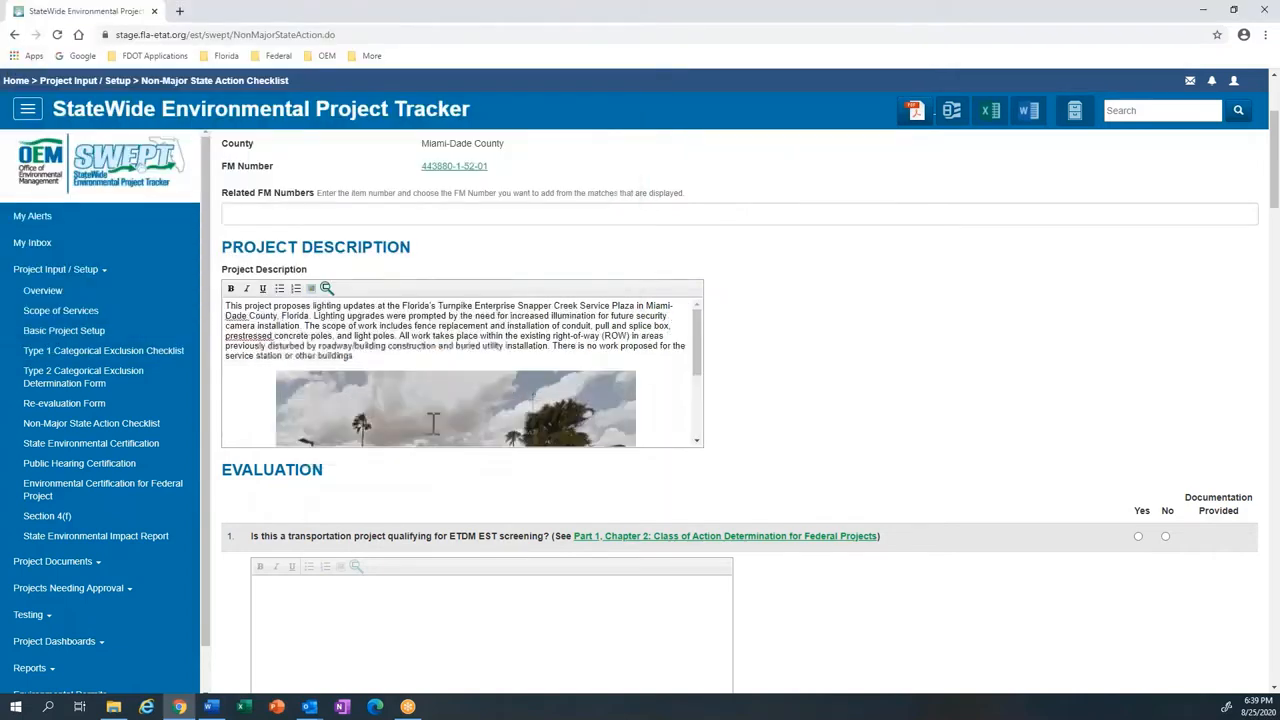
Step: Change the label of the lighting photo in the project description to "Figure 1.1 Testing"
{"action": "scroll", "coordinate": [455, 414], "scroll_direction": "down", "scroll_amount": 3}
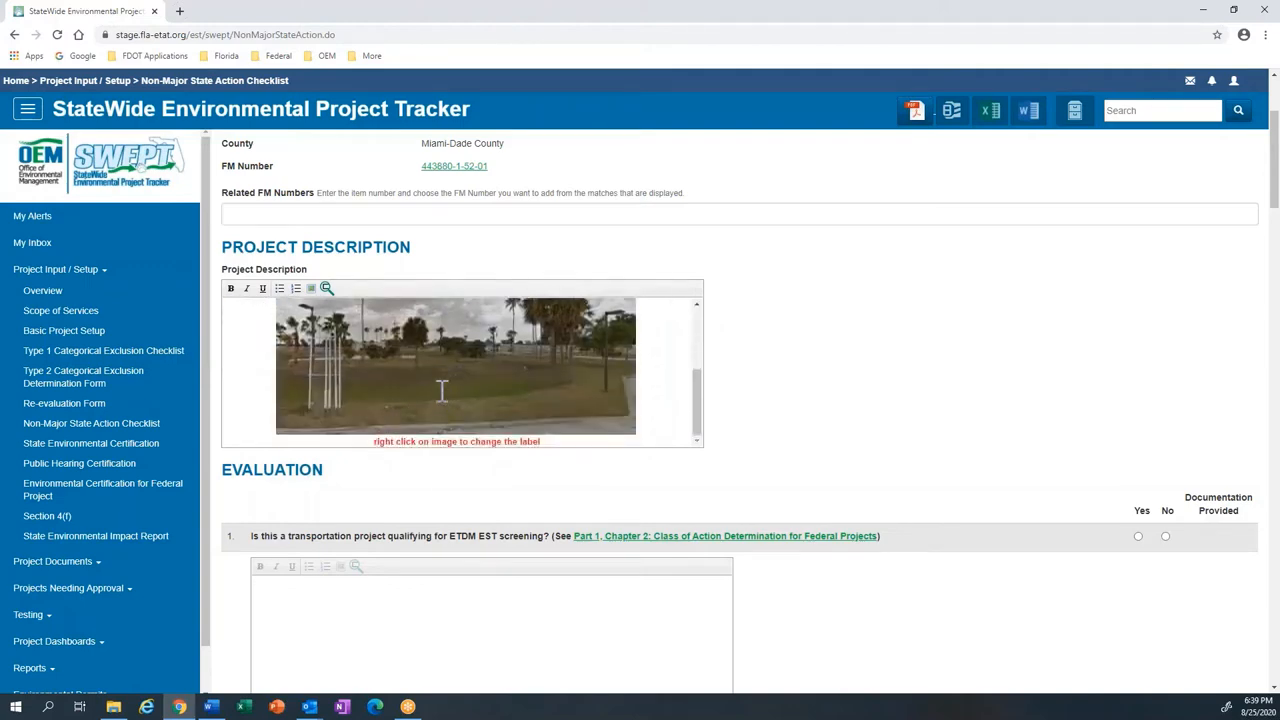
{"action": "right_click", "coordinate": [441, 390]}
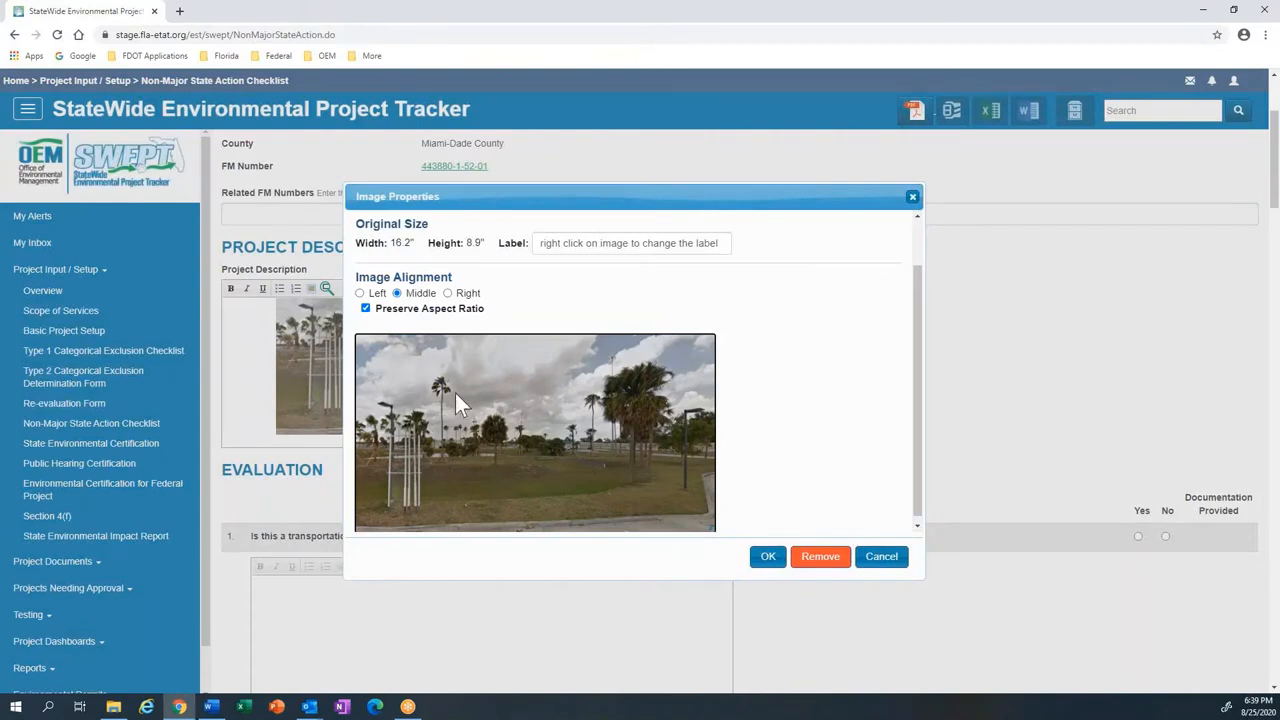
{"action": "left_click", "coordinate": [544, 245]}
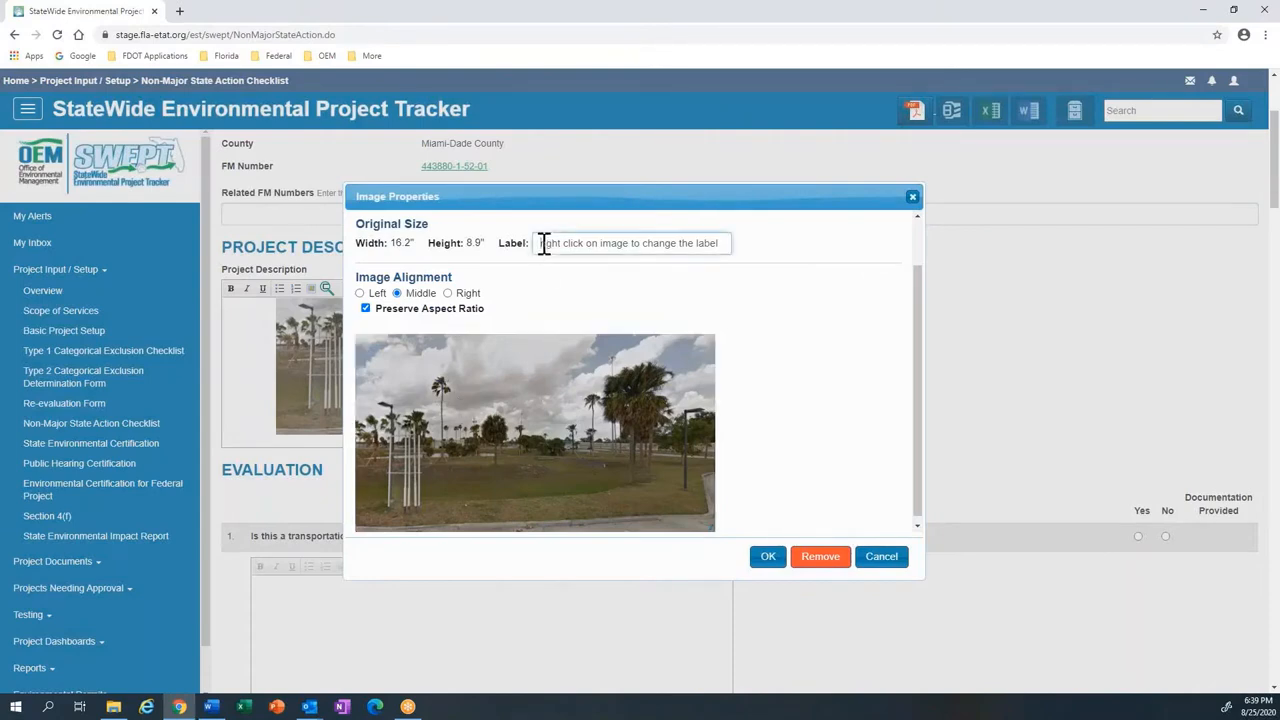
{"action": "left_click_drag", "start_coordinate": [544, 245], "coordinate": [746, 244]}
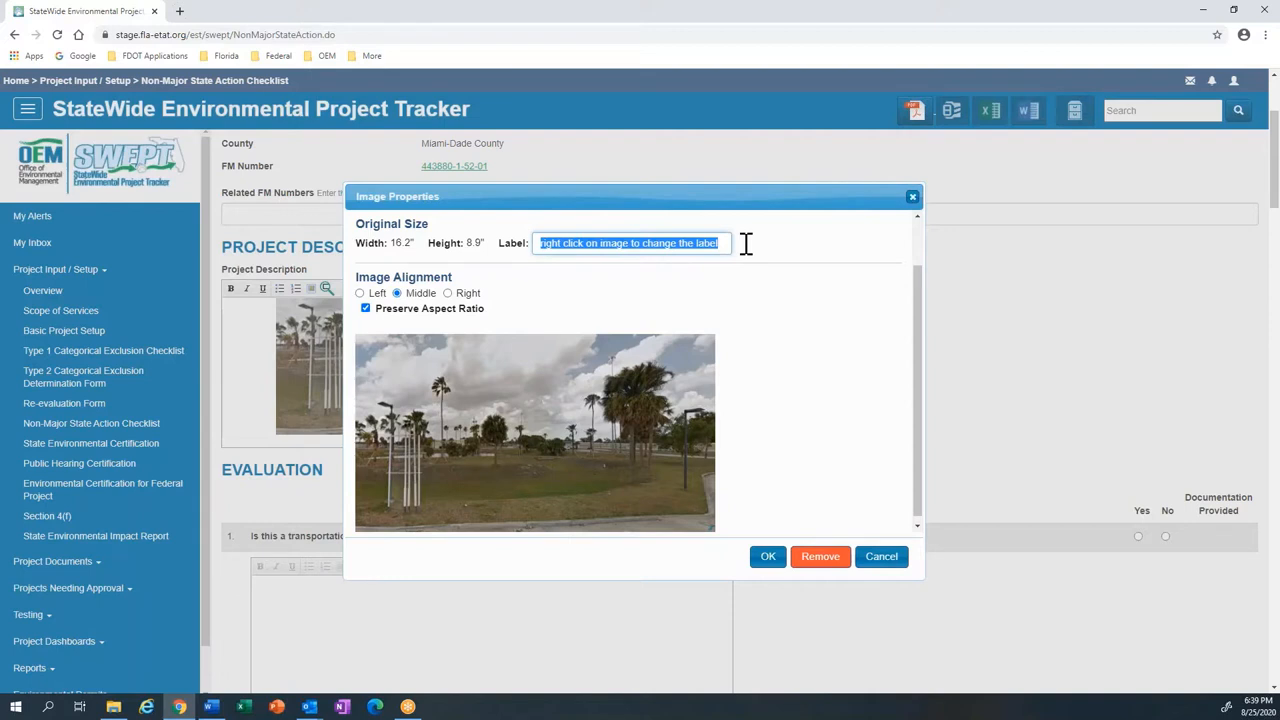
{"action": "key", "text": "BackSpace"}
{"action": "type", "text": "Fig"}
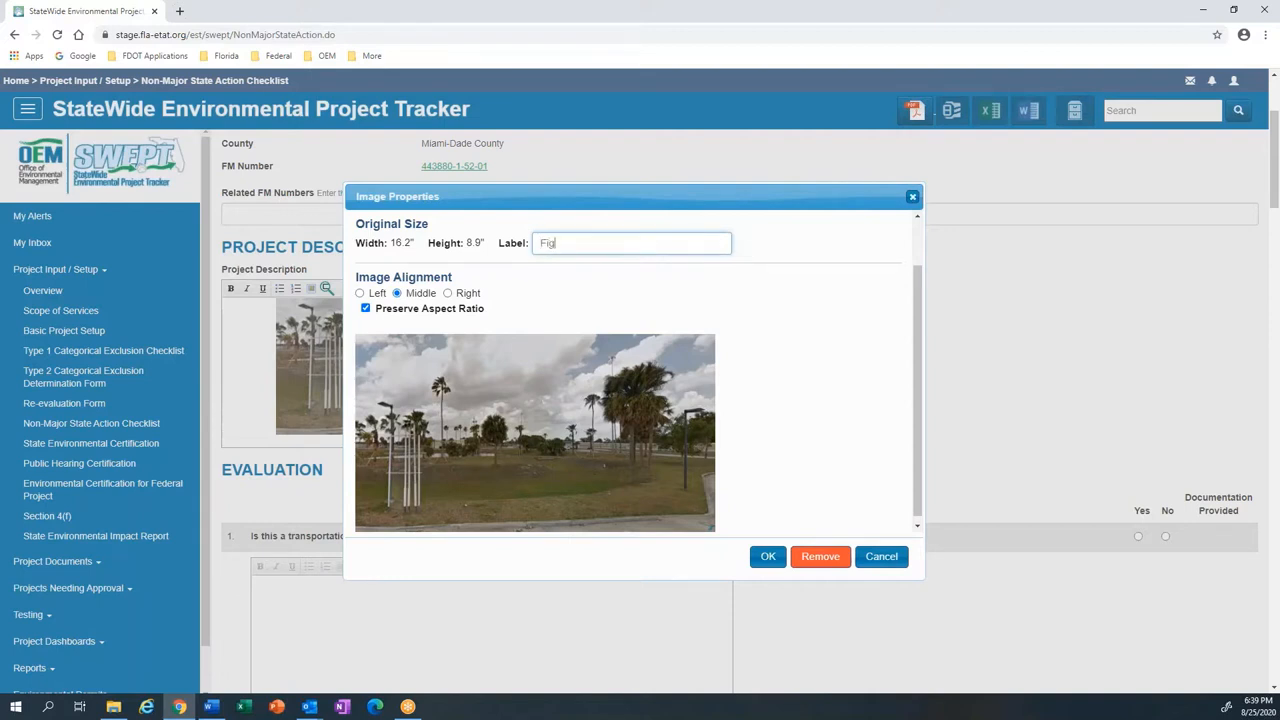
{"action": "type", "text": "ure 1.1 Test "}
{"action": "type", "text": "ng"}
{"action": "scroll", "coordinate": [814, 337], "scroll_direction": "up", "scroll_amount": 1}
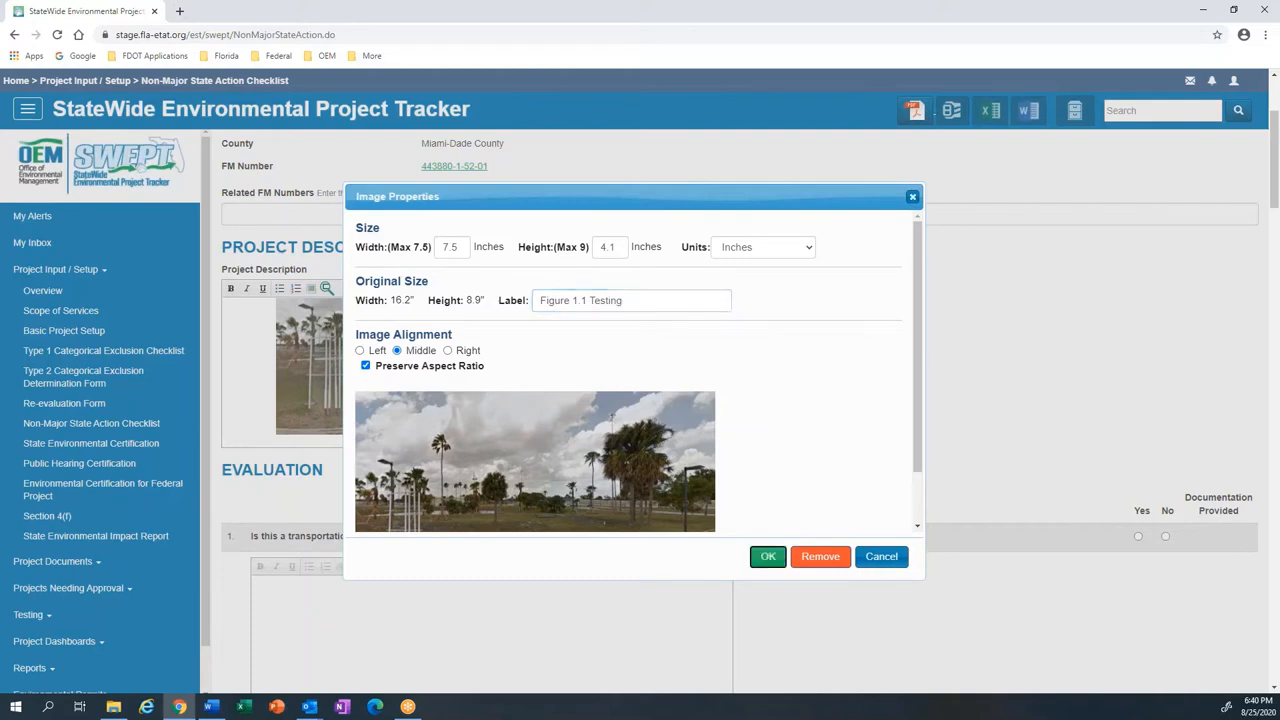
{"action": "left_click", "coordinate": [768, 556]}
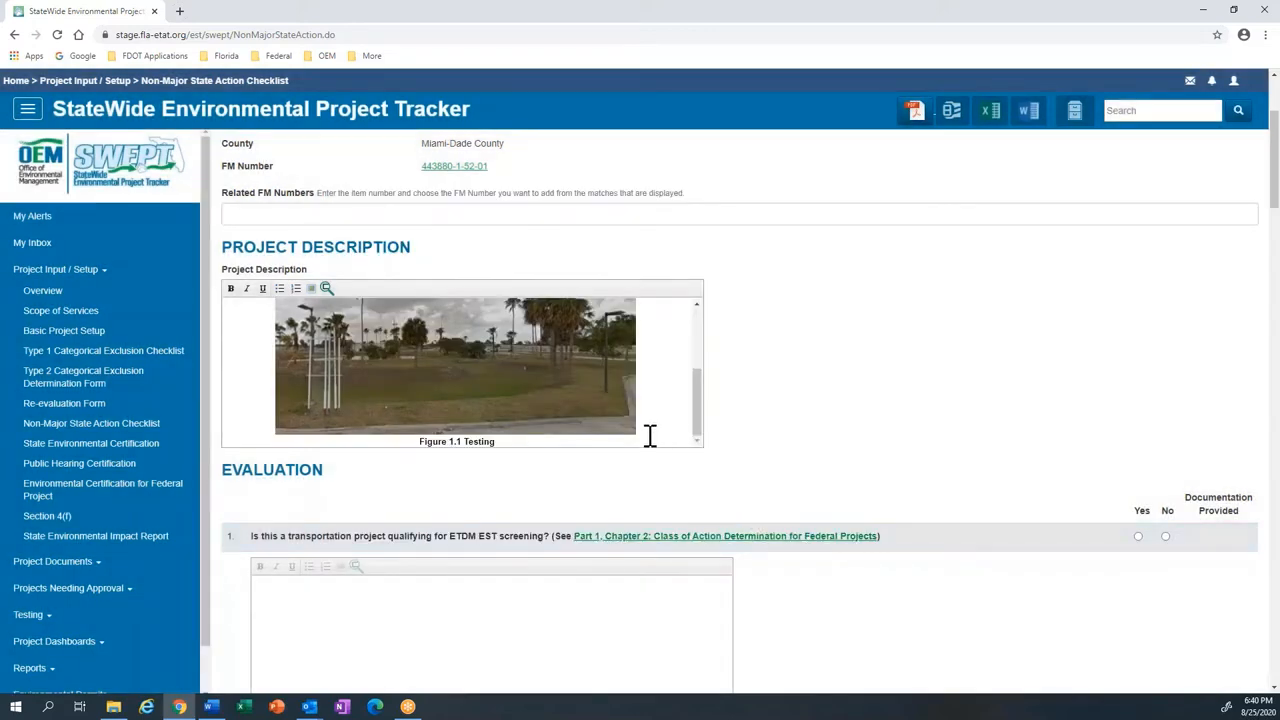
Step: Try Yes for evaluation question 1 on ETDM EST screening, switch the answer to No, and add the comment "testing testing"
{"action": "scroll", "coordinate": [650, 436], "scroll_direction": "down", "scroll_amount": 1}
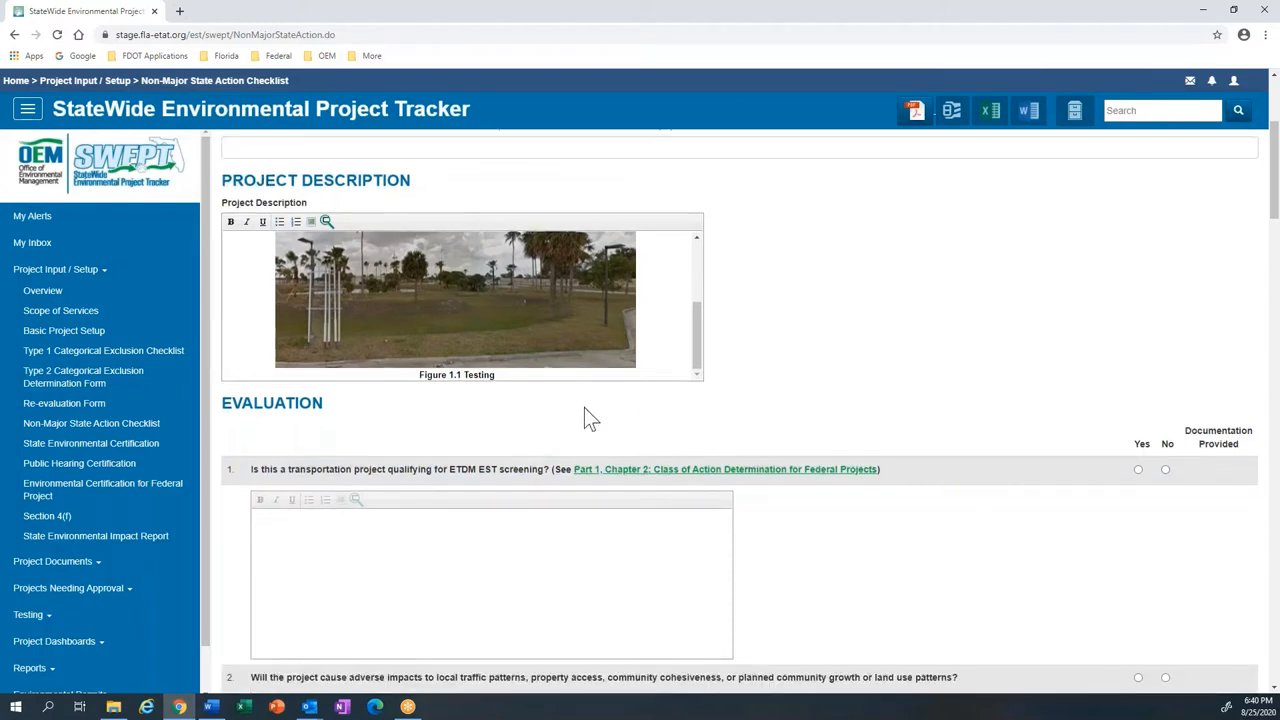
{"action": "scroll", "coordinate": [724, 353], "scroll_direction": "down", "scroll_amount": 2}
{"action": "scroll", "coordinate": [727, 352], "scroll_direction": "down", "scroll_amount": 1}
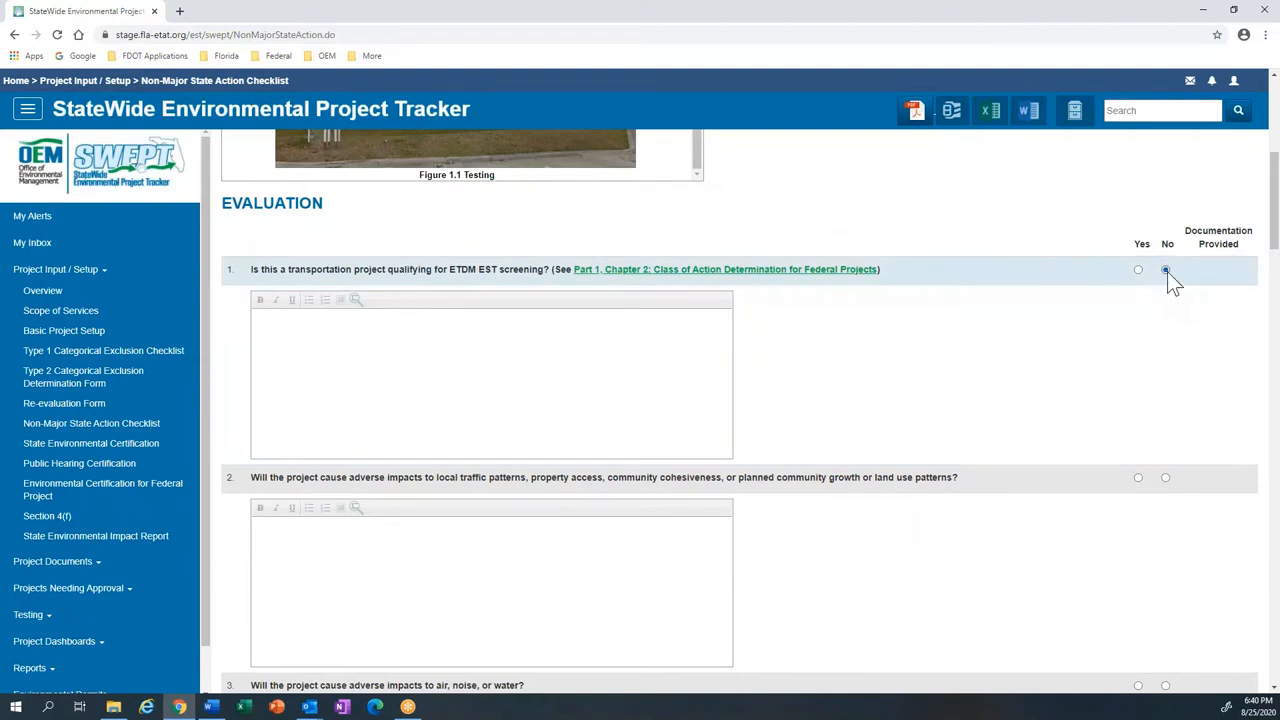
{"action": "left_click", "coordinate": [1138, 270]}
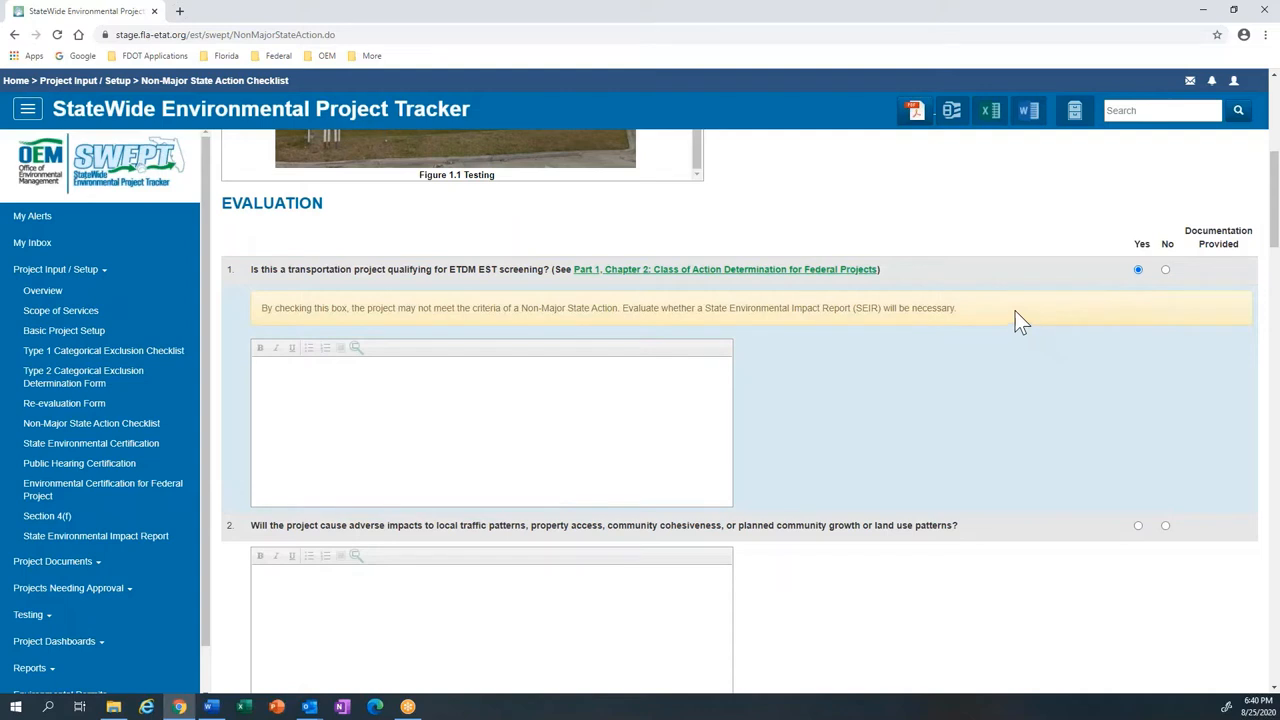
{"action": "left_click", "coordinate": [1165, 270]}
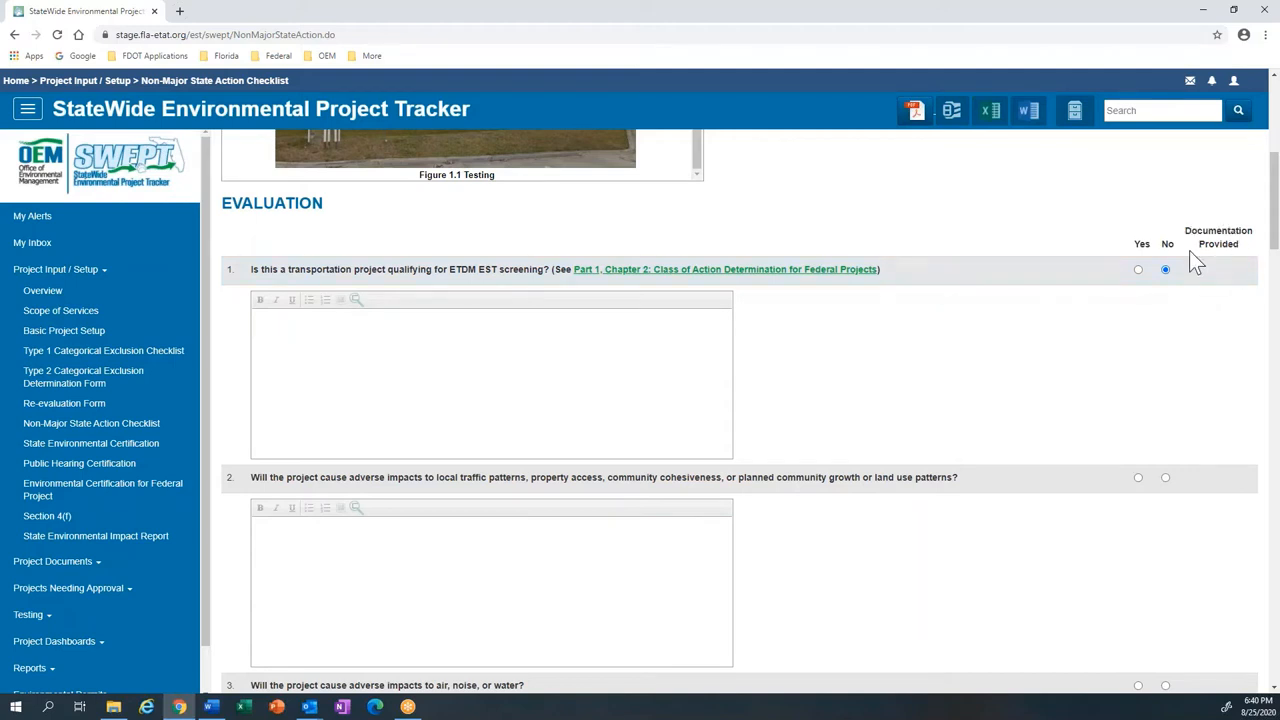
{"action": "left_click", "coordinate": [305, 338]}
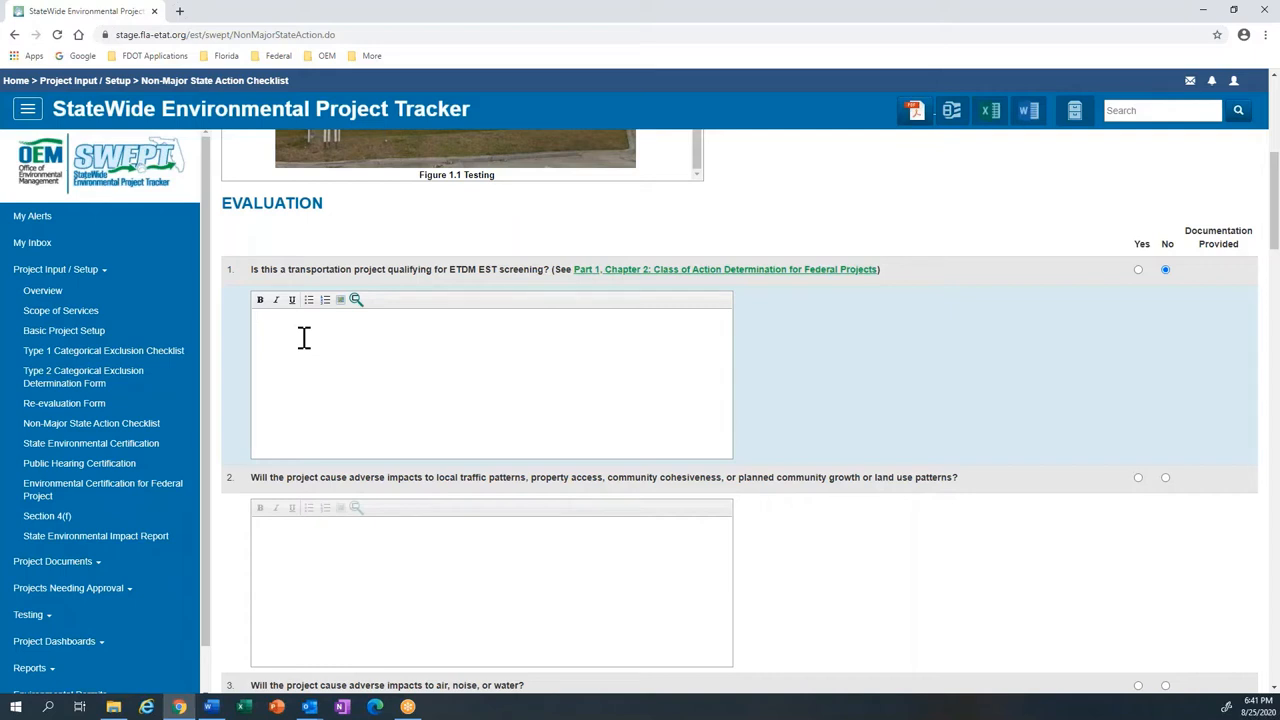
{"action": "type", "text": "testing testing"}
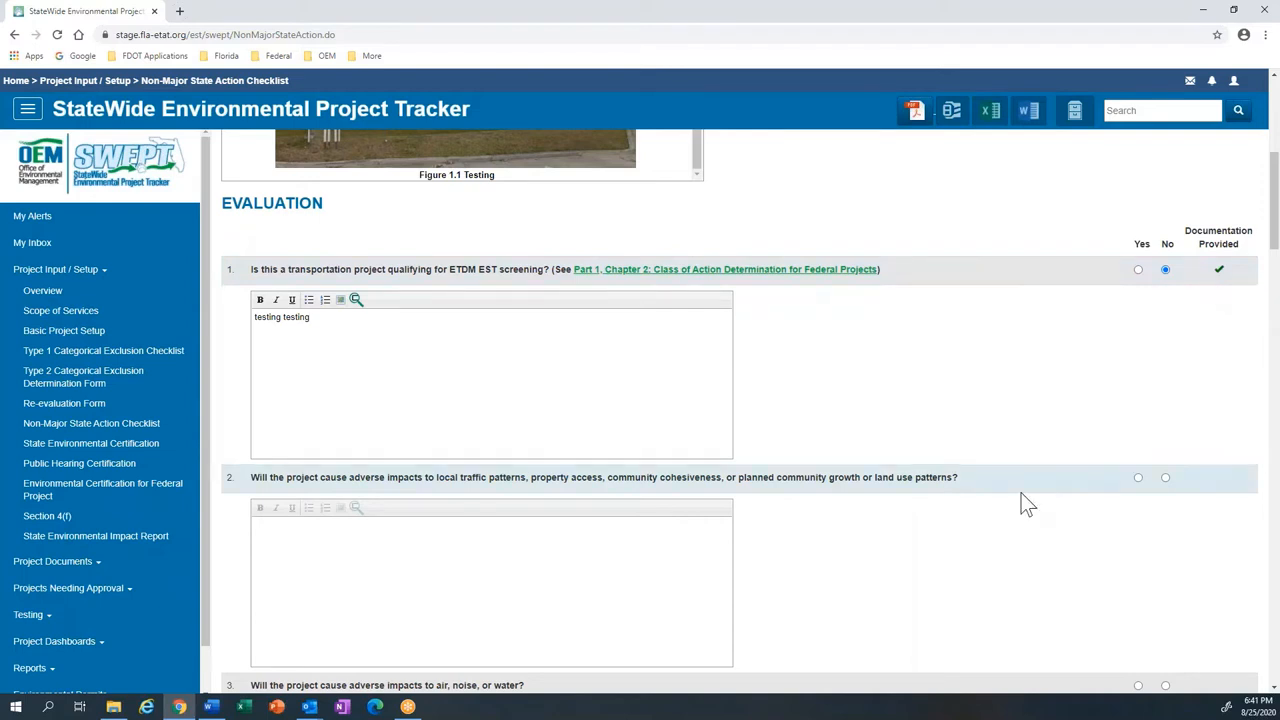
Step: Answer No to evaluation questions 2 through 6, covering community, air/noise/water, wetlands, navigation and floodplain impacts
{"action": "scroll", "coordinate": [1025, 503], "scroll_direction": "down", "scroll_amount": 2}
{"action": "scroll", "coordinate": [1025, 503], "scroll_direction": "down", "scroll_amount": 1}
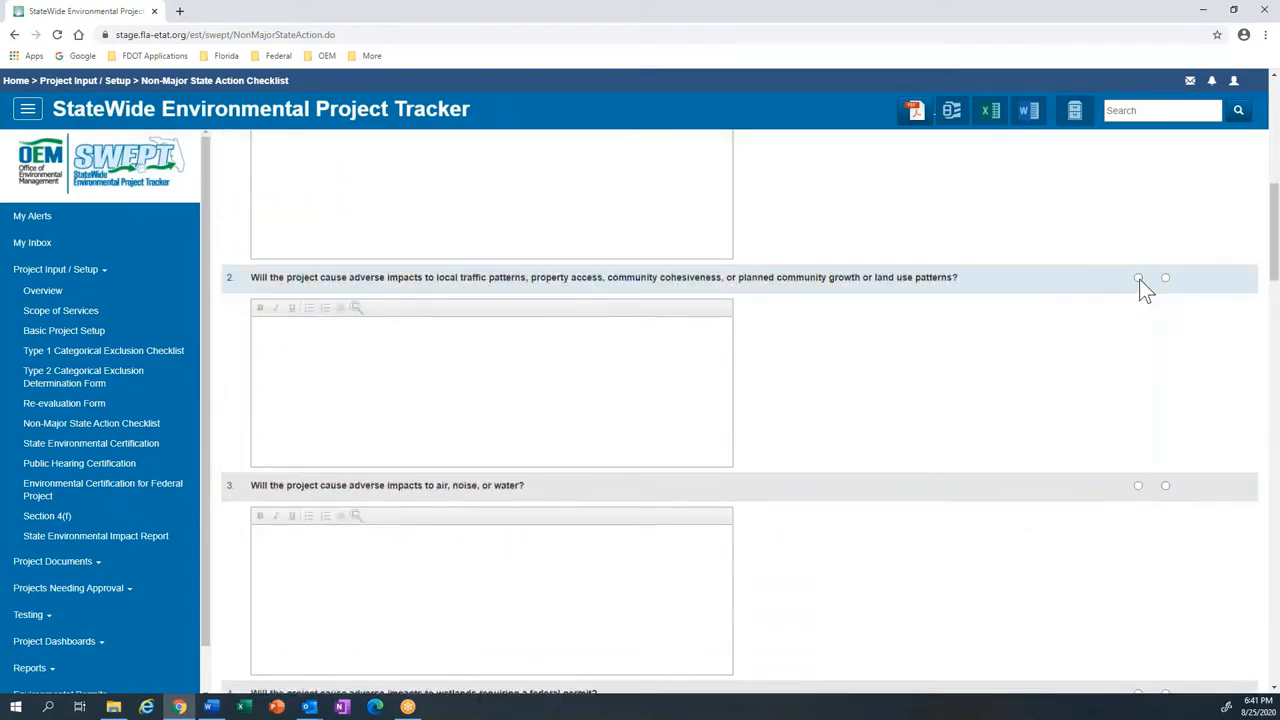
{"action": "left_click", "coordinate": [1165, 277]}
{"action": "scroll", "coordinate": [1152, 343], "scroll_direction": "down", "scroll_amount": 1}
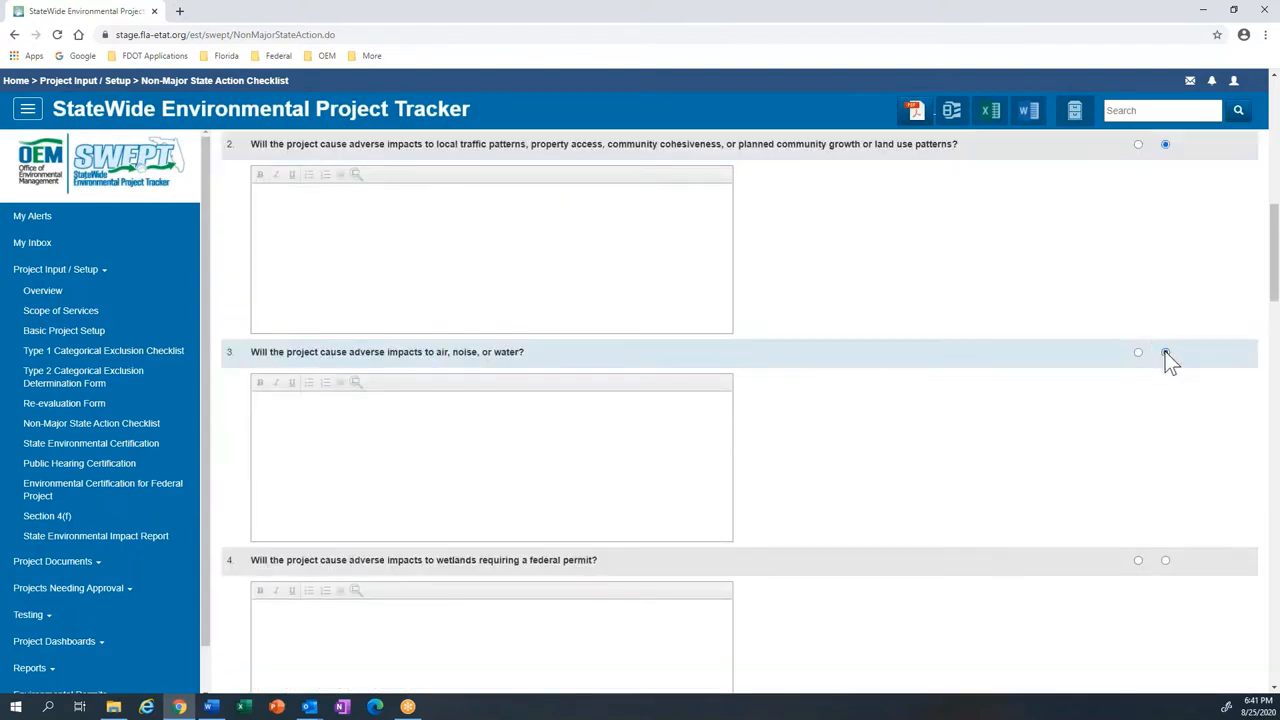
{"action": "left_click", "coordinate": [1165, 353]}
{"action": "scroll", "coordinate": [1165, 357], "scroll_direction": "down", "scroll_amount": 1}
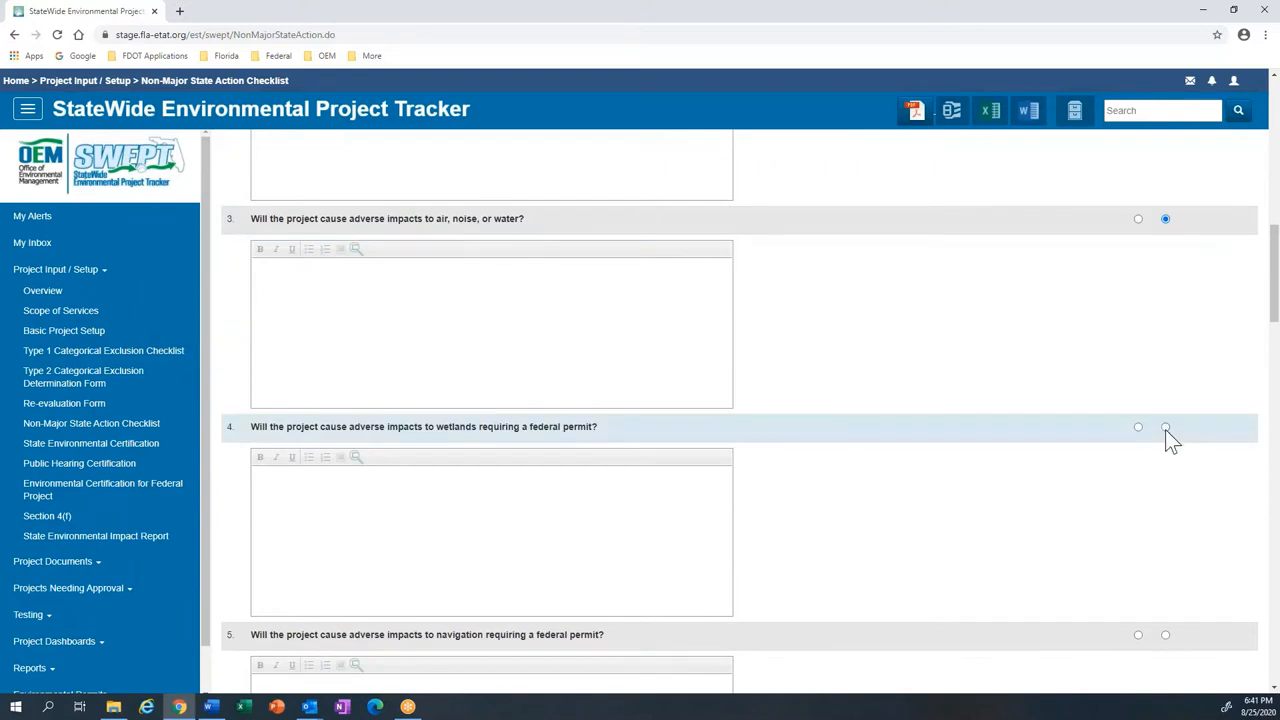
{"action": "scroll", "coordinate": [1165, 429], "scroll_direction": "down", "scroll_amount": 3}
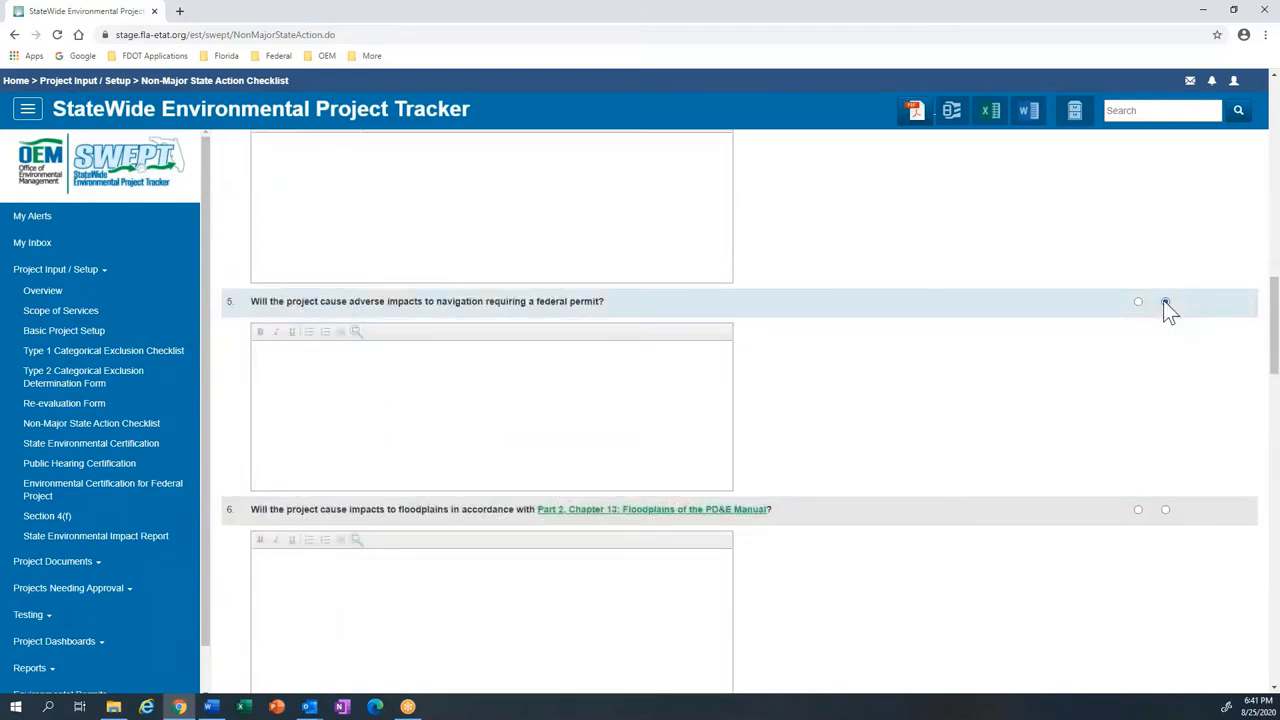
{"action": "left_click", "coordinate": [1165, 302]}
{"action": "scroll", "coordinate": [1165, 302], "scroll_direction": "down", "scroll_amount": 1}
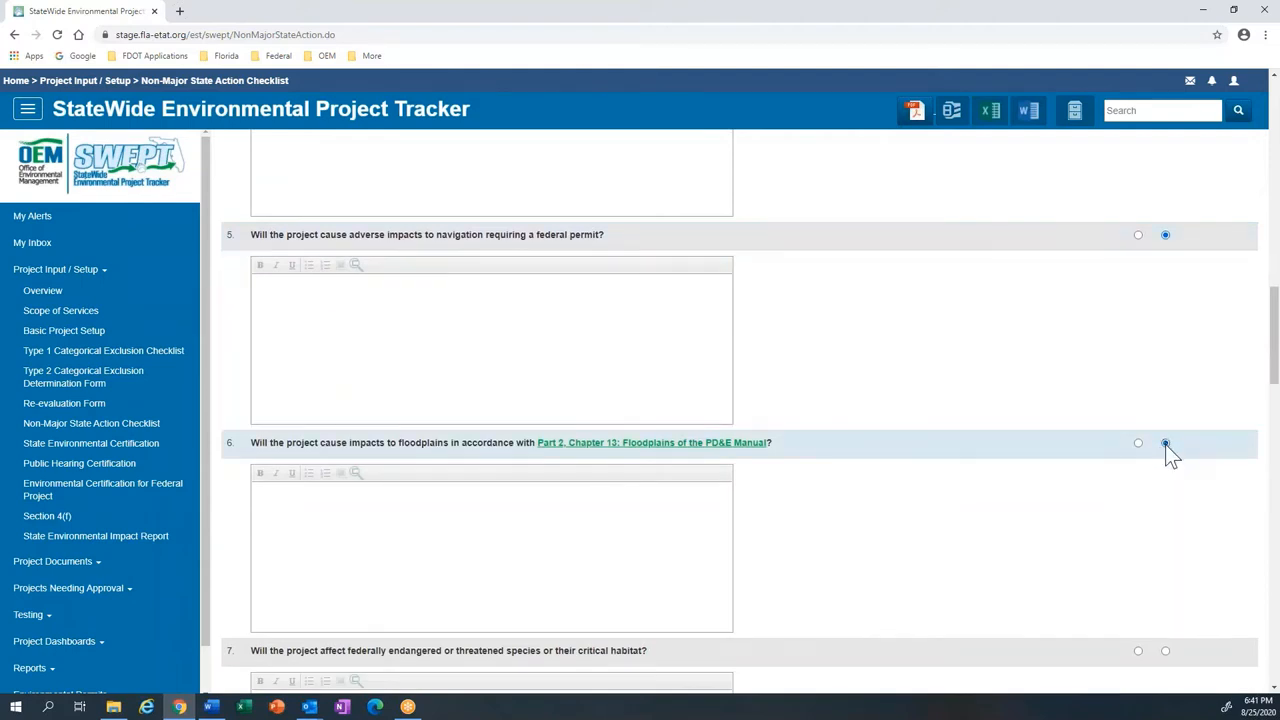
Step: Answer No to evaluation questions 7 through 9 on endangered species, right-of-way displacements and properties protected under Chapter 267
{"action": "scroll", "coordinate": [1165, 444], "scroll_direction": "down", "scroll_amount": 2}
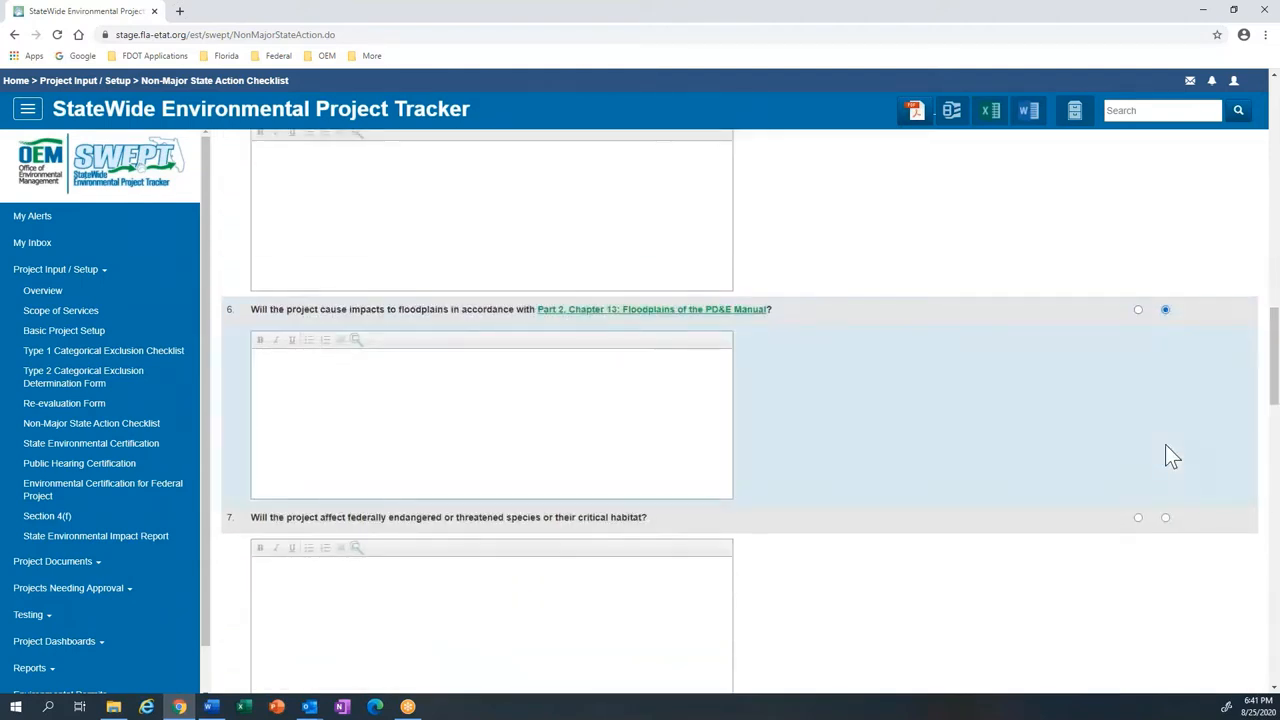
{"action": "scroll", "coordinate": [1165, 450], "scroll_direction": "down", "scroll_amount": 2}
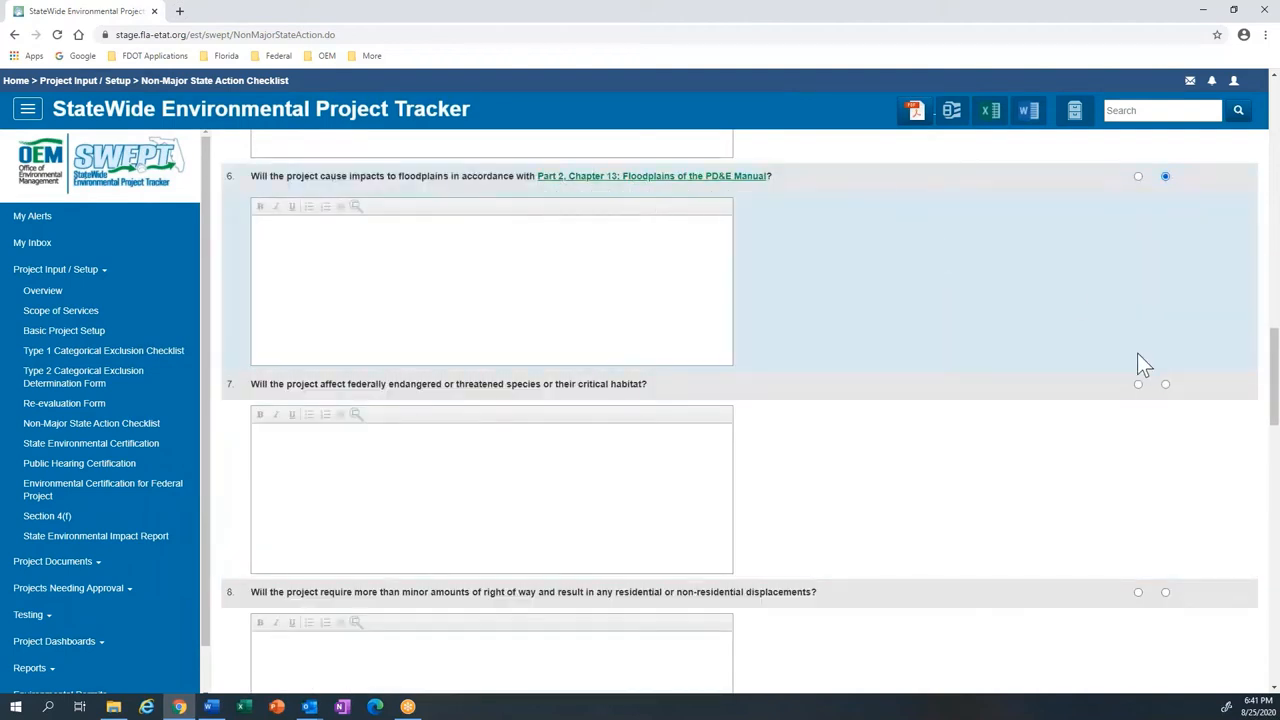
{"action": "left_click", "coordinate": [1164, 384]}
{"action": "scroll", "coordinate": [1158, 420], "scroll_direction": "down", "scroll_amount": 3}
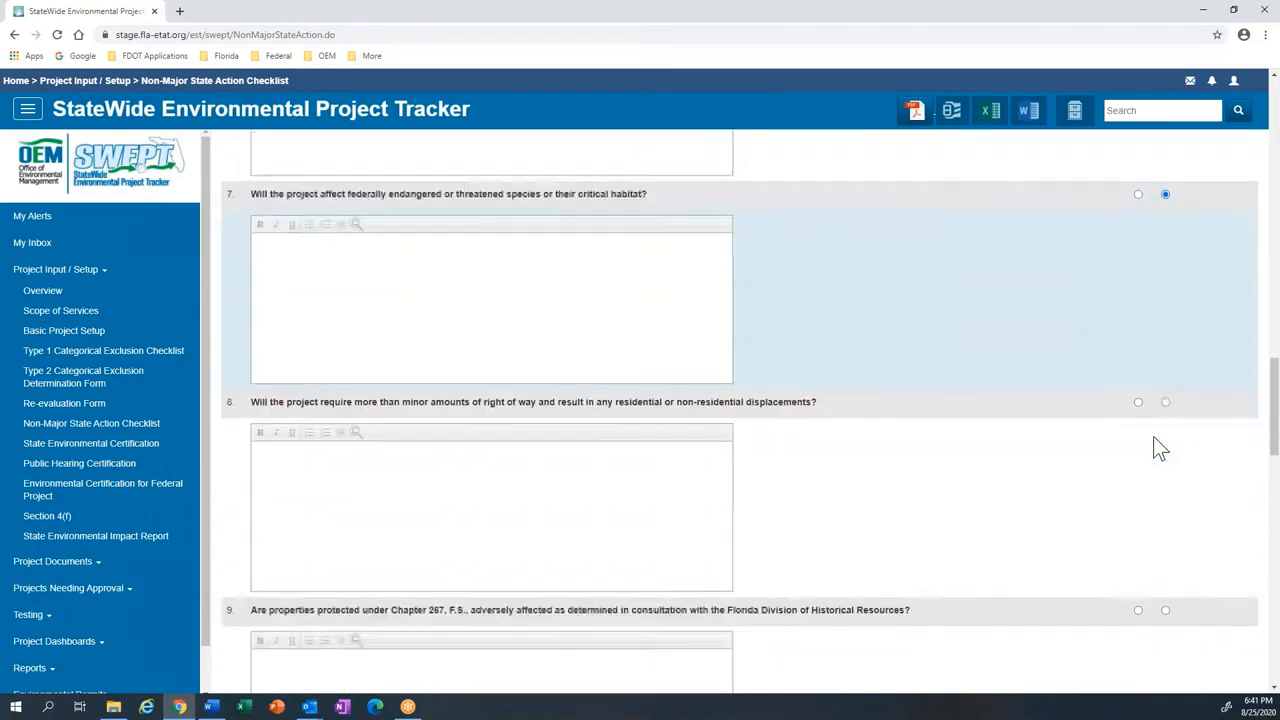
{"action": "left_click", "coordinate": [1166, 391]}
{"action": "scroll", "coordinate": [1159, 419], "scroll_direction": "down", "scroll_amount": 4}
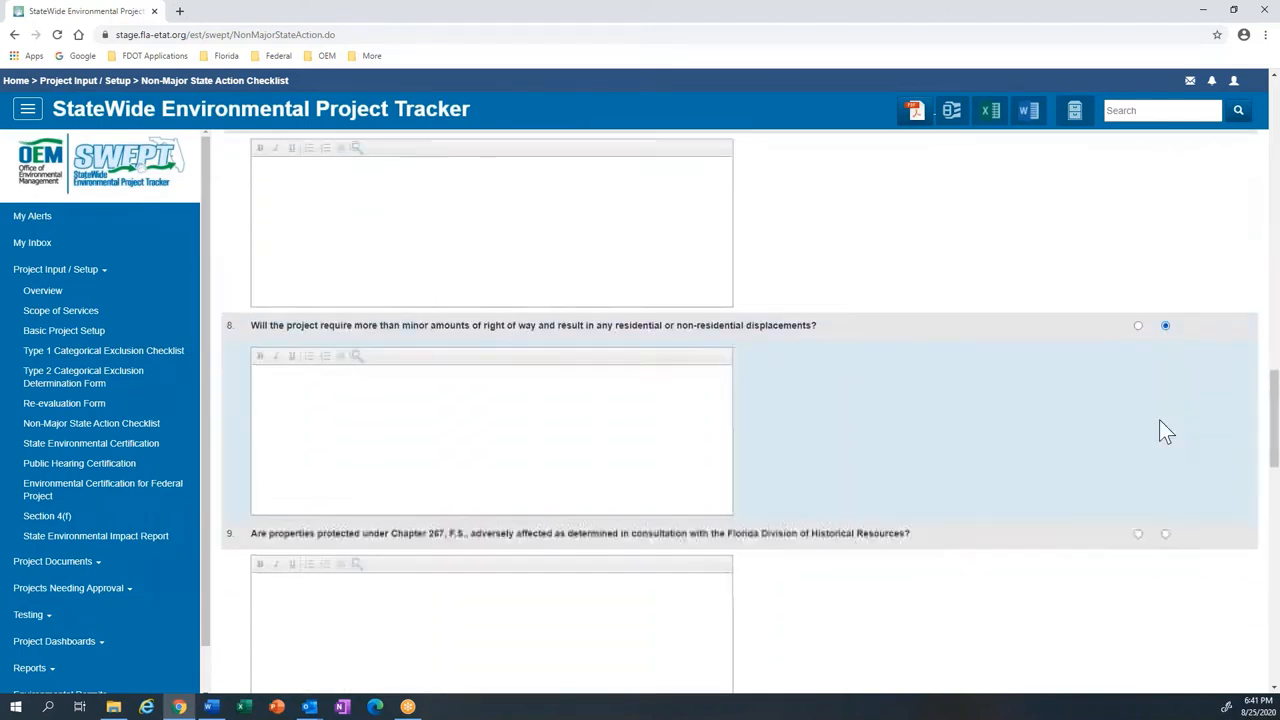
{"action": "left_click", "coordinate": [1166, 333]}
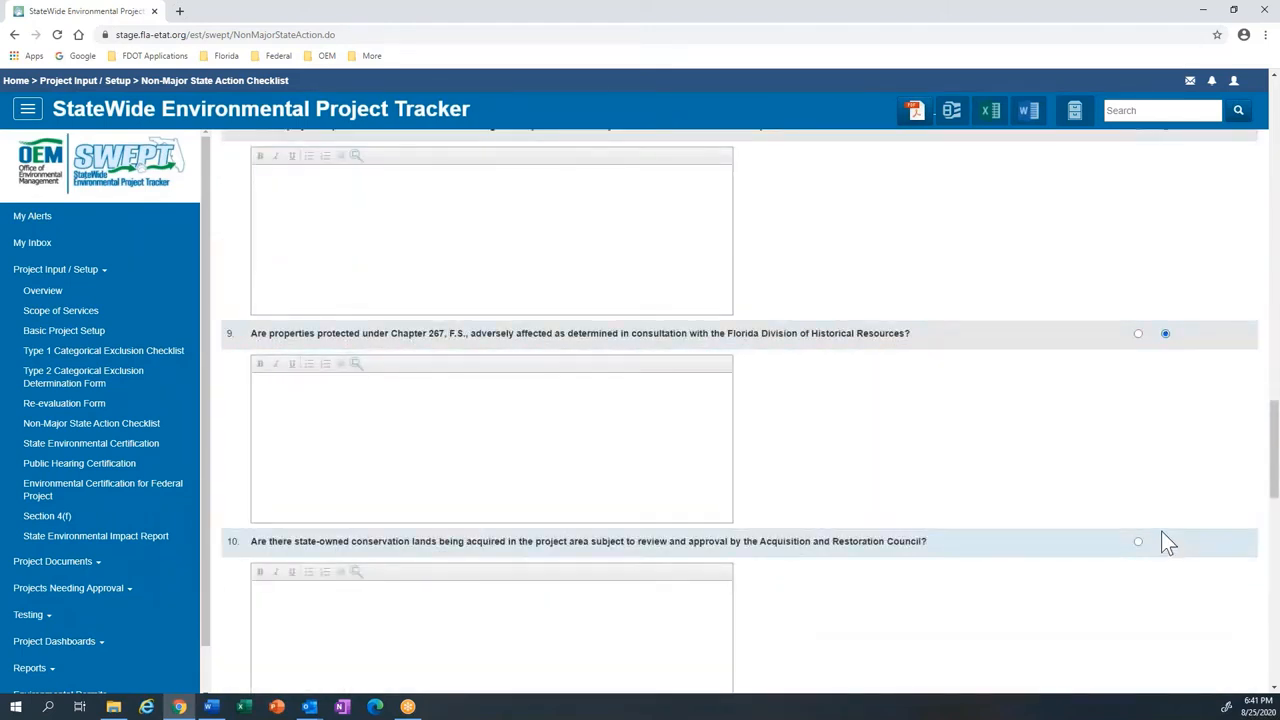
Step: Answer No to evaluation questions 10 through 13 on conservation lands, contamination sites, environmental controversy and the public hearing
{"action": "left_click", "coordinate": [1166, 542]}
{"action": "scroll", "coordinate": [1167, 544], "scroll_direction": "down", "scroll_amount": 3}
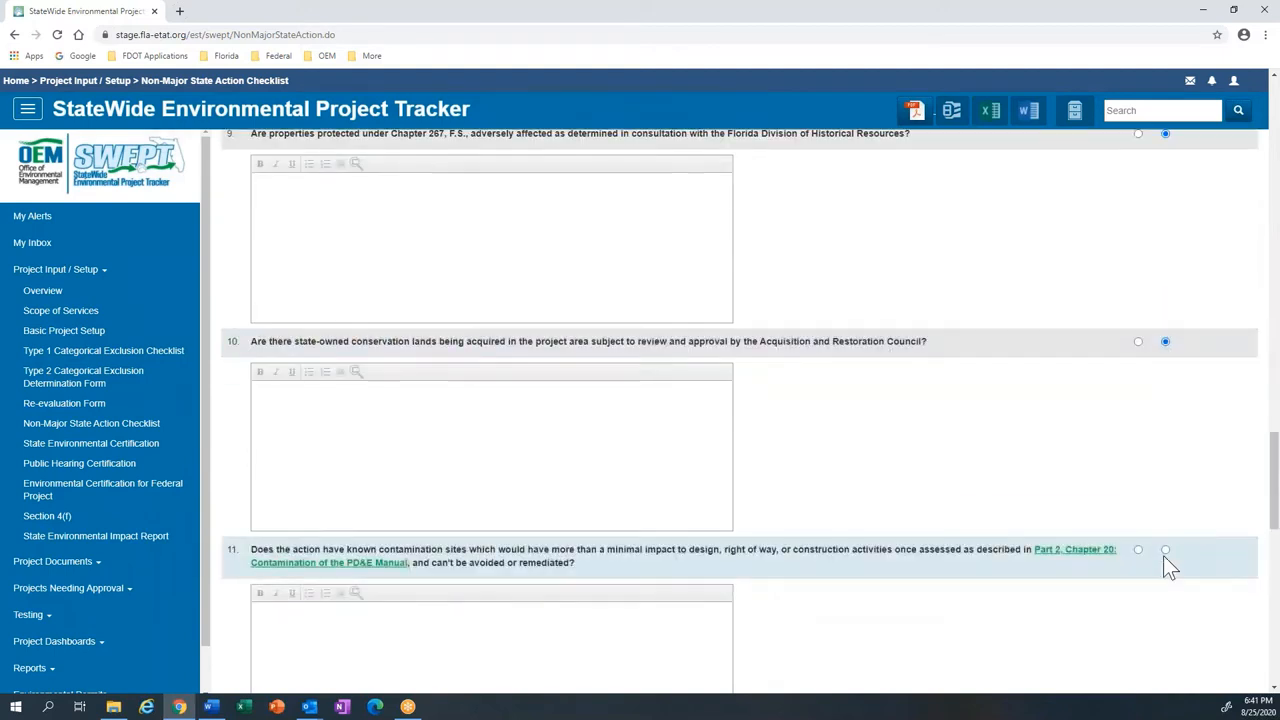
{"action": "left_click", "coordinate": [1166, 551]}
{"action": "scroll", "coordinate": [1166, 552], "scroll_direction": "down", "scroll_amount": 3}
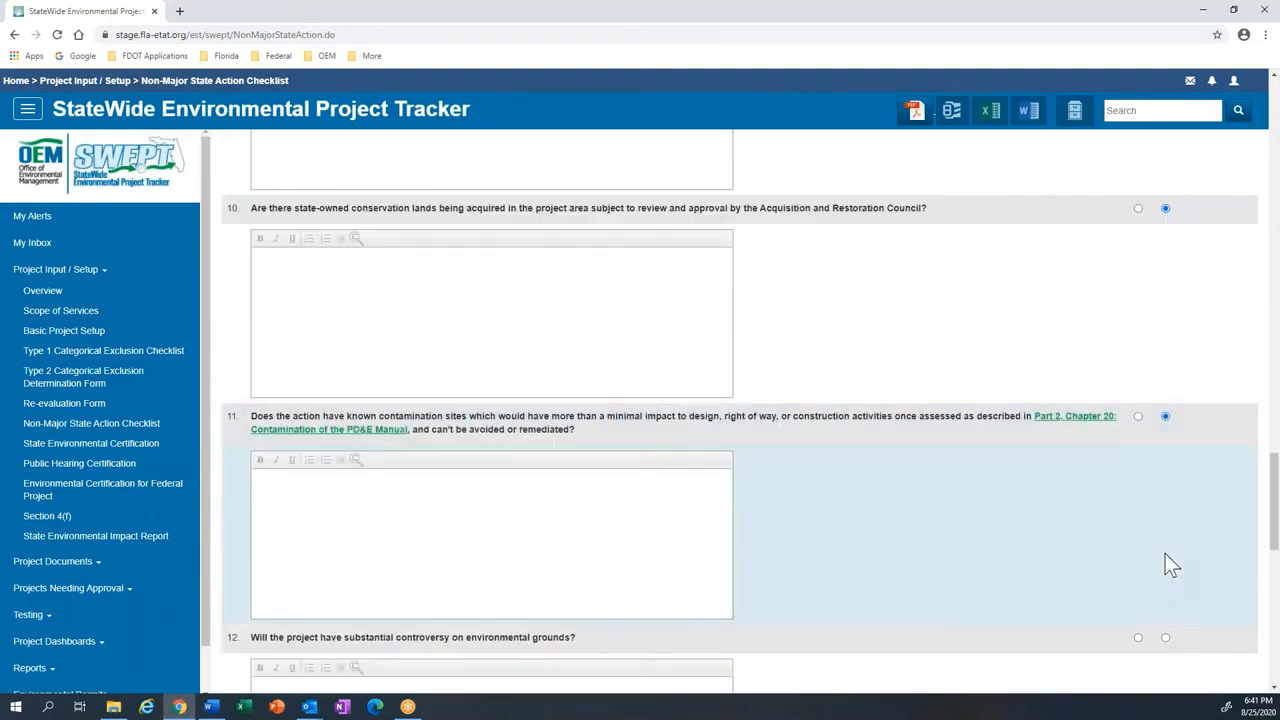
{"action": "left_click", "coordinate": [1165, 571]}
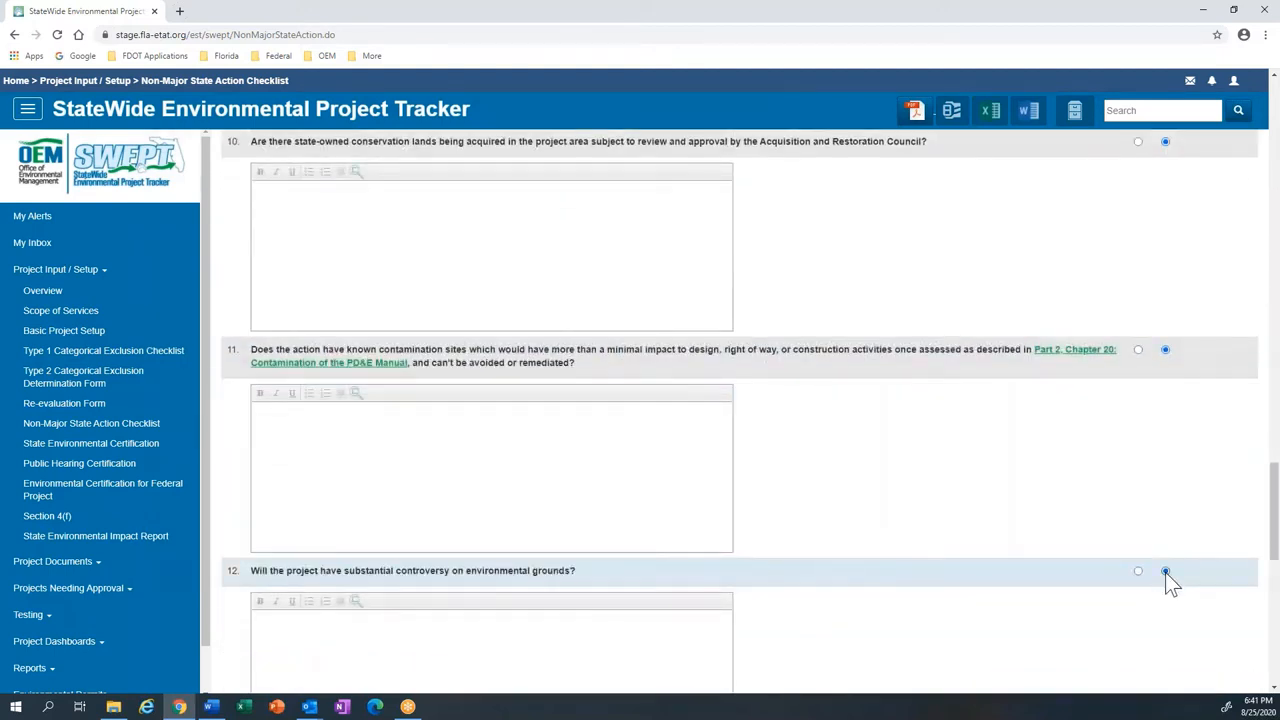
{"action": "scroll", "coordinate": [1165, 572], "scroll_direction": "down", "scroll_amount": 3}
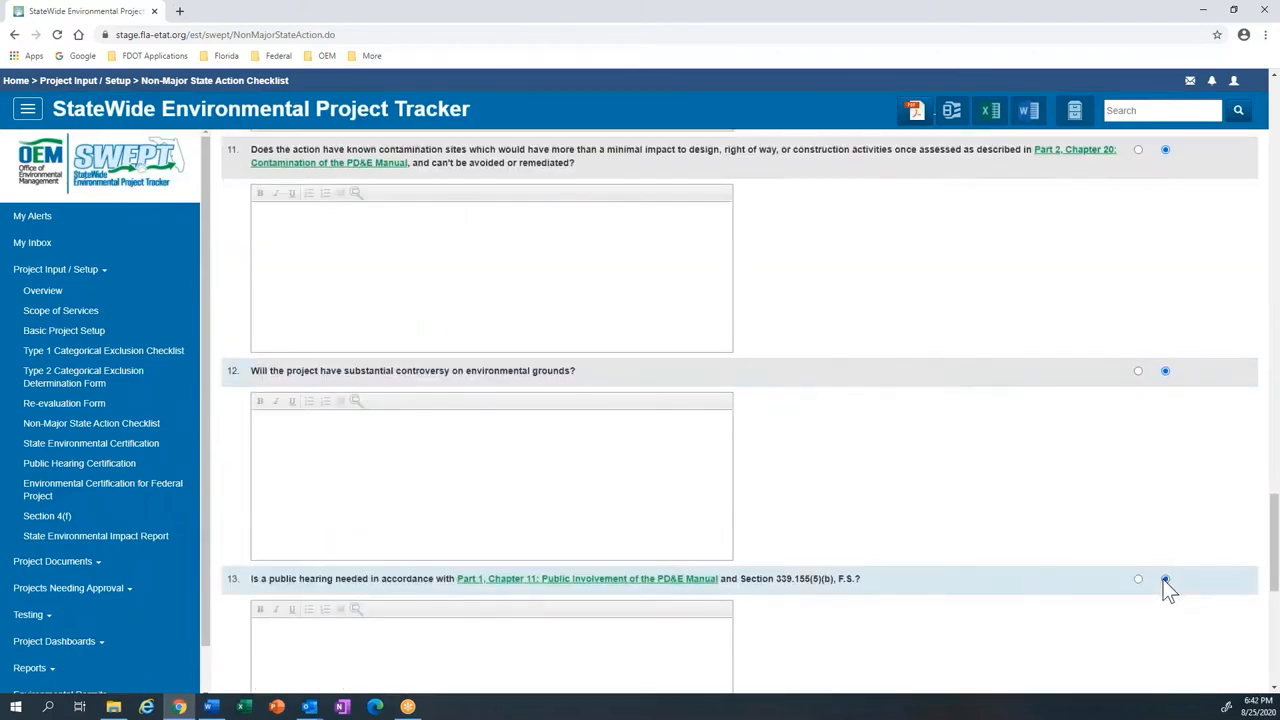
{"action": "scroll", "coordinate": [1163, 579], "scroll_direction": "down", "scroll_amount": 5}
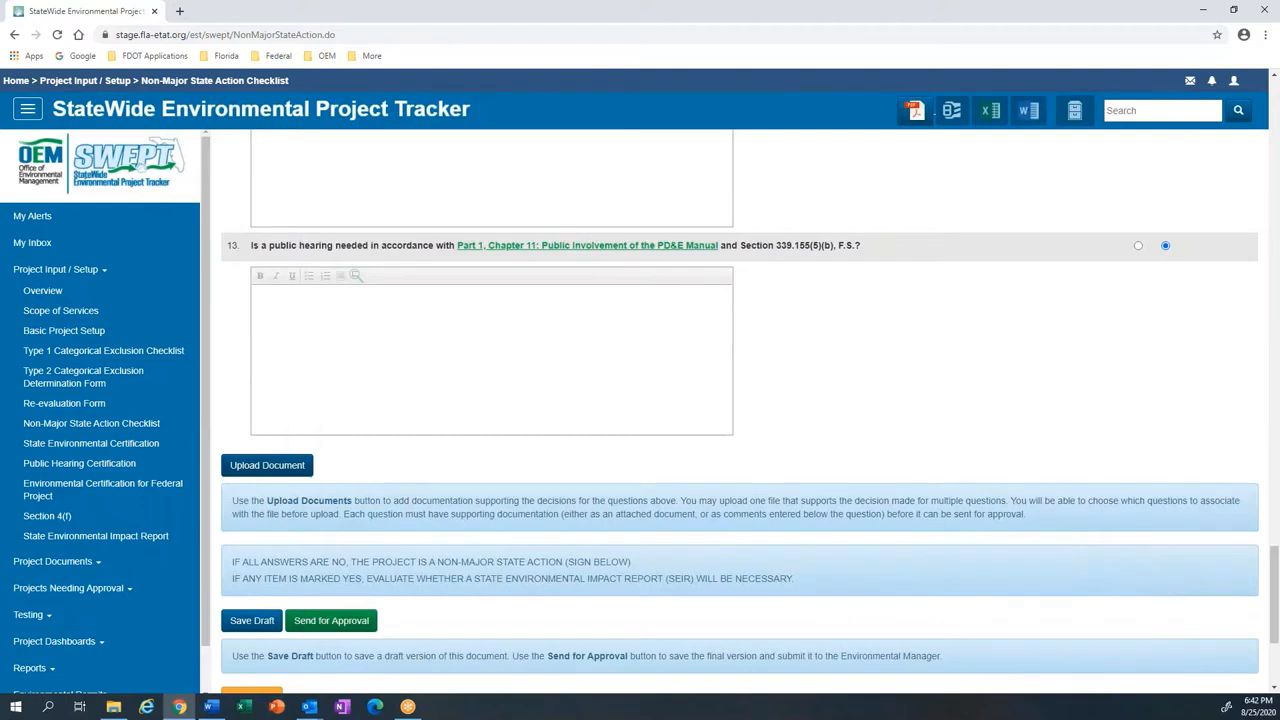
Step: Choose the file General_AOI_report-2020-0807 as a new supporting document for the checklist
{"action": "left_click", "coordinate": [267, 465]}
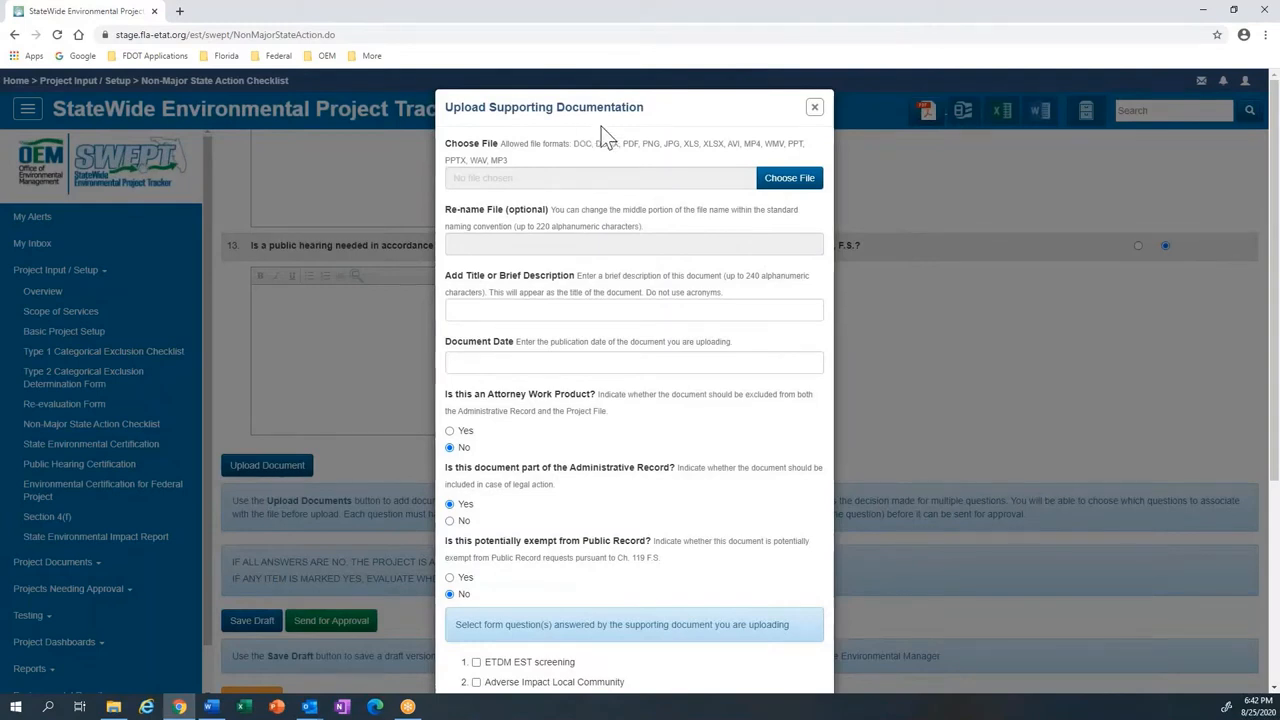
{"action": "left_click", "coordinate": [782, 180]}
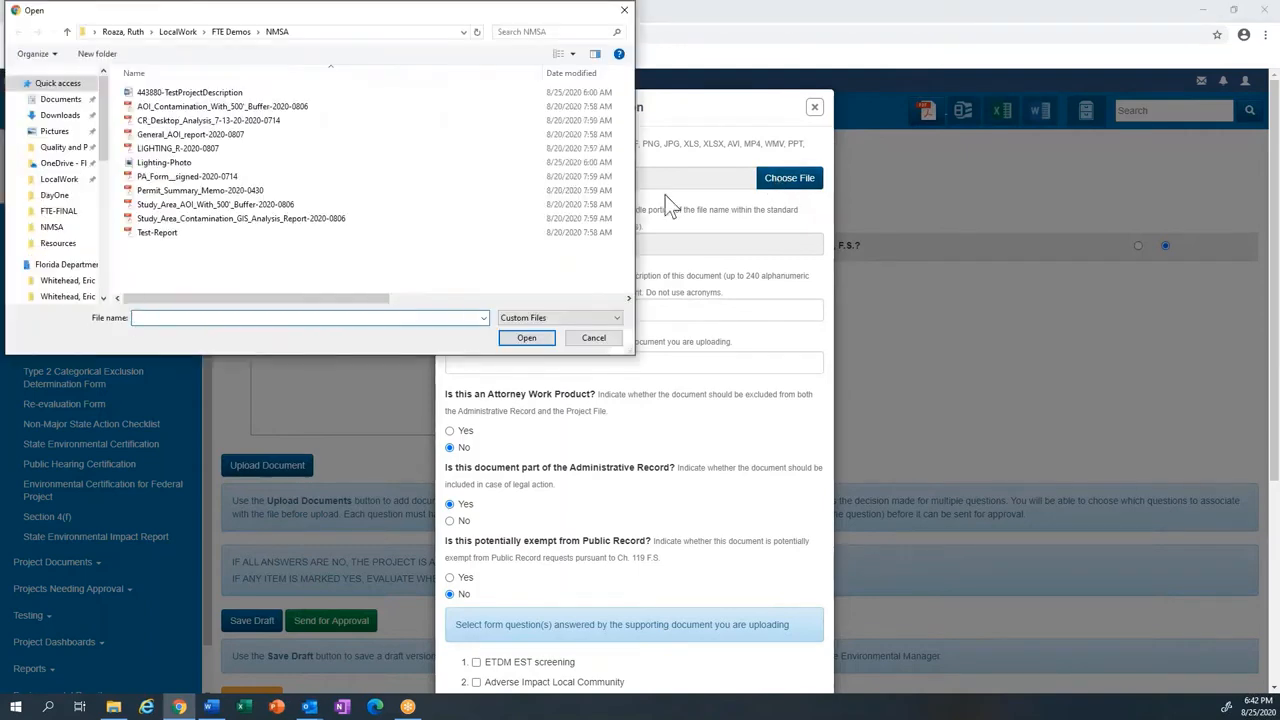
{"action": "left_click", "coordinate": [212, 136]}
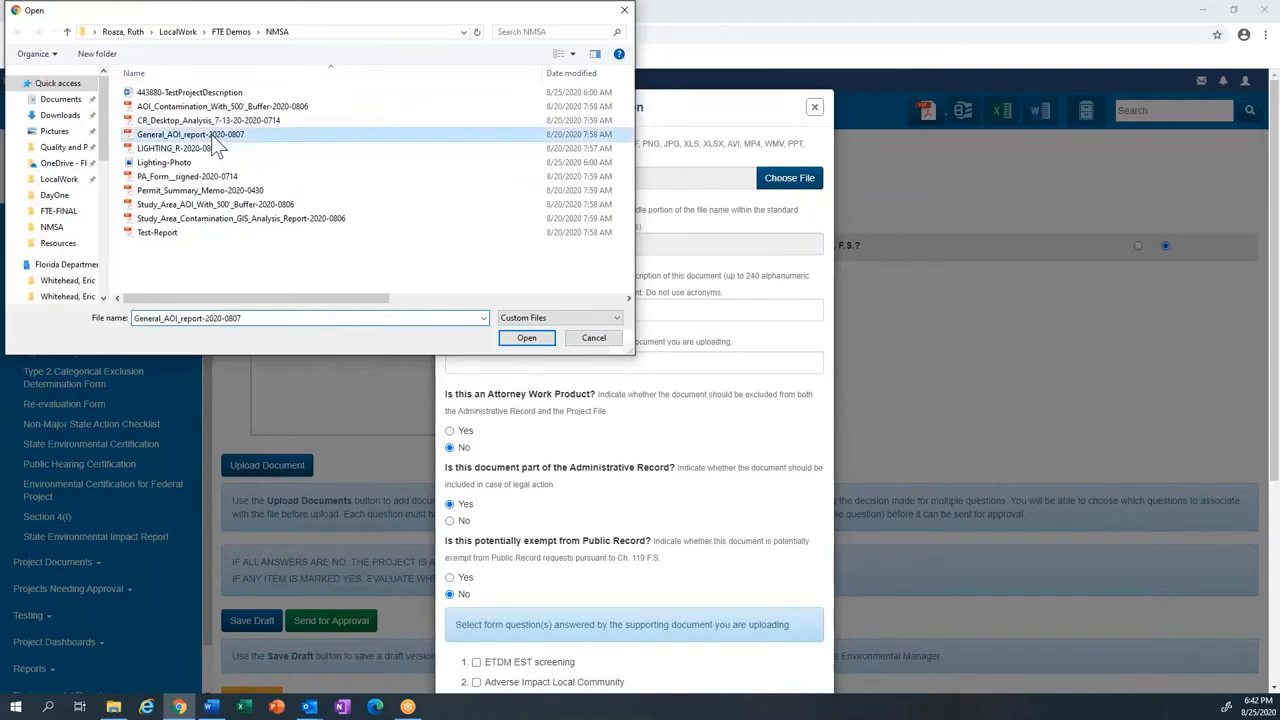
{"action": "left_click", "coordinate": [524, 338]}
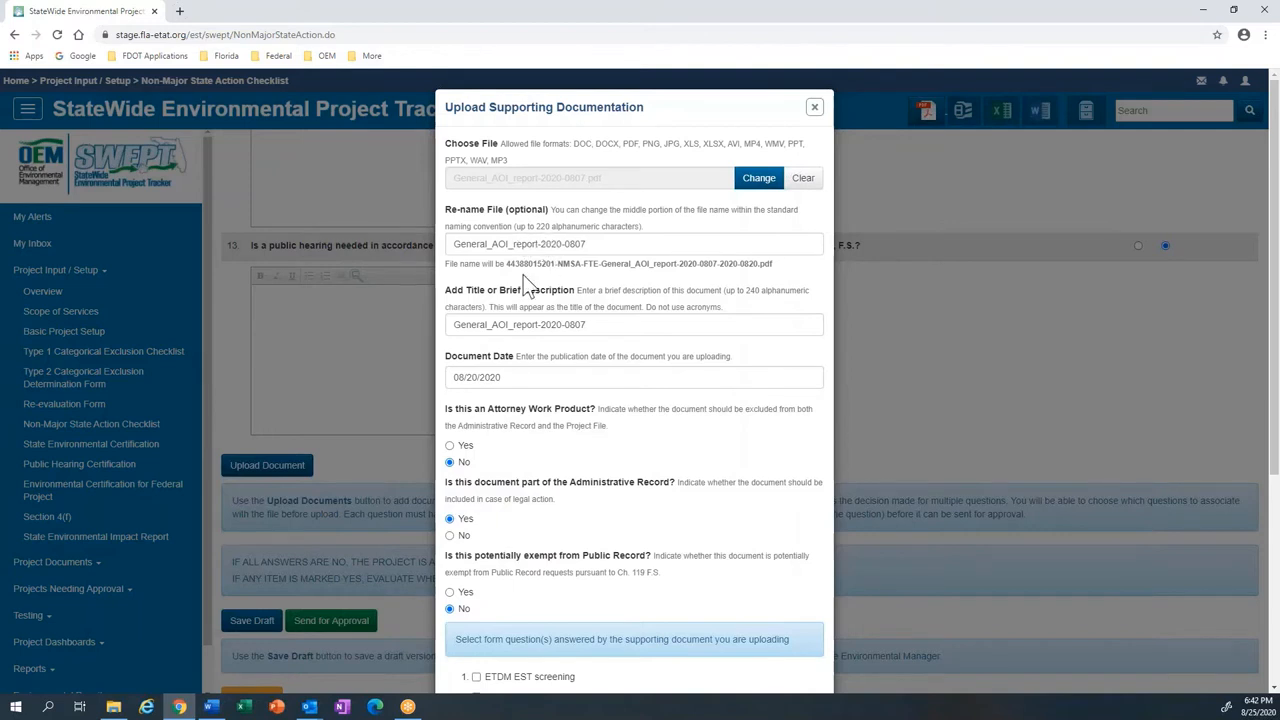
Step: Rename the uploaded file as General_AOI_report by removing the date from its name
{"action": "left_click", "coordinate": [590, 244]}
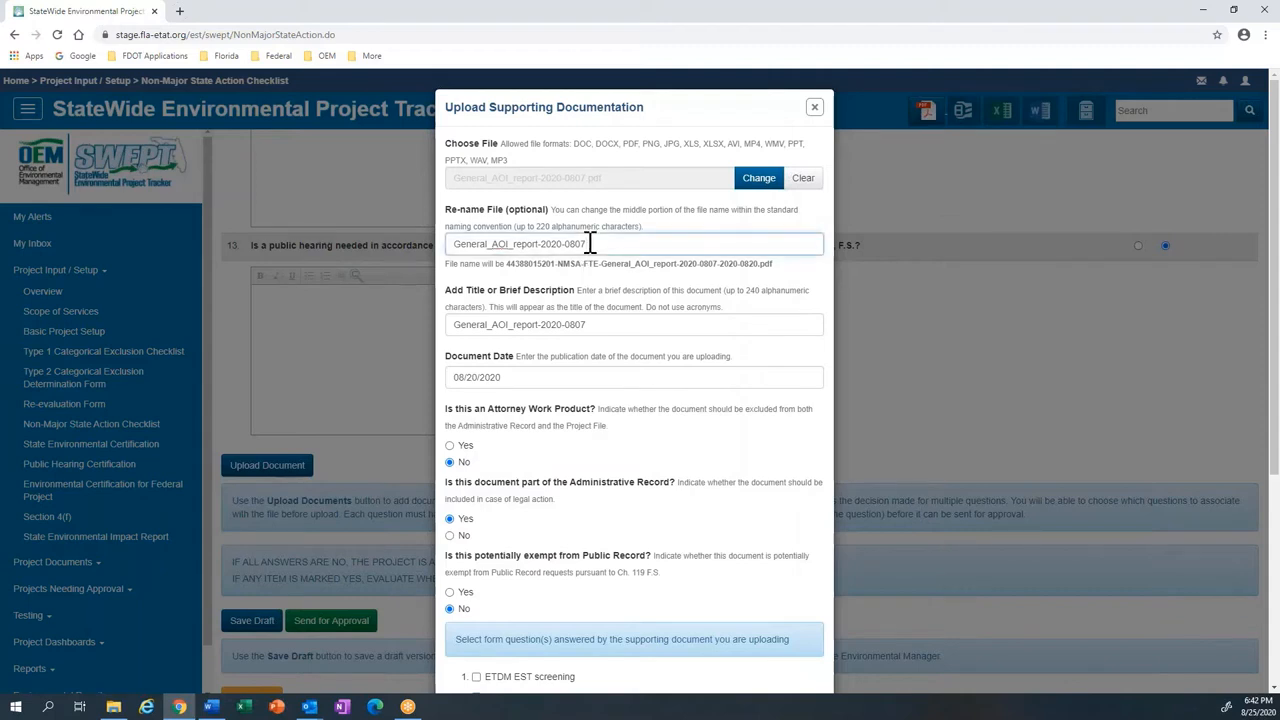
{"action": "key", "text": "BackSpace"}
{"action": "key", "text": "BackSpace"}
{"action": "key", "text": "BackSpace"}
{"action": "key", "text": "BackSpace"}
{"action": "key", "text": "BackSpace"}
{"action": "key", "text": "BackSpace"}
{"action": "key", "text": "BackSpace"}
{"action": "key", "text": "BackSpace"}
{"action": "key", "text": "BackSpace"}
{"action": "key", "text": "BackSpace"}
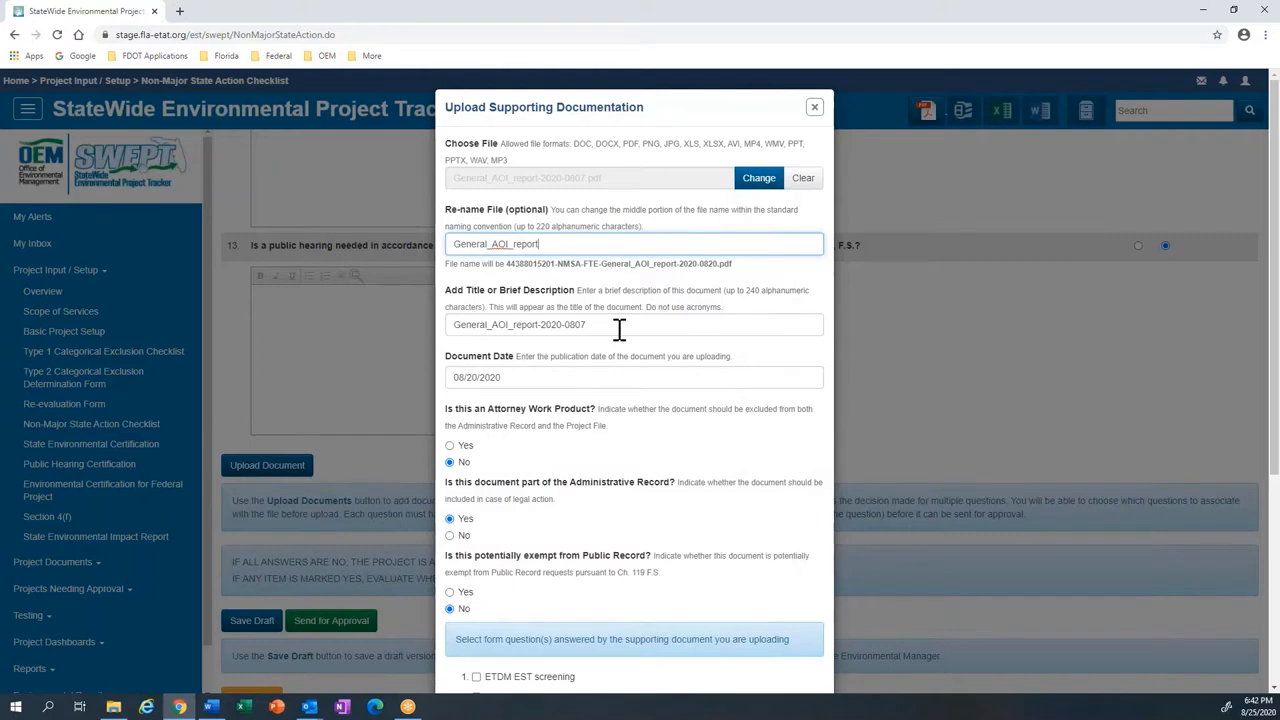
Step: Replace the document's title with "General Report"
{"action": "left_click_drag", "start_coordinate": [598, 326], "coordinate": [452, 324]}
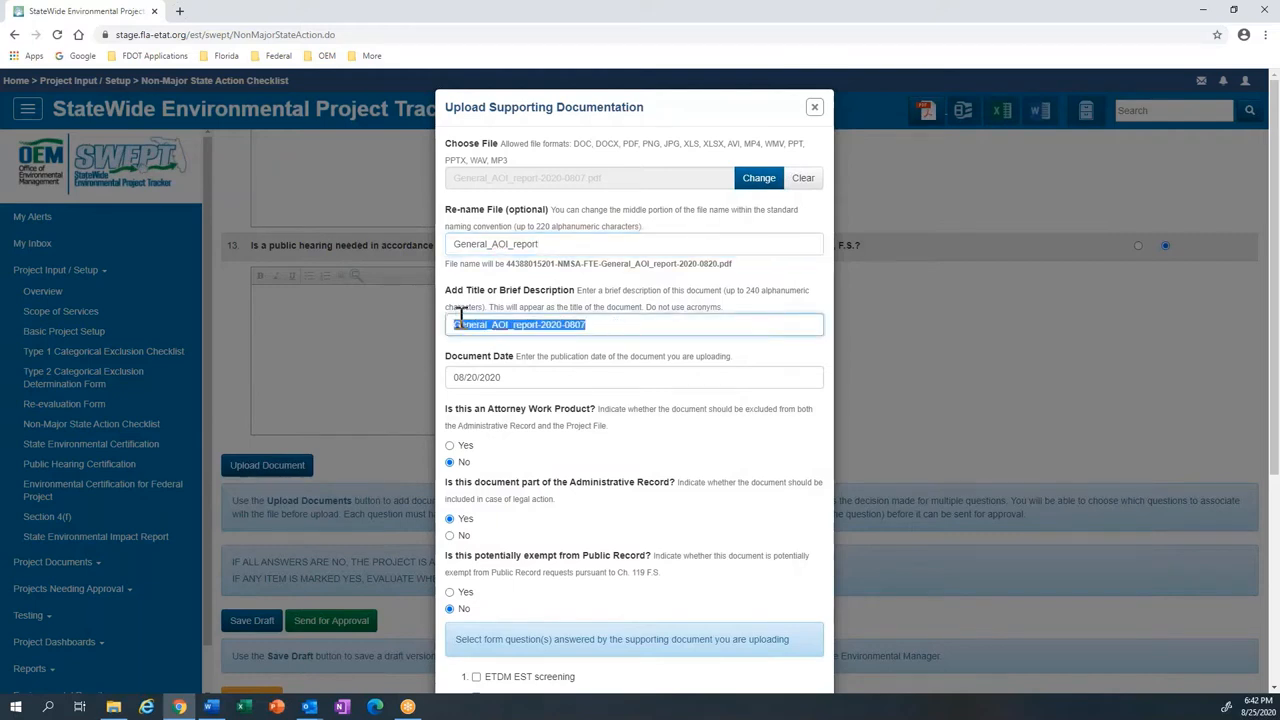
{"action": "type", "text": "G"}
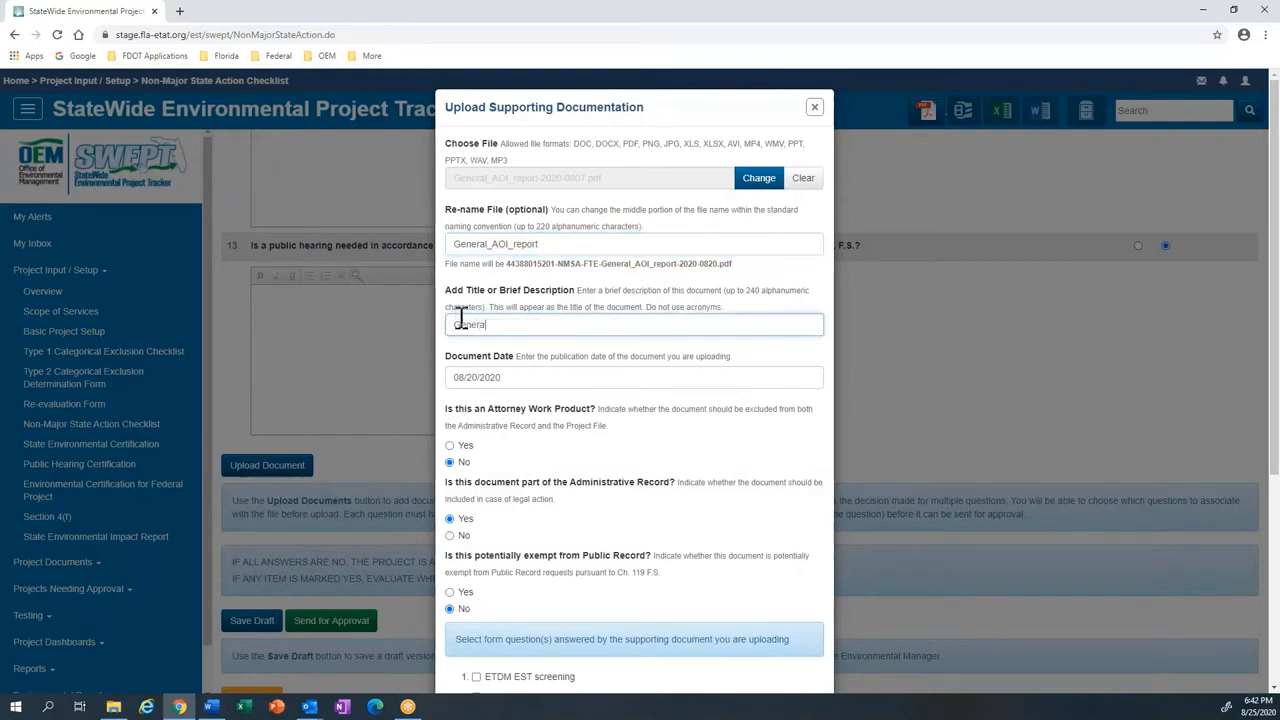
{"action": "type", "text": "eneral "}
{"action": "type", "text": "A"}
{"action": "type", "text": "Report"}
Step: Associate the supporting document with all 13 form questions and save the upload
{"action": "scroll", "coordinate": [550, 408], "scroll_direction": "down", "scroll_amount": 1}
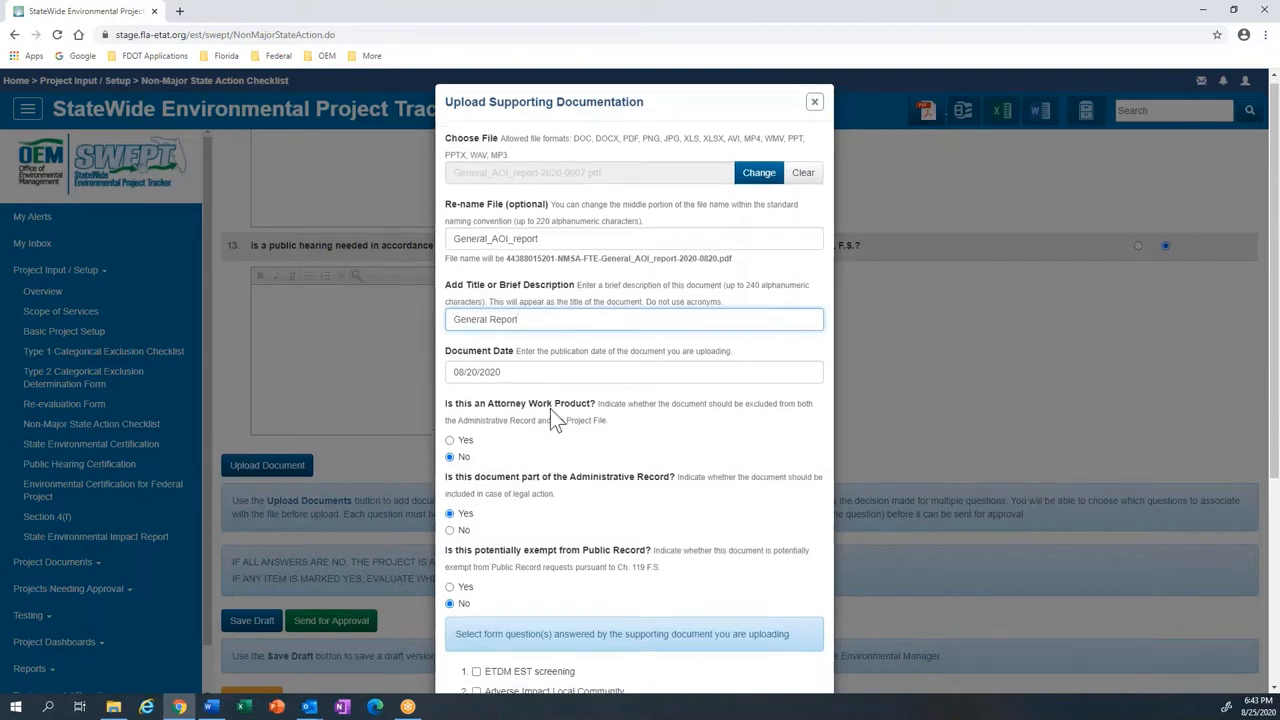
{"action": "scroll", "coordinate": [550, 418], "scroll_direction": "down", "scroll_amount": 1}
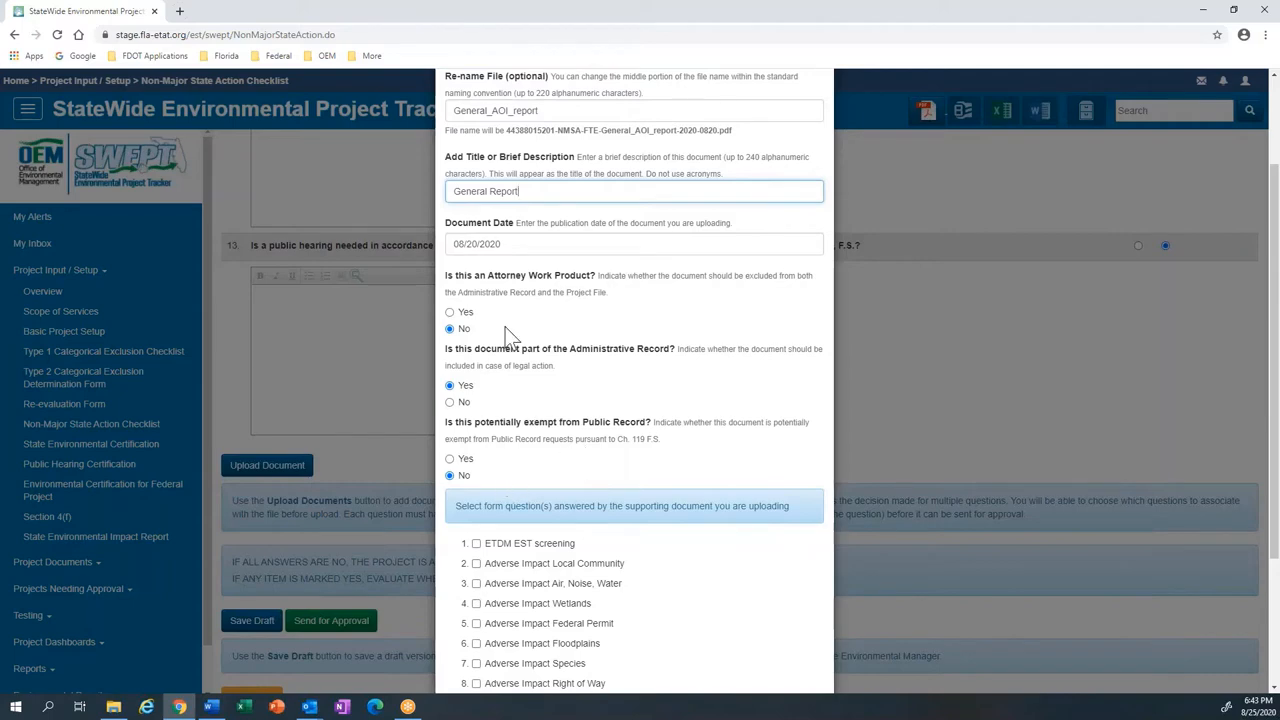
{"action": "scroll", "coordinate": [571, 479], "scroll_direction": "down", "scroll_amount": 3}
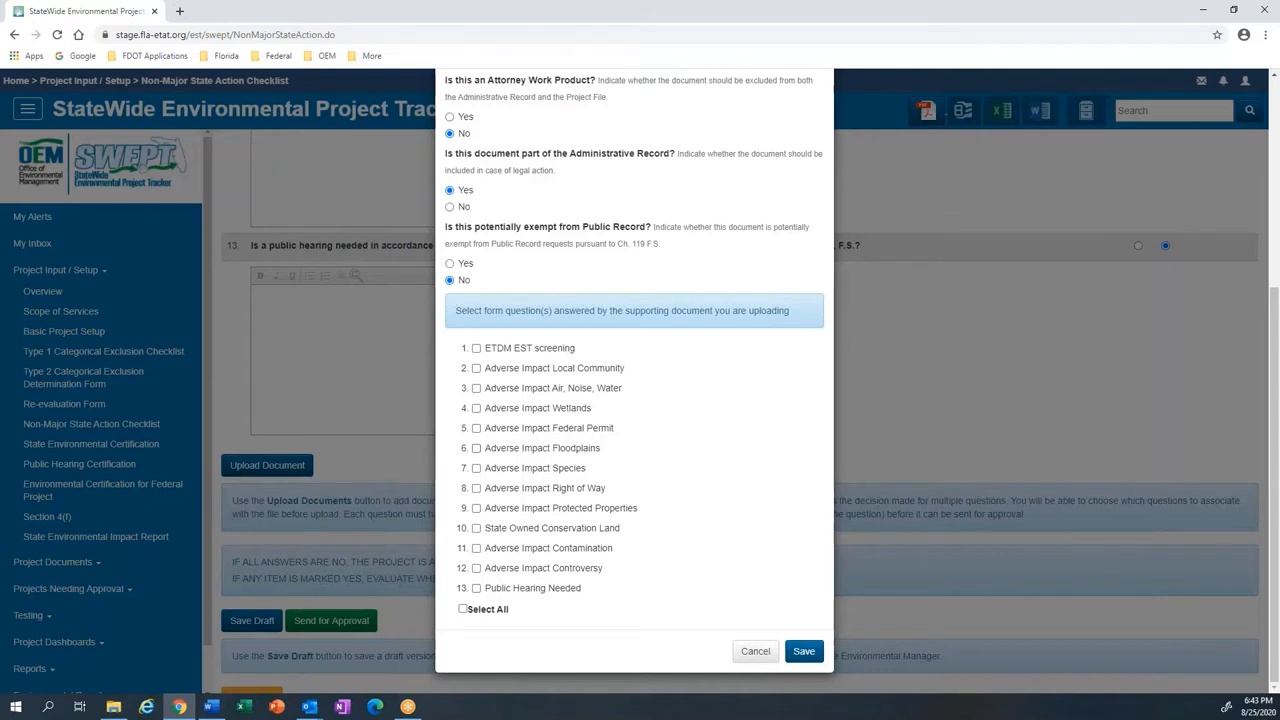
{"action": "left_click", "coordinate": [463, 609]}
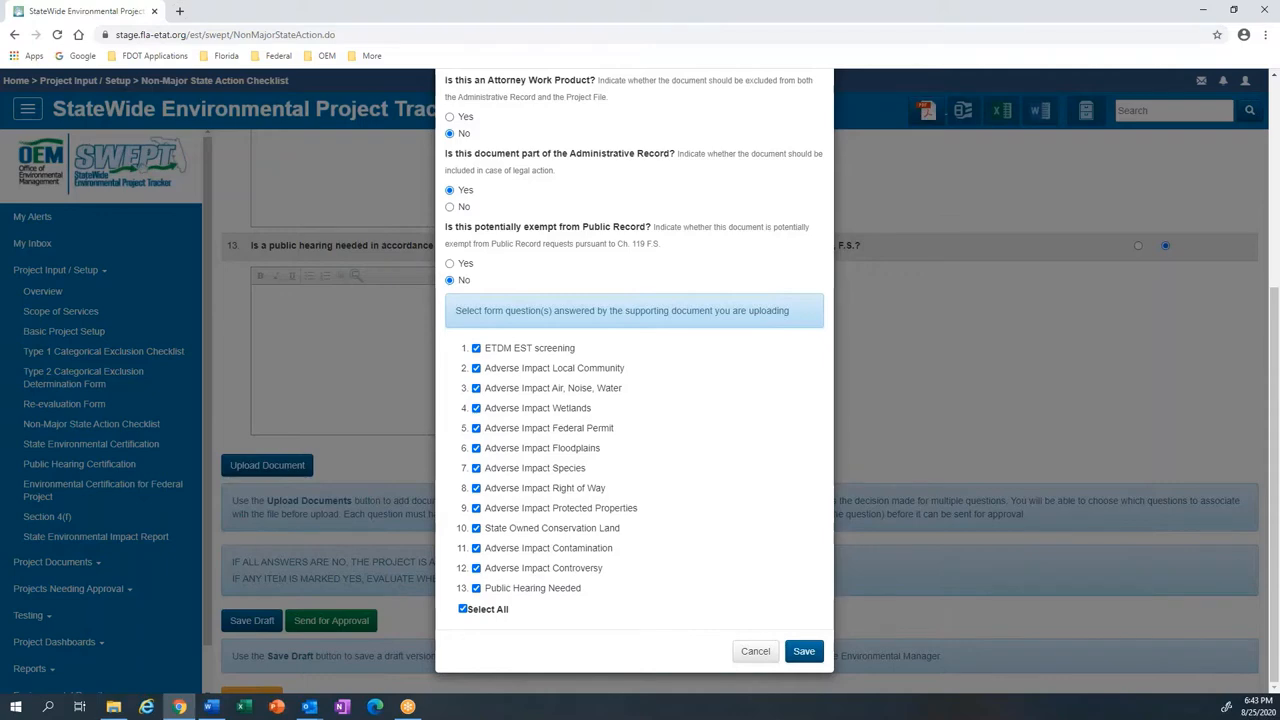
{"action": "left_click", "coordinate": [803, 652]}
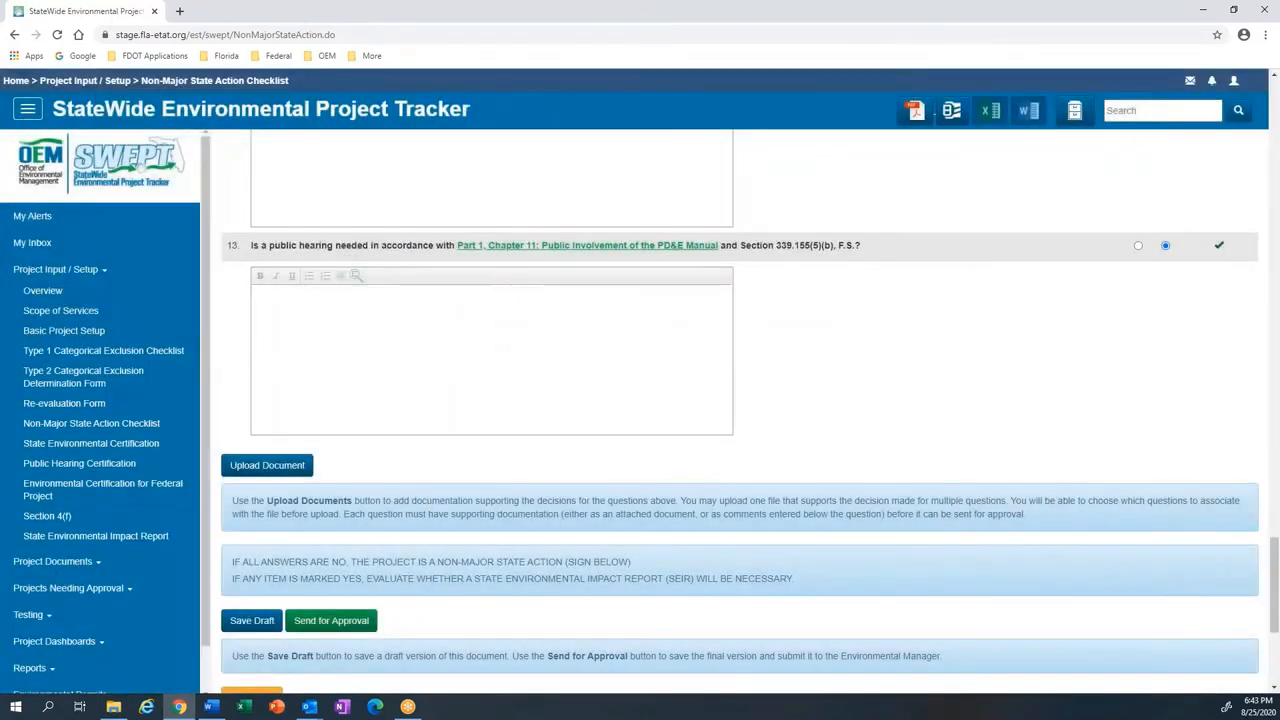
Step: Generate the checklist as a PDF and review its description, answers, supporting document references and attachments list
{"action": "scroll", "coordinate": [1058, 362], "scroll_direction": "up", "scroll_amount": 3}
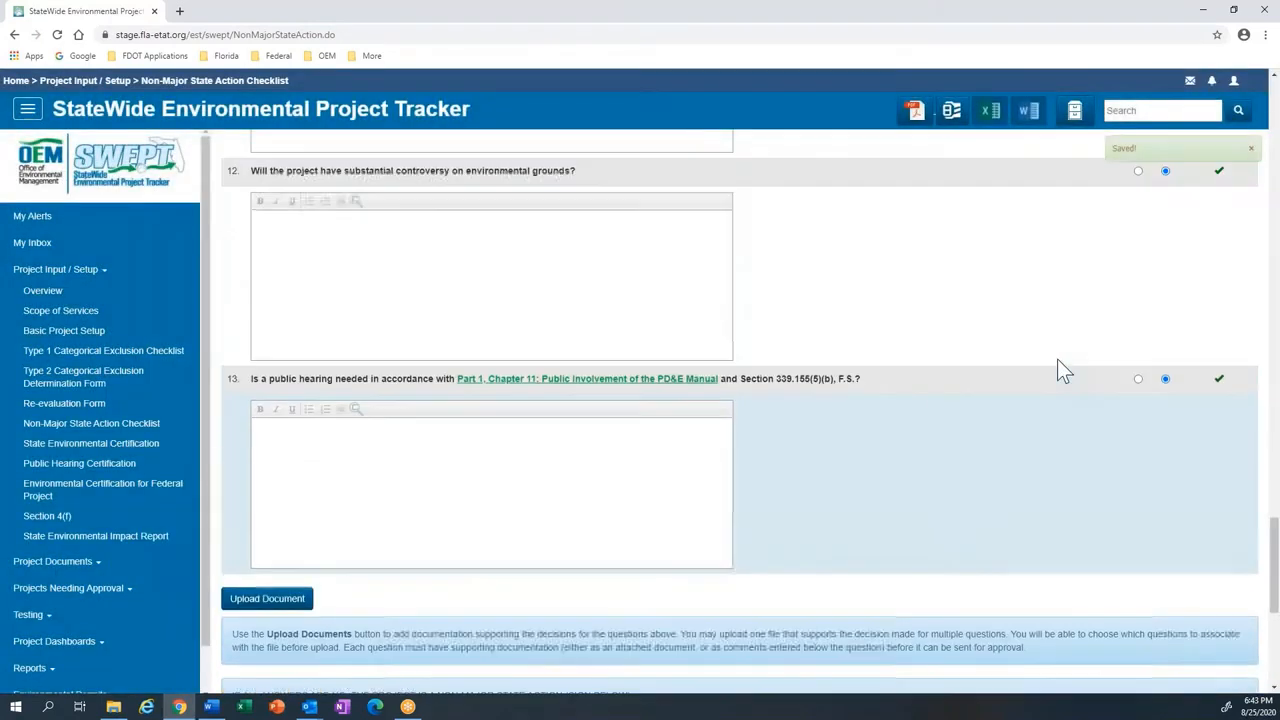
{"action": "scroll", "coordinate": [1058, 362], "scroll_direction": "down", "scroll_amount": 3}
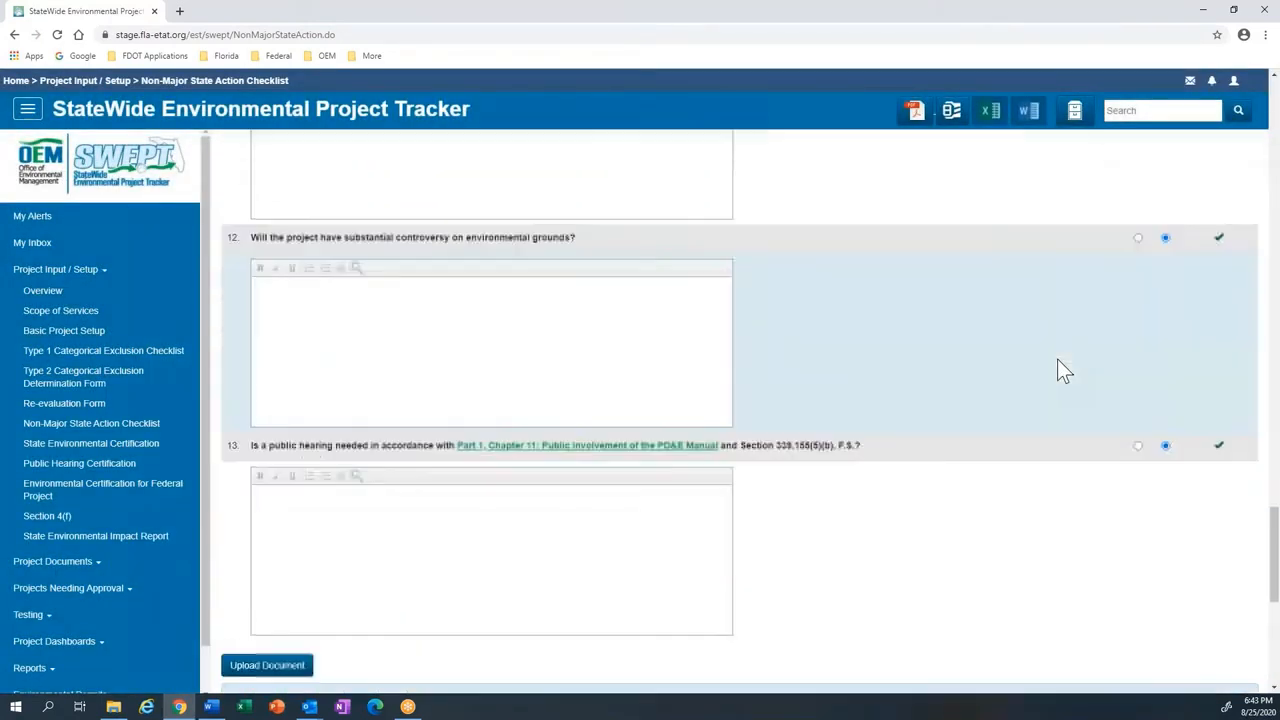
{"action": "scroll", "coordinate": [1058, 362], "scroll_direction": "down", "scroll_amount": 2}
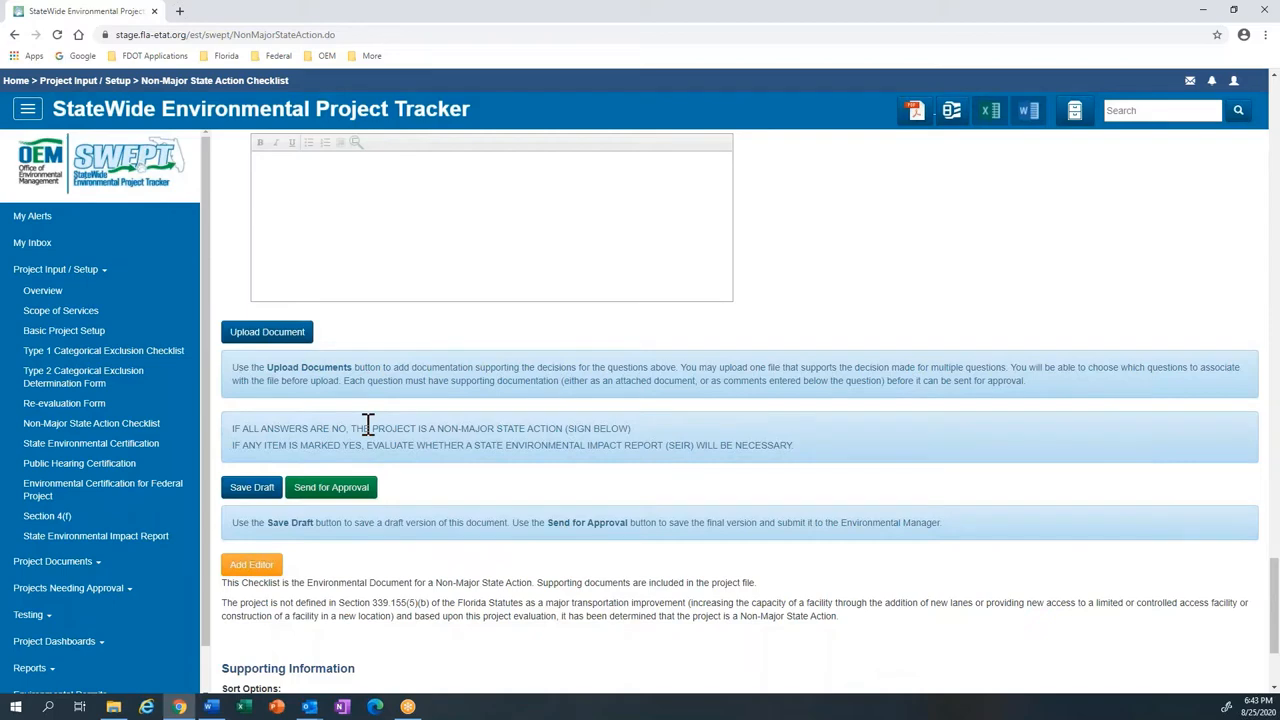
{"action": "scroll", "coordinate": [368, 425], "scroll_direction": "down", "scroll_amount": 2}
{"action": "scroll", "coordinate": [384, 537], "scroll_direction": "down", "scroll_amount": 1}
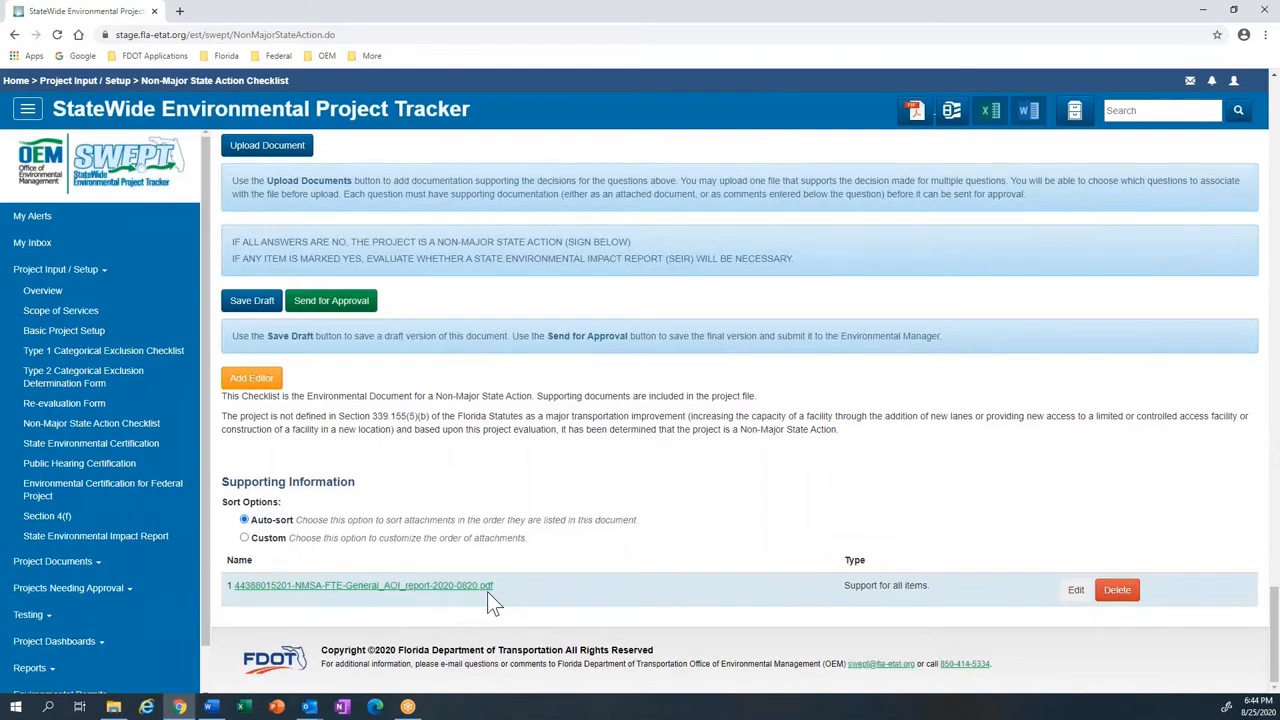
{"action": "left_click", "coordinate": [912, 116]}
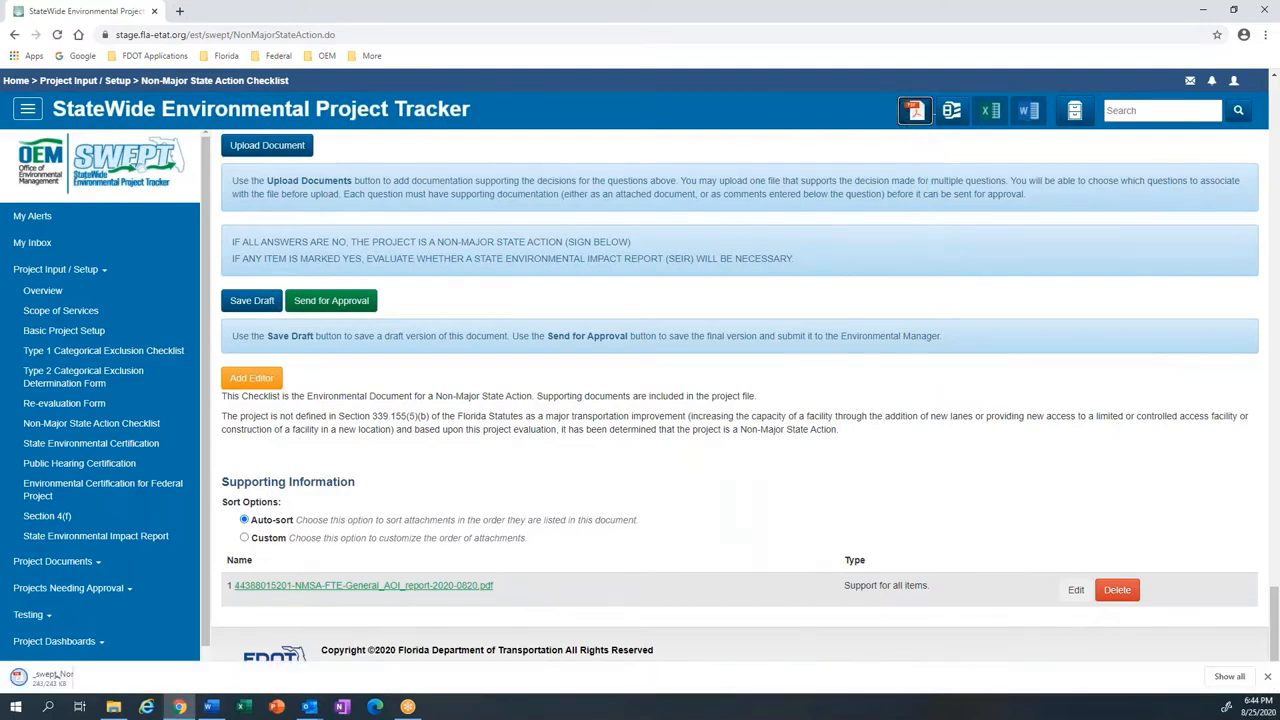
{"action": "left_click", "coordinate": [75, 678]}
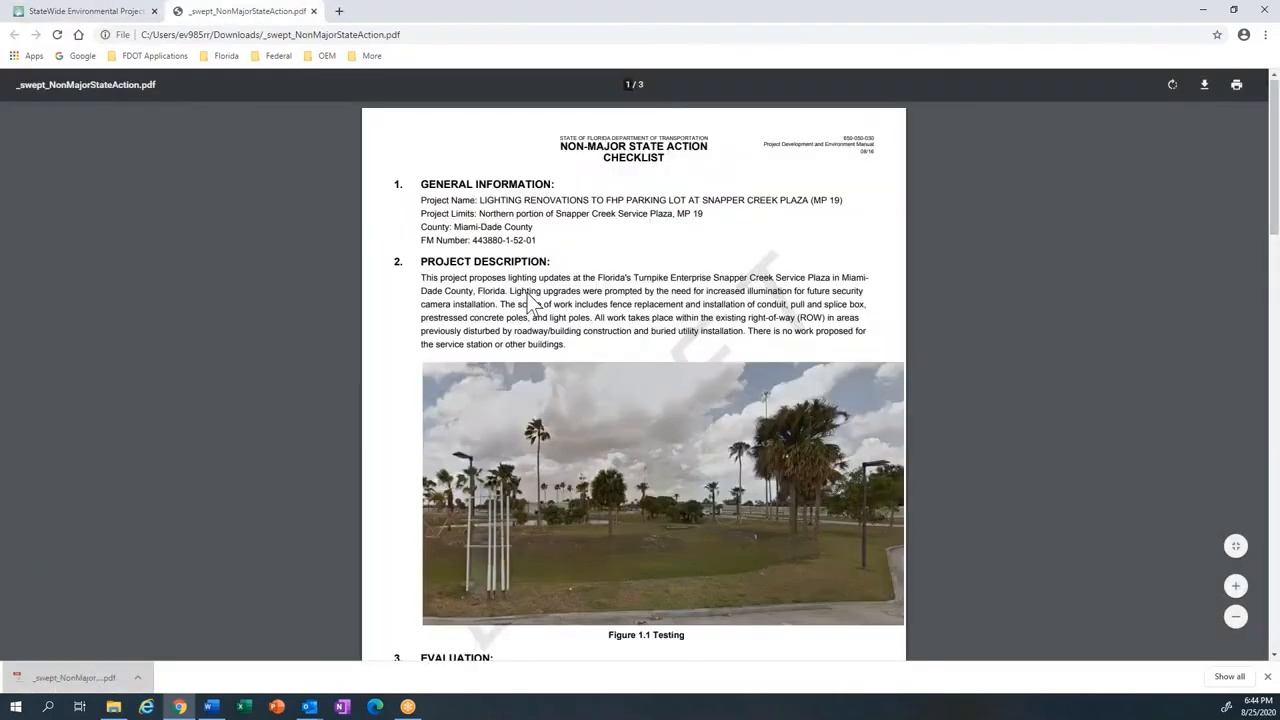
{"action": "scroll", "coordinate": [530, 297], "scroll_direction": "down", "scroll_amount": 15}
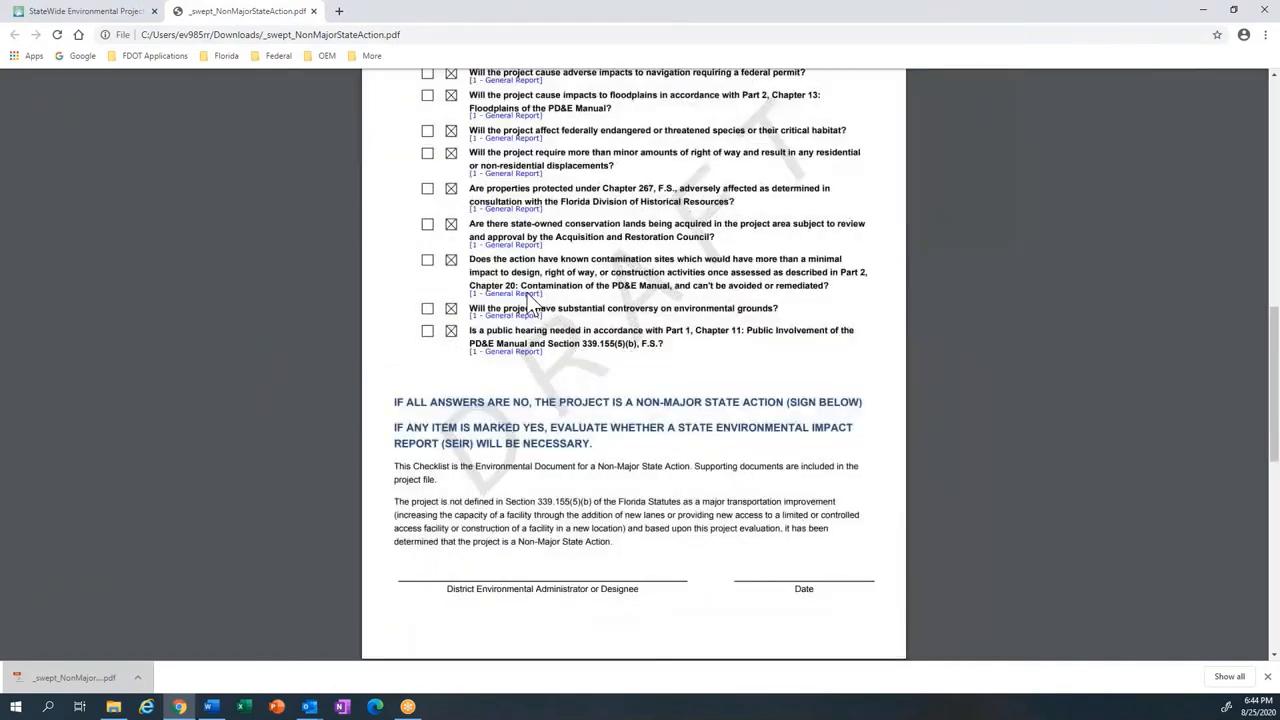
{"action": "scroll", "coordinate": [527, 300], "scroll_direction": "down", "scroll_amount": 4}
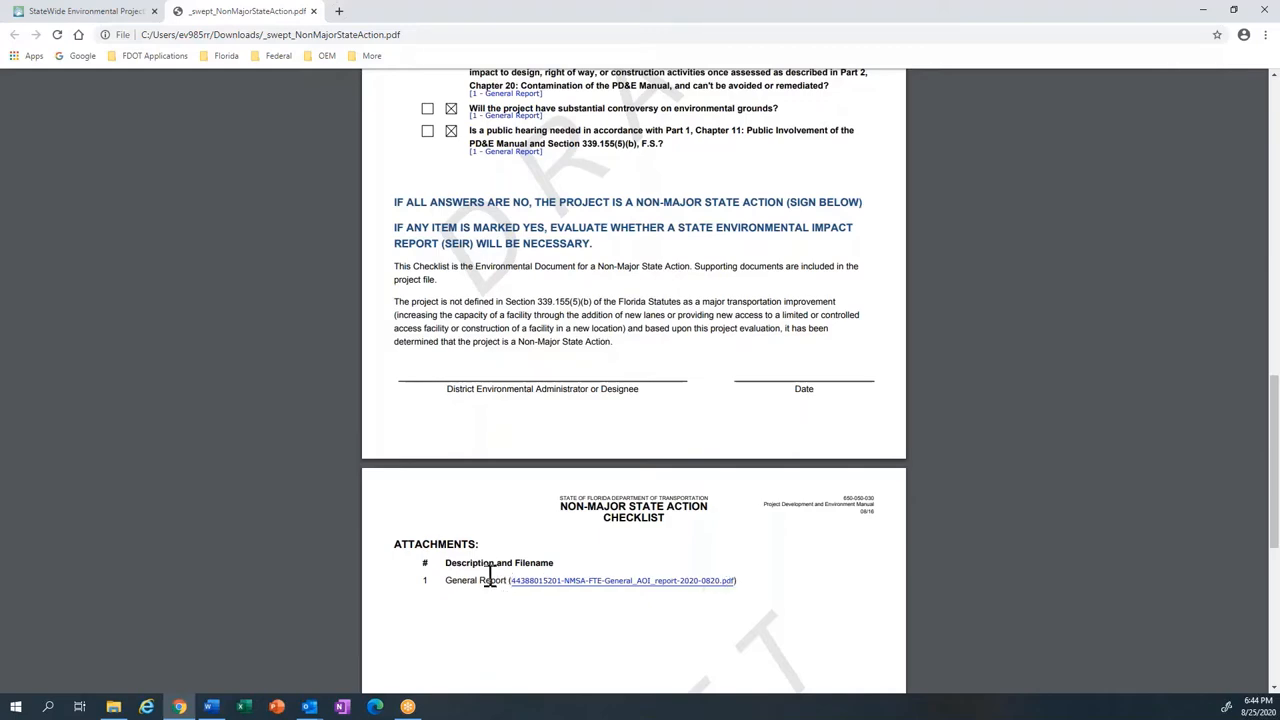
{"action": "scroll", "coordinate": [694, 334], "scroll_direction": "up", "scroll_amount": 3}
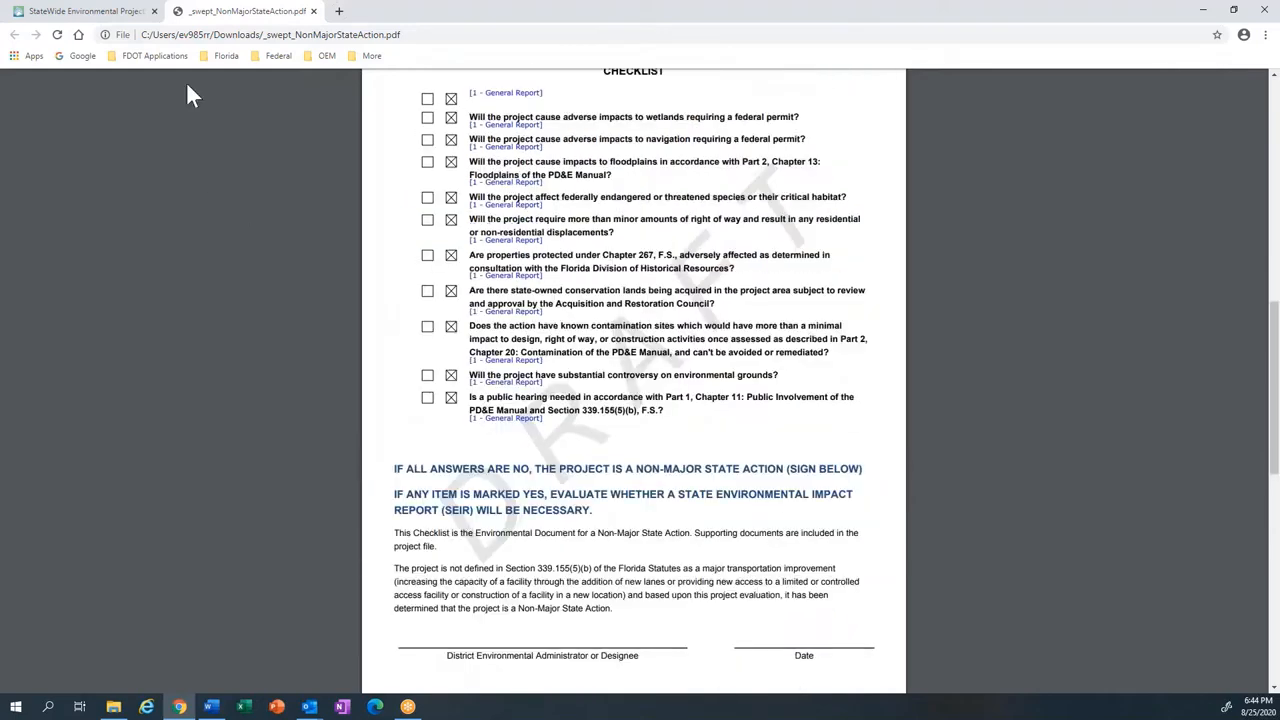
Step: Return to the checklist, send it for approval, and view a Non-Major State Action approval request e-mail in Outlook
{"action": "left_click", "coordinate": [110, 12]}
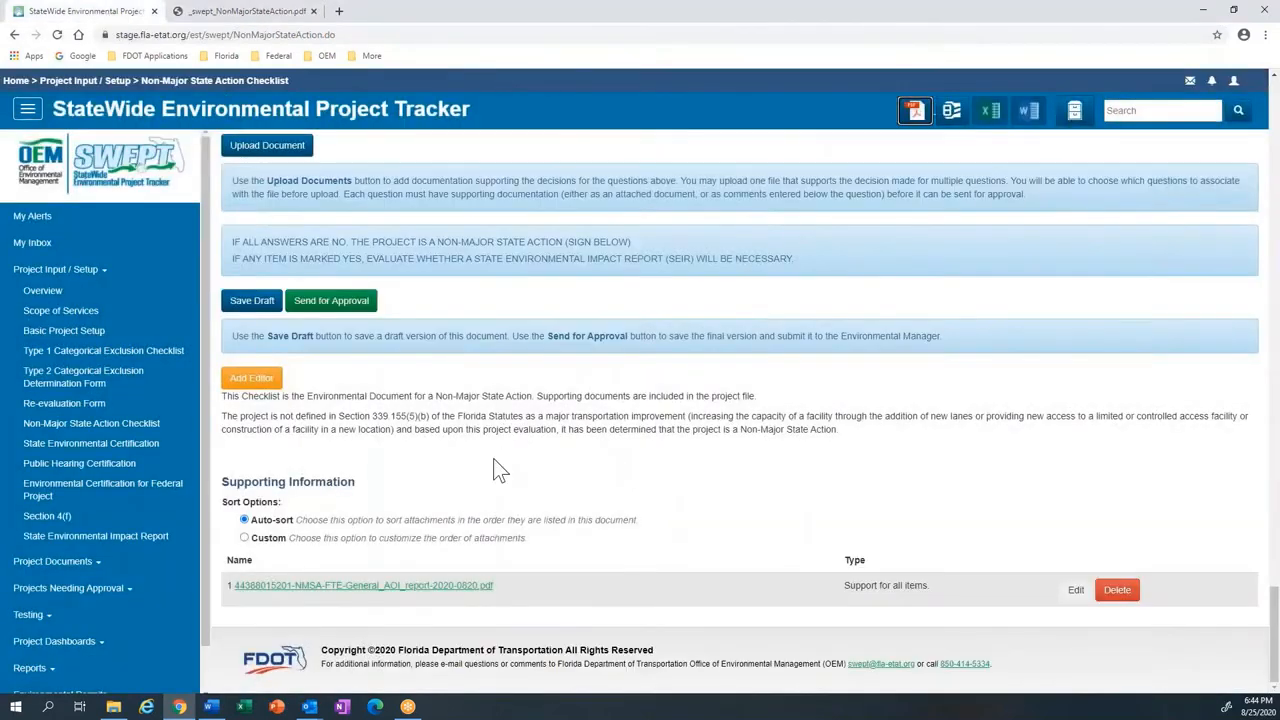
{"action": "left_click", "coordinate": [336, 310]}
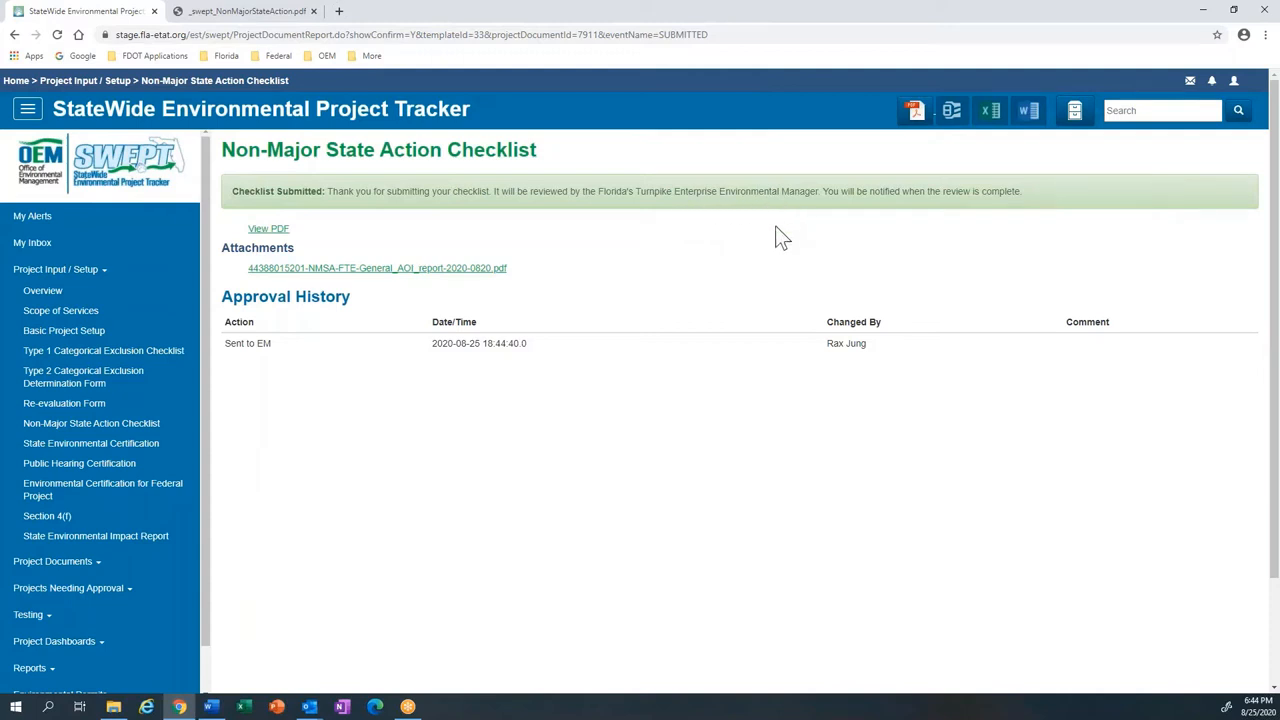
{"action": "mouse_move", "coordinate": [308, 708]}
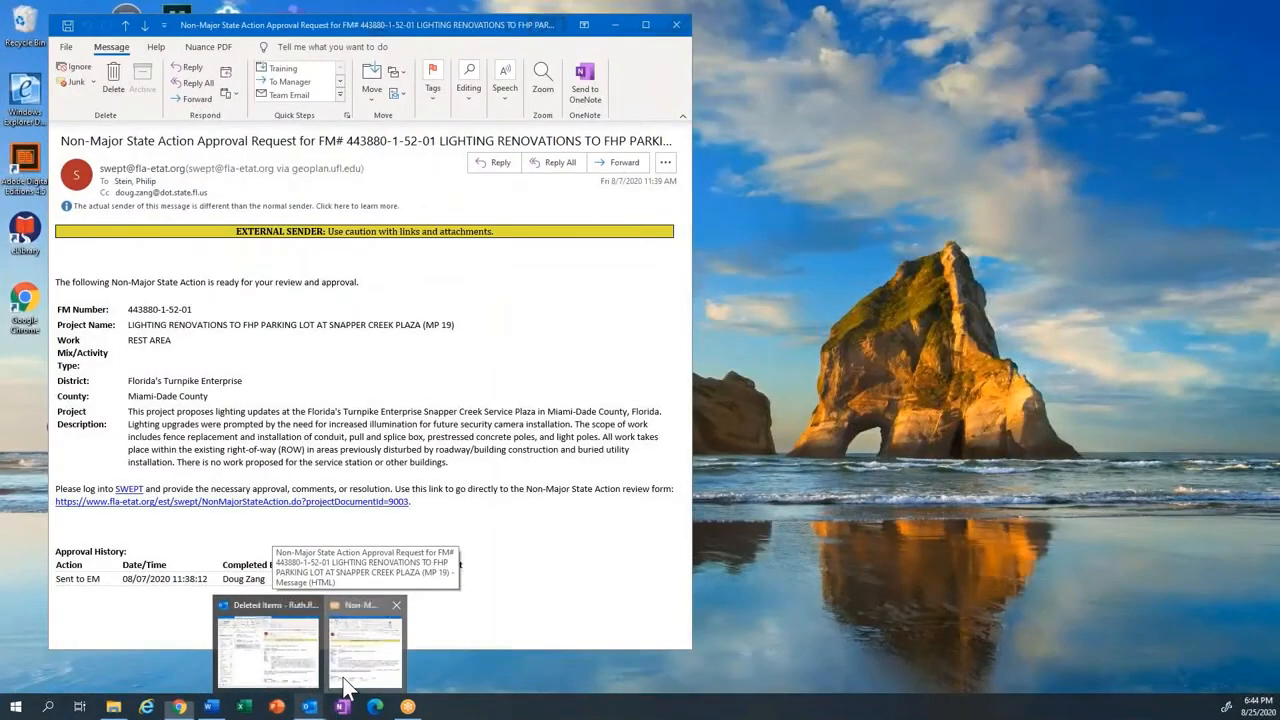
{"action": "left_click", "coordinate": [345, 688]}
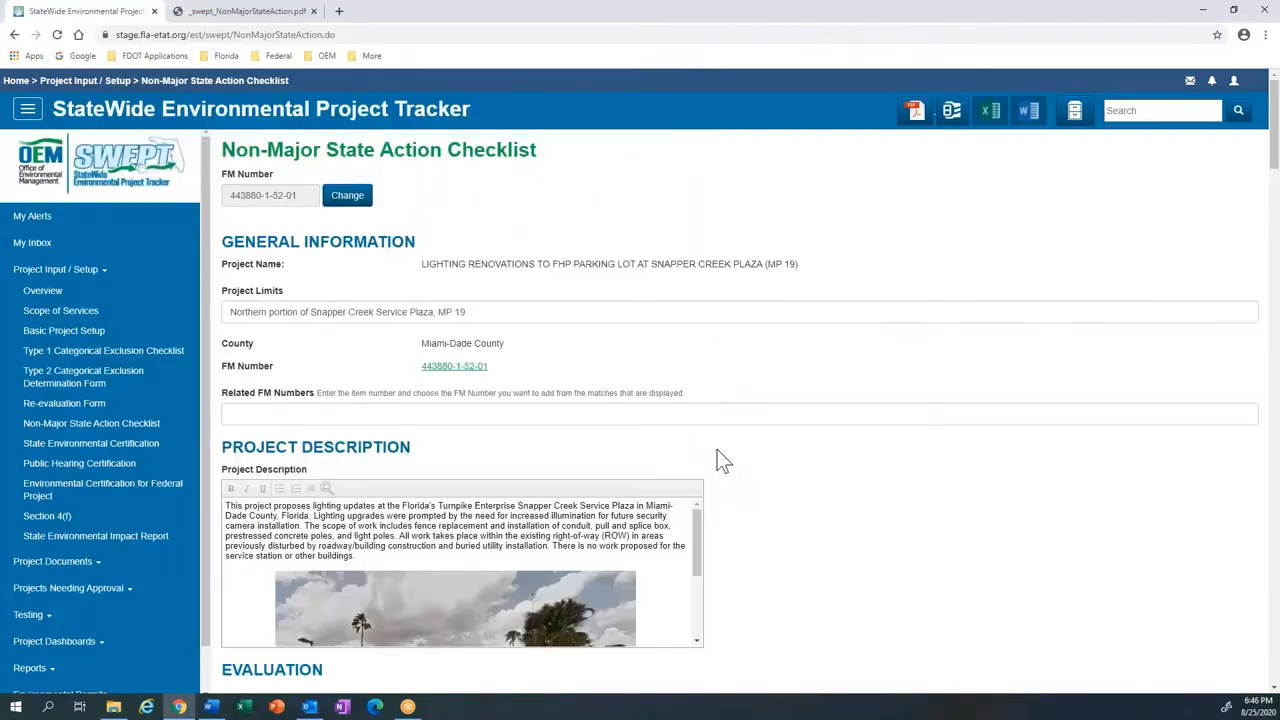
Step: As the reviewer, mark the submitted checklist as Approved as a Non-Major State Action and submit the decision
{"action": "scroll", "coordinate": [716, 437], "scroll_direction": "down", "scroll_amount": 4}
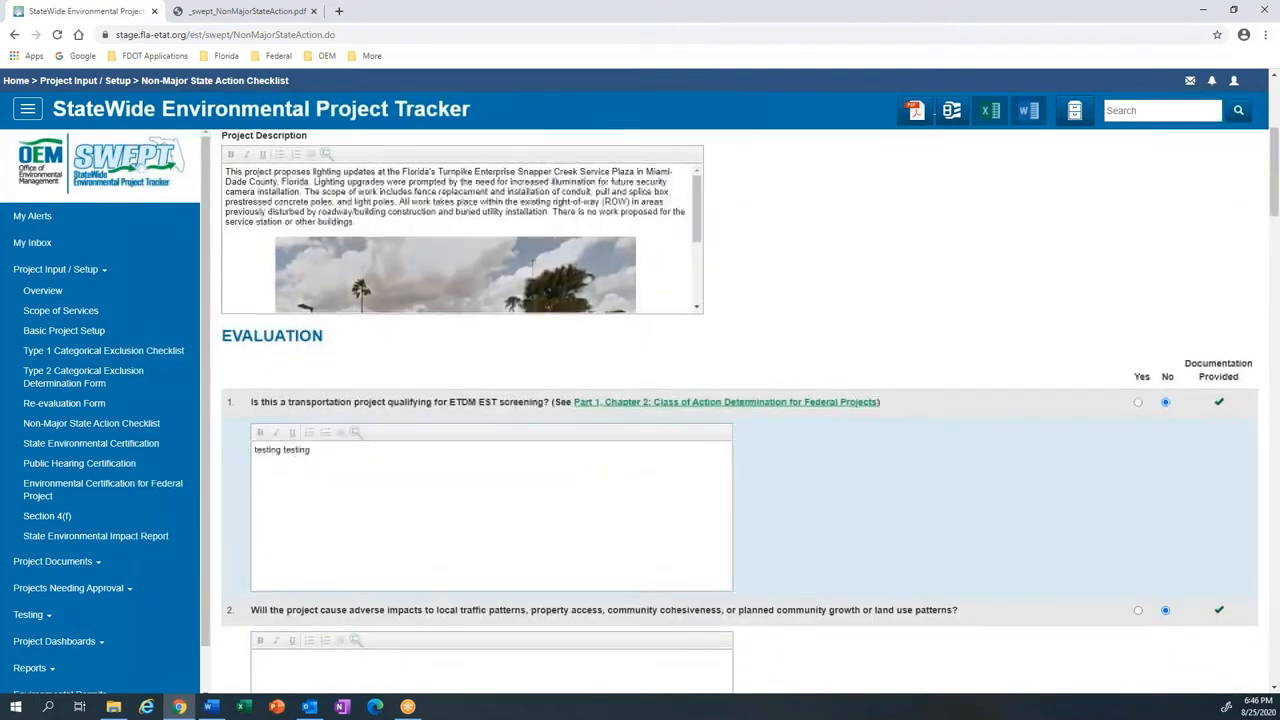
{"action": "scroll", "coordinate": [800, 455], "scroll_direction": "down", "scroll_amount": 5}
{"action": "scroll", "coordinate": [800, 453], "scroll_direction": "down", "scroll_amount": 12}
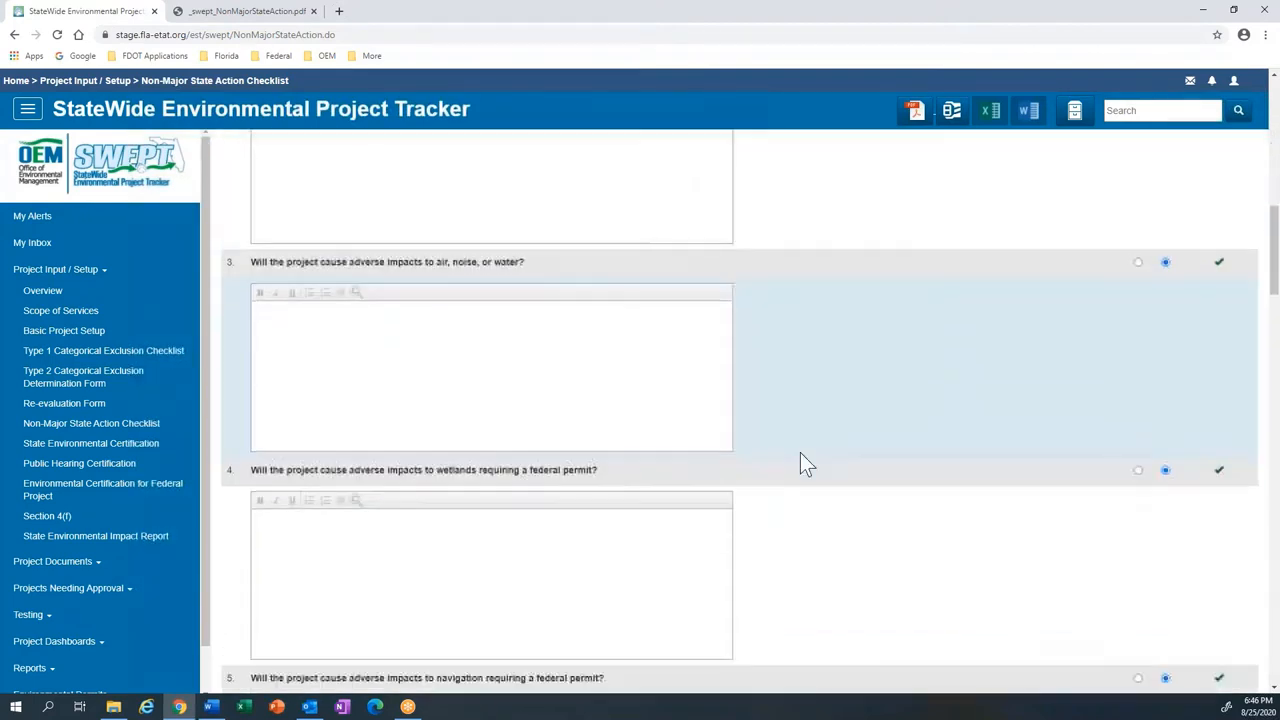
{"action": "scroll", "coordinate": [800, 455], "scroll_direction": "down", "scroll_amount": 15}
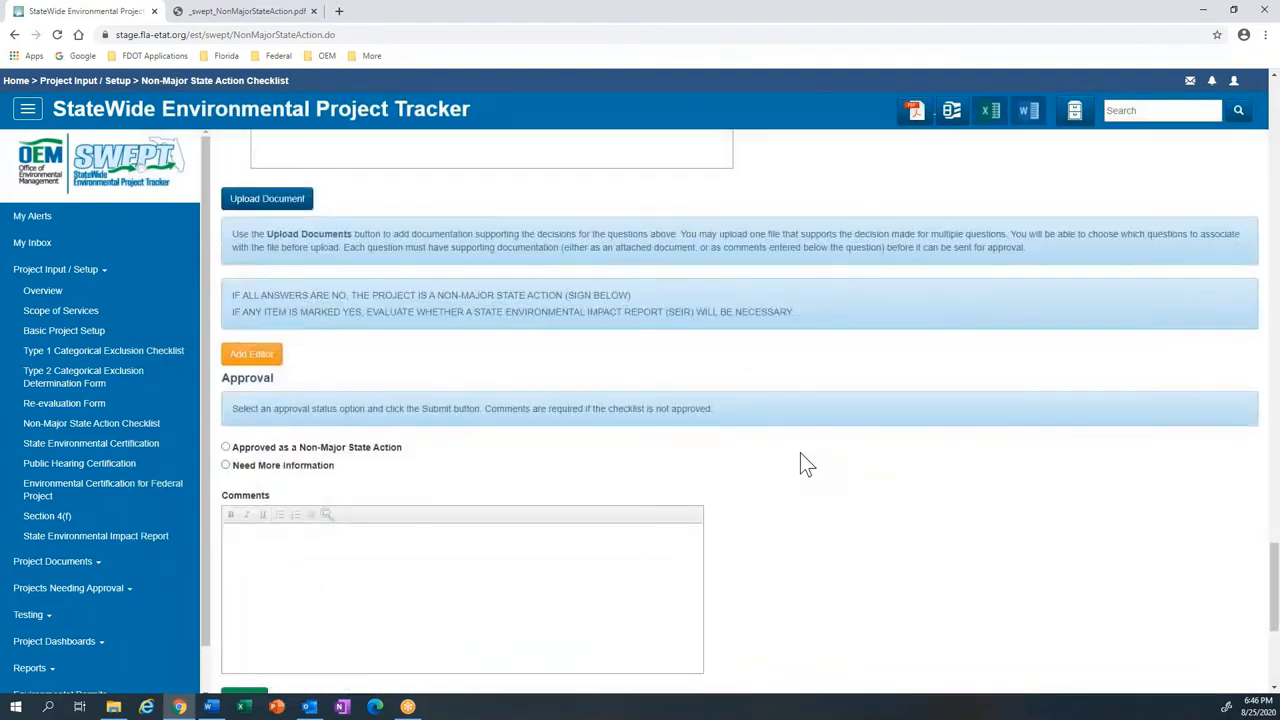
{"action": "scroll", "coordinate": [800, 455], "scroll_direction": "down", "scroll_amount": 1}
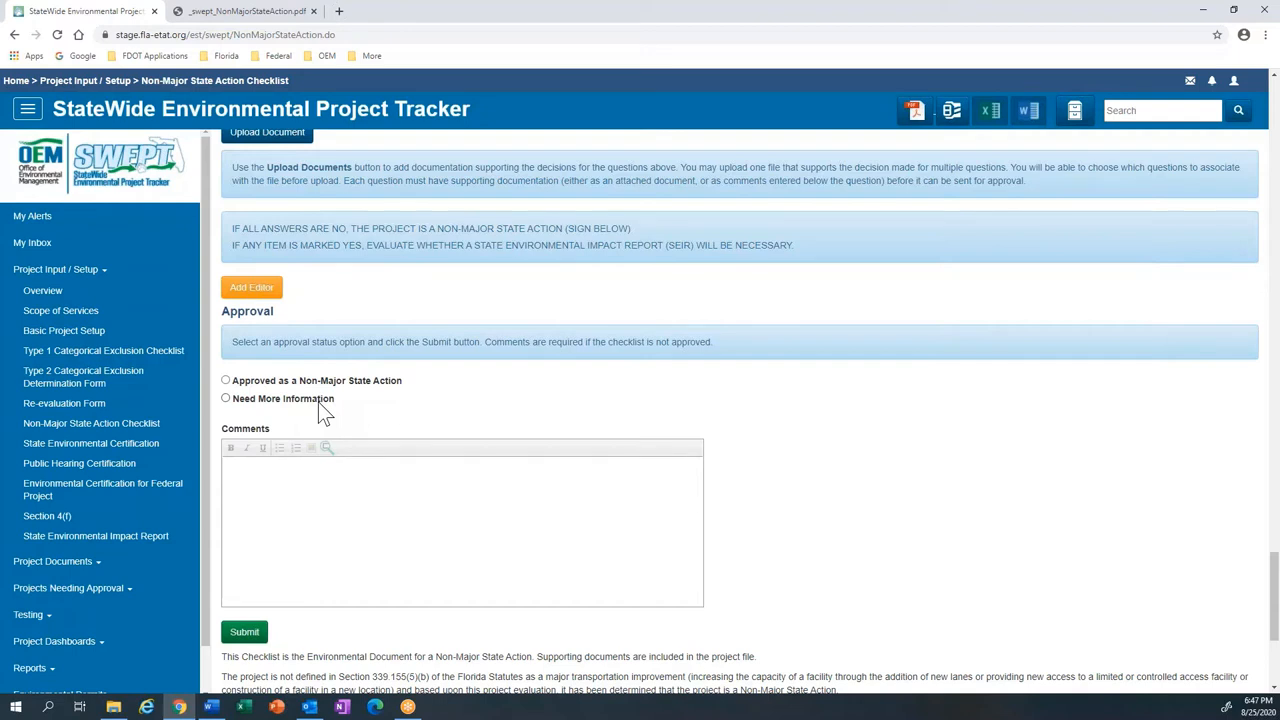
{"action": "left_click", "coordinate": [227, 381]}
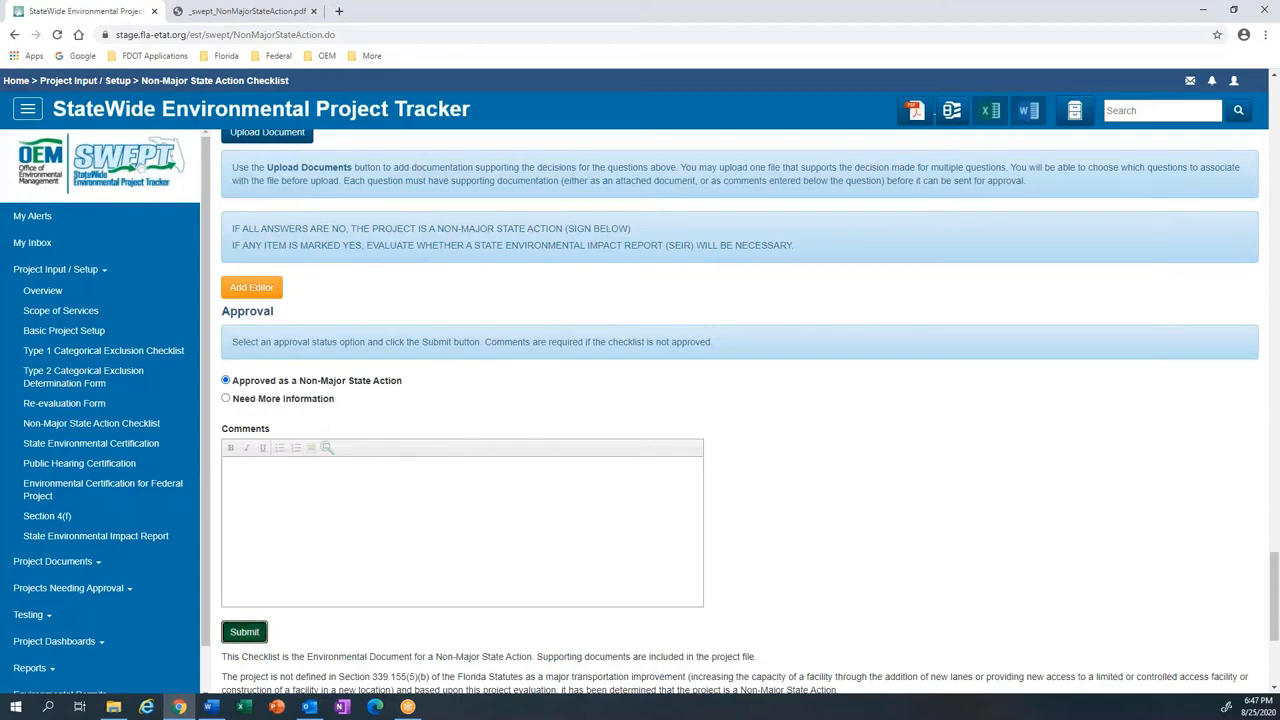
{"action": "left_click", "coordinate": [244, 632]}
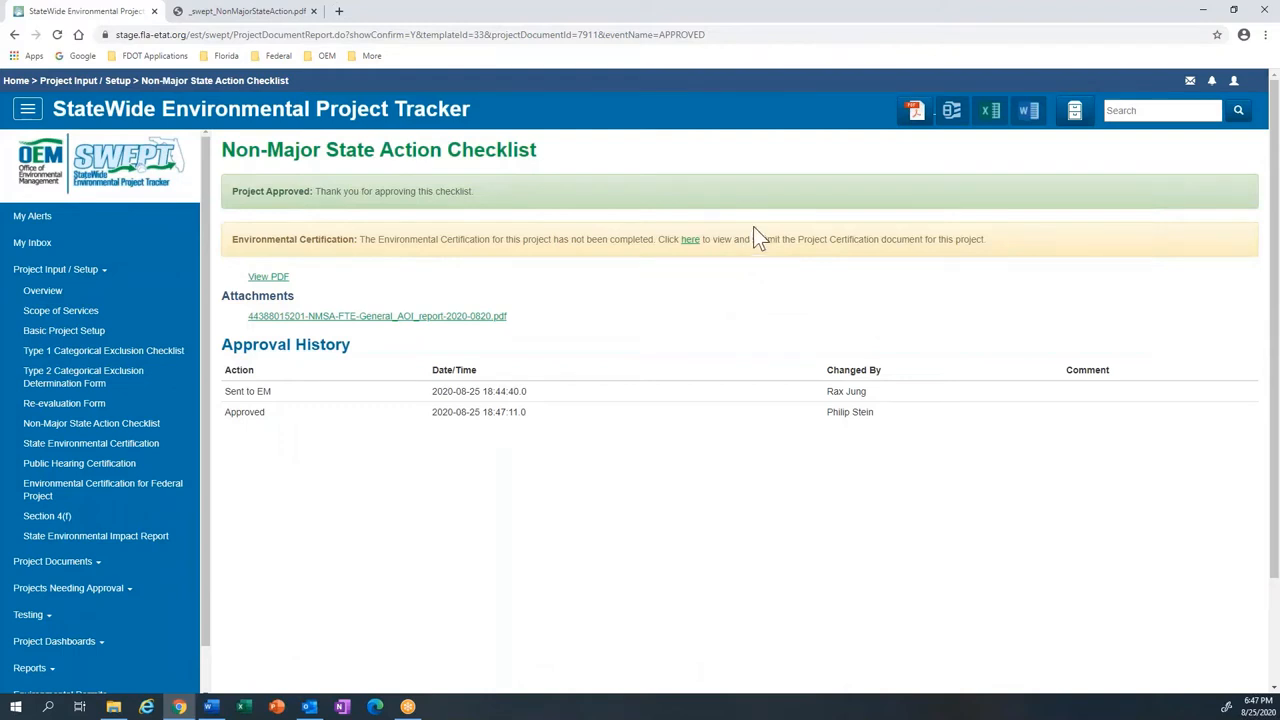
Step: Open the project's State Environmental Certification and answer No to whether it supports construction advertisement
{"action": "left_click", "coordinate": [690, 241]}
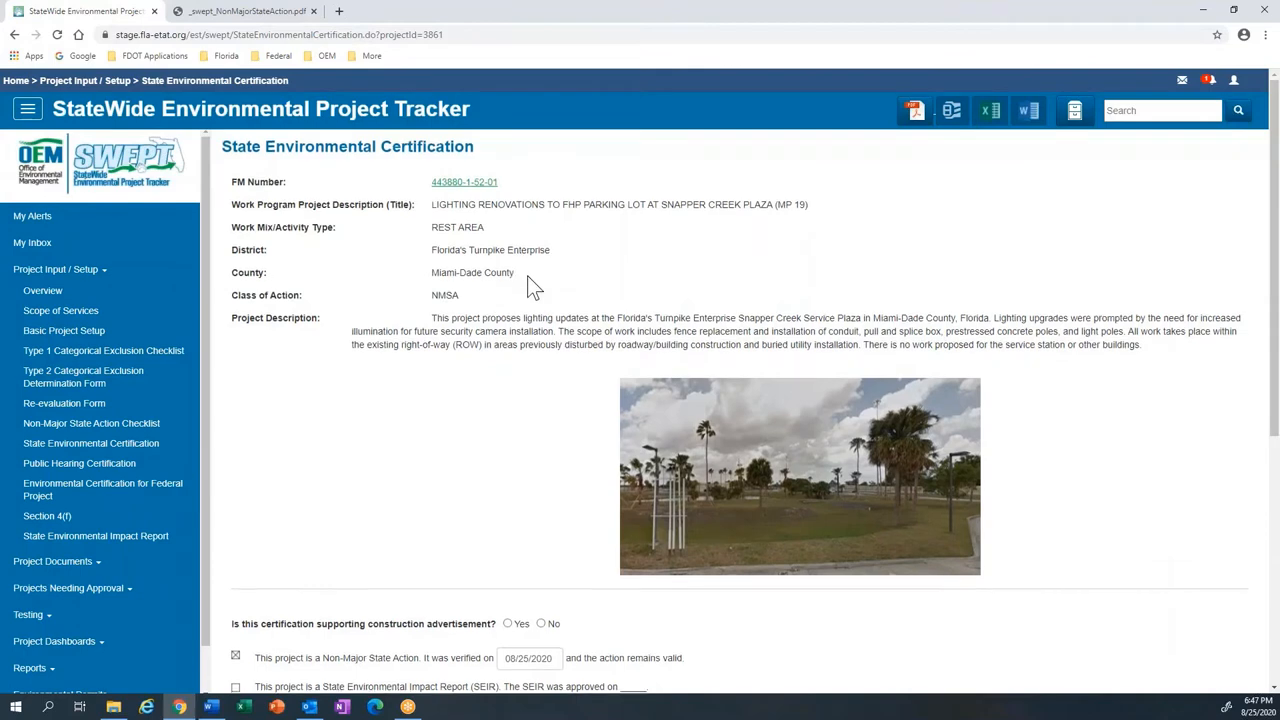
{"action": "scroll", "coordinate": [533, 287], "scroll_direction": "down", "scroll_amount": 3}
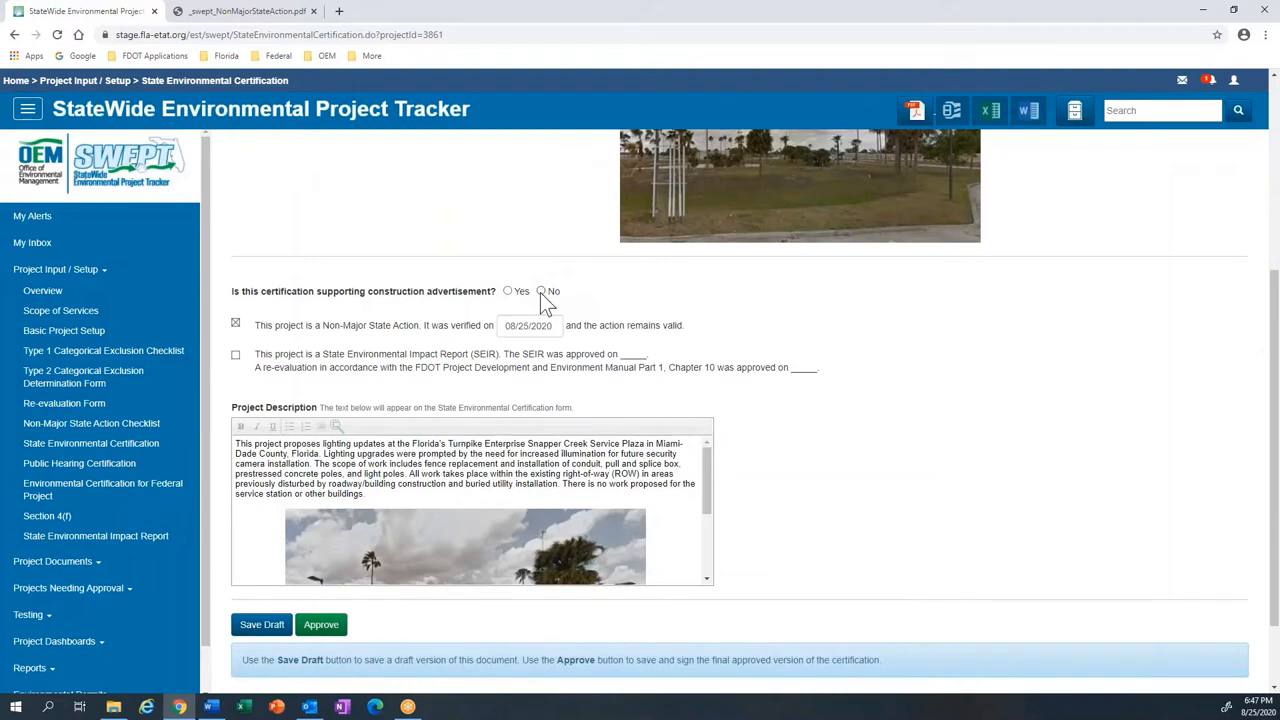
{"action": "scroll", "coordinate": [612, 312], "scroll_direction": "down", "scroll_amount": 1}
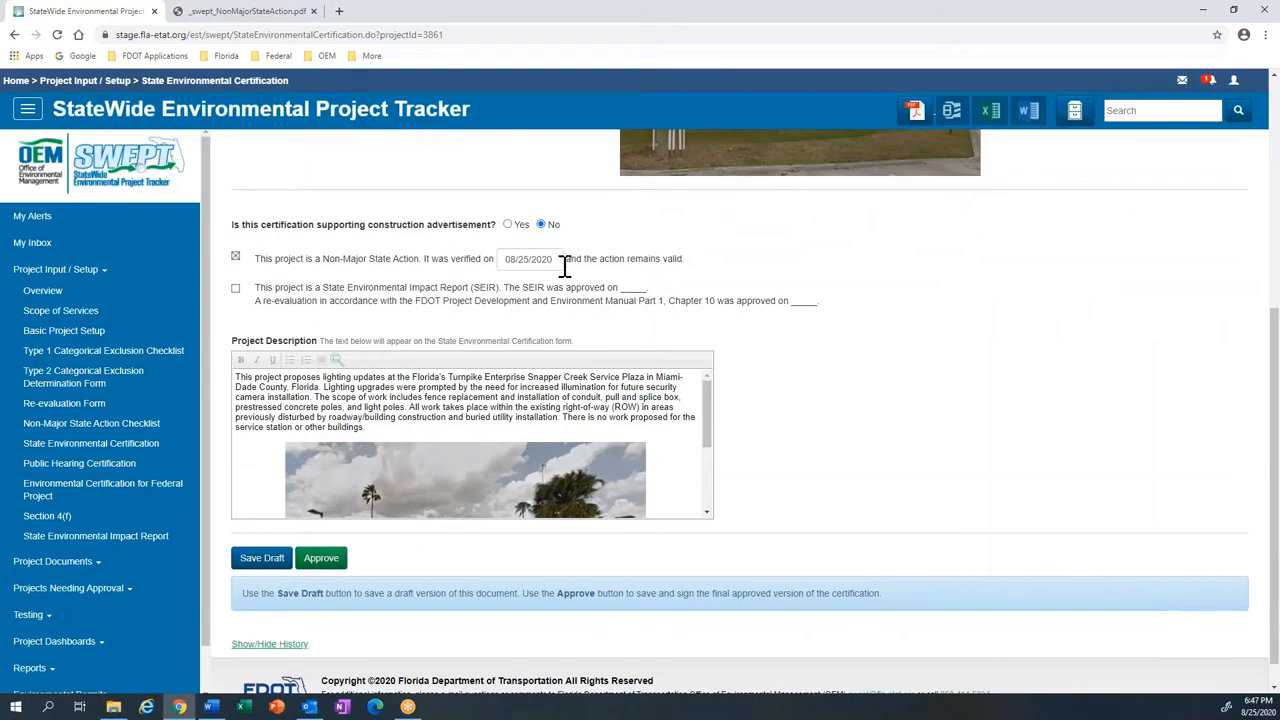
Step: Approve the State Environmental Certification and open the project's page
{"action": "scroll", "coordinate": [565, 265], "scroll_direction": "down", "scroll_amount": 1}
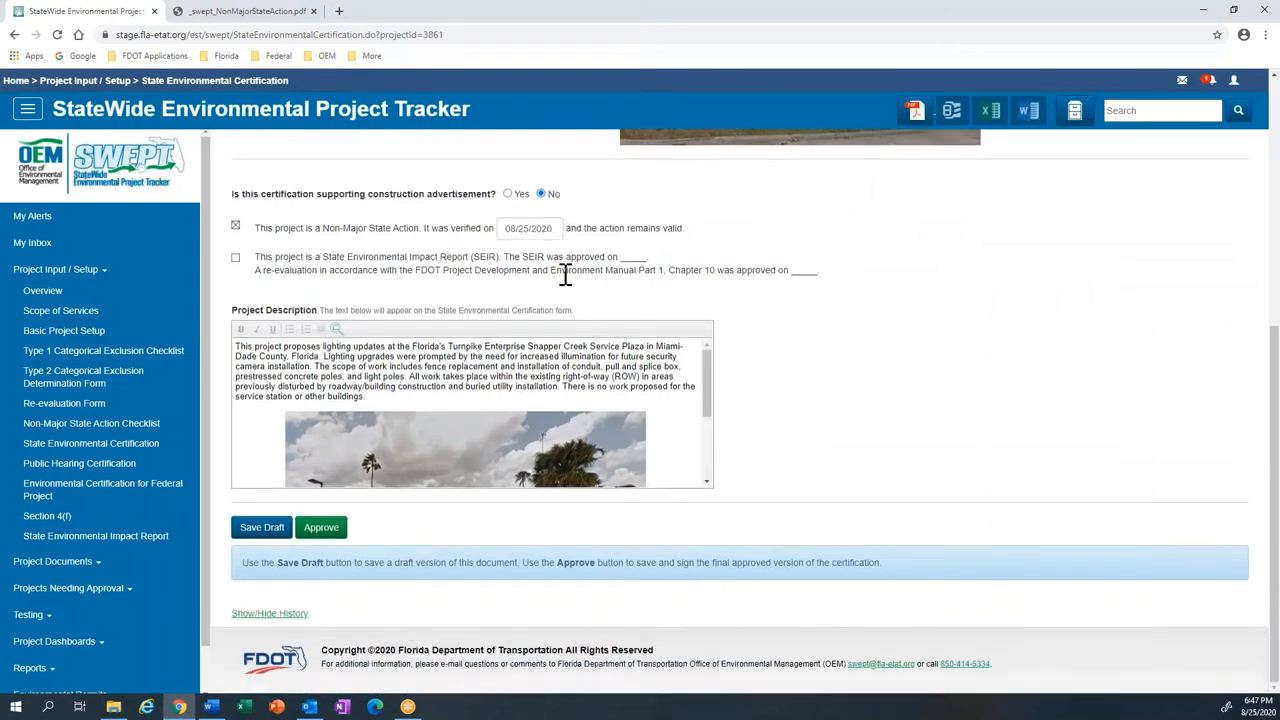
{"action": "left_click", "coordinate": [319, 530]}
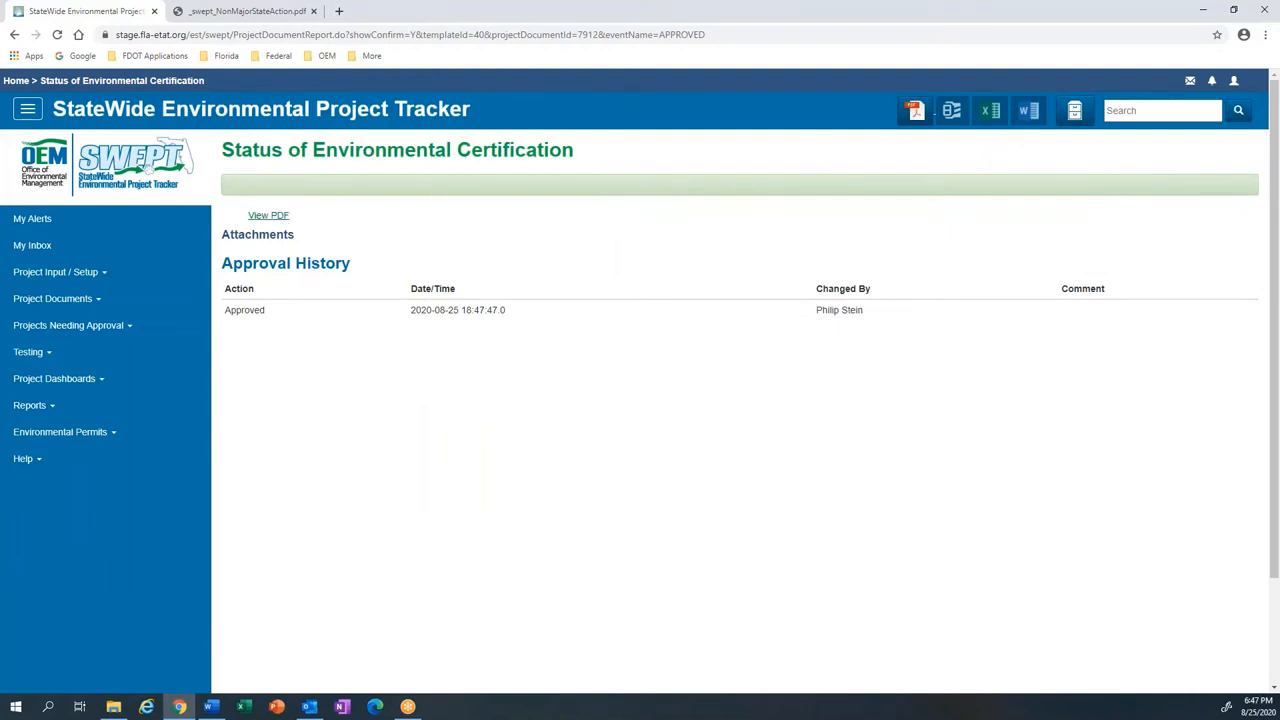
{"action": "left_click", "coordinate": [1072, 120]}
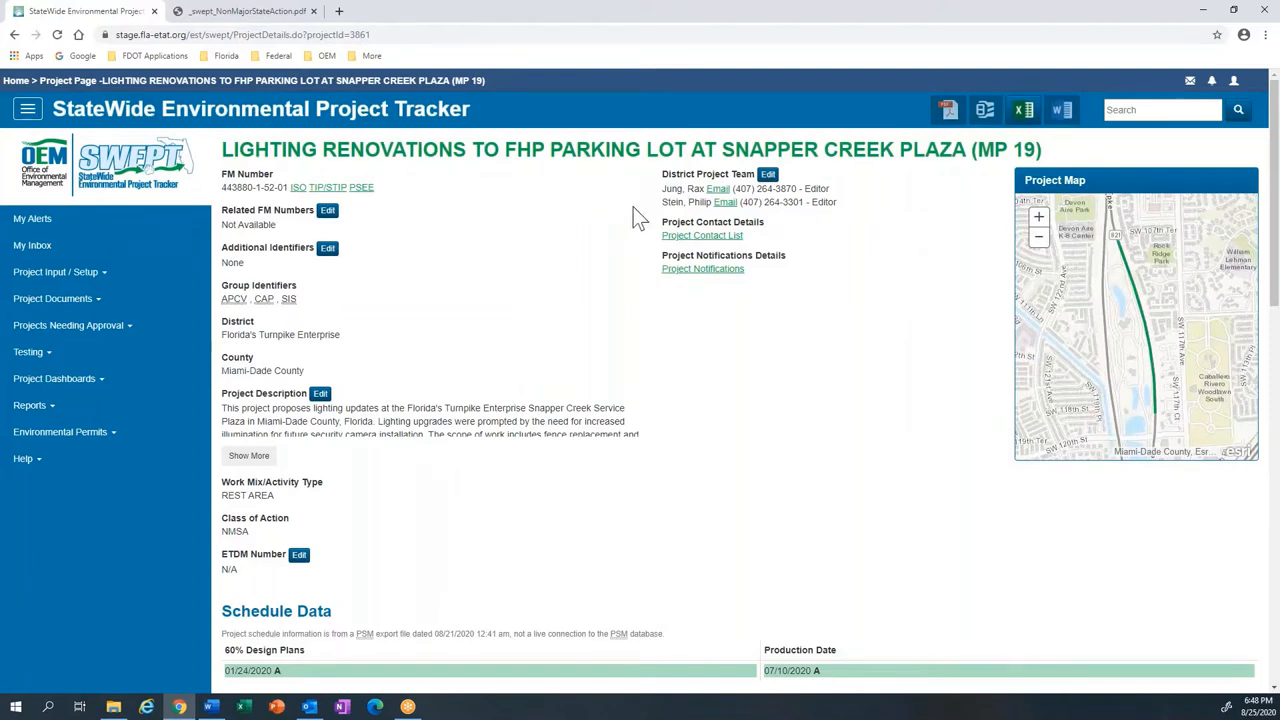
Step: Examine the project page's details, schedule data and the approved checklist and certification files under Environmental Review Process
{"action": "scroll", "coordinate": [640, 240], "scroll_direction": "down", "scroll_amount": 1}
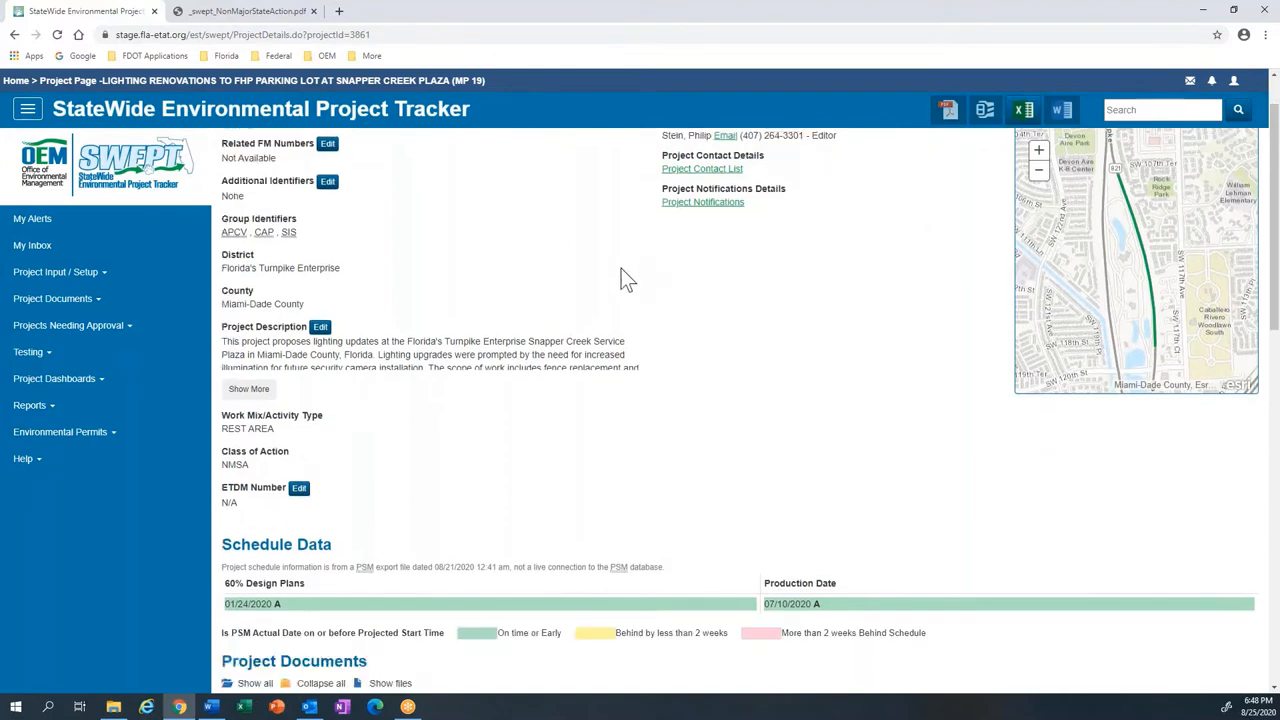
{"action": "scroll", "coordinate": [613, 280], "scroll_direction": "down", "scroll_amount": 1}
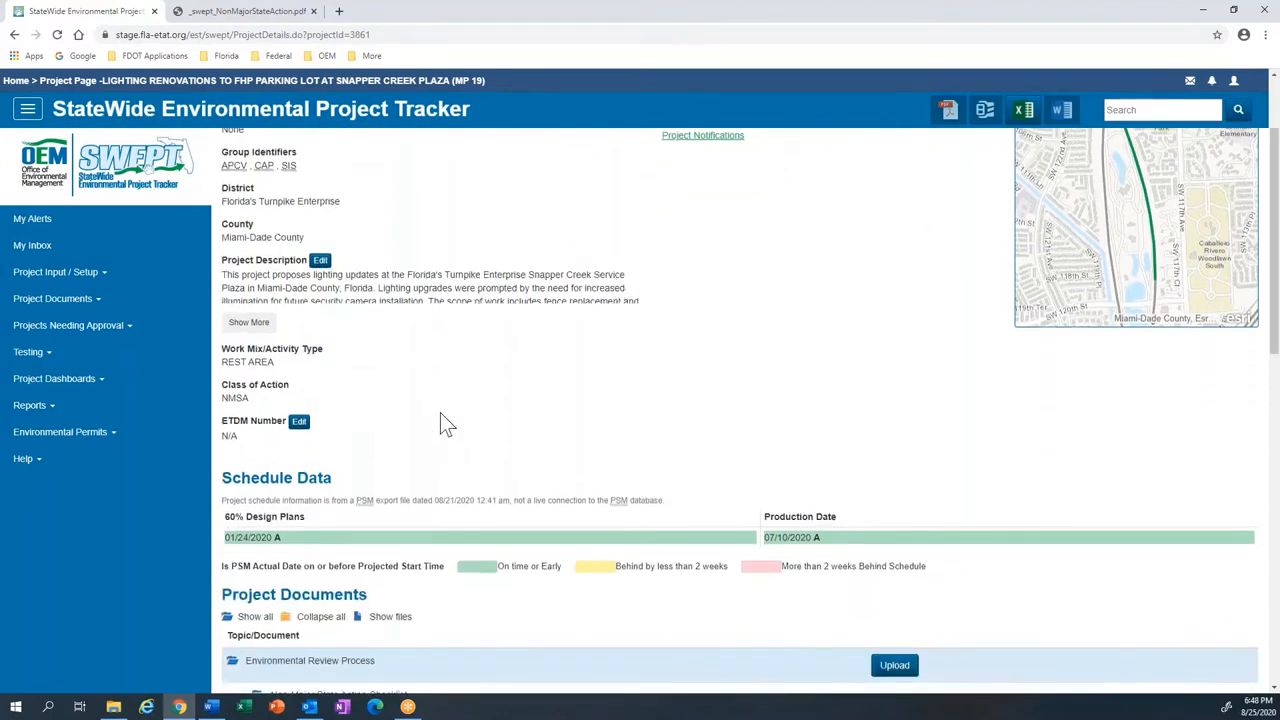
{"action": "scroll", "coordinate": [469, 413], "scroll_direction": "down", "scroll_amount": 2}
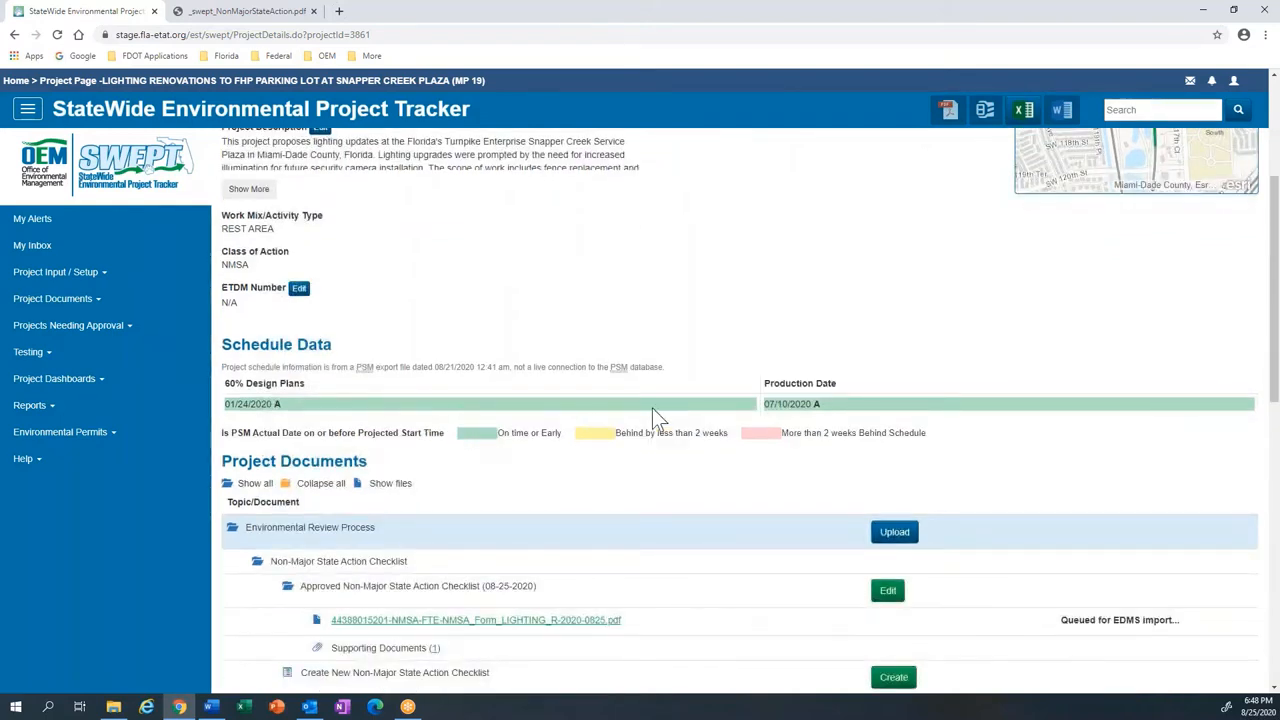
{"action": "scroll", "coordinate": [652, 408], "scroll_direction": "down", "scroll_amount": 2}
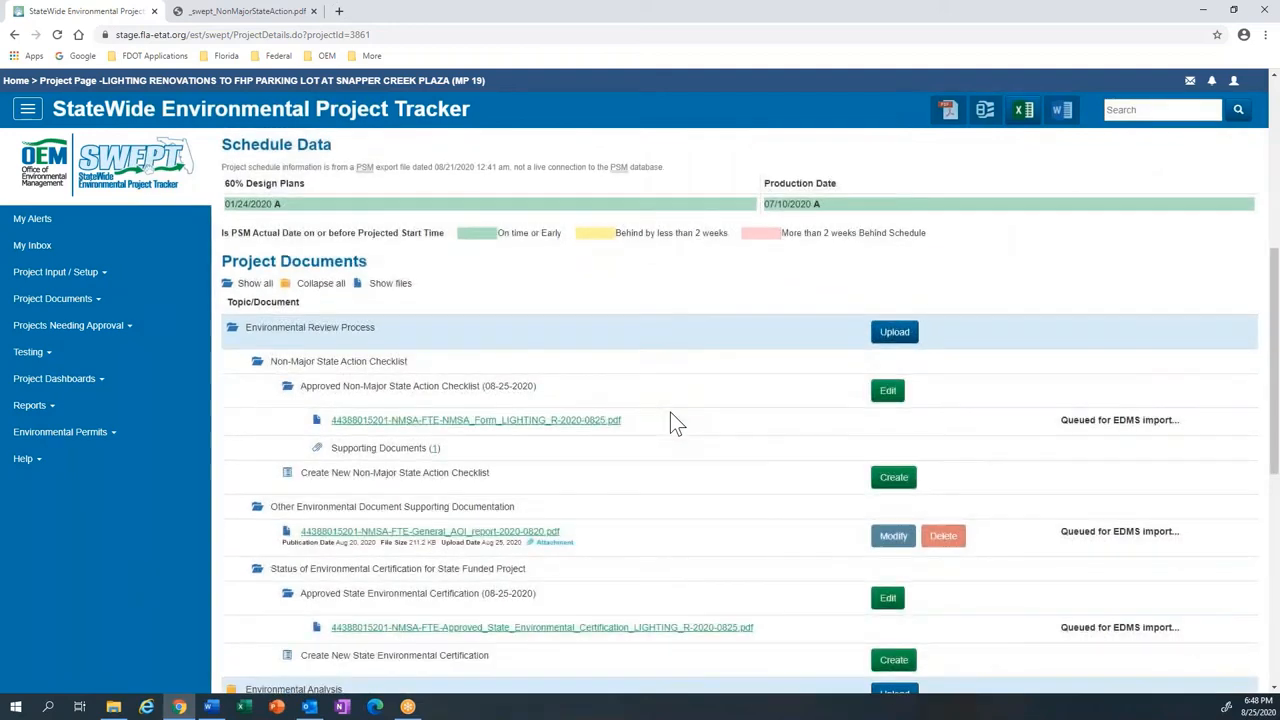
{"action": "scroll", "coordinate": [670, 412], "scroll_direction": "down", "scroll_amount": 1}
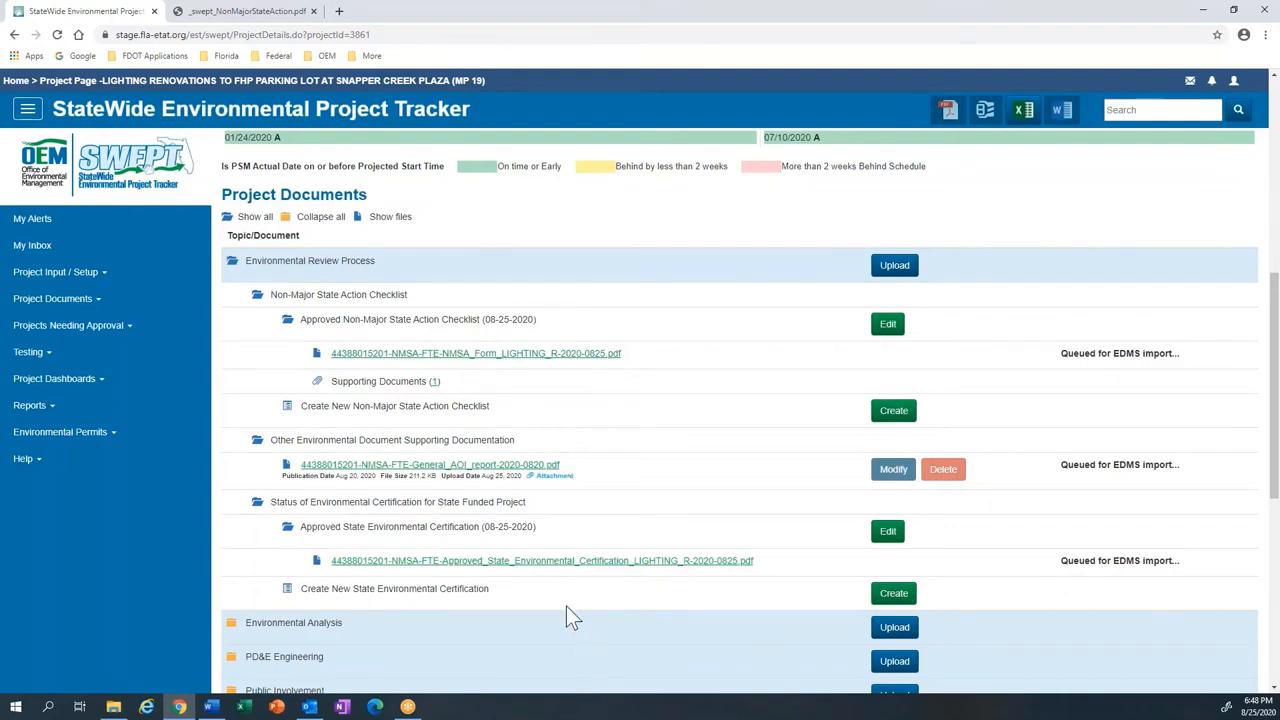
{"action": "scroll", "coordinate": [566, 607], "scroll_direction": "down", "scroll_amount": 1}
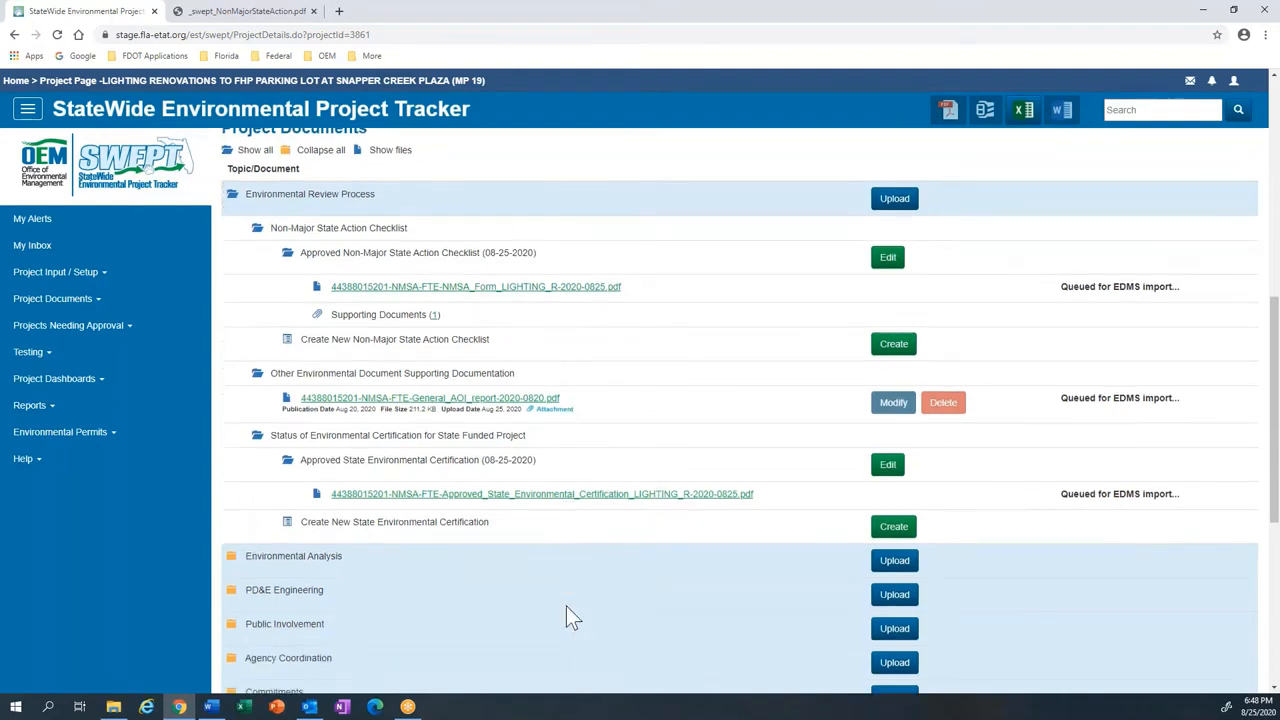
{"action": "scroll", "coordinate": [566, 606], "scroll_direction": "up", "scroll_amount": 1}
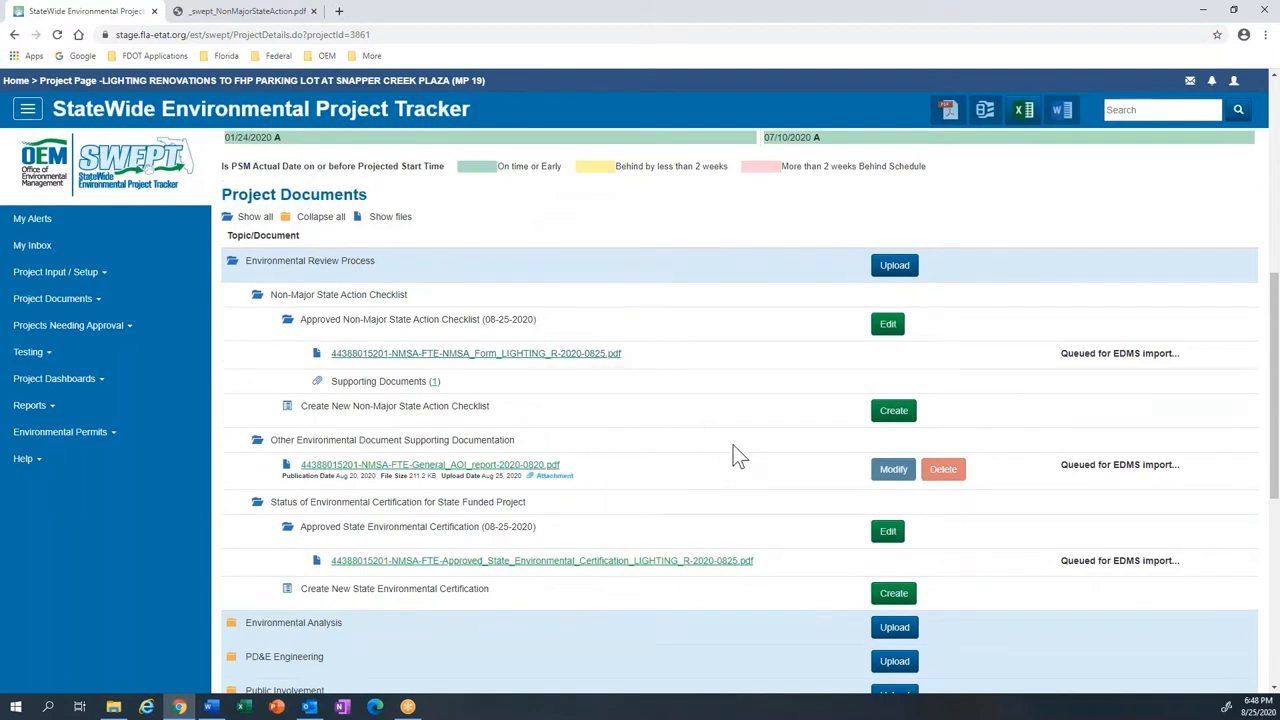
Step: Open the approved Non-Major State Action Checklist PDF and review its description, evaluation answers, electronic signature and attachments
{"action": "left_click", "coordinate": [605, 358]}
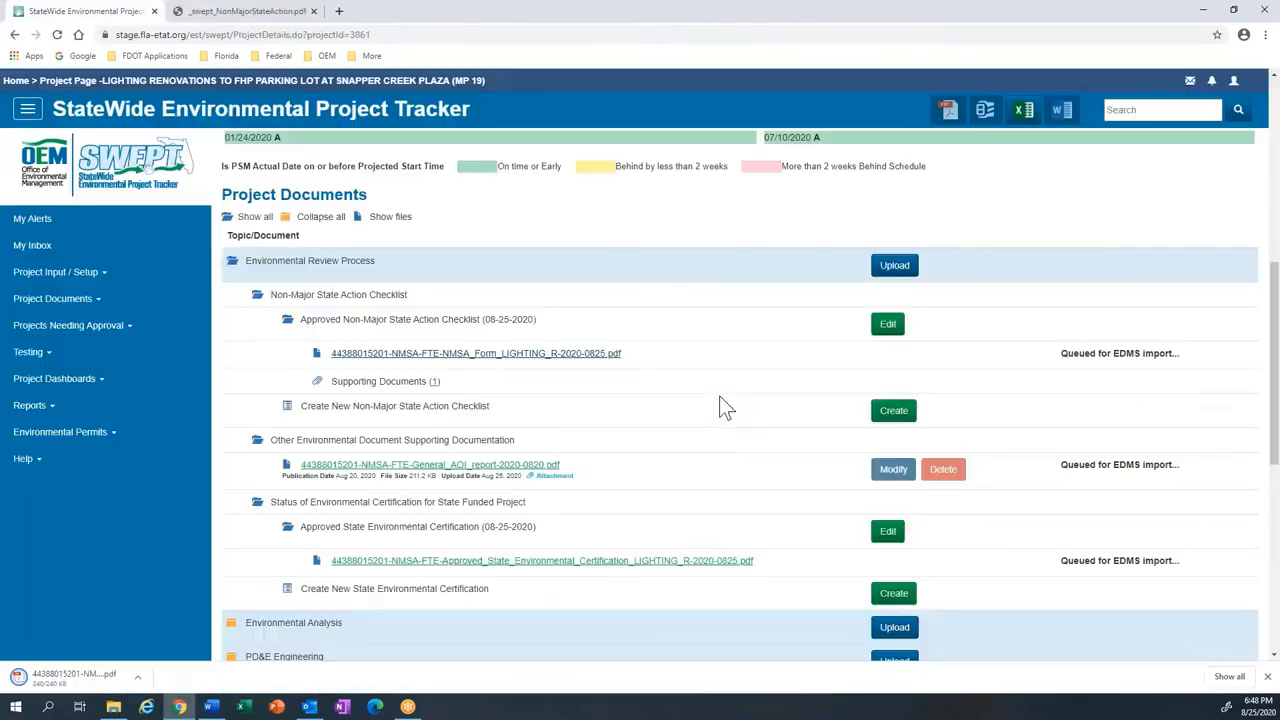
{"action": "left_click", "coordinate": [88, 688]}
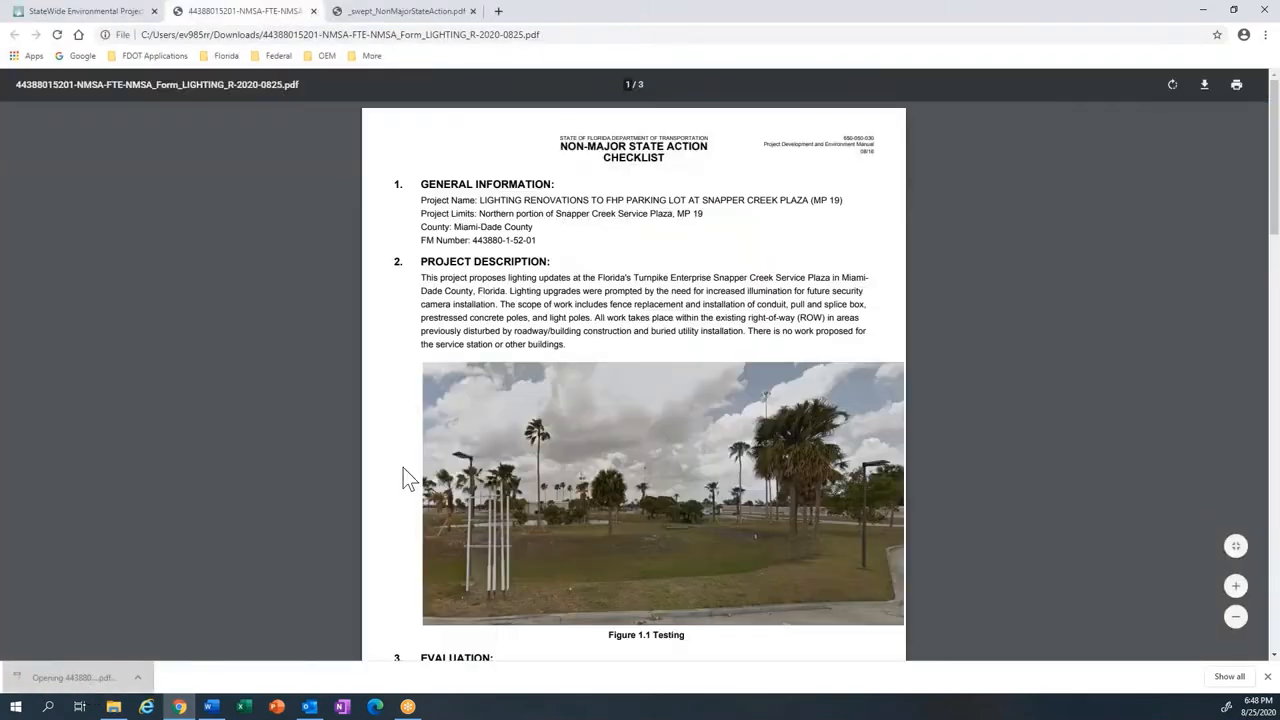
{"action": "scroll", "coordinate": [543, 440], "scroll_direction": "down", "scroll_amount": 3}
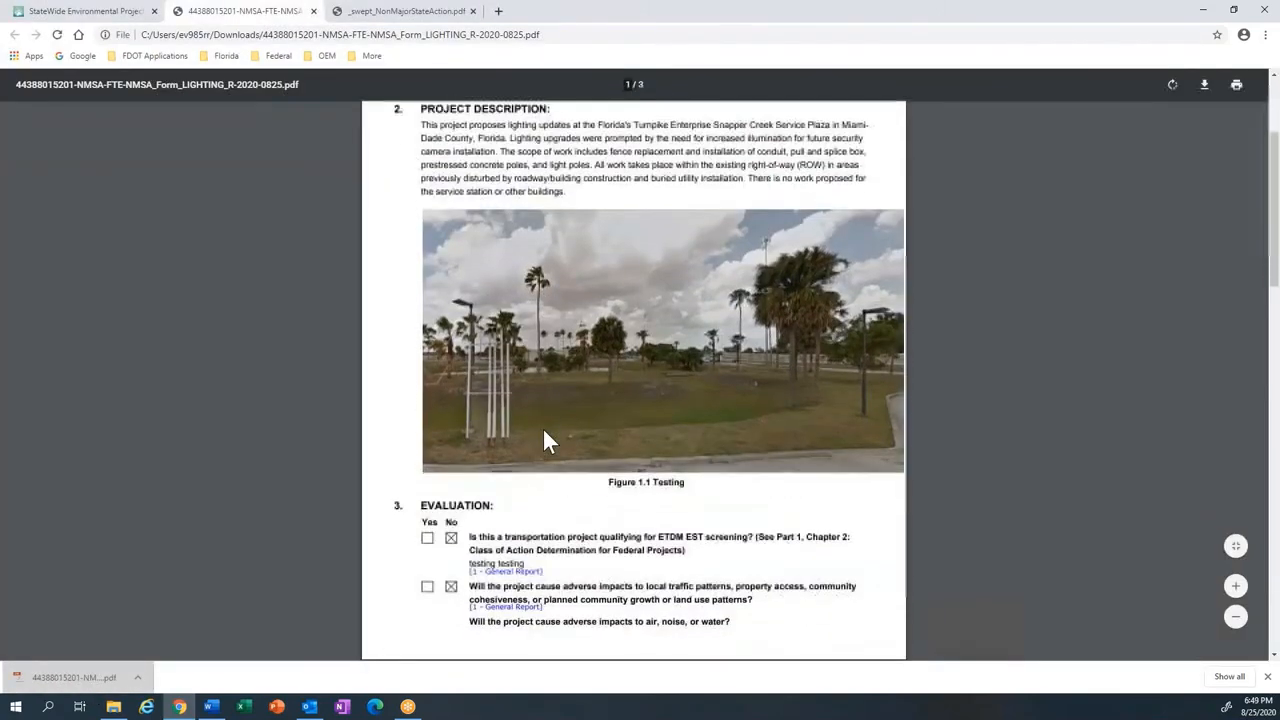
{"action": "scroll", "coordinate": [545, 440], "scroll_direction": "down", "scroll_amount": 4}
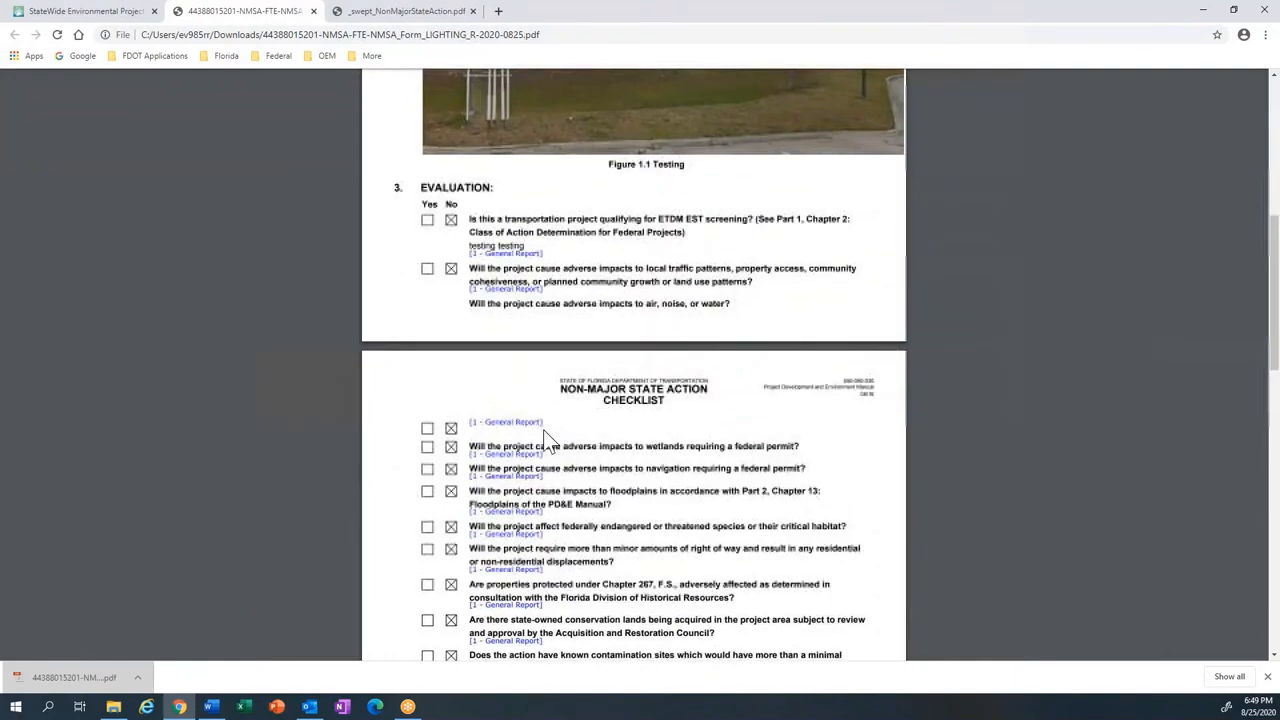
{"action": "scroll", "coordinate": [548, 440], "scroll_direction": "down", "scroll_amount": 3}
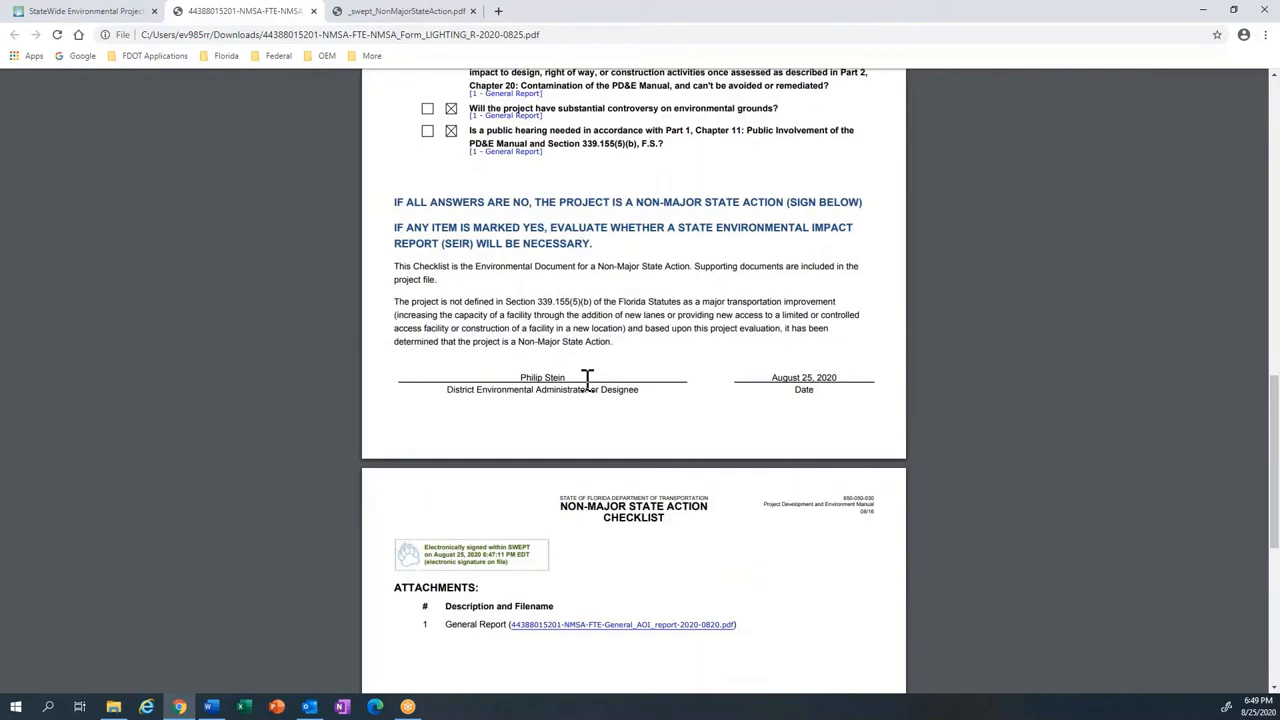
{"action": "scroll", "coordinate": [588, 380], "scroll_direction": "down", "scroll_amount": 1}
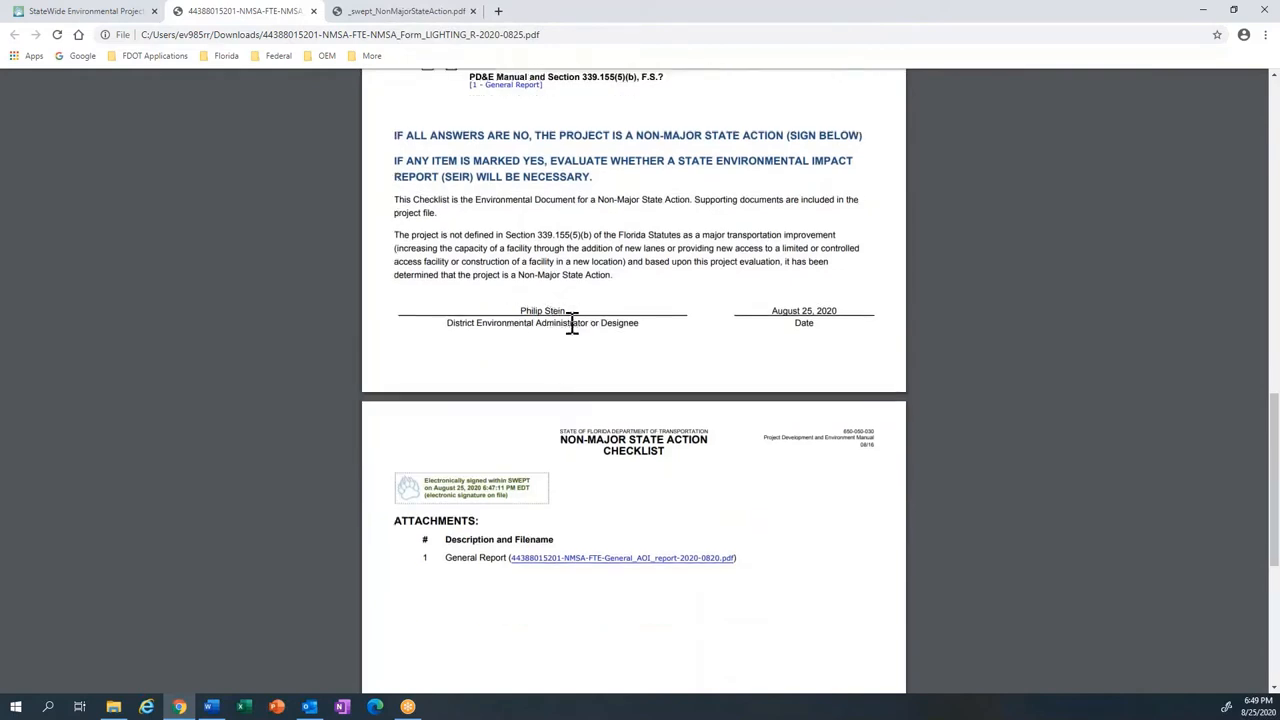
{"action": "scroll", "coordinate": [555, 476], "scroll_direction": "down", "scroll_amount": 2}
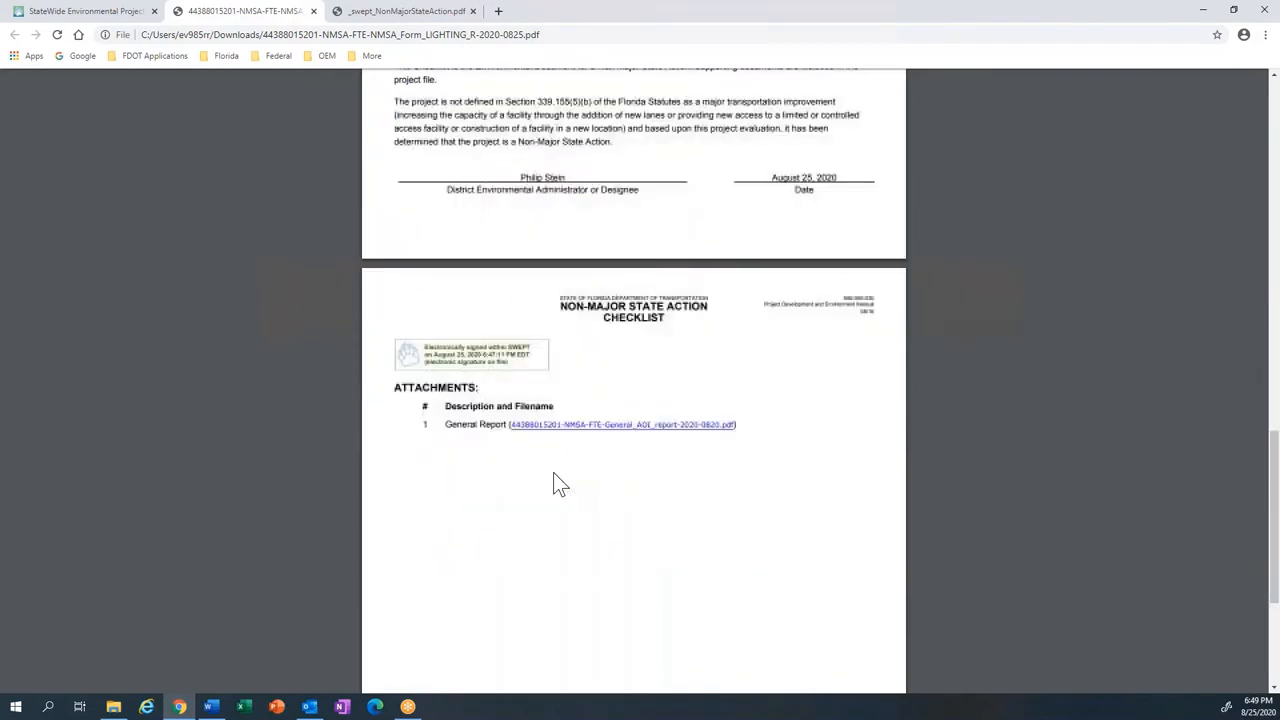
{"action": "scroll", "coordinate": [553, 472], "scroll_direction": "up", "scroll_amount": 15}
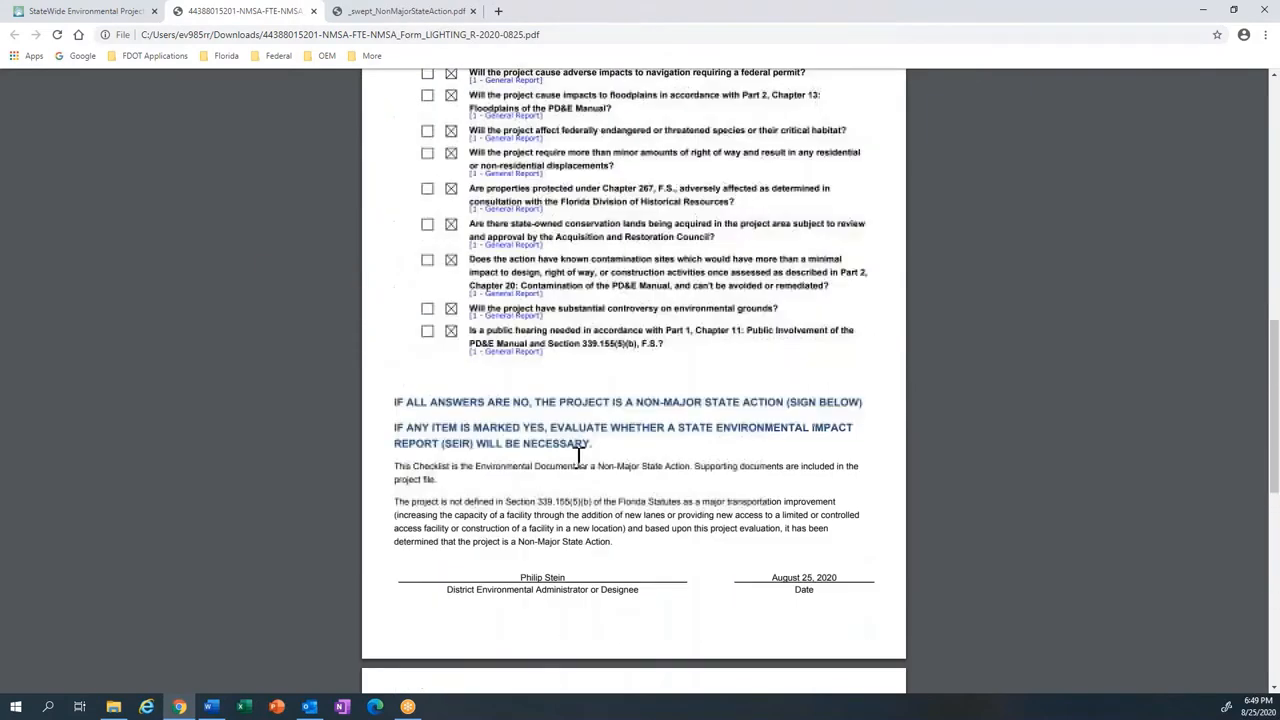
{"action": "scroll", "coordinate": [578, 457], "scroll_direction": "up", "scroll_amount": 3}
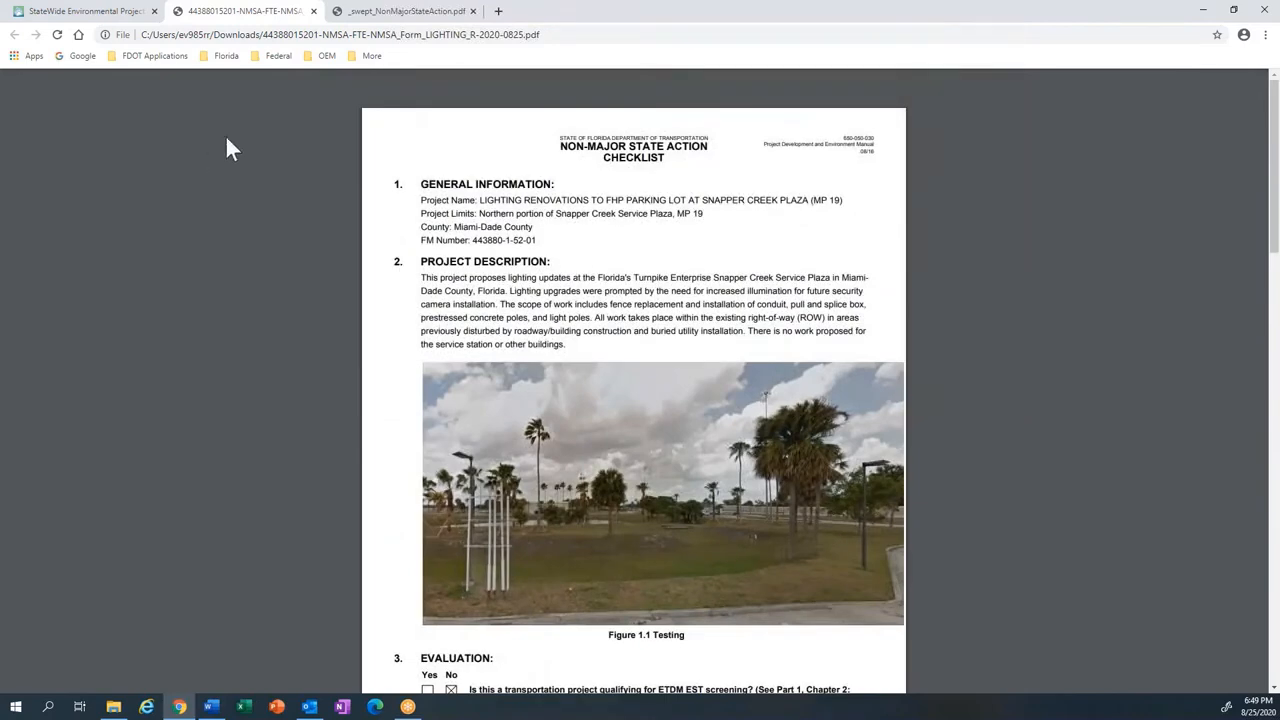
Step: Open the approved State Environmental Certification PDF from the project documents, review it, and return to the project page
{"action": "left_click", "coordinate": [100, 11]}
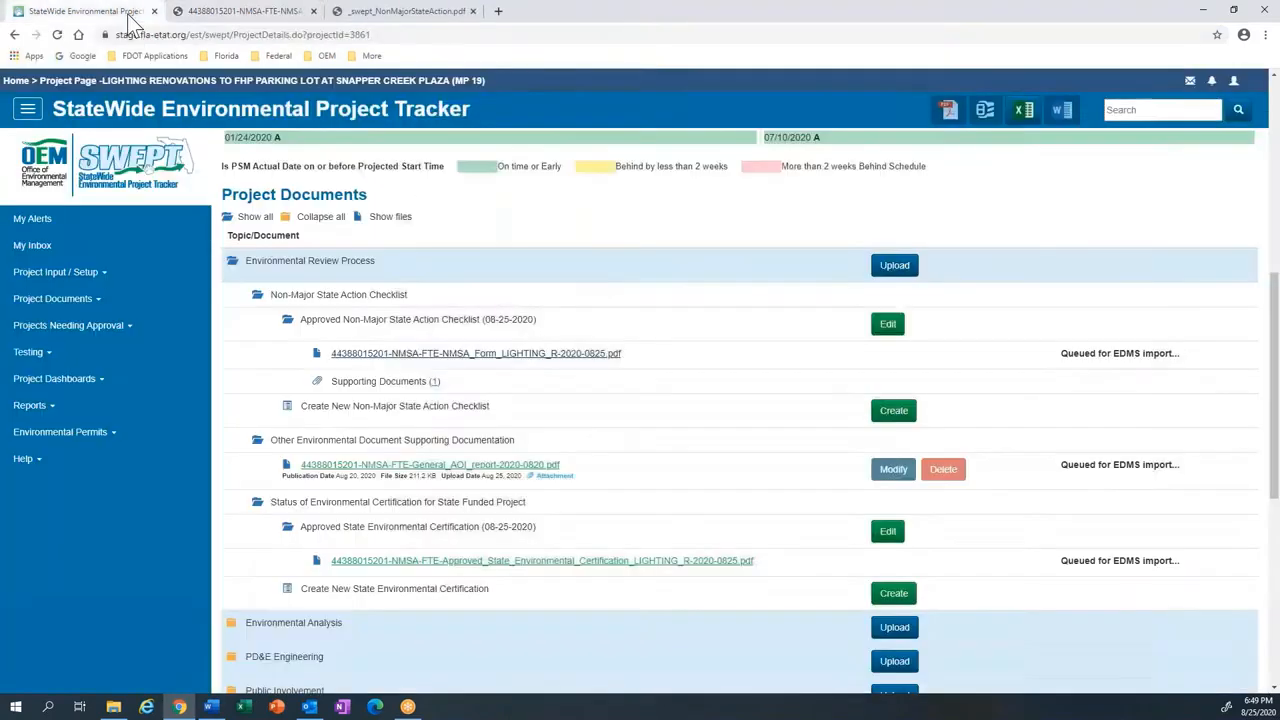
{"action": "left_click", "coordinate": [621, 564]}
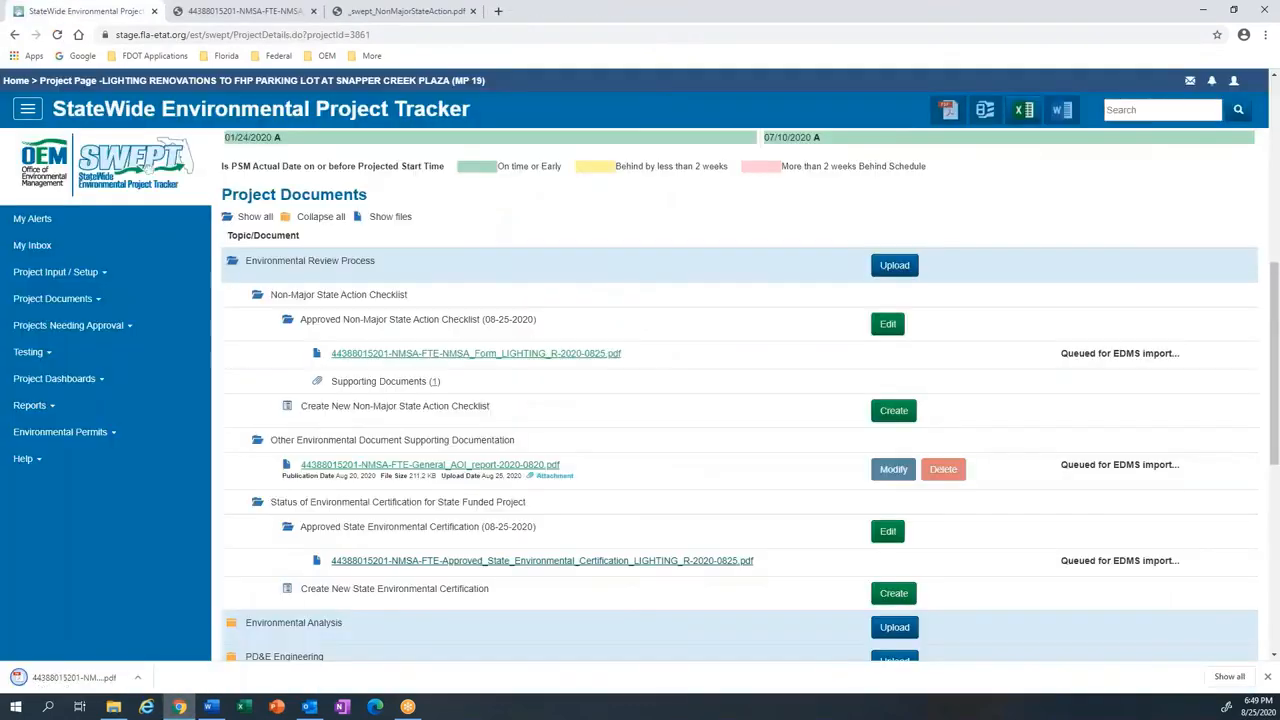
{"action": "left_click", "coordinate": [64, 678]}
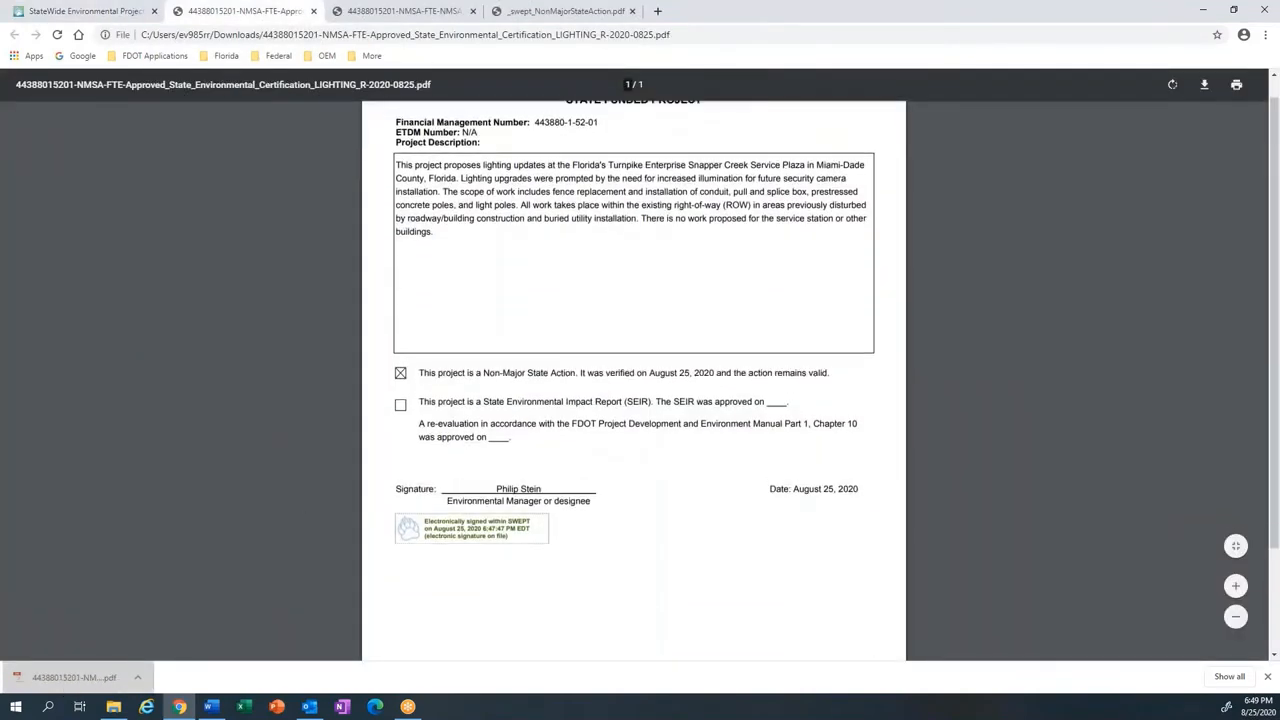
{"action": "left_click", "coordinate": [108, 16]}
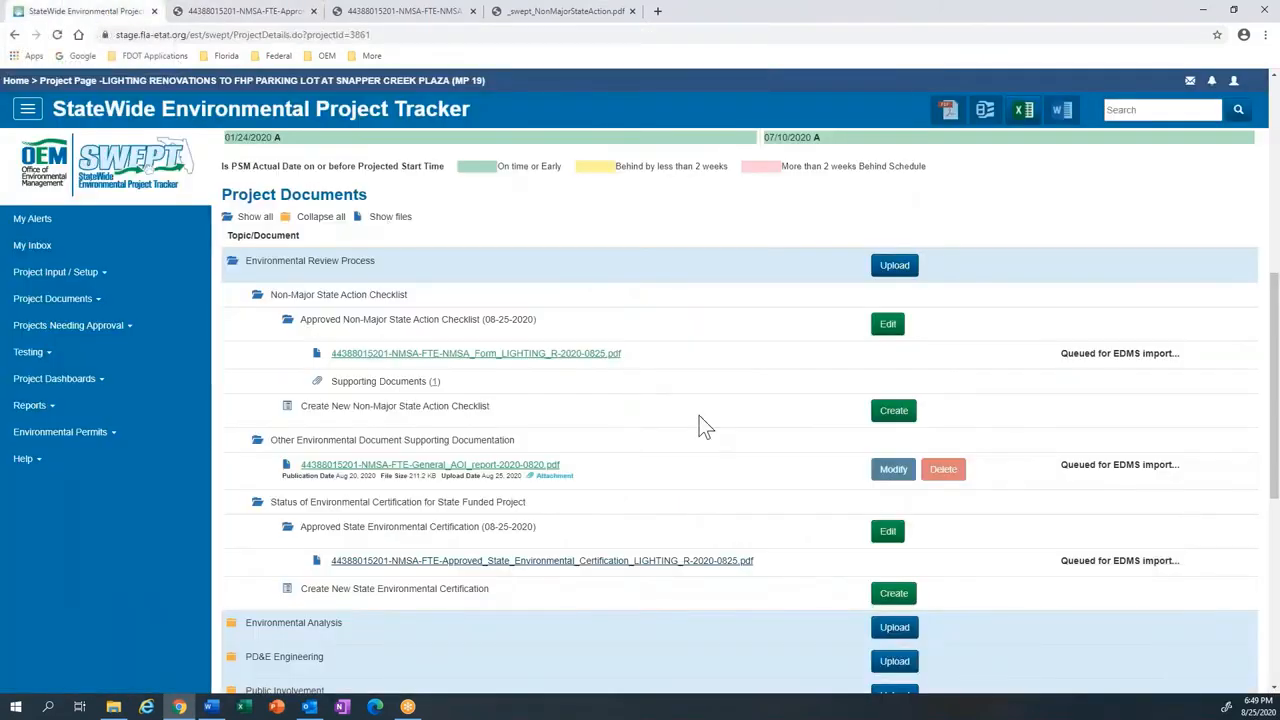
{"action": "scroll", "coordinate": [699, 420], "scroll_direction": "down", "scroll_amount": 4}
{"action": "scroll", "coordinate": [699, 420], "scroll_direction": "down", "scroll_amount": 1}
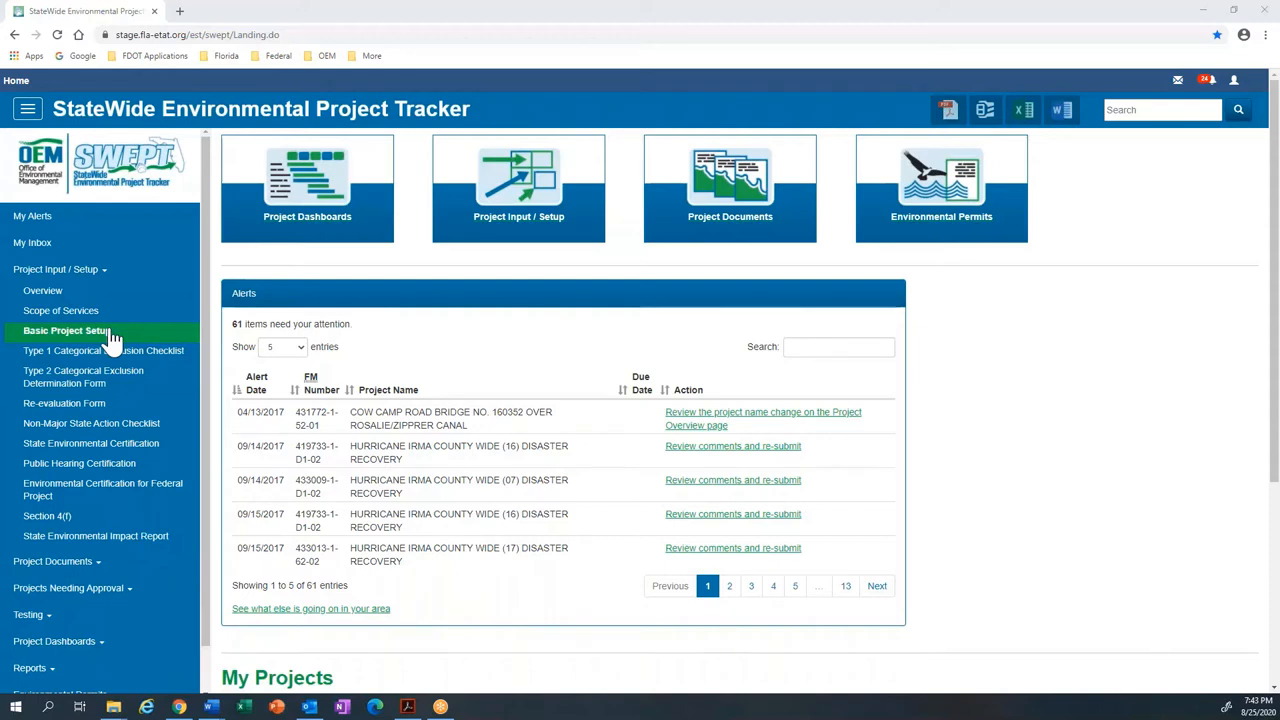
{"action": "left_click", "coordinate": [88, 546]}
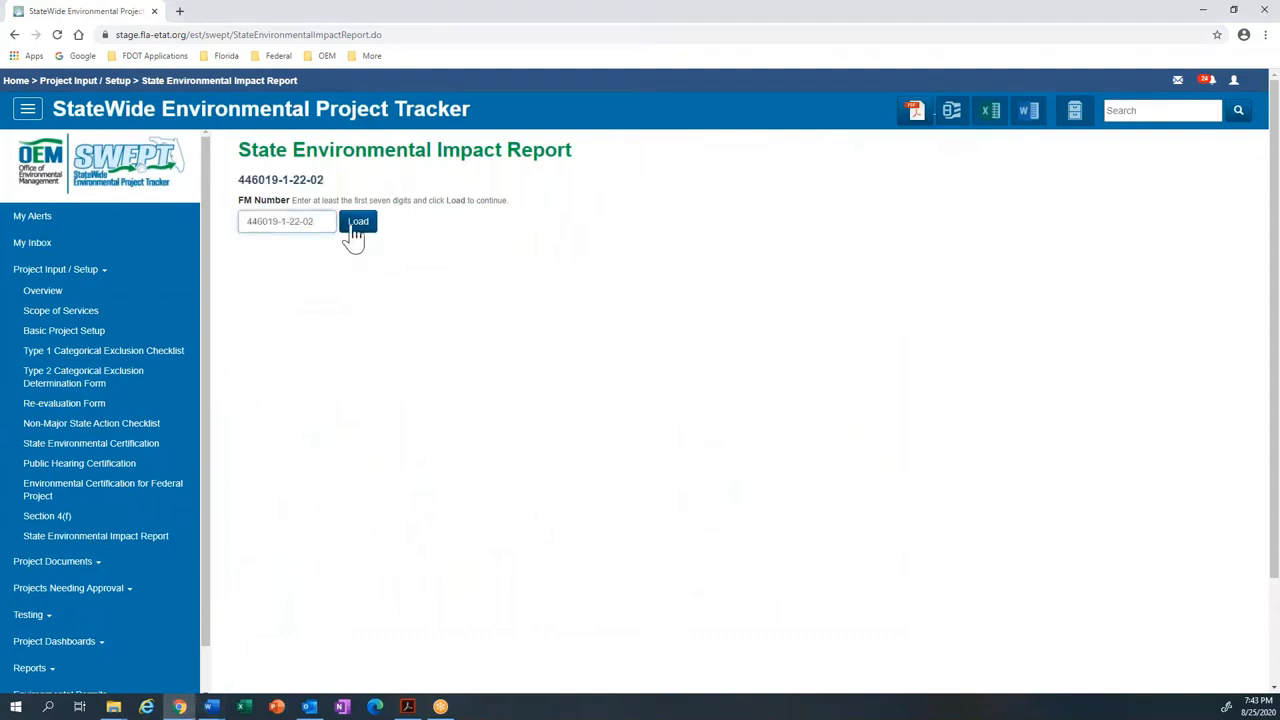
{"action": "left_click", "coordinate": [357, 222]}
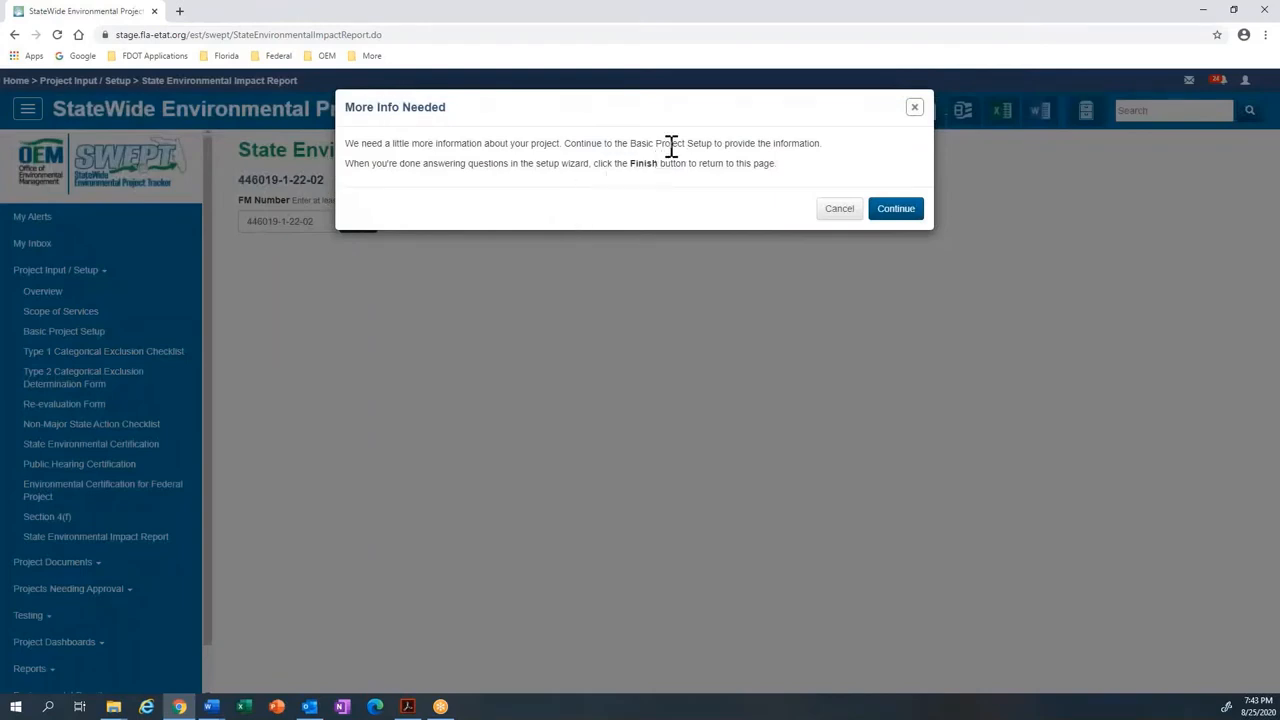
{"action": "left_click", "coordinate": [884, 215]}
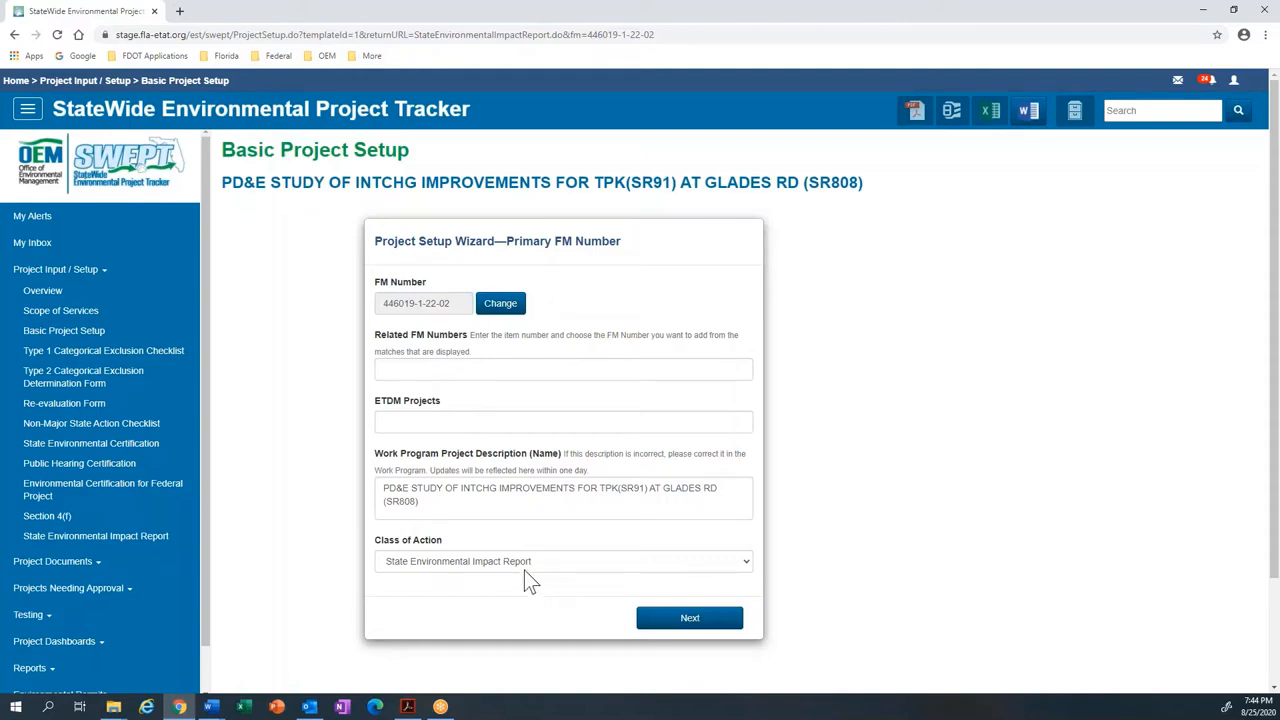
{"action": "left_click", "coordinate": [689, 618]}
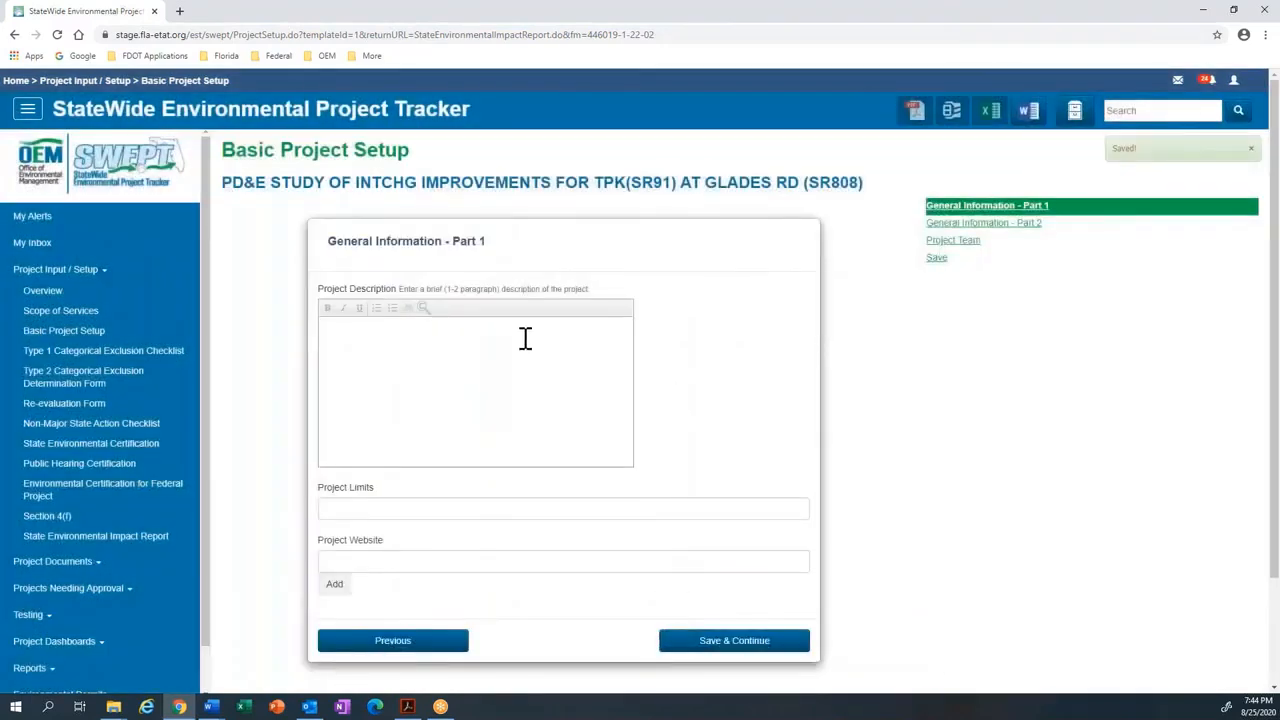
Step: Fill the Project Description with the Lorem ipsum paragraph, set Project Limits to "Lorem ipsum dolor sit amet, consectetur adipiscing elit", and save Part 1
{"action": "key", "text": "alt+Tab"}
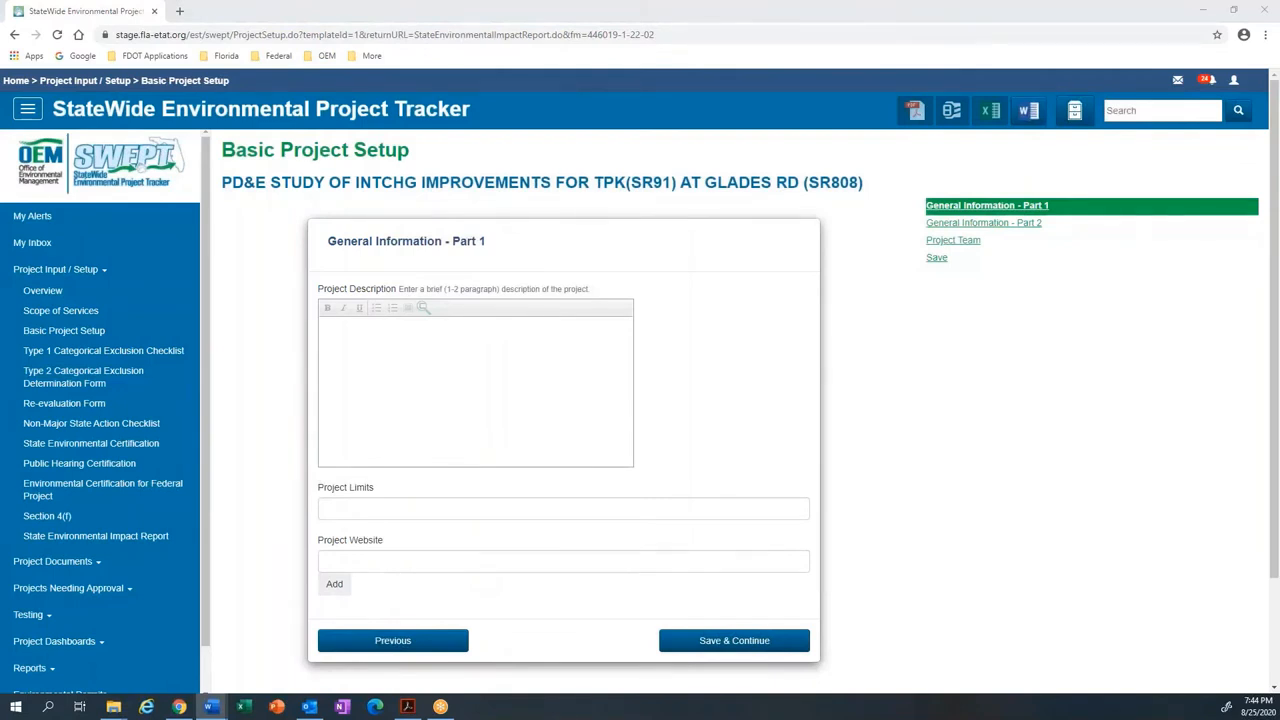
{"action": "left_click", "coordinate": [335, 345]}
{"action": "type", "text": "Lorem ipsum dolor sit amet, consectetur adipiscing elit. Donec lacinia quam at tellus ultricies dictum. Aenean finibus mi a ligula venenatis, id malesuada magna faucibus. Sed non suscipit nisl, sit amet ornare velit. Phasellus rutrum feugiat magna vel ultricies. Vivamus fermentum faucibus libero ut suscipit. Suspendisse elit nibh, lobortis in faucibus at, ultrices vel nisi. Mauris convallis bibendum lacus, semper ultrices turpis fermentum sed. Ut luctus lacus at aliquam faucibus. Vestibulum ante ipsum primis in faucibus orci luctus et ultrices posuere cubilia curae. Nunc volutpat sed ipsum sed dapibus. In aliquet, arcu nec ornare rhoncus, nulla sem pretium enim, sit amet ultrices lectus mauris eu massa. Sed ullamcorper lacus id mauris hendrerit, ac dapibus diam tempus."}
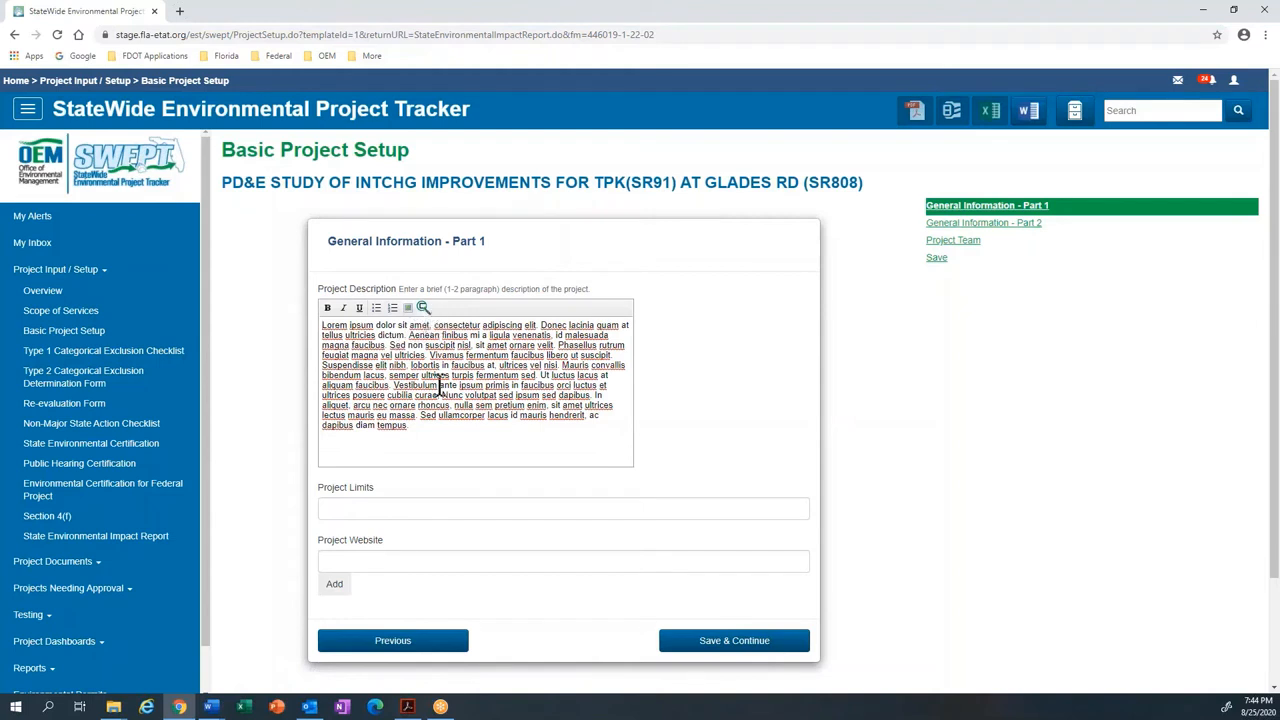
{"action": "scroll", "coordinate": [439, 385], "scroll_direction": "down", "scroll_amount": 1}
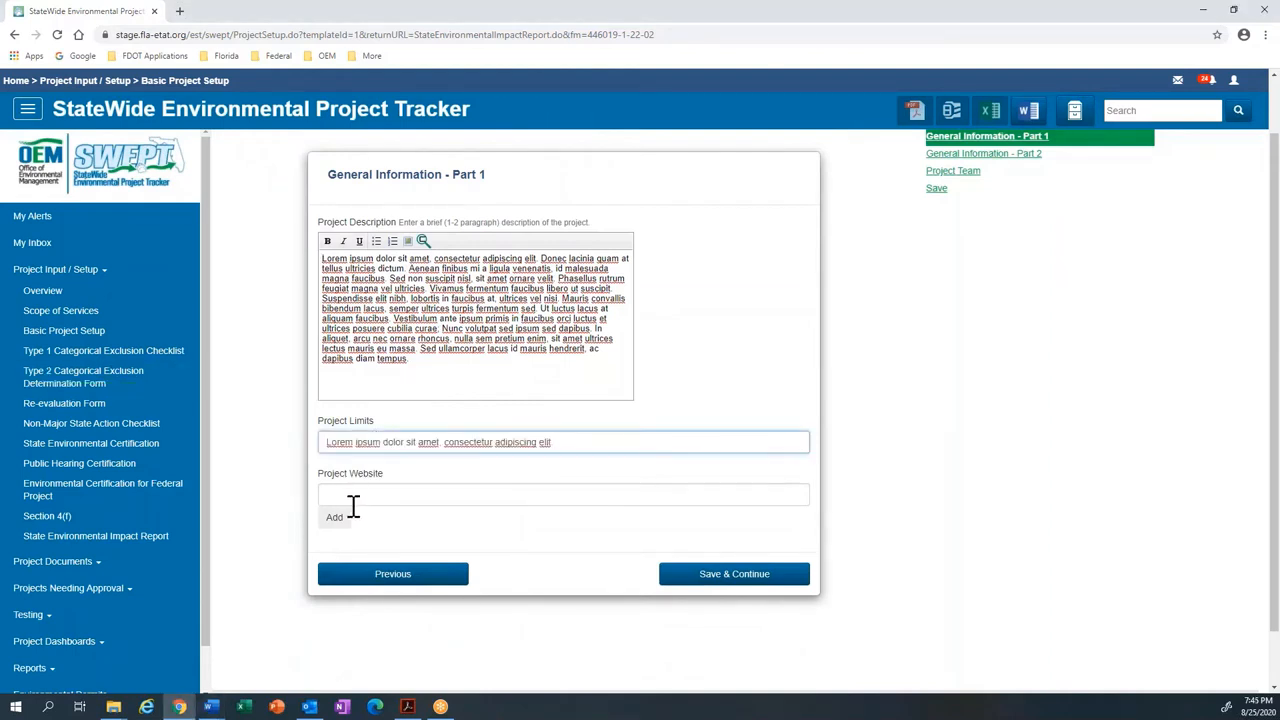
{"action": "left_click", "coordinate": [693, 585]}
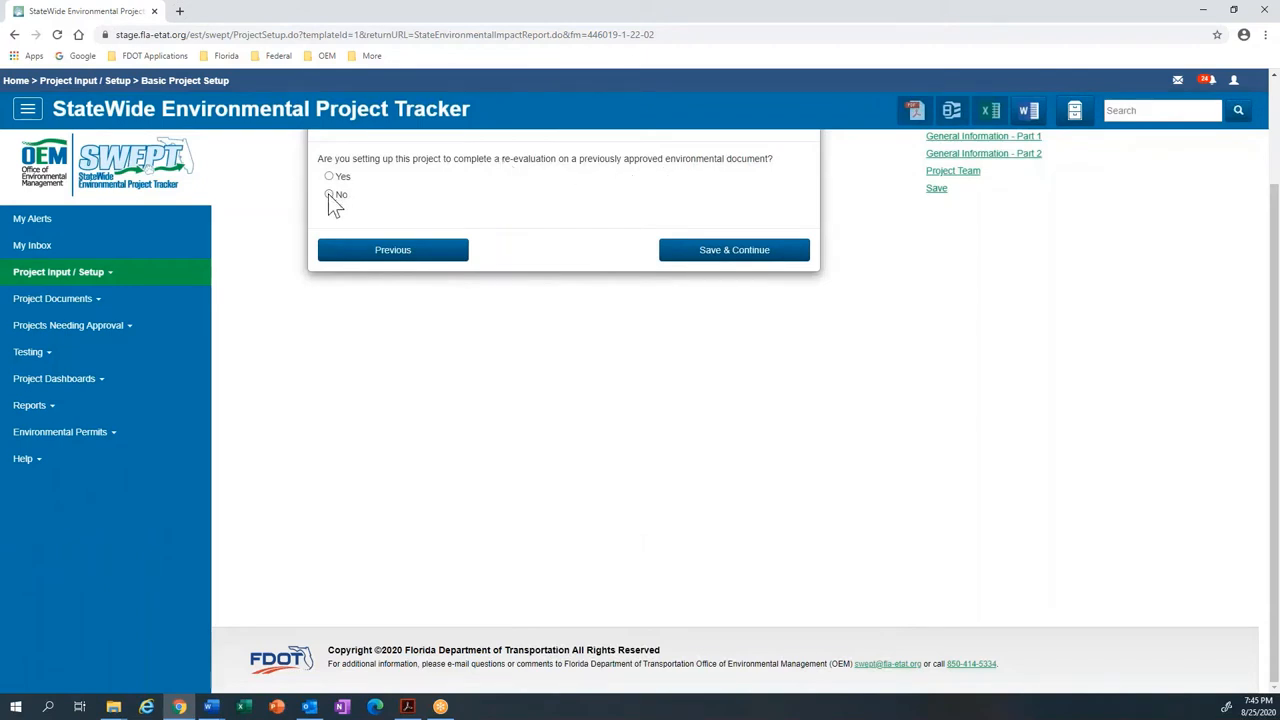
Step: Answer No to the re-evaluation question, save, and assign the FDOT District Project Manager on the Project Team page
{"action": "left_click", "coordinate": [734, 255]}
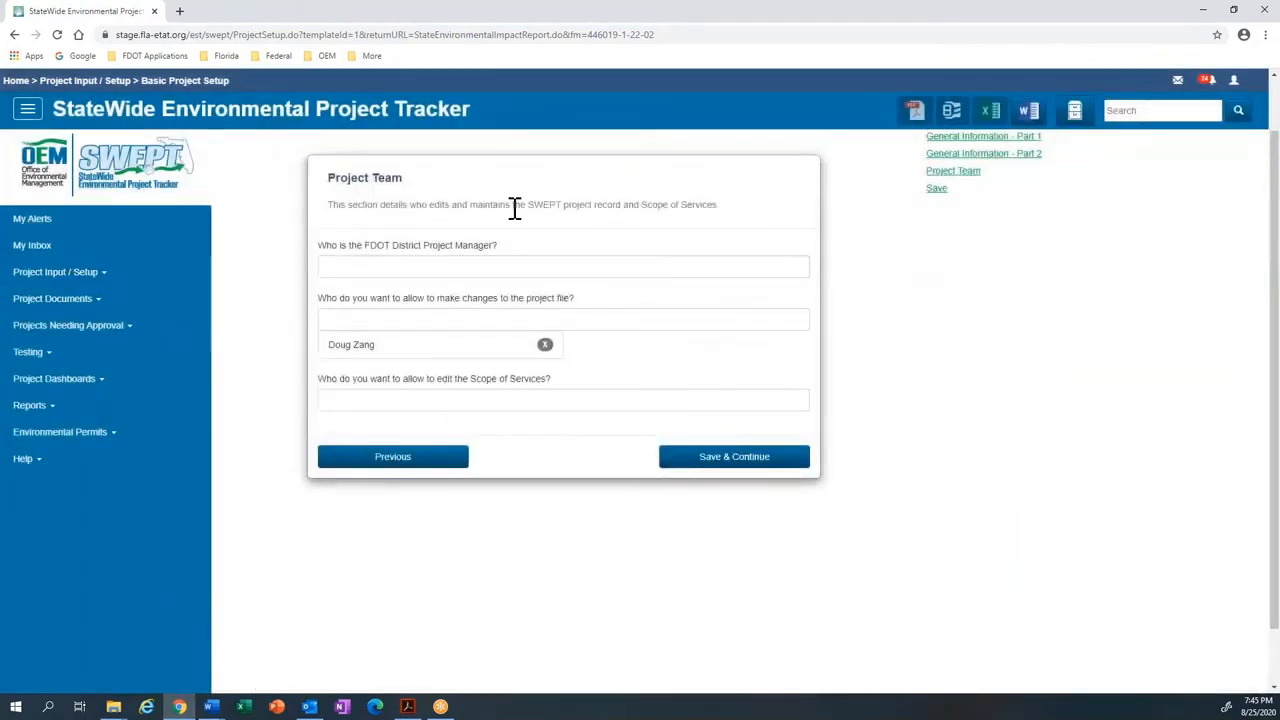
{"action": "left_click", "coordinate": [409, 270]}
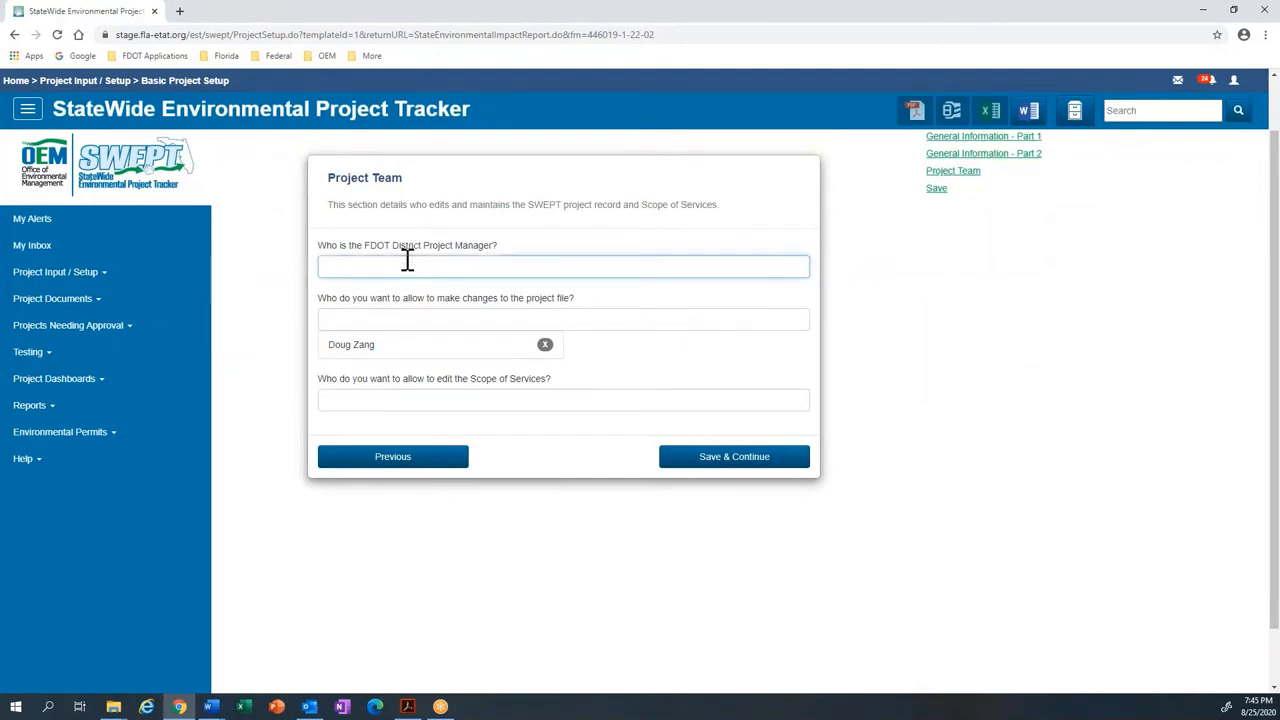
{"action": "type", "text": "Ste"}
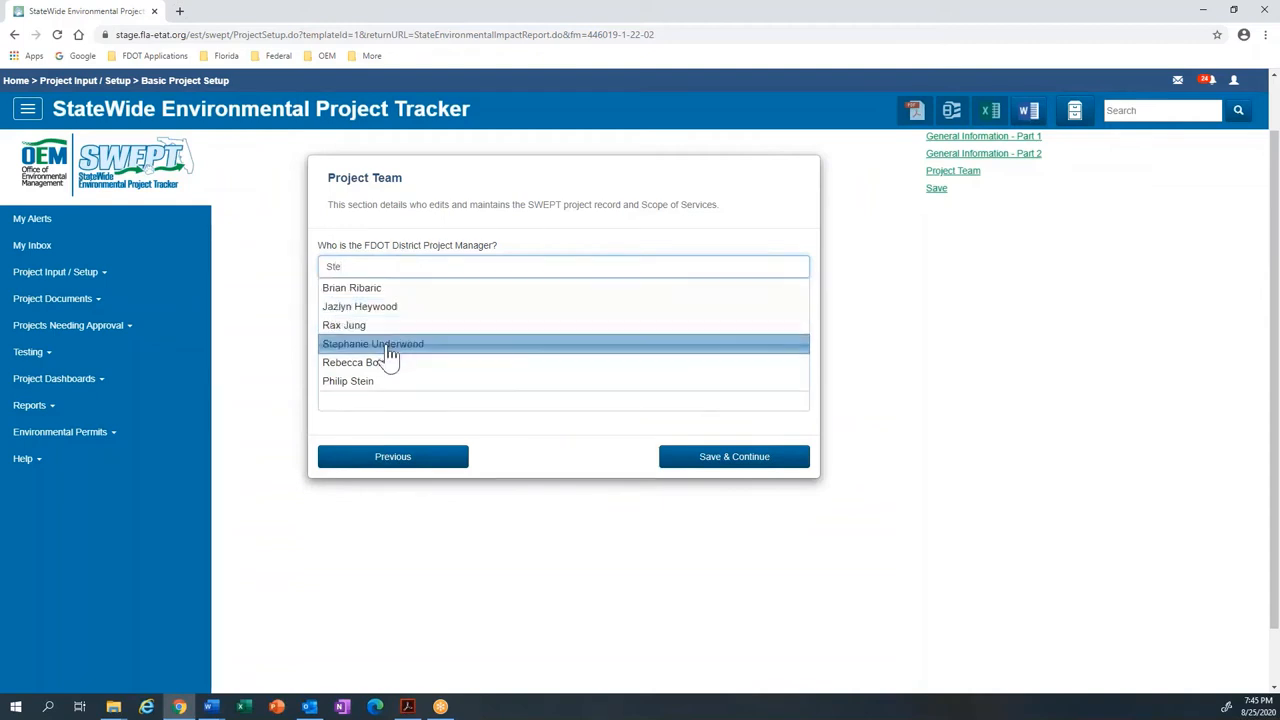
{"action": "left_click", "coordinate": [389, 348]}
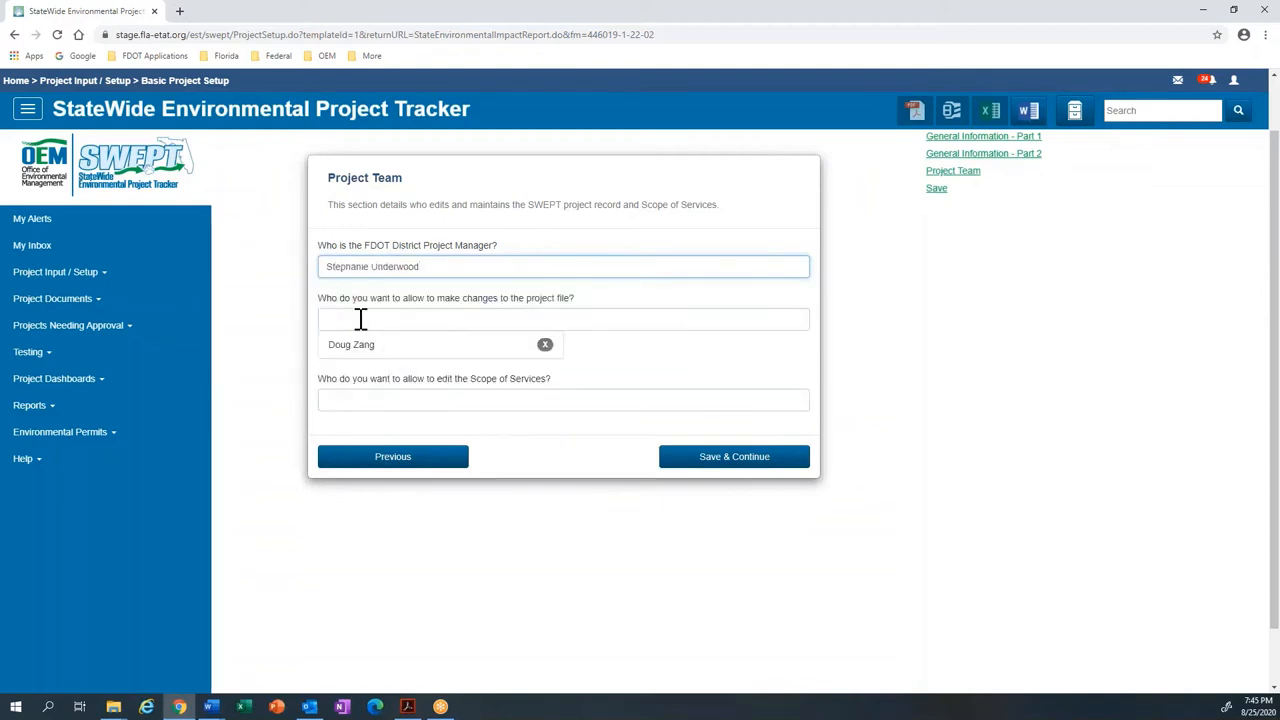
Step: Add a second person allowed to change the project file, save the team, and finish setup without completing the remaining questions
{"action": "left_click", "coordinate": [361, 318]}
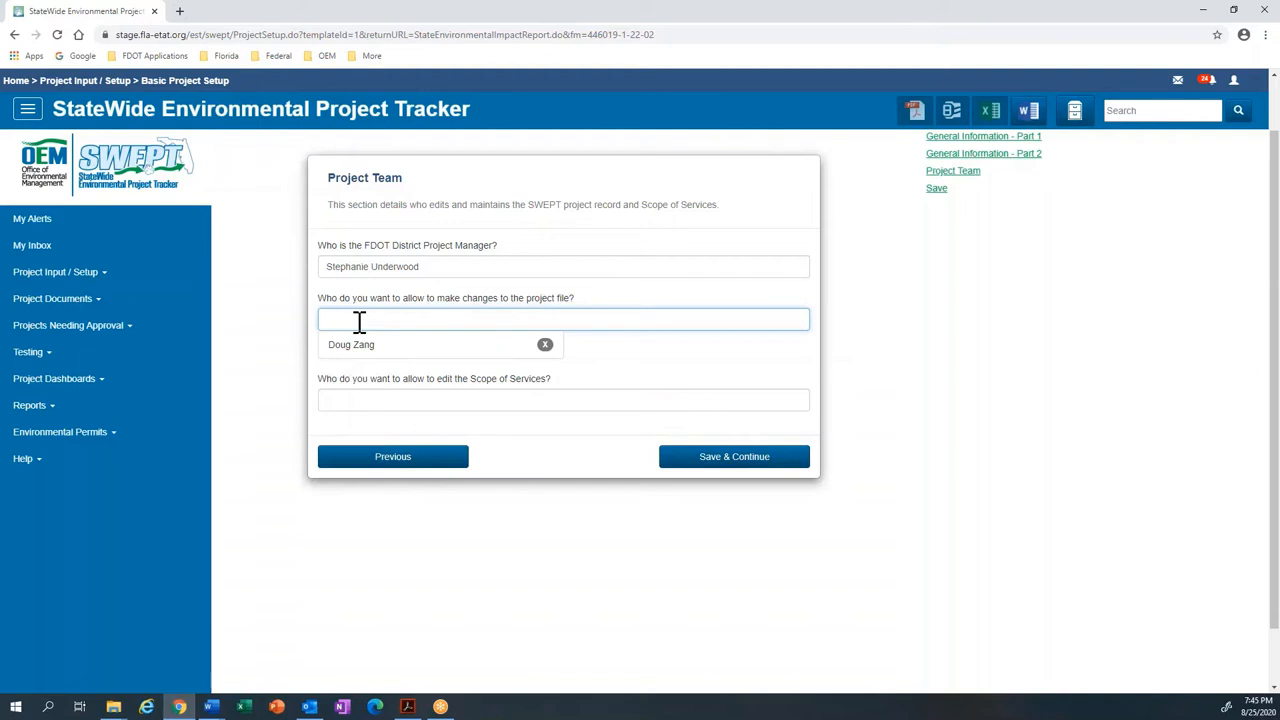
{"action": "type", "text": "Br"}
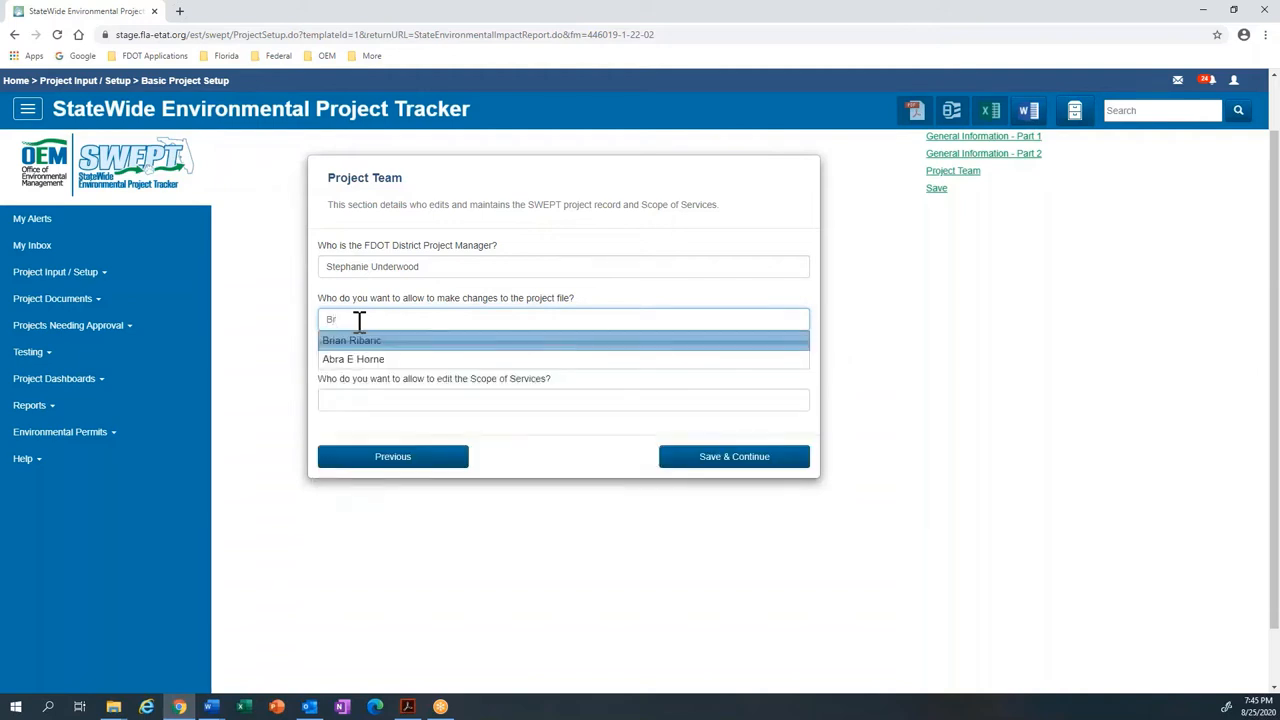
{"action": "left_click", "coordinate": [338, 342]}
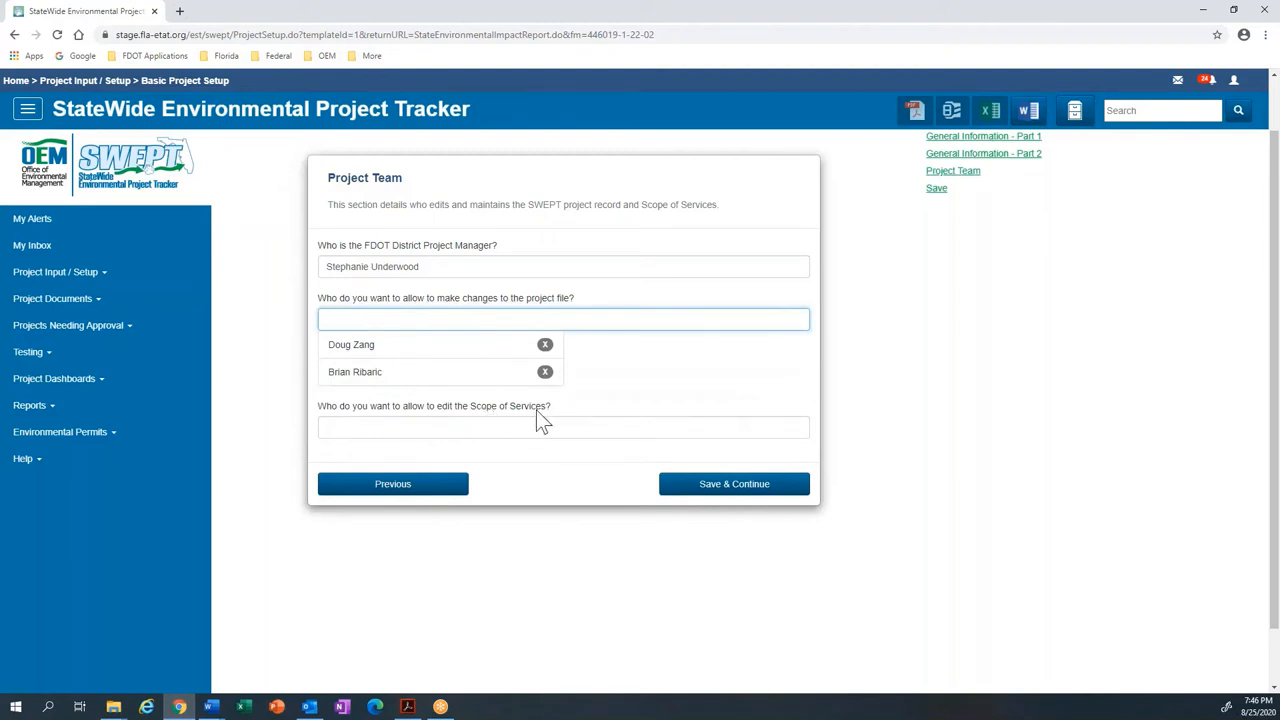
{"action": "left_click", "coordinate": [674, 488]}
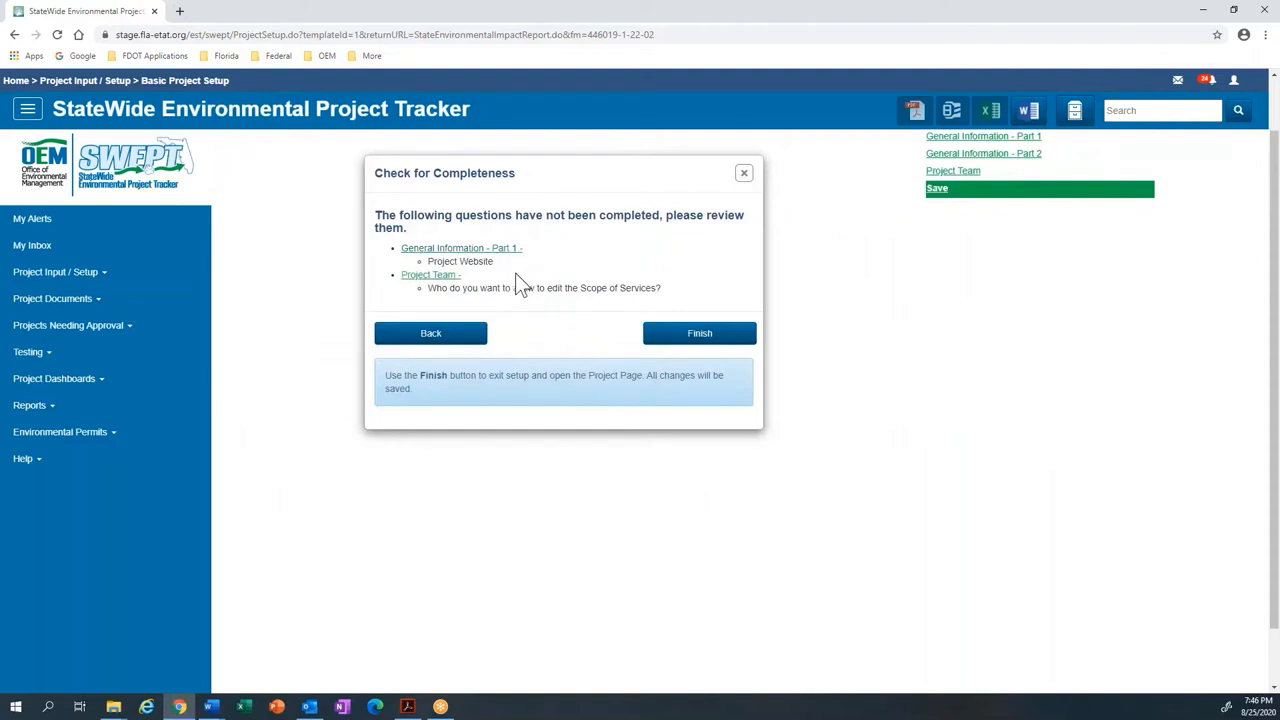
{"action": "left_click", "coordinate": [680, 340]}
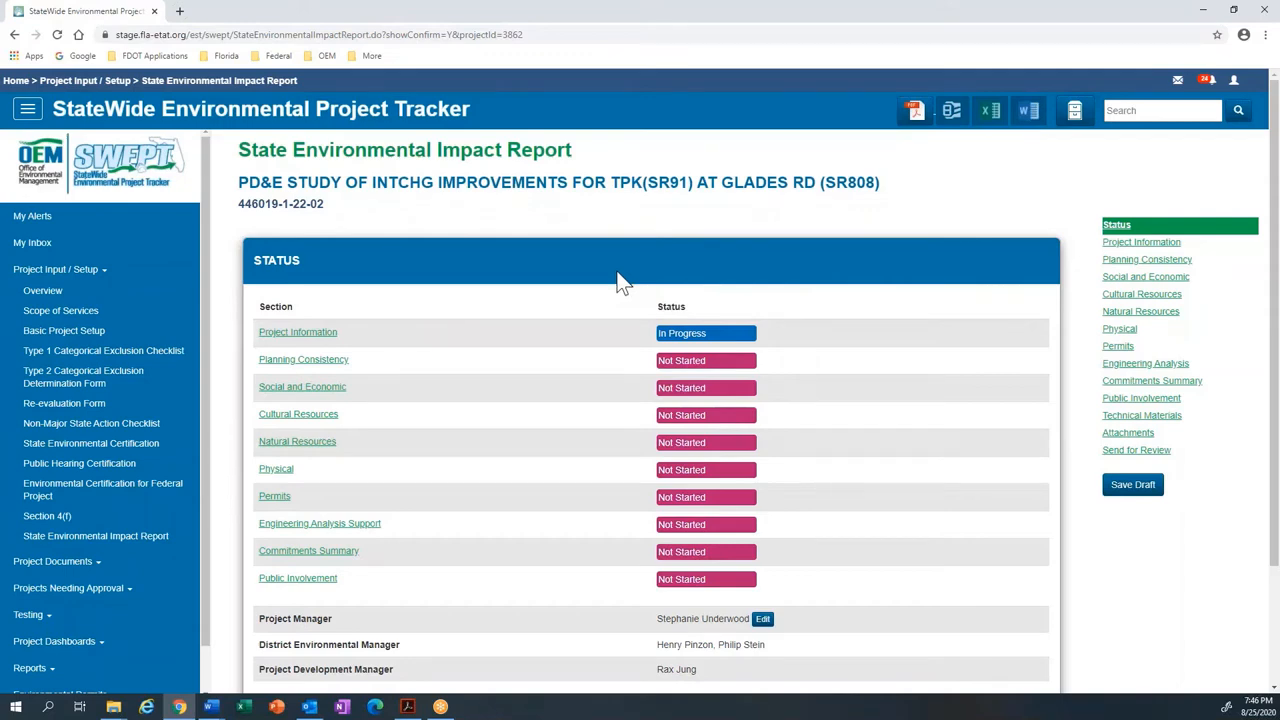
Step: In the Project Information section, enter the district contact's name and the title "Project Manager", and exclude consulting firm information from the second cover page
{"action": "scroll", "coordinate": [616, 282], "scroll_direction": "down", "scroll_amount": 1}
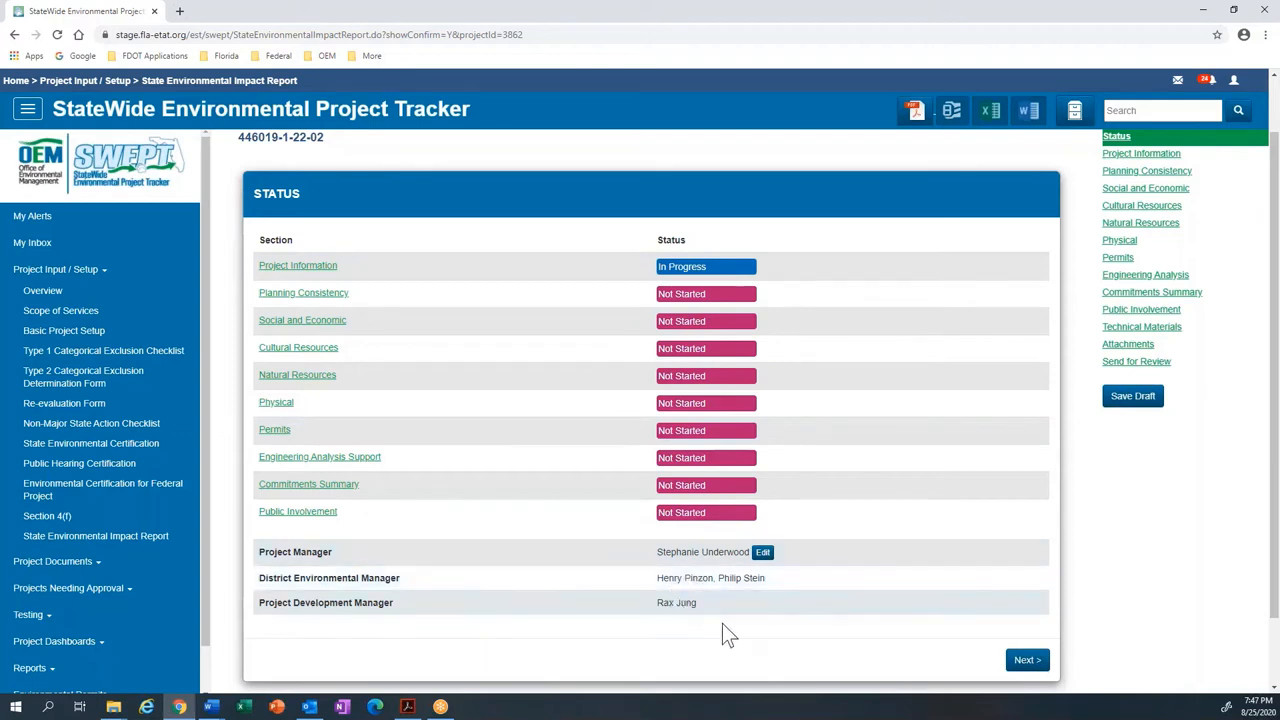
{"action": "left_click", "coordinate": [1025, 661]}
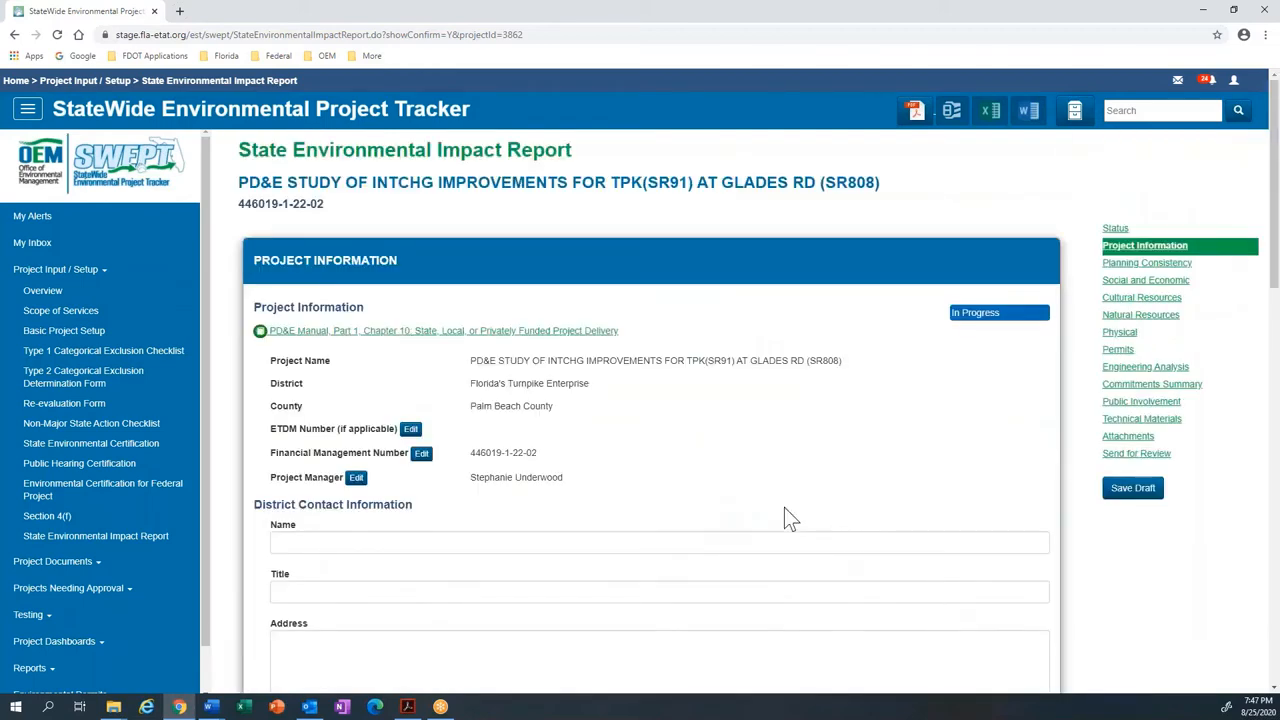
{"action": "scroll", "coordinate": [762, 487], "scroll_direction": "down", "scroll_amount": 1}
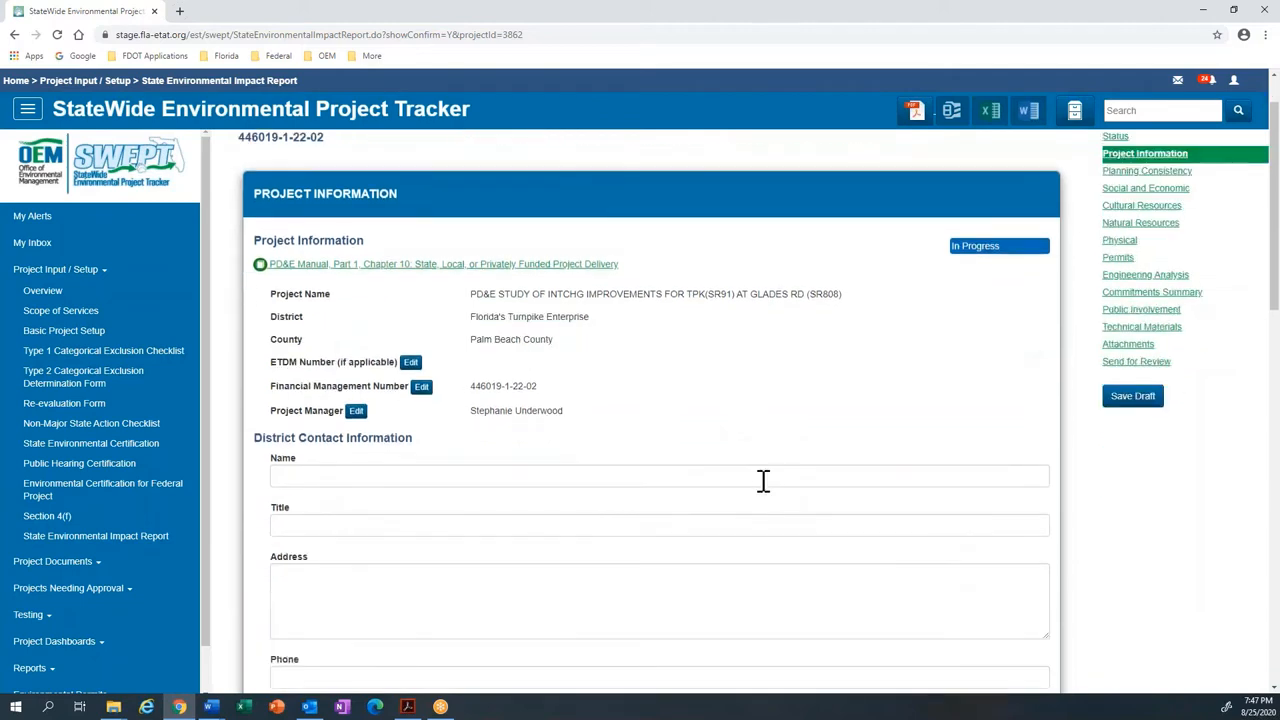
{"action": "scroll", "coordinate": [727, 443], "scroll_direction": "down", "scroll_amount": 1}
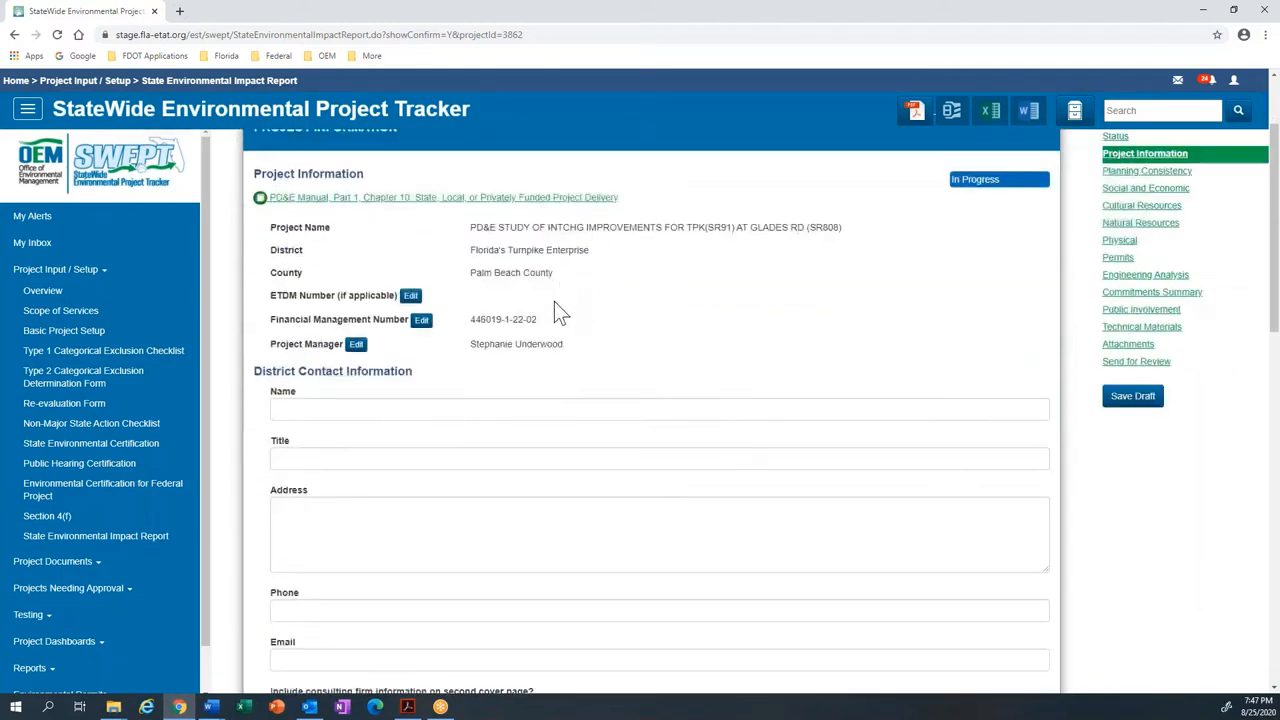
{"action": "scroll", "coordinate": [558, 310], "scroll_direction": "down", "scroll_amount": 1}
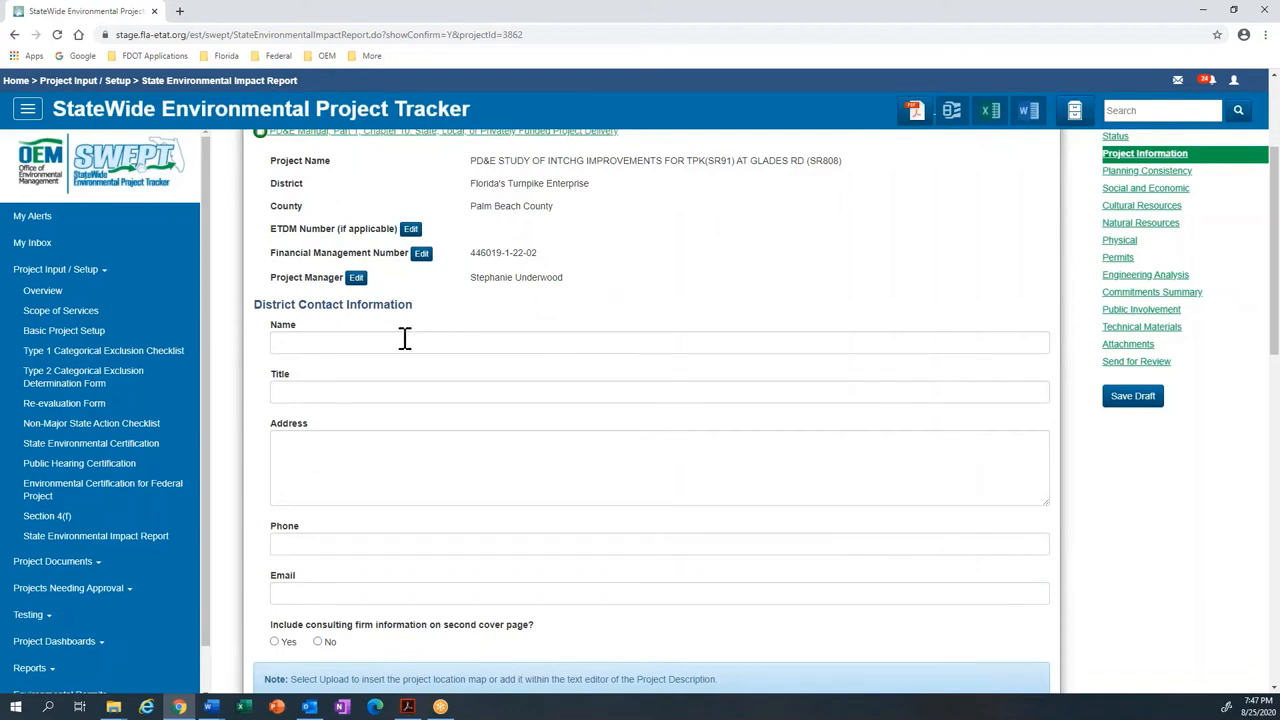
{"action": "left_click_drag", "start_coordinate": [474, 277], "coordinate": [565, 270]}
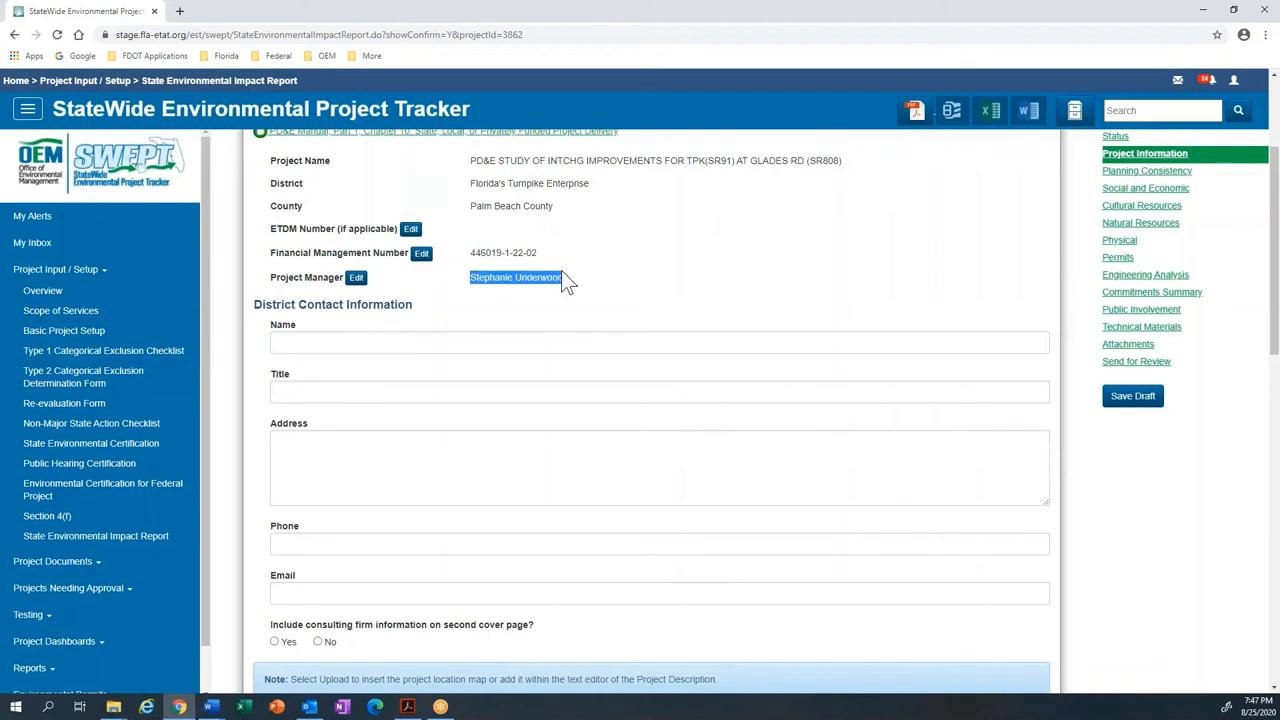
{"action": "left_click", "coordinate": [428, 342]}
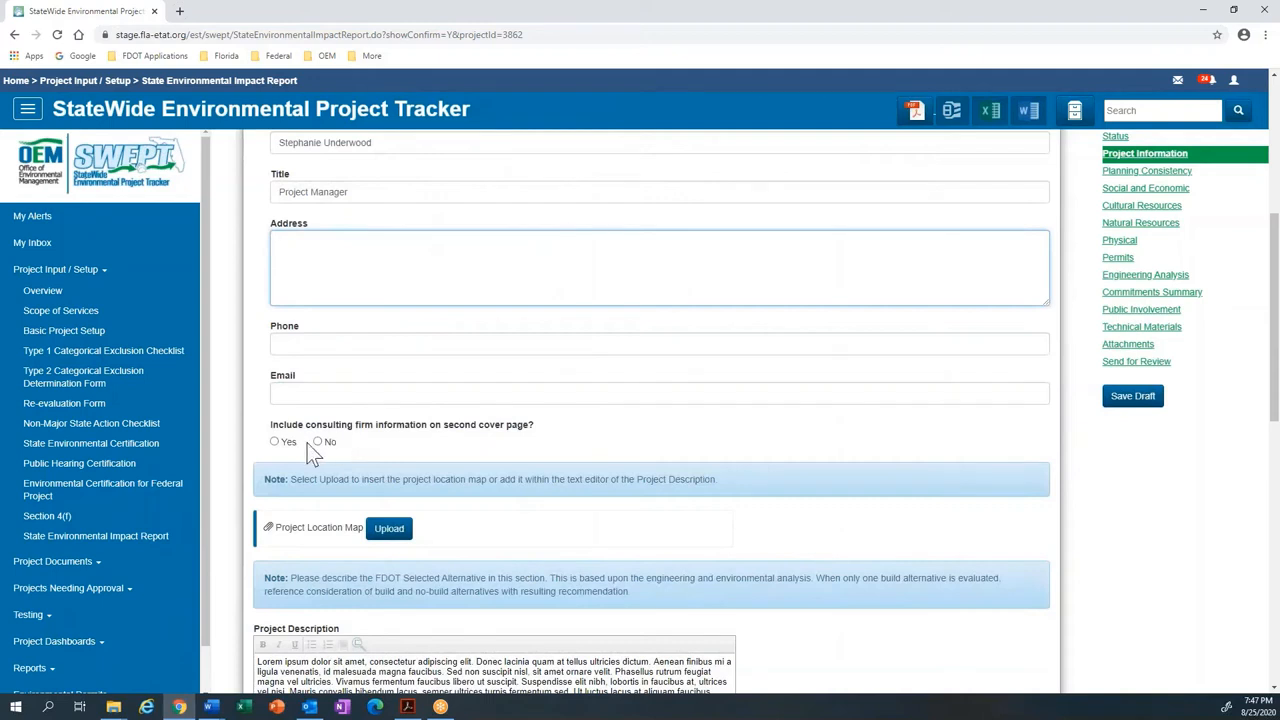
{"action": "left_click", "coordinate": [274, 442]}
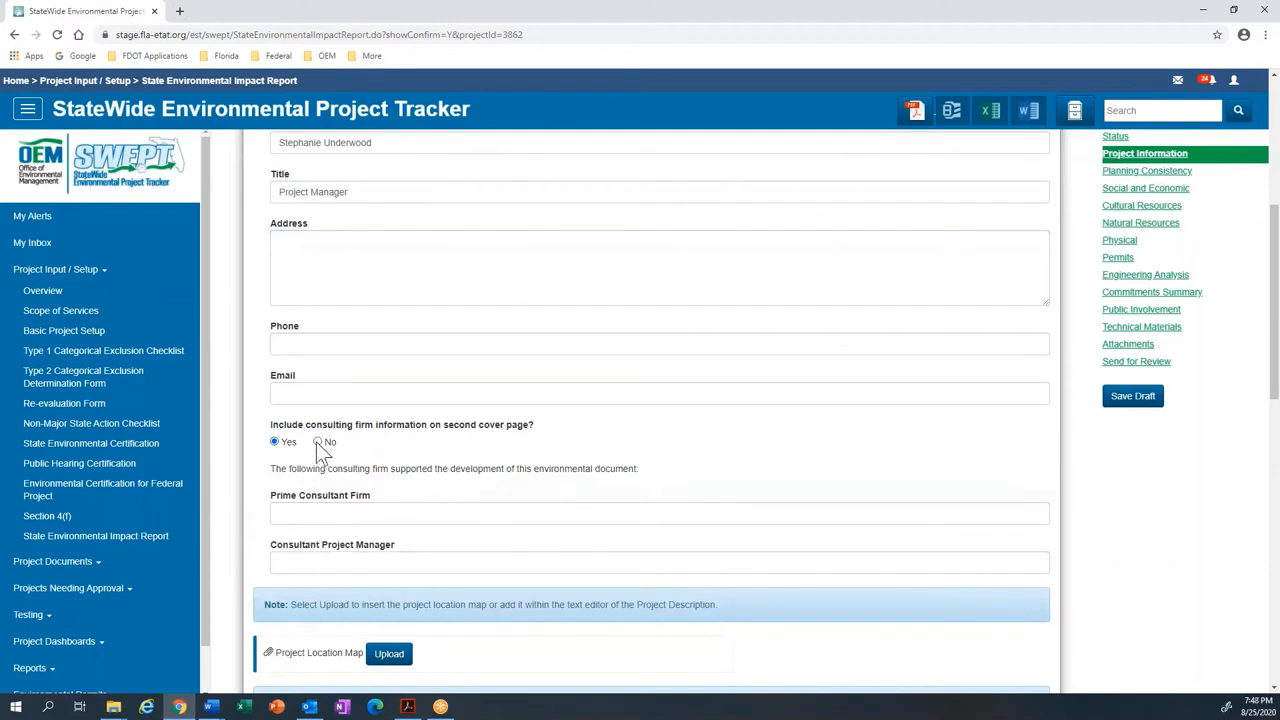
{"action": "left_click", "coordinate": [317, 442]}
Step: Upload the file Fig_1-1_Project_Location_MapRev20190624 with the title "Project Location Map" as the project location map
{"action": "scroll", "coordinate": [357, 438], "scroll_direction": "down", "scroll_amount": 1}
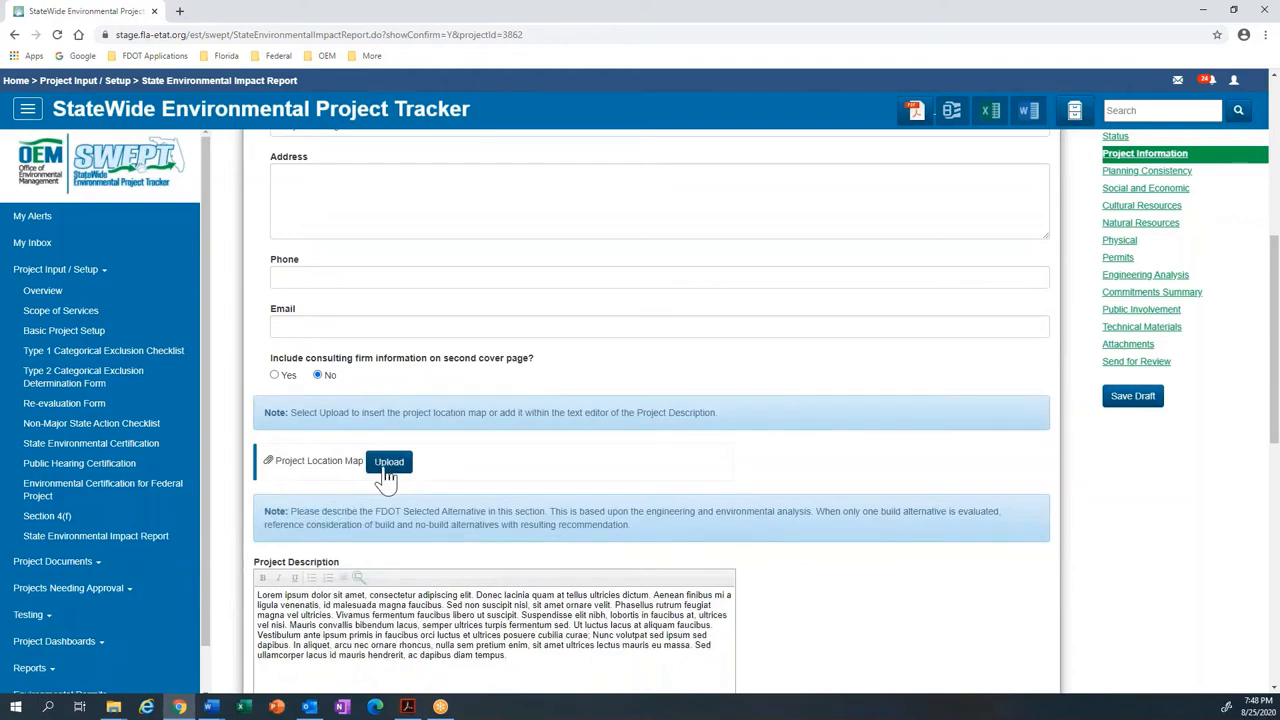
{"action": "left_click", "coordinate": [385, 472]}
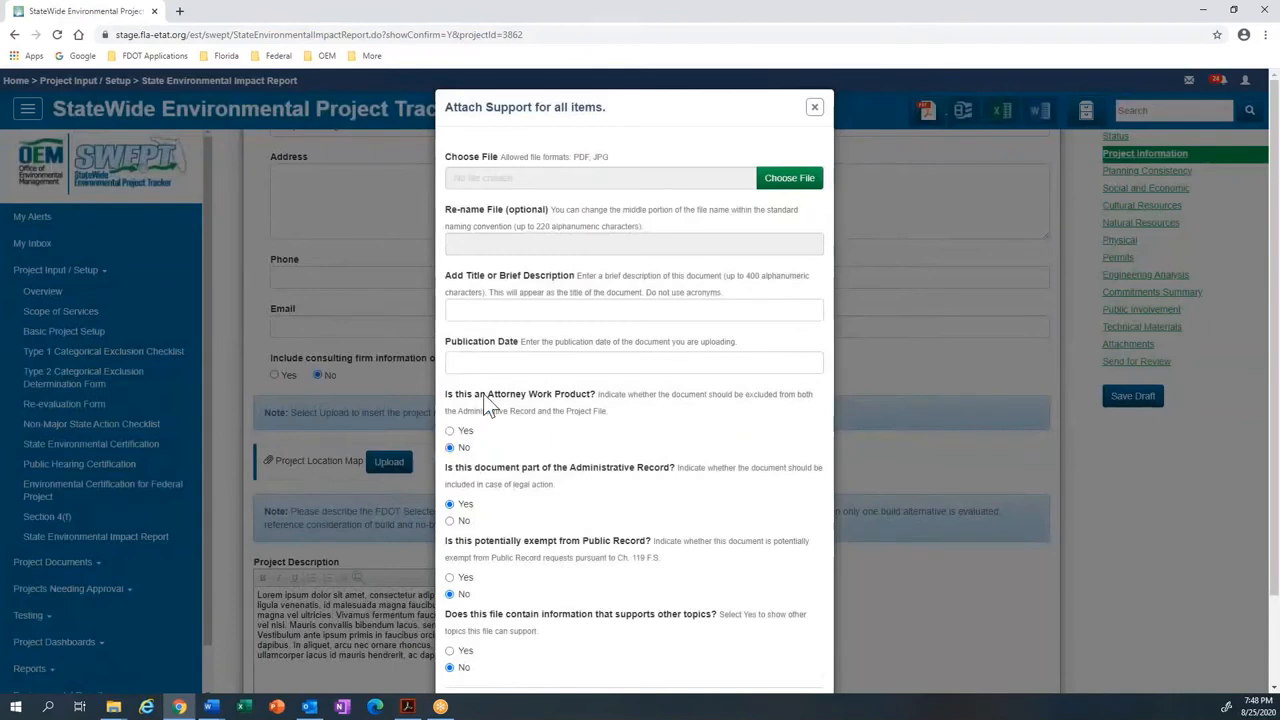
{"action": "left_click", "coordinate": [789, 177]}
{"action": "left_click", "coordinate": [180, 187]}
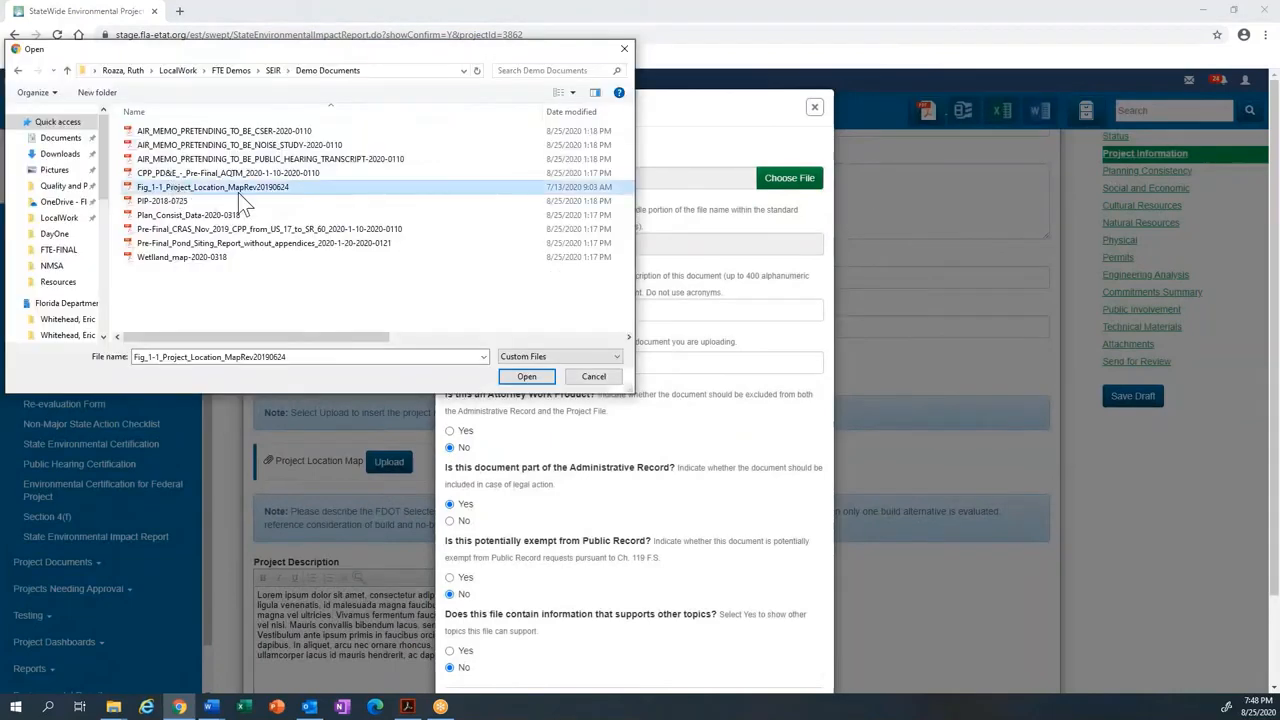
{"action": "left_click", "coordinate": [524, 379]}
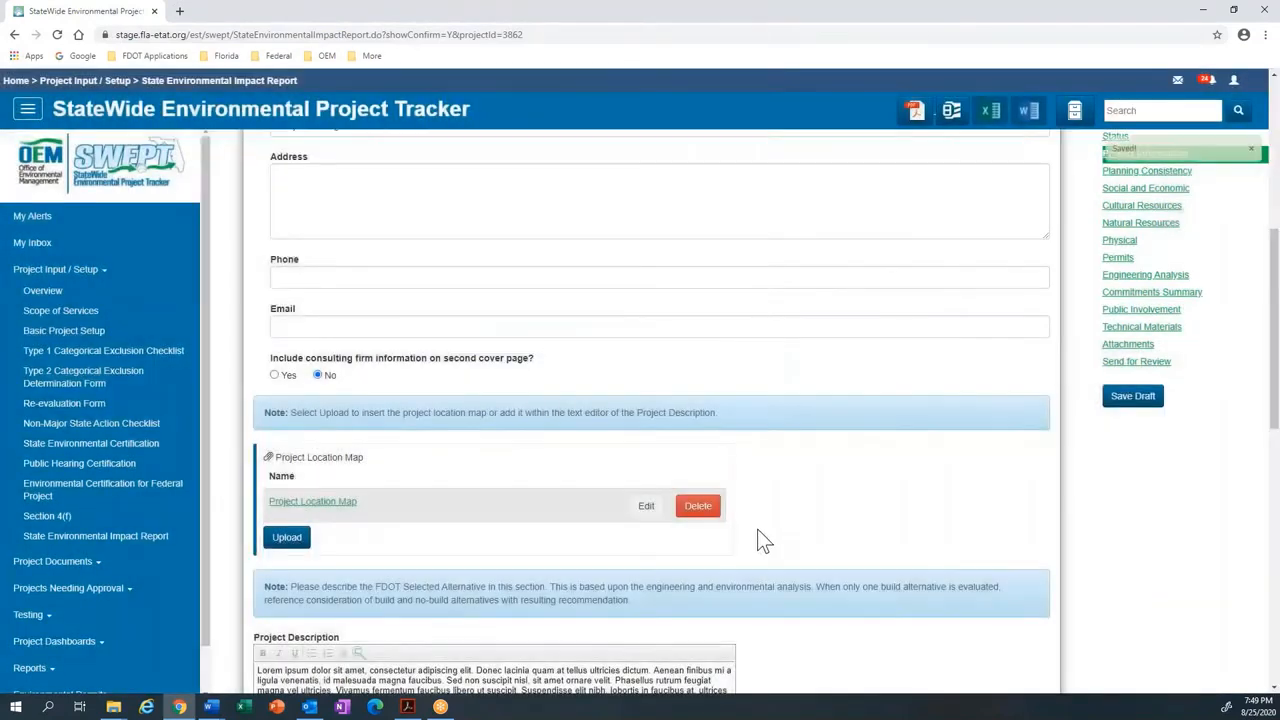
Step: Fill Purpose and Need with the "Nulla venenatis consequat facilisis" paragraph, mark Project Information ready for district review, and continue to Planning Consistency
{"action": "scroll", "coordinate": [457, 409], "scroll_direction": "down", "scroll_amount": 5}
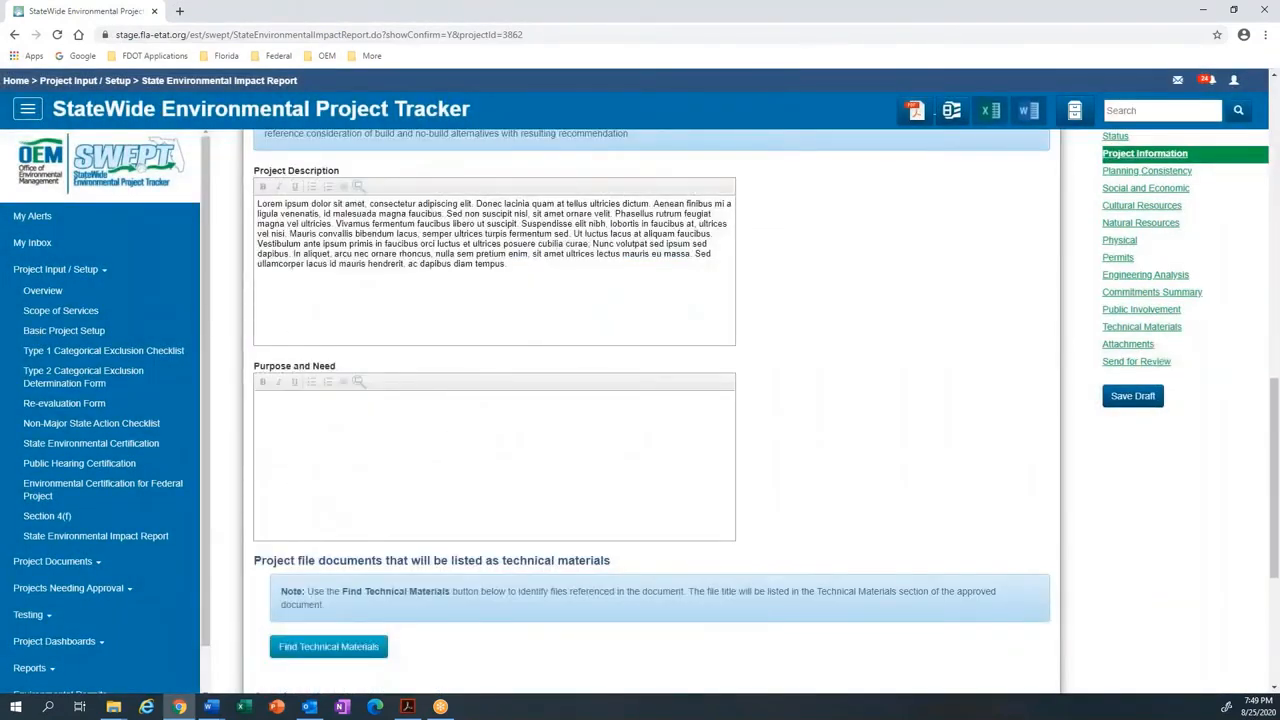
{"action": "key", "text": "alt+Tab"}
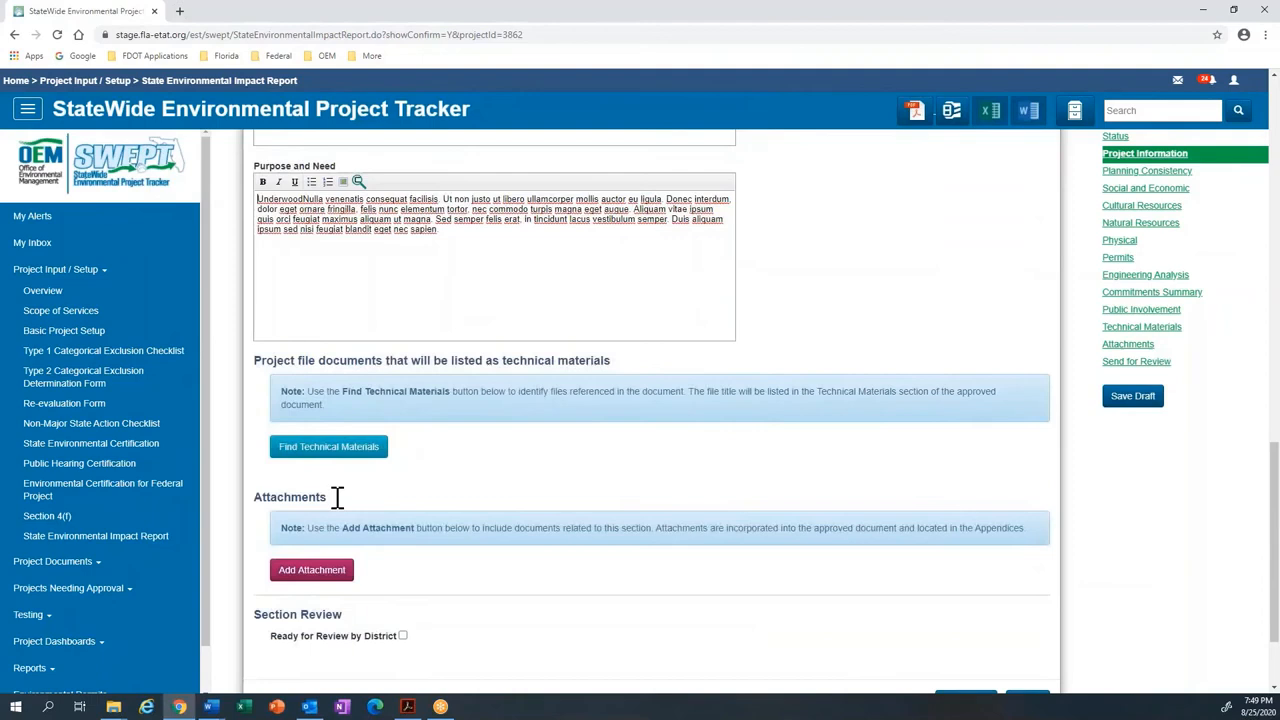
{"action": "scroll", "coordinate": [337, 497], "scroll_direction": "down", "scroll_amount": 3}
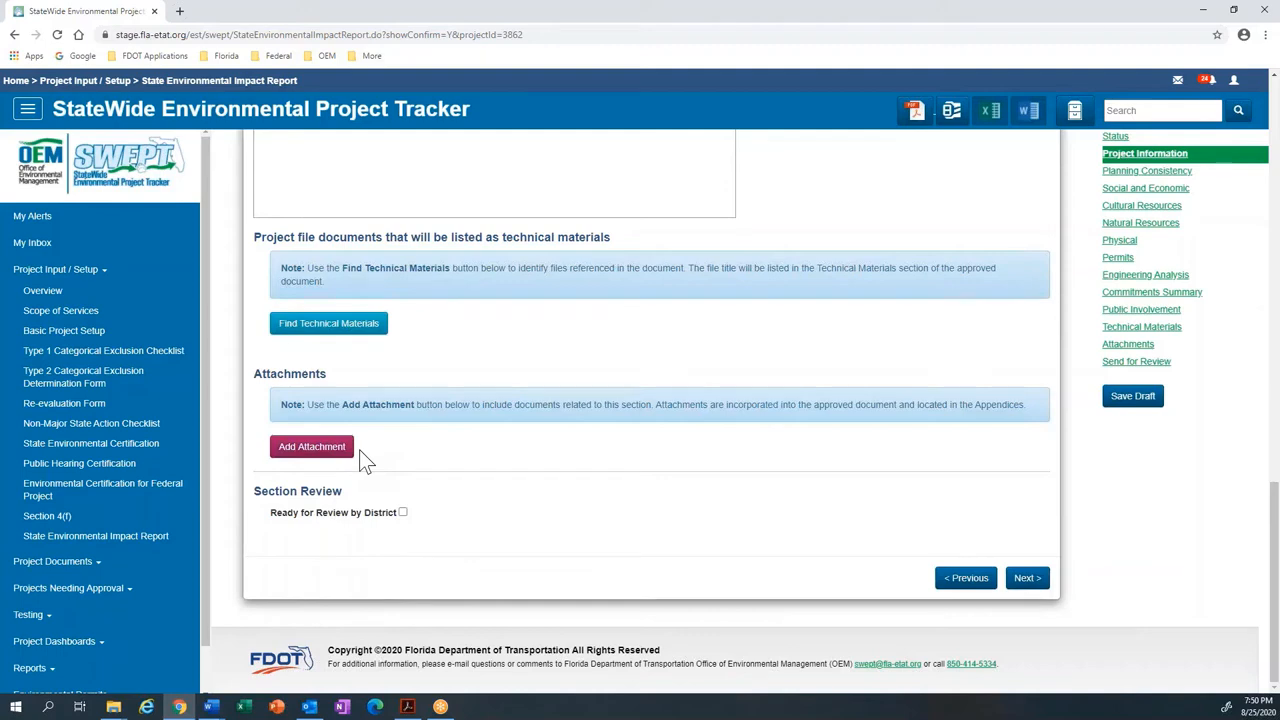
{"action": "left_click", "coordinate": [402, 512]}
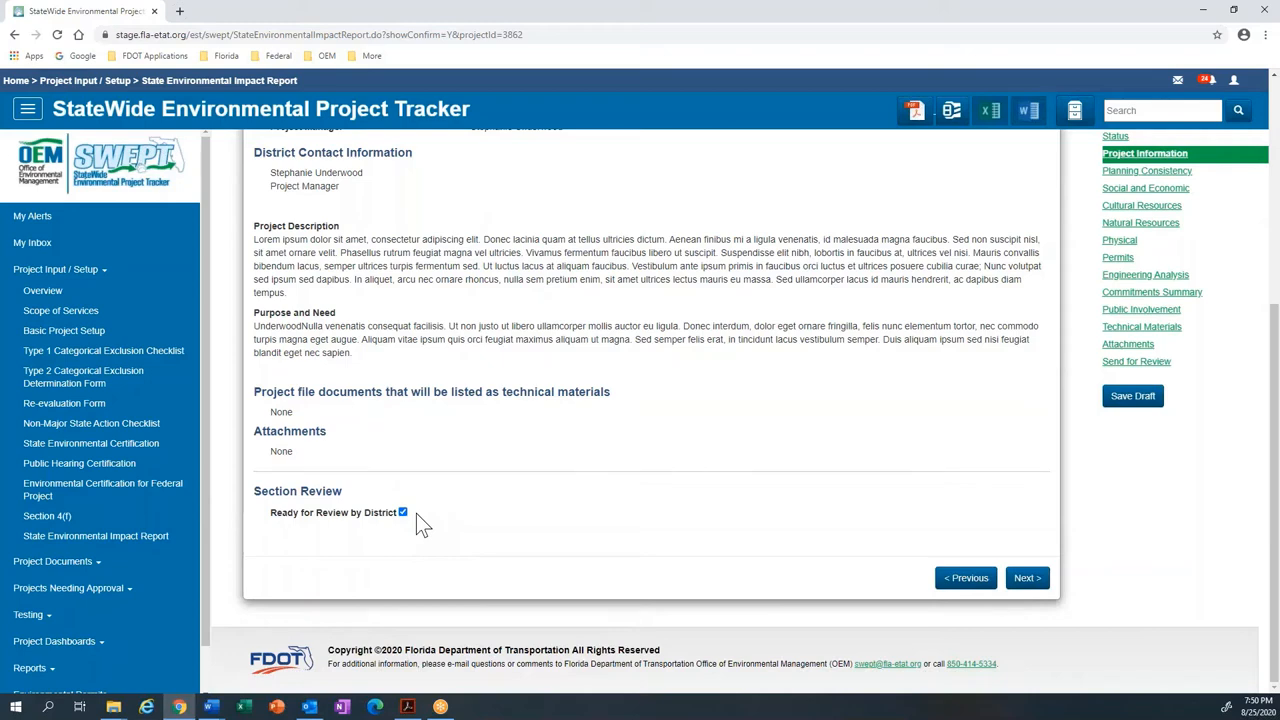
{"action": "left_click", "coordinate": [1028, 580]}
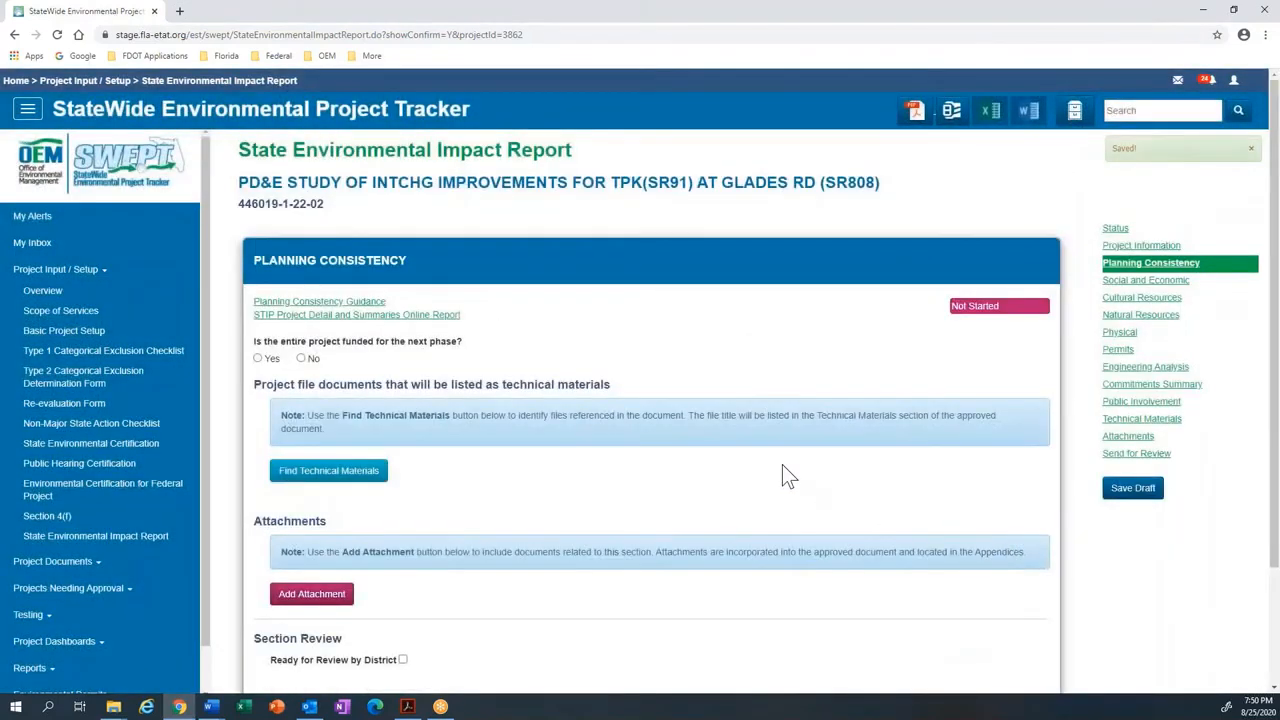
Step: Compare the Yes and No options for whether the entire project is funded for the next phase, and settle on Yes
{"action": "scroll", "coordinate": [785, 475], "scroll_direction": "down", "scroll_amount": 1}
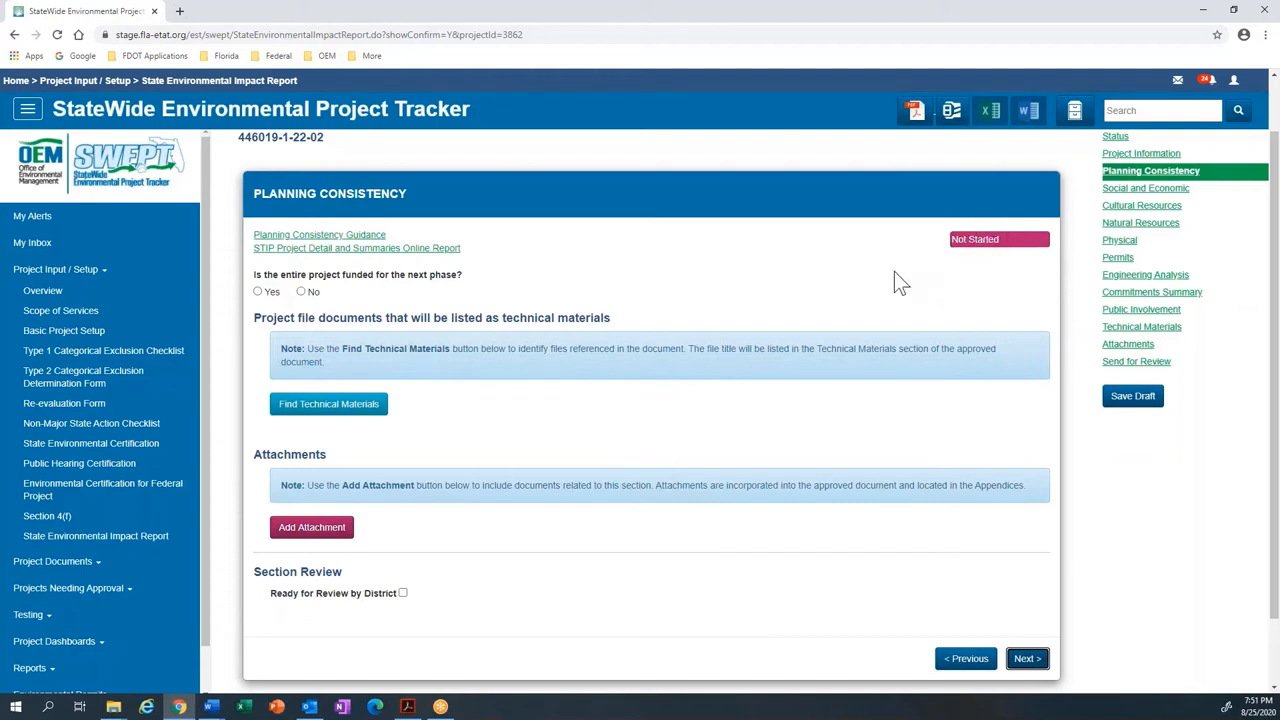
{"action": "scroll", "coordinate": [894, 271], "scroll_direction": "down", "scroll_amount": 1}
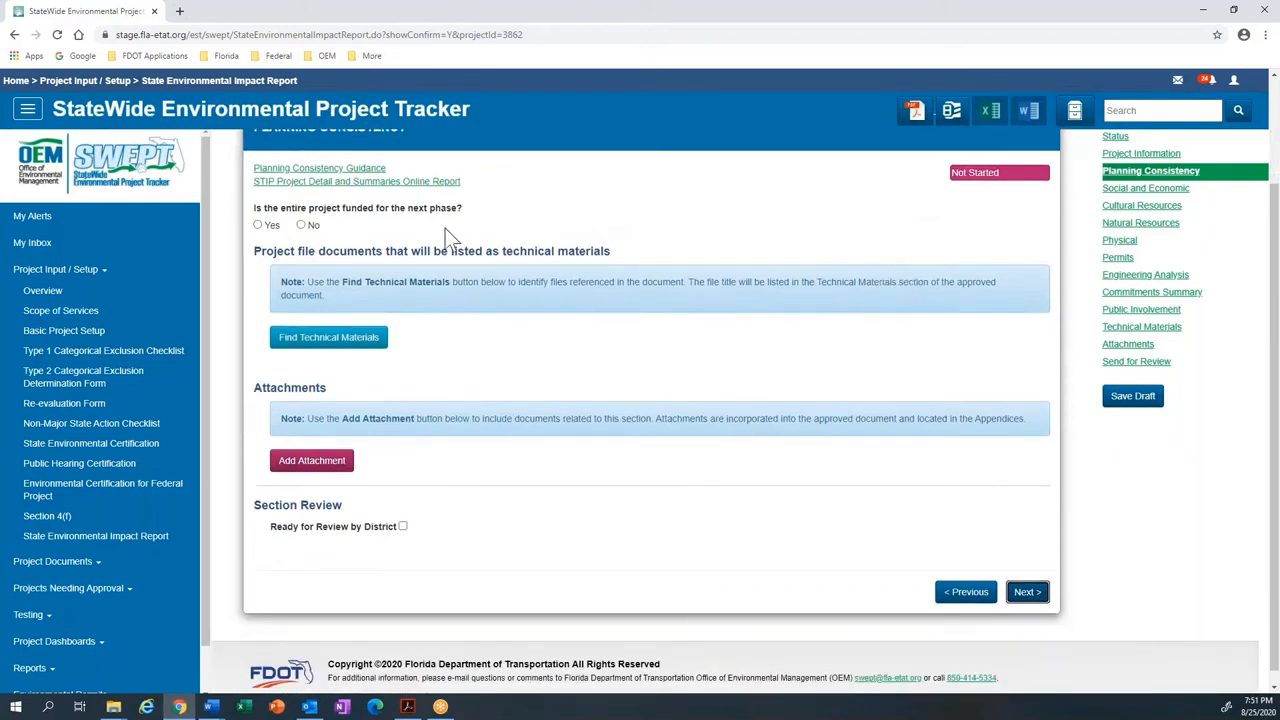
{"action": "left_click", "coordinate": [257, 225]}
{"action": "left_click", "coordinate": [257, 225]}
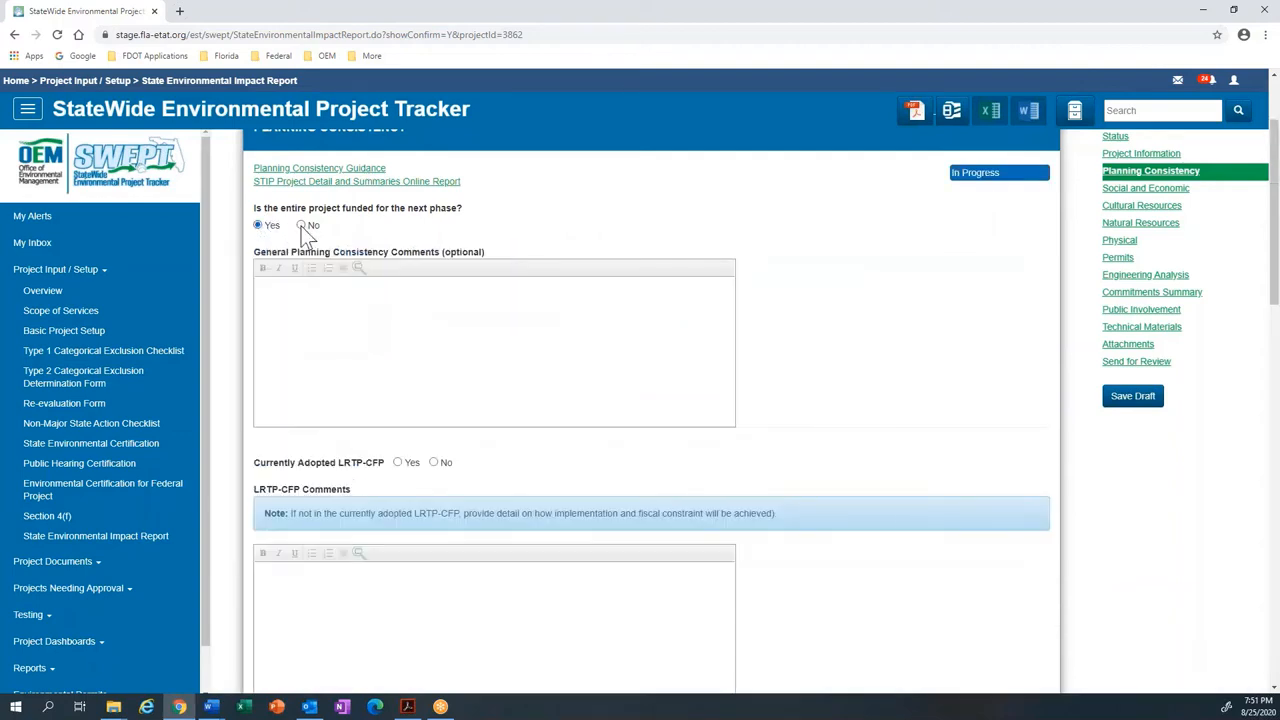
{"action": "left_click", "coordinate": [301, 225]}
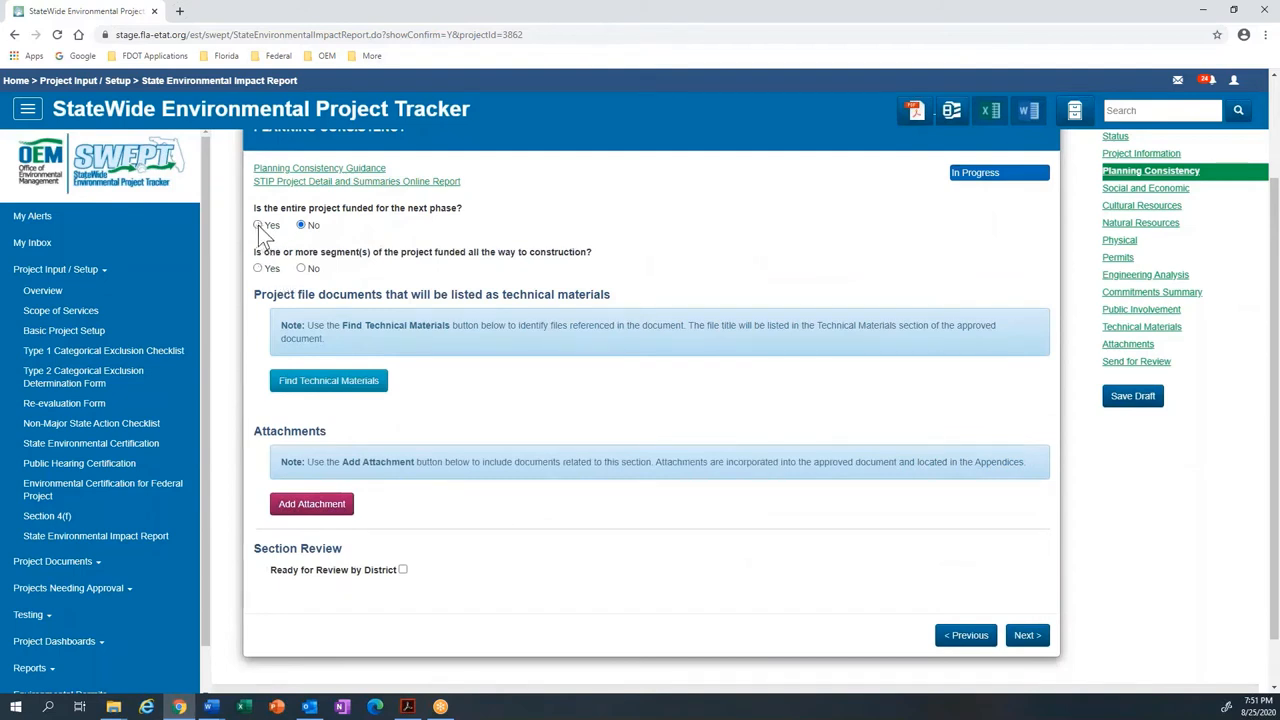
{"action": "left_click", "coordinate": [259, 226]}
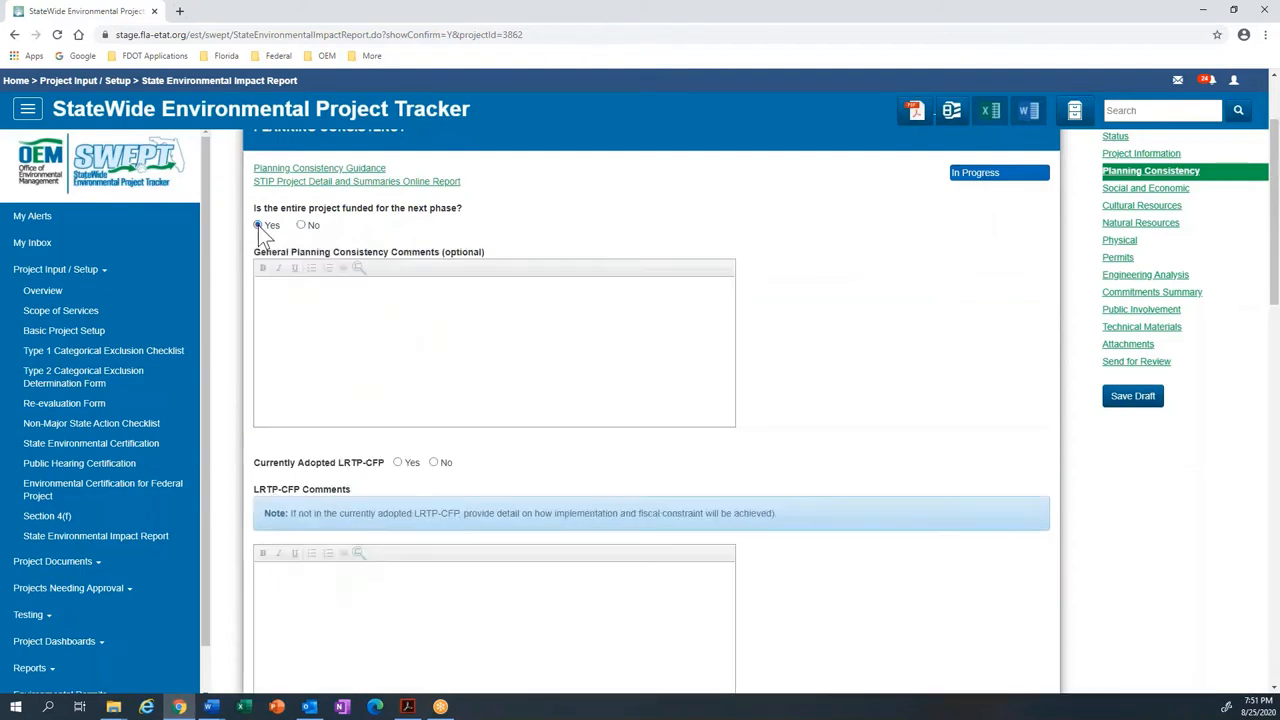
{"action": "left_click", "coordinate": [334, 296]}
Step: Set Currently Adopted LRTP-CFP to Yes and review the LRTP-CFP comments note and the TIP/STIP phase table
{"action": "scroll", "coordinate": [517, 323], "scroll_direction": "down", "scroll_amount": 1}
{"action": "scroll", "coordinate": [517, 323], "scroll_direction": "down", "scroll_amount": 1}
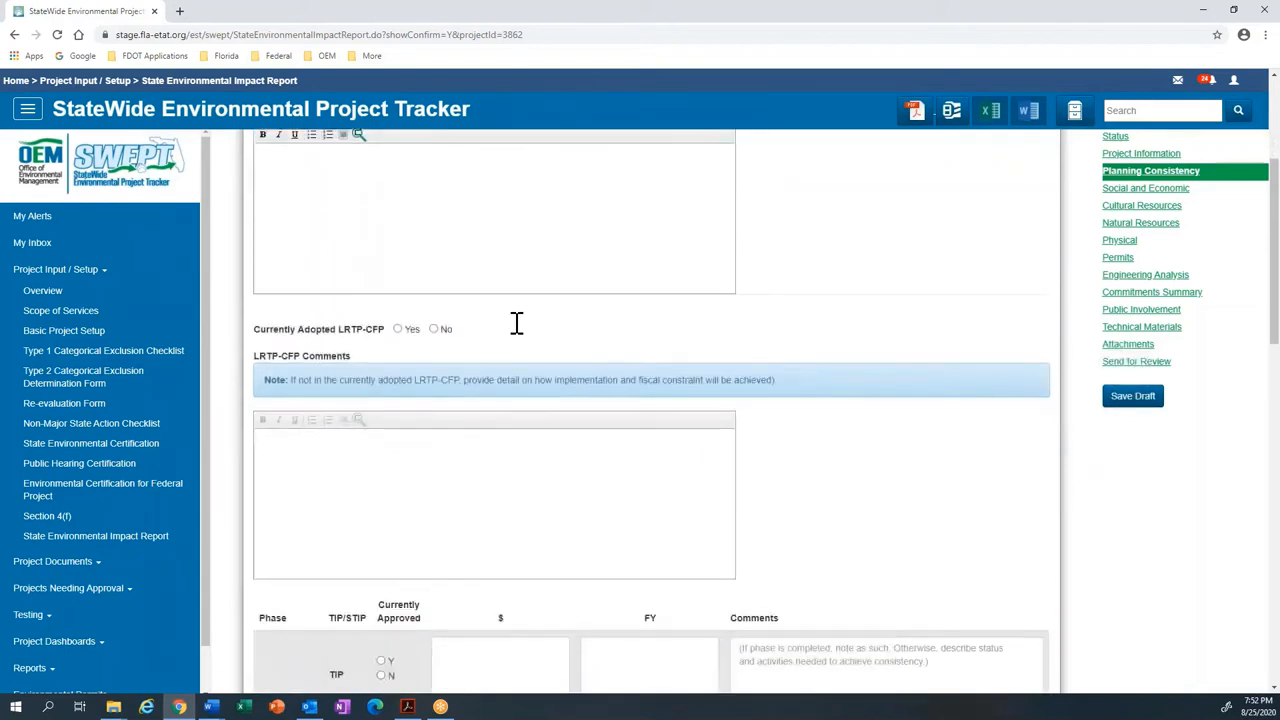
{"action": "left_click", "coordinate": [433, 329]}
{"action": "scroll", "coordinate": [414, 348], "scroll_direction": "down", "scroll_amount": 1}
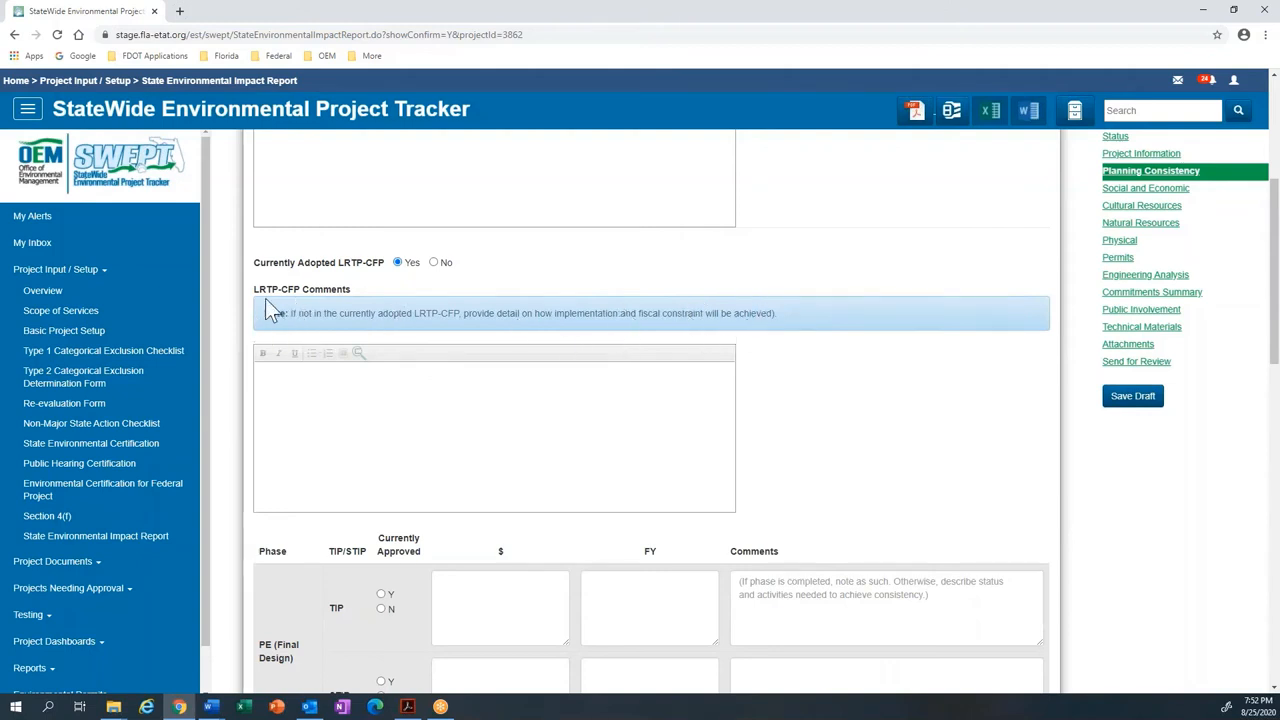
{"action": "left_click_drag", "start_coordinate": [262, 317], "coordinate": [285, 313]}
{"action": "scroll", "coordinate": [285, 313], "scroll_direction": "down", "scroll_amount": 1}
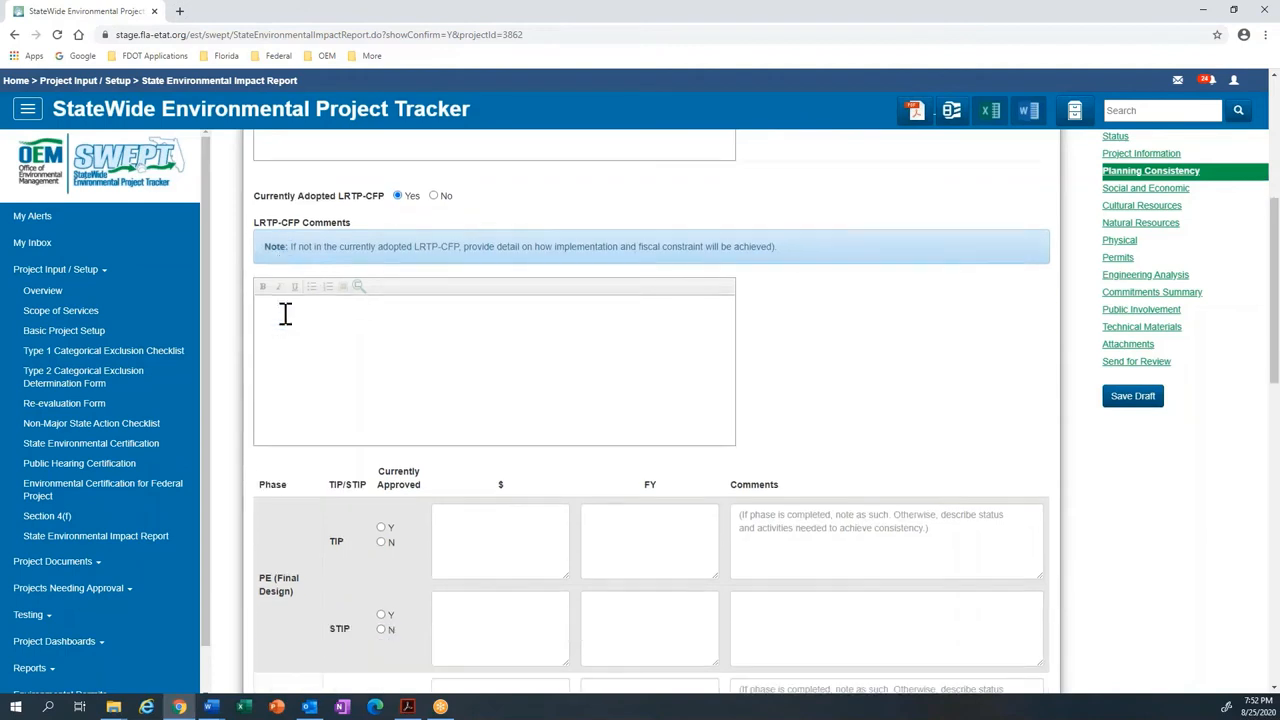
{"action": "scroll", "coordinate": [285, 313], "scroll_direction": "down", "scroll_amount": 4}
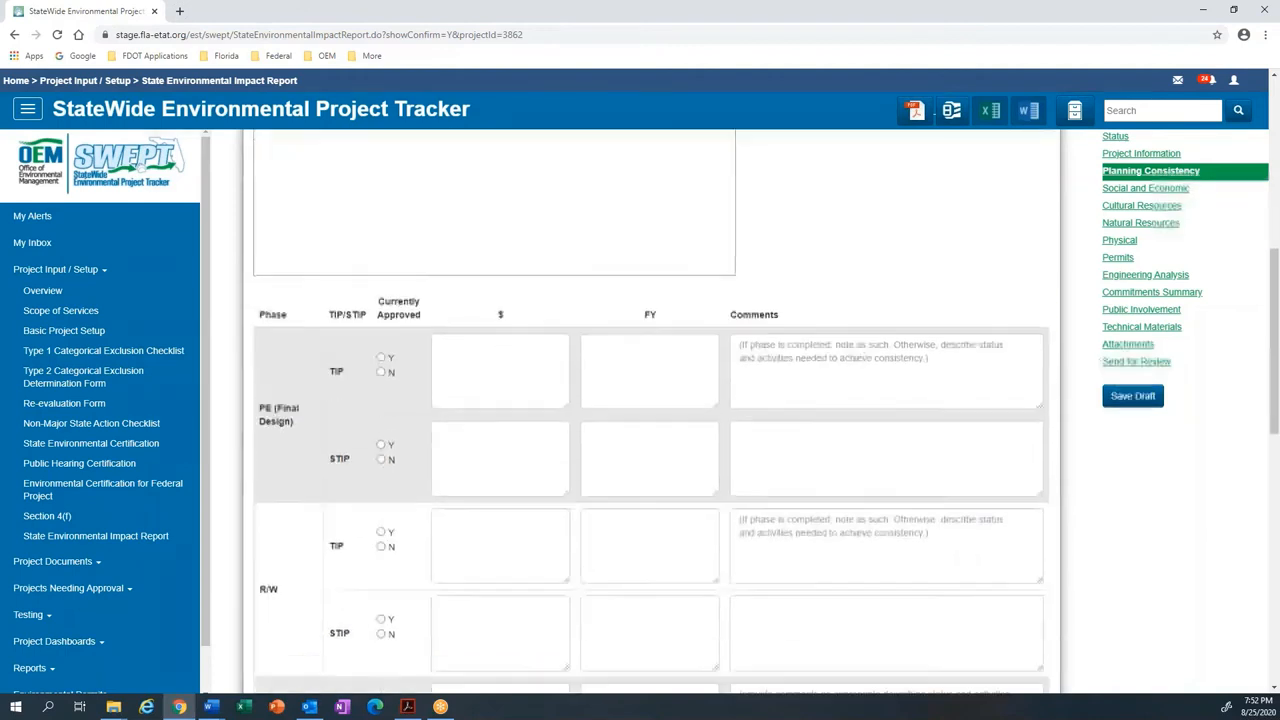
Step: Enter 100000 as the TIP dollar amount for the PE (Final Design) phase
{"action": "left_click", "coordinate": [485, 262]}
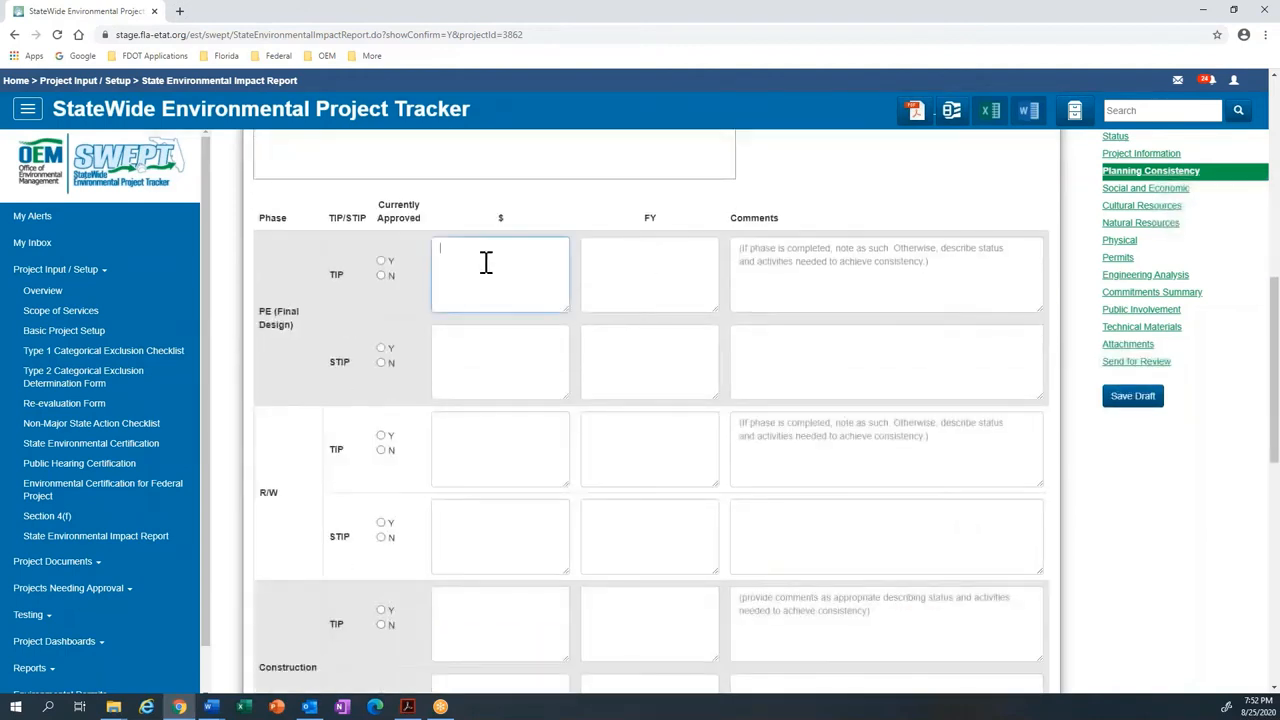
{"action": "type", "text": "100000"}
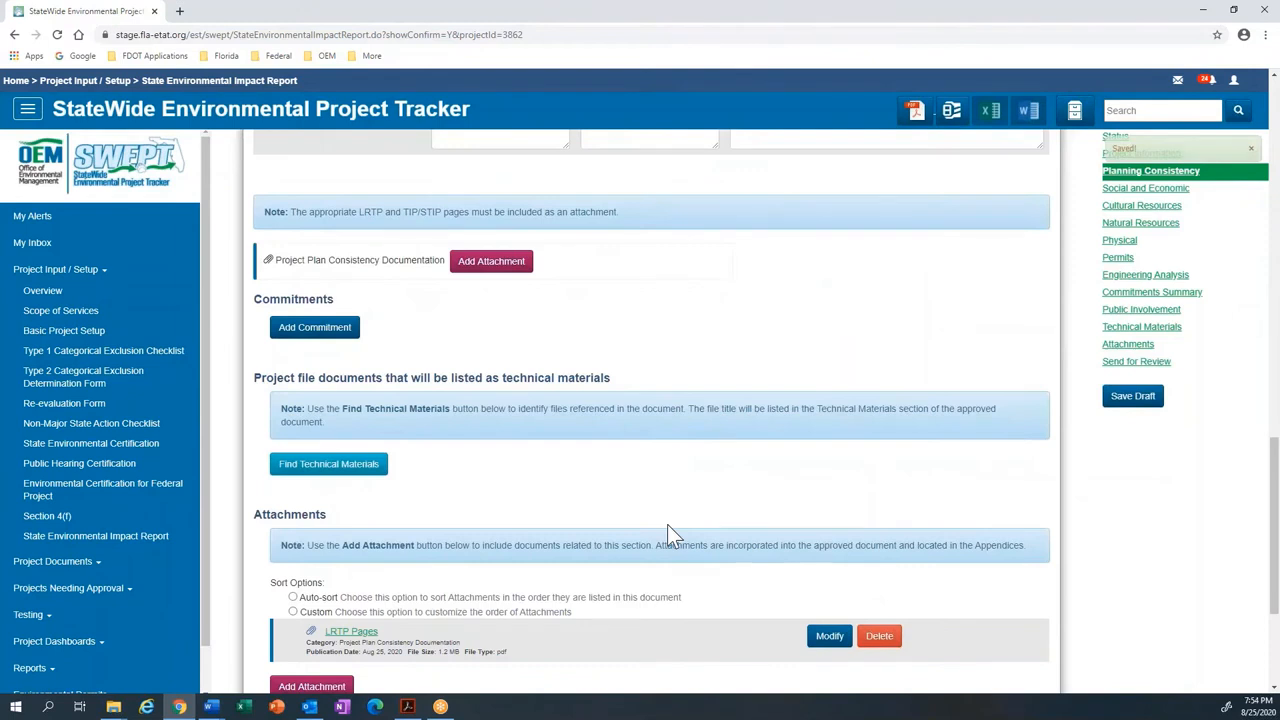
Step: Add a Planning Consistency commitment with the text beginning "Aliquam vitae ipsum quis orci feugiat maximus aliquam ut magna."
{"action": "left_click", "coordinate": [340, 335]}
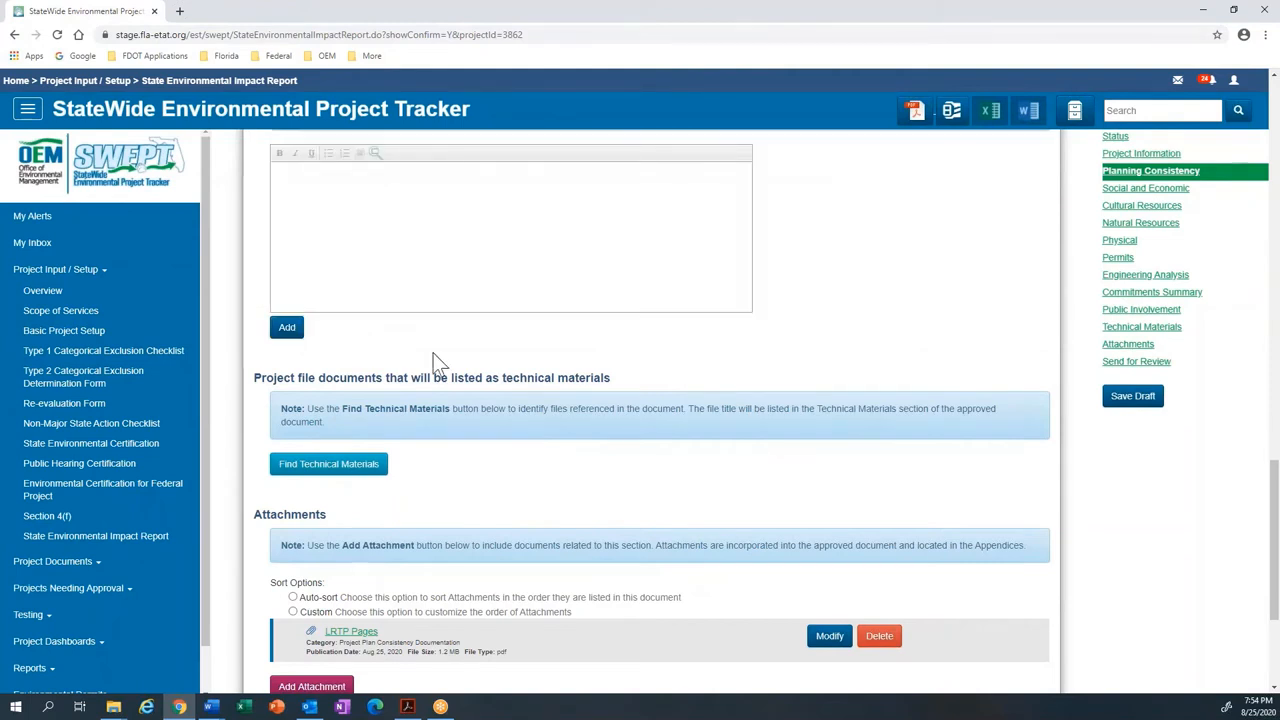
{"action": "scroll", "coordinate": [433, 353], "scroll_direction": "up", "scroll_amount": 1}
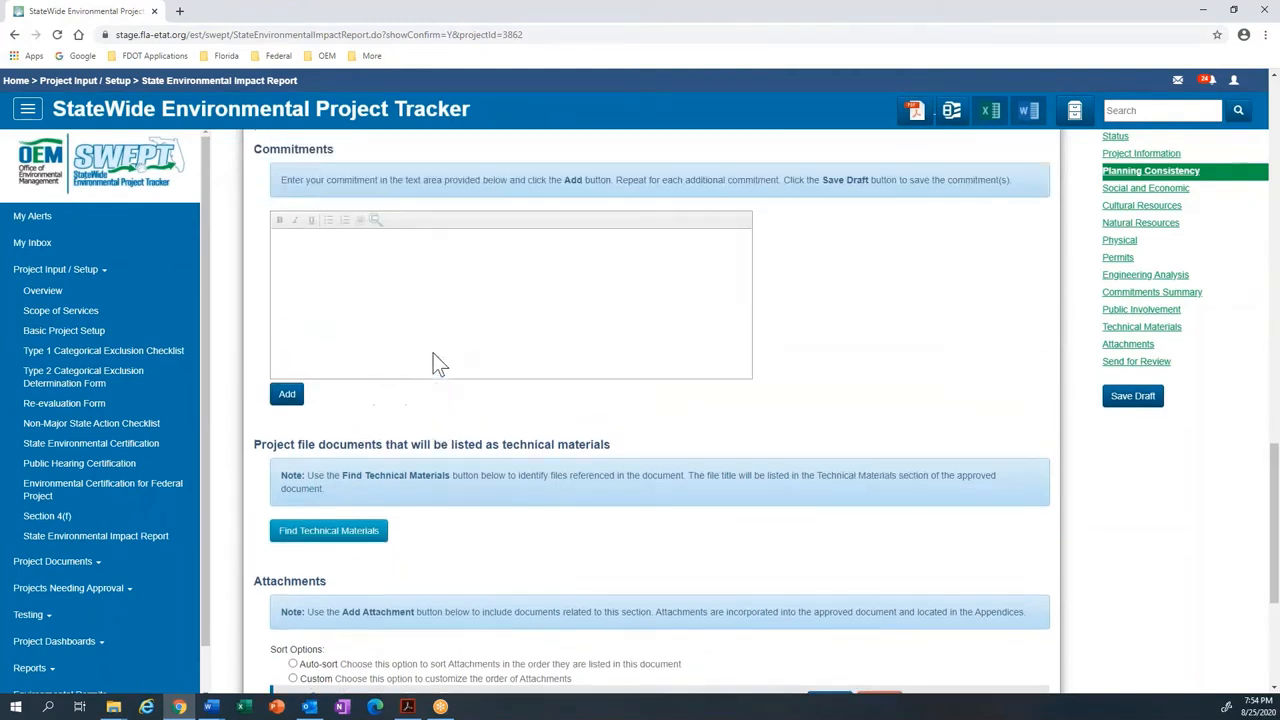
{"action": "left_click", "coordinate": [346, 261]}
{"action": "key", "text": "alt+Tab"}
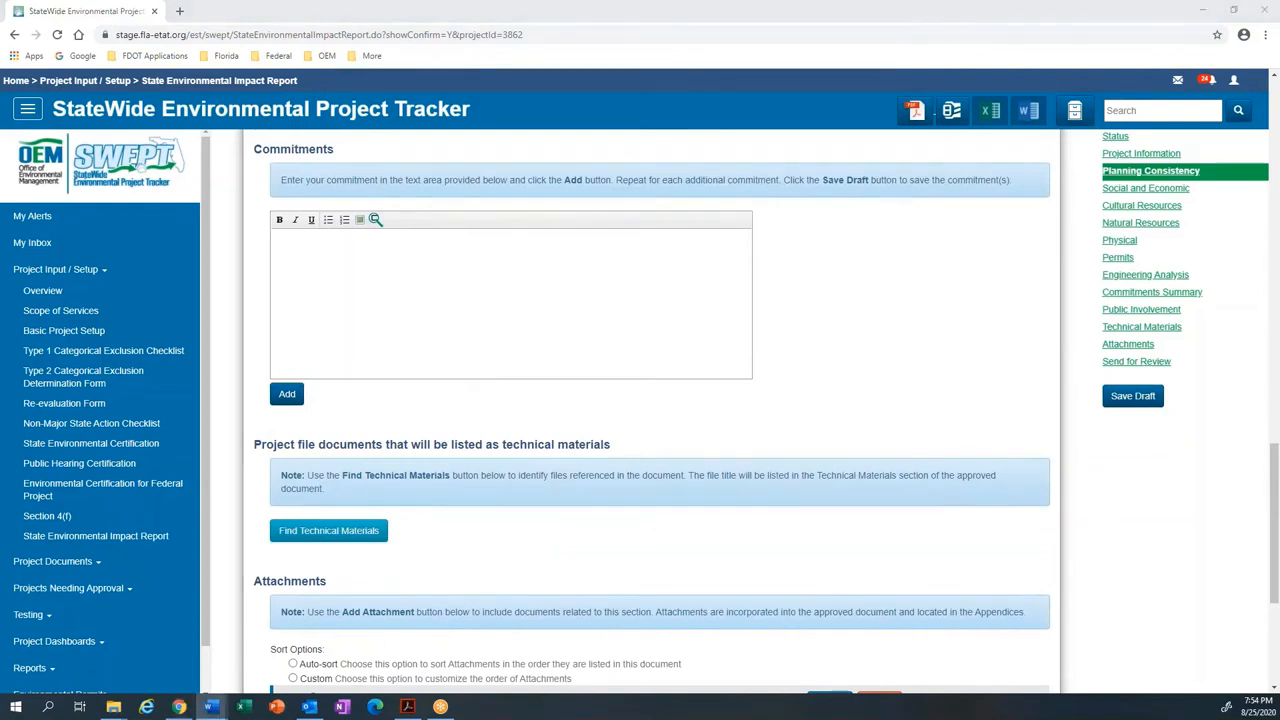
{"action": "left_click", "coordinate": [491, 254]}
{"action": "type", "text": "Aliquam vitae ipsum quis orci feugiat maximus aliquam ut magna. Sed semper felis erat, in tincidunt lacus vestibulum semper."}
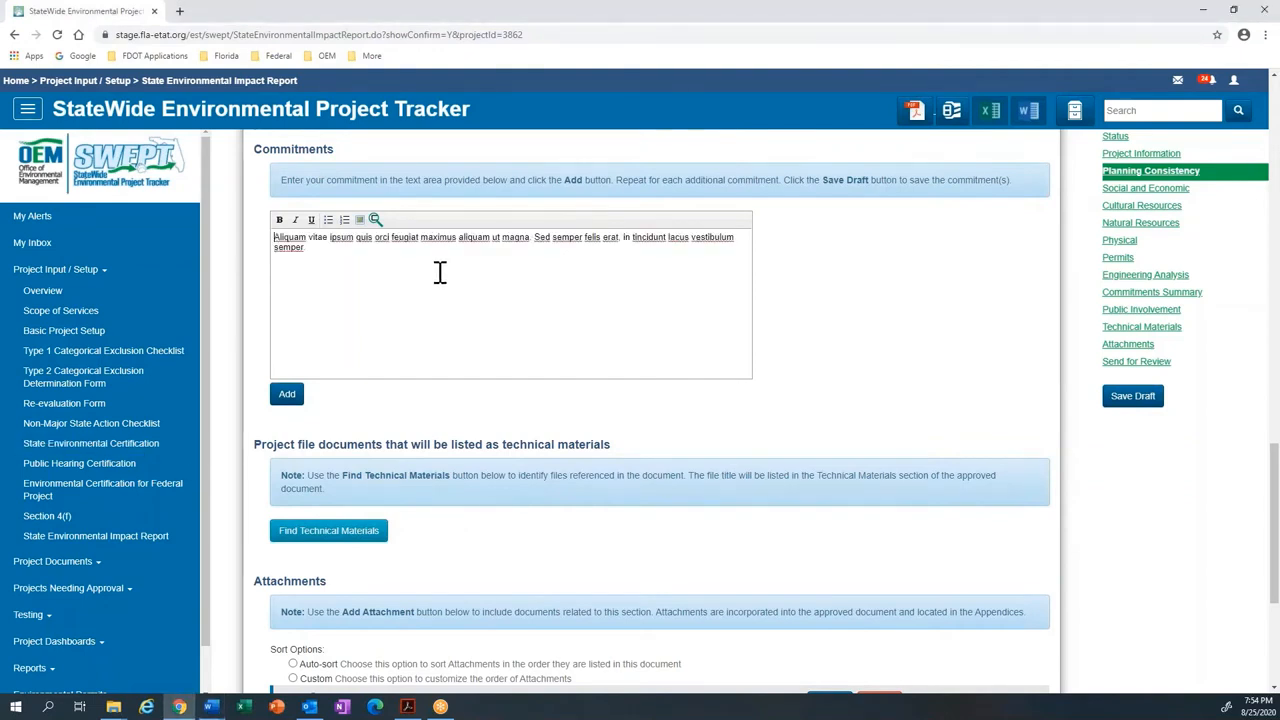
{"action": "left_click", "coordinate": [287, 394]}
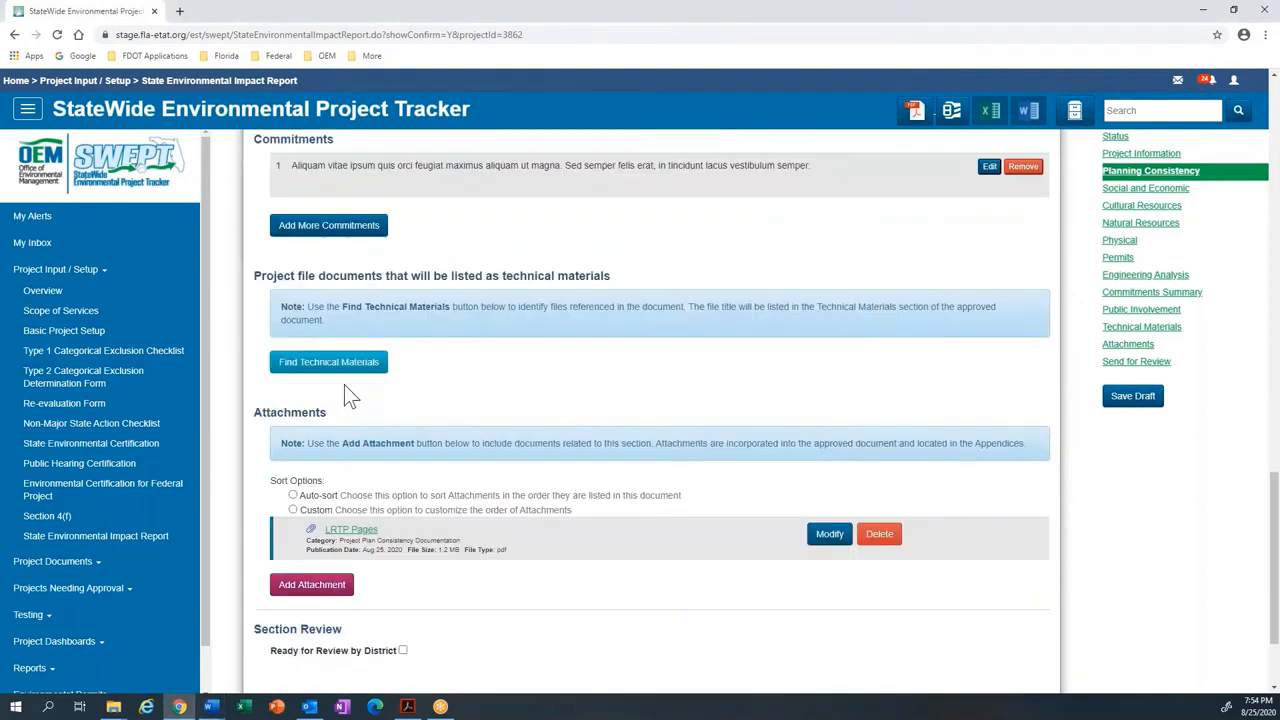
Step: Add a second Planning Consistency commitment reading "Phasellus rutrum feugiat magna vel ultricies. Vivamus fermentum faucibus libero ut suscipit. Suspendisse elit nibh"
{"action": "scroll", "coordinate": [350, 375], "scroll_direction": "up", "scroll_amount": 1}
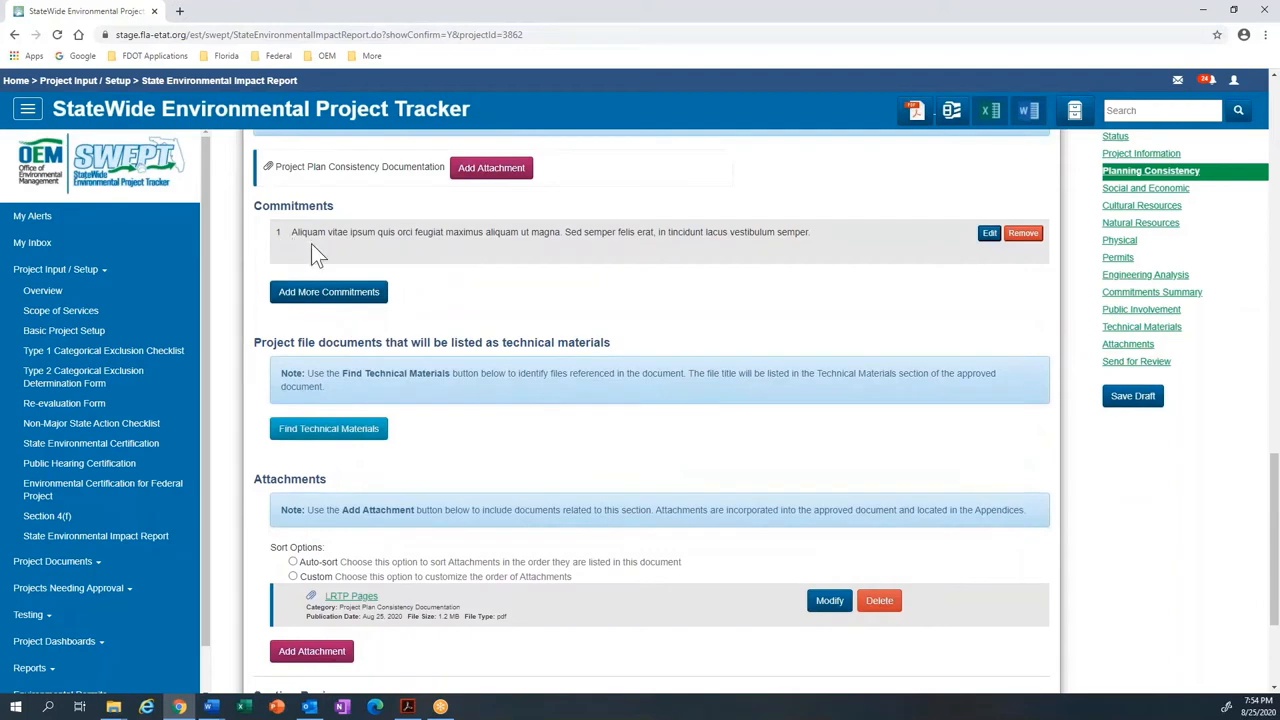
{"action": "left_click", "coordinate": [327, 297]}
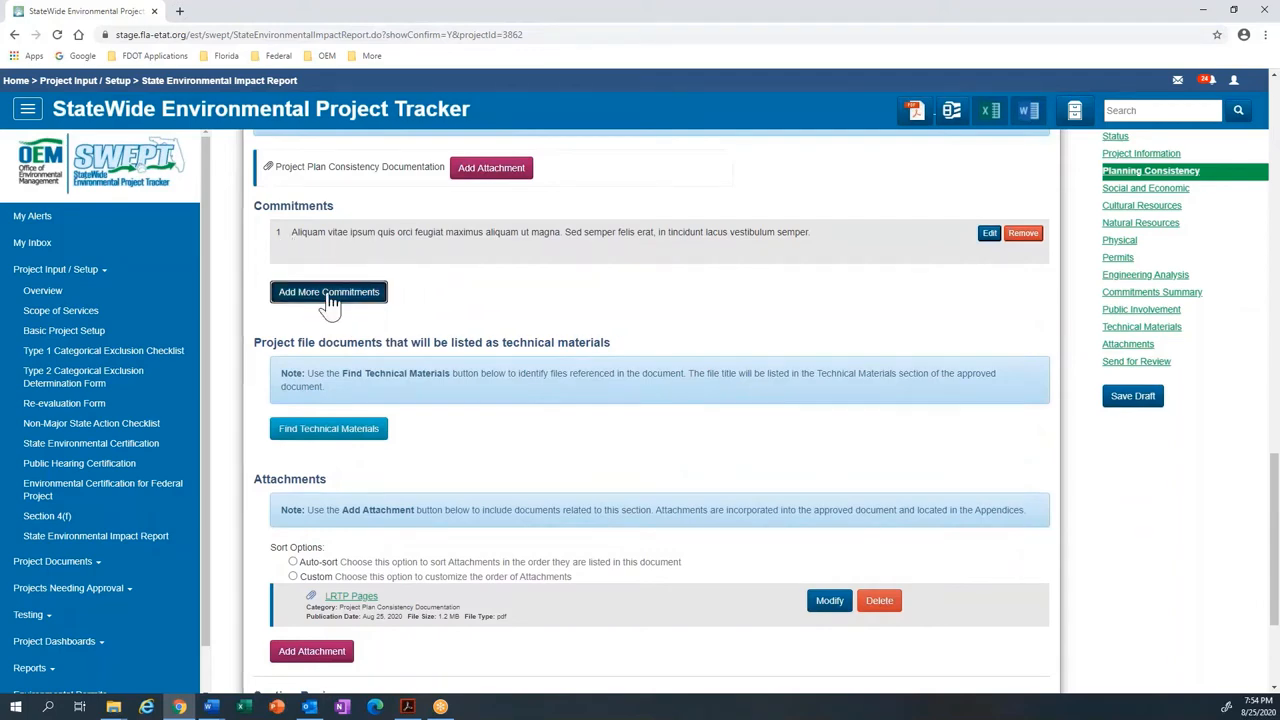
{"action": "left_click", "coordinate": [301, 200]}
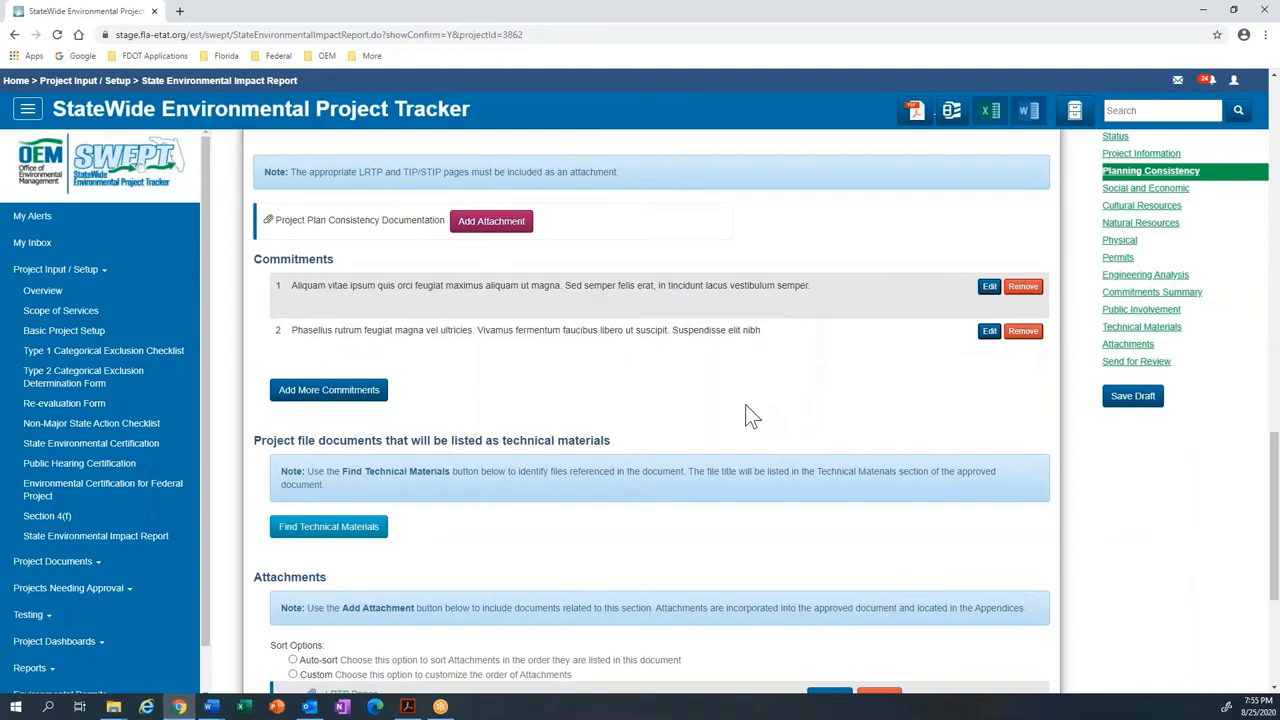
Step: Review the commitments and attachments, mark Planning Consistency ready for district review, and continue to Social and Economic
{"action": "scroll", "coordinate": [750, 415], "scroll_direction": "down", "scroll_amount": 1}
{"action": "scroll", "coordinate": [615, 425], "scroll_direction": "down", "scroll_amount": 2}
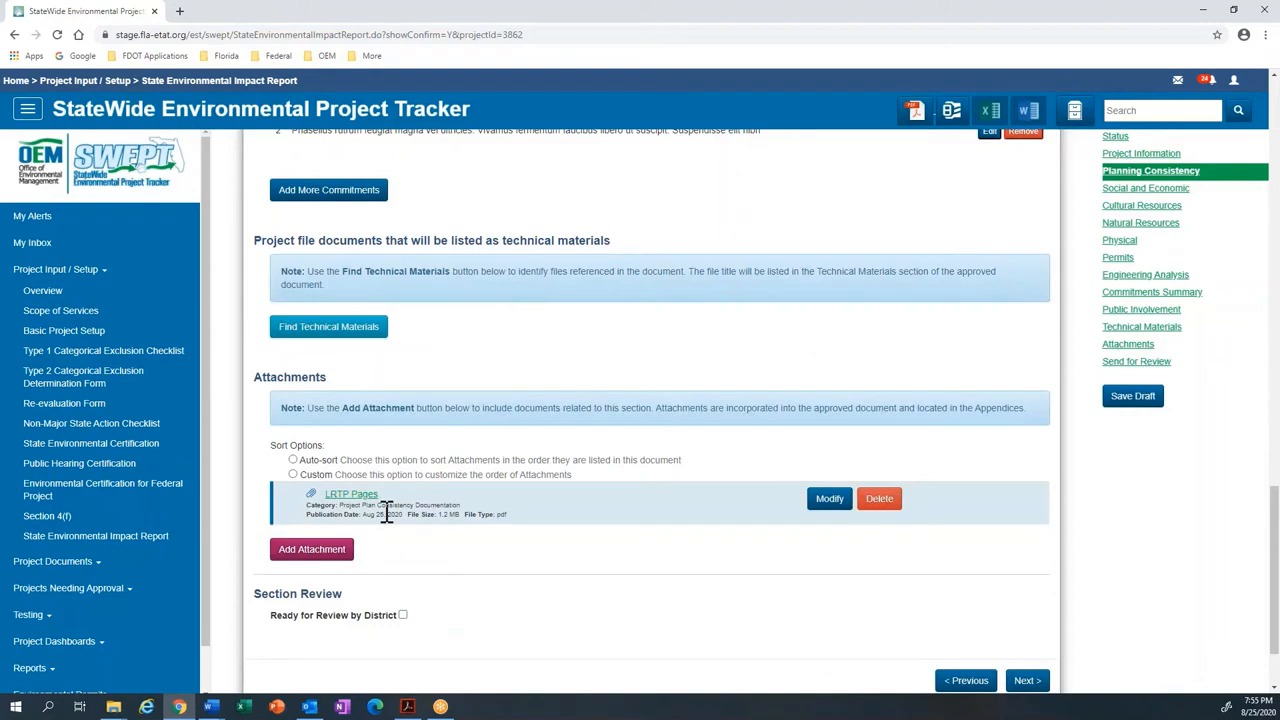
{"action": "scroll", "coordinate": [386, 512], "scroll_direction": "up", "scroll_amount": 3}
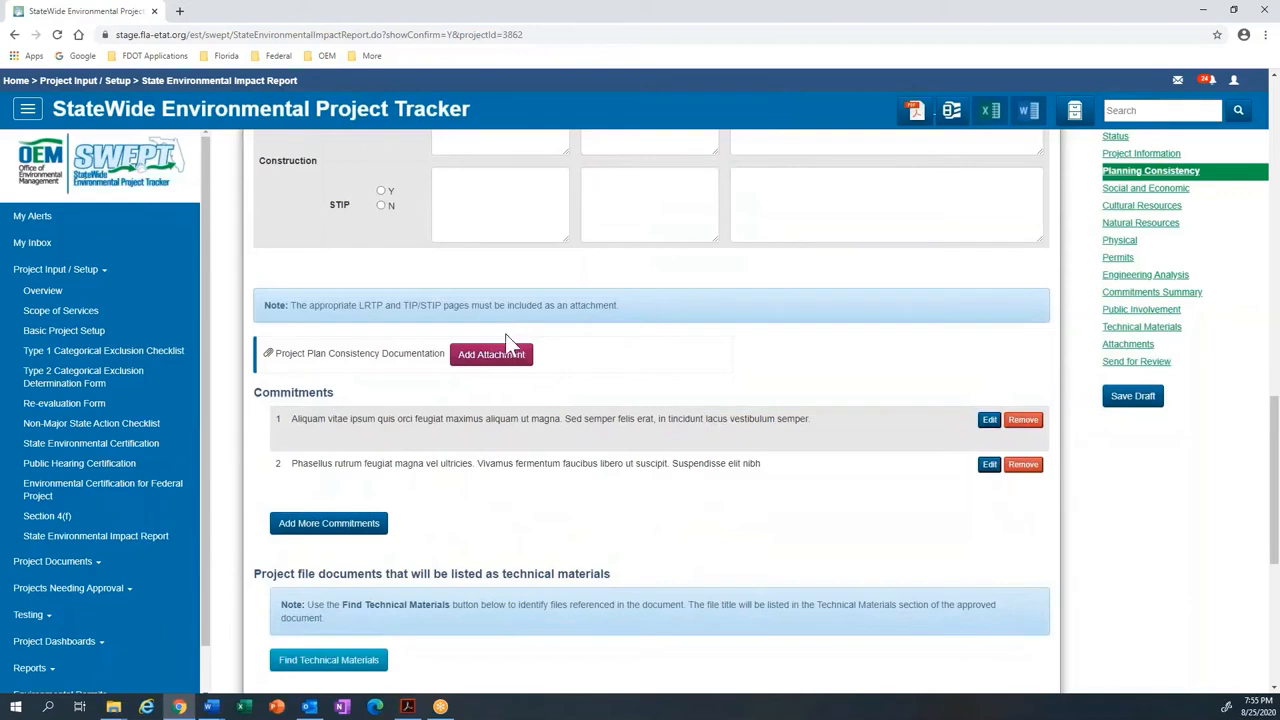
{"action": "scroll", "coordinate": [644, 375], "scroll_direction": "down", "scroll_amount": 3}
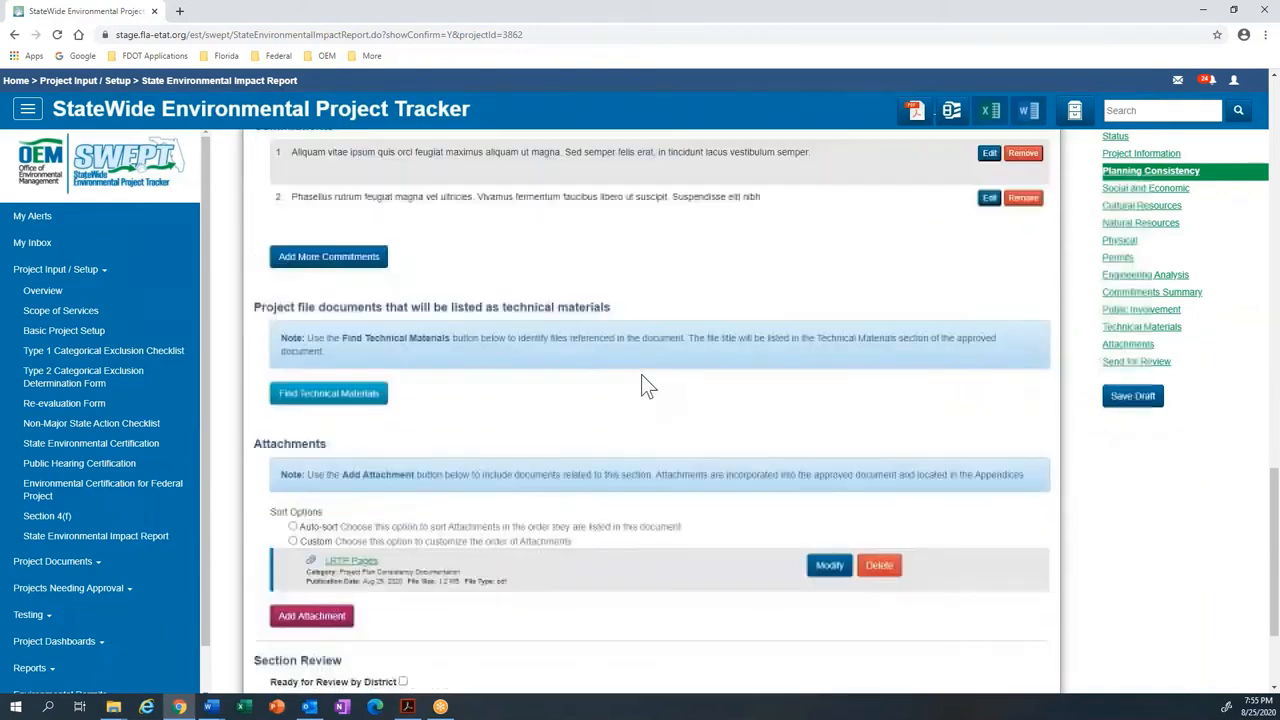
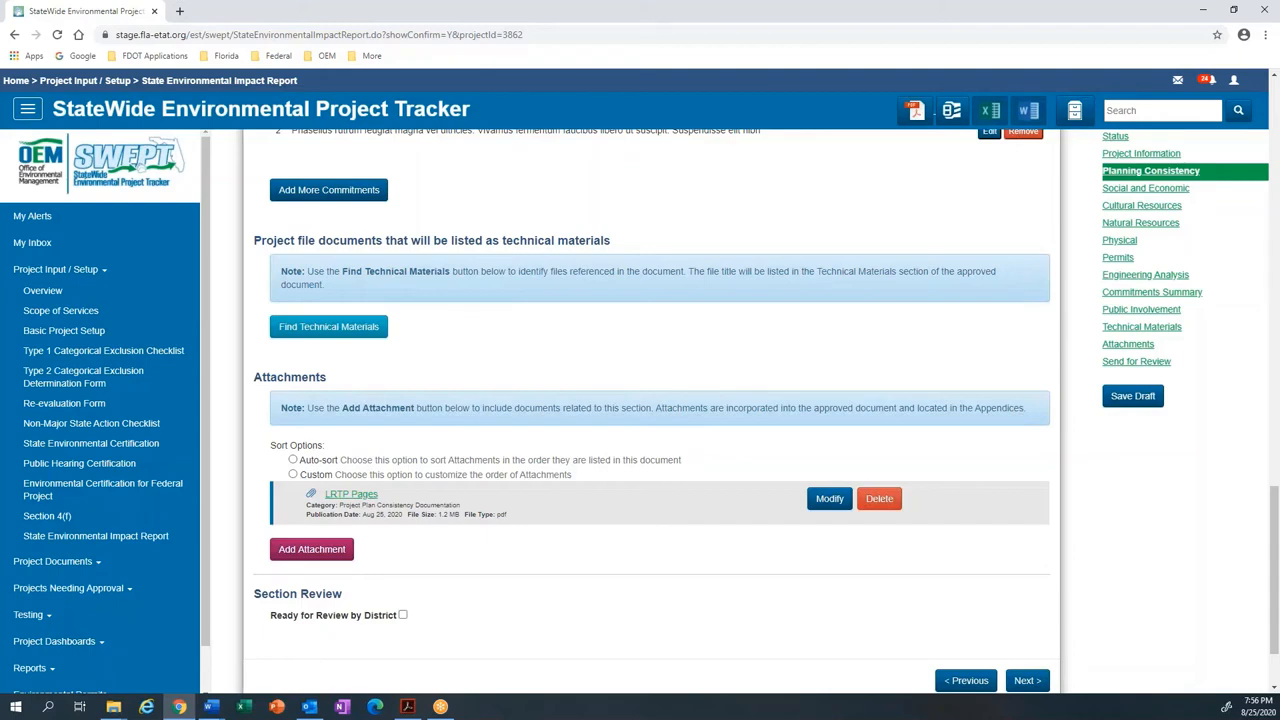
{"action": "scroll", "coordinate": [467, 444], "scroll_direction": "down", "scroll_amount": 1}
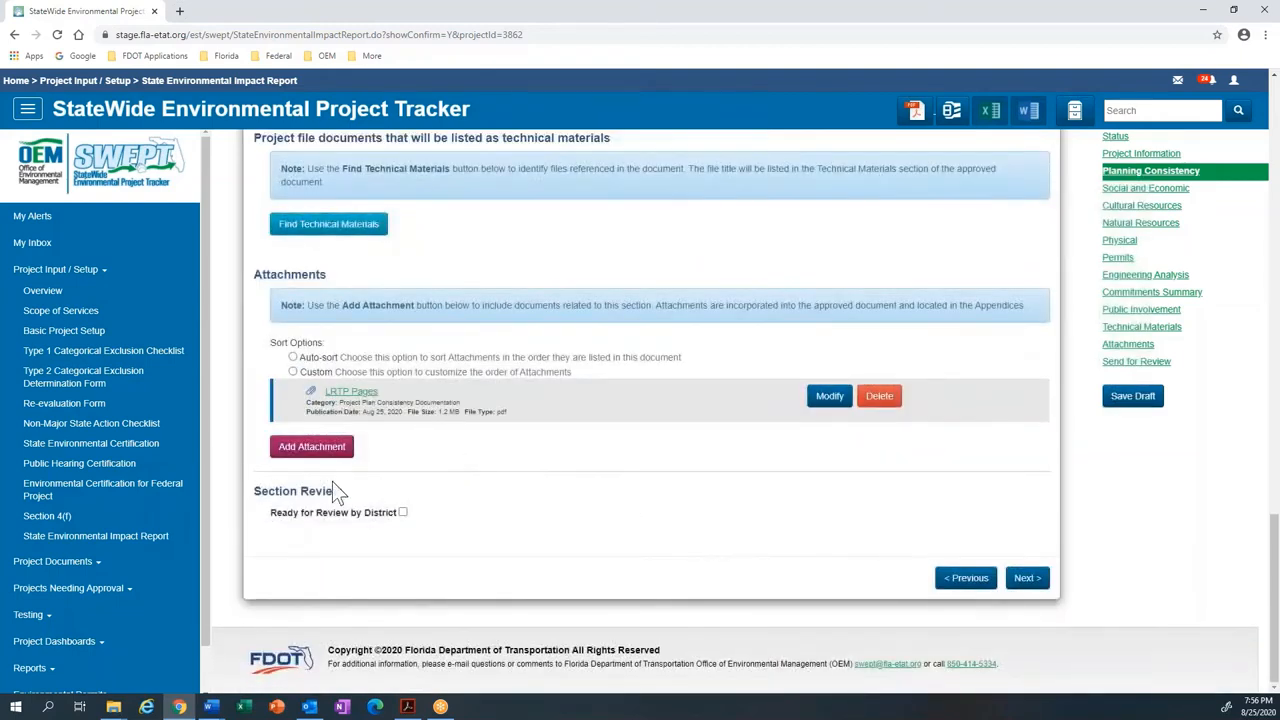
{"action": "left_click", "coordinate": [403, 512]}
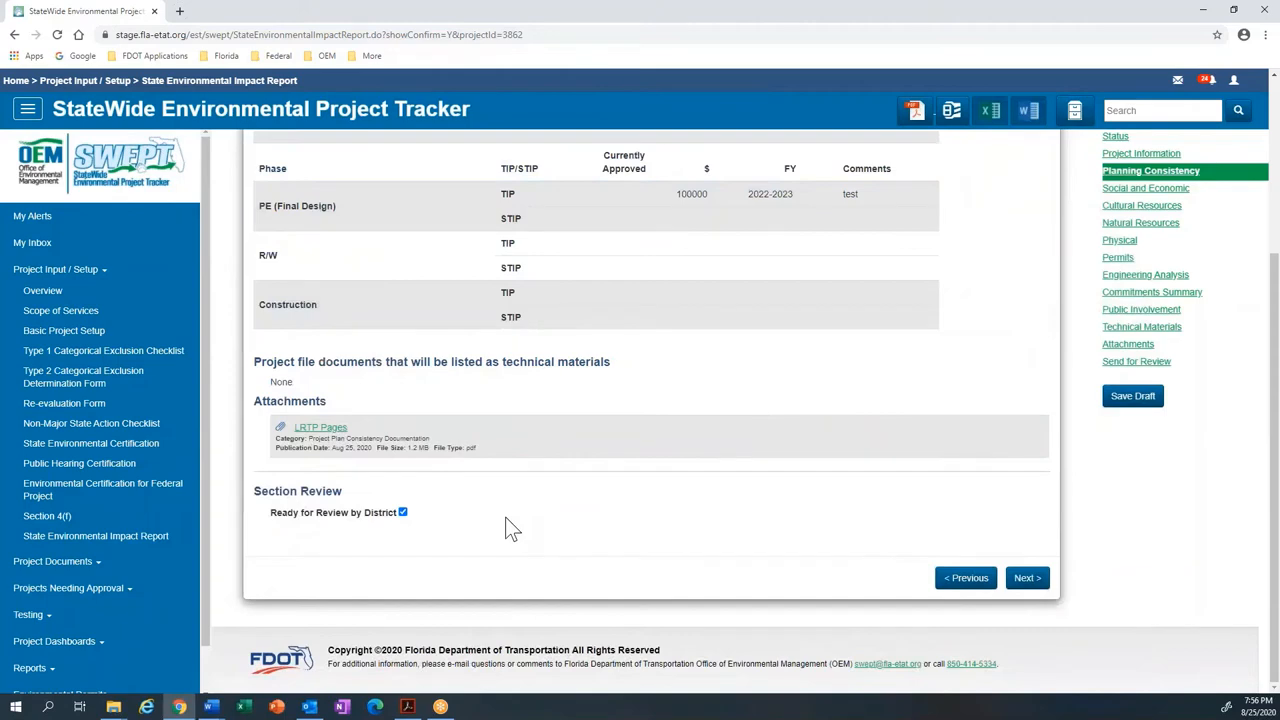
{"action": "left_click", "coordinate": [1027, 580]}
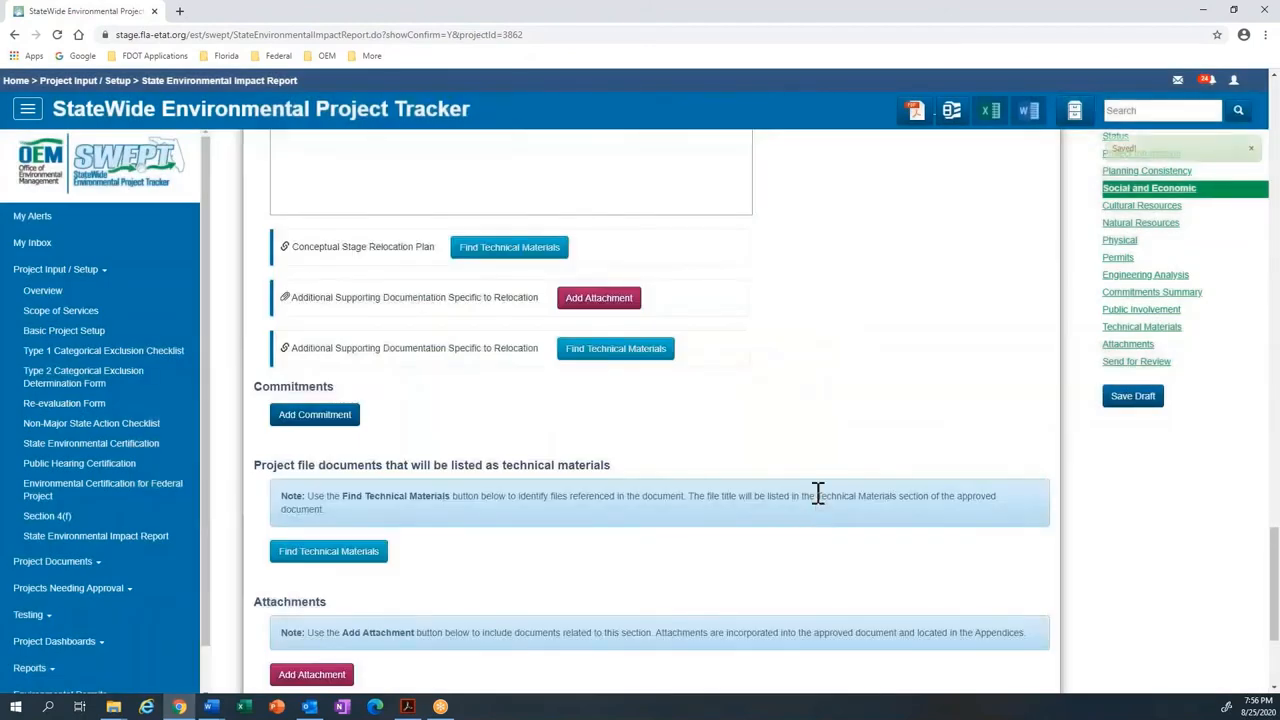
Step: Try the Enhancement and substantial impact options for Social Resources, returning them to unchecked and No
{"action": "scroll", "coordinate": [818, 493], "scroll_direction": "up", "scroll_amount": 6}
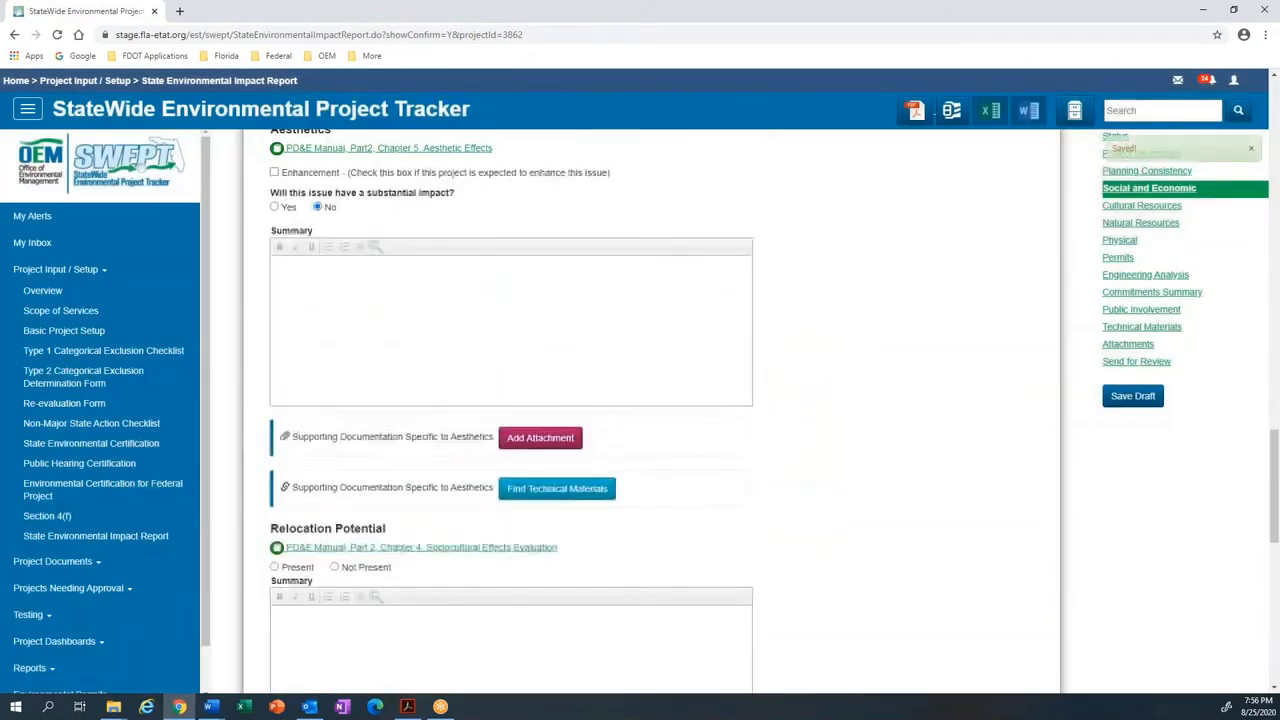
{"action": "scroll", "coordinate": [815, 495], "scroll_direction": "up", "scroll_amount": 12}
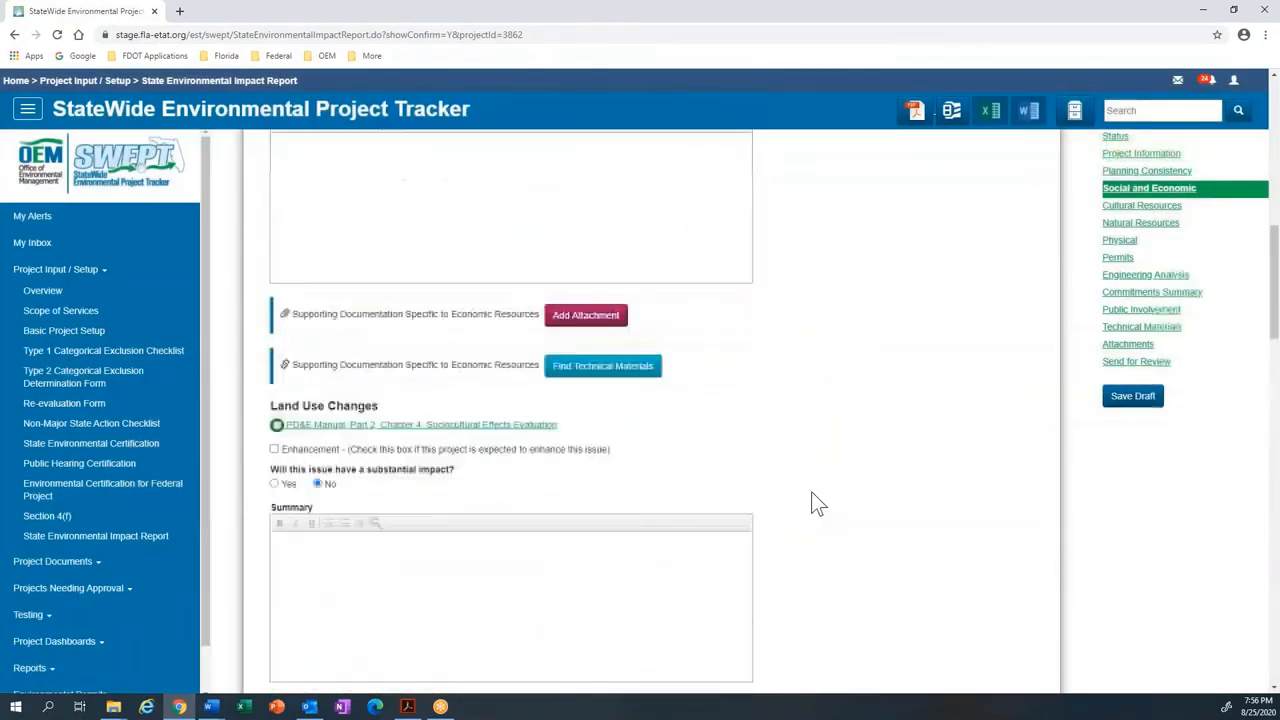
{"action": "scroll", "coordinate": [814, 503], "scroll_direction": "up", "scroll_amount": 6}
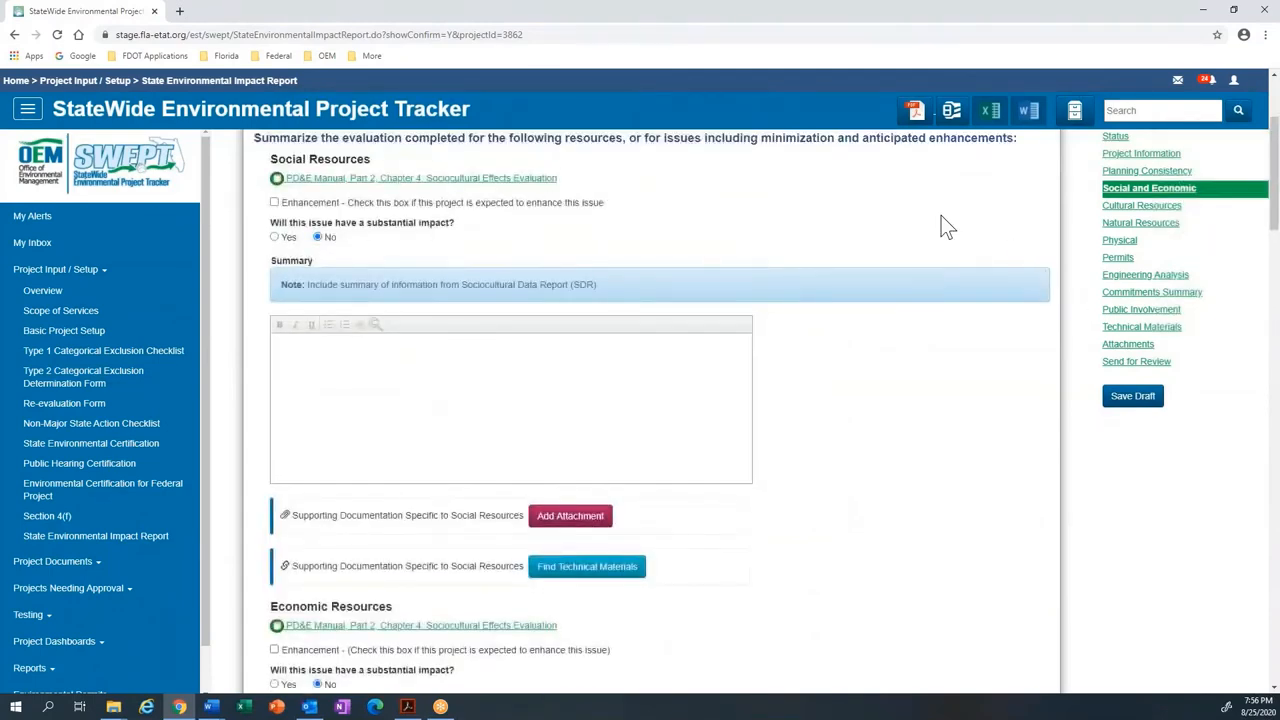
{"action": "scroll", "coordinate": [941, 220], "scroll_direction": "up", "scroll_amount": 2}
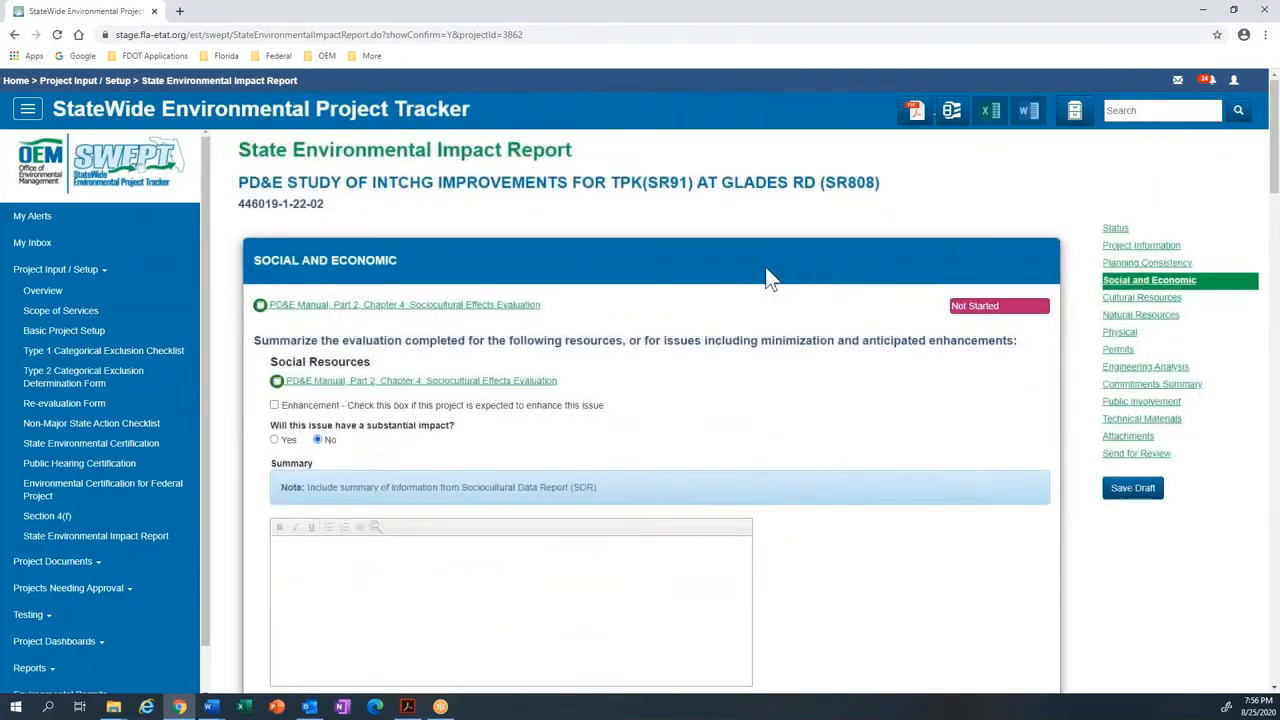
{"action": "scroll", "coordinate": [770, 280], "scroll_direction": "down", "scroll_amount": 1}
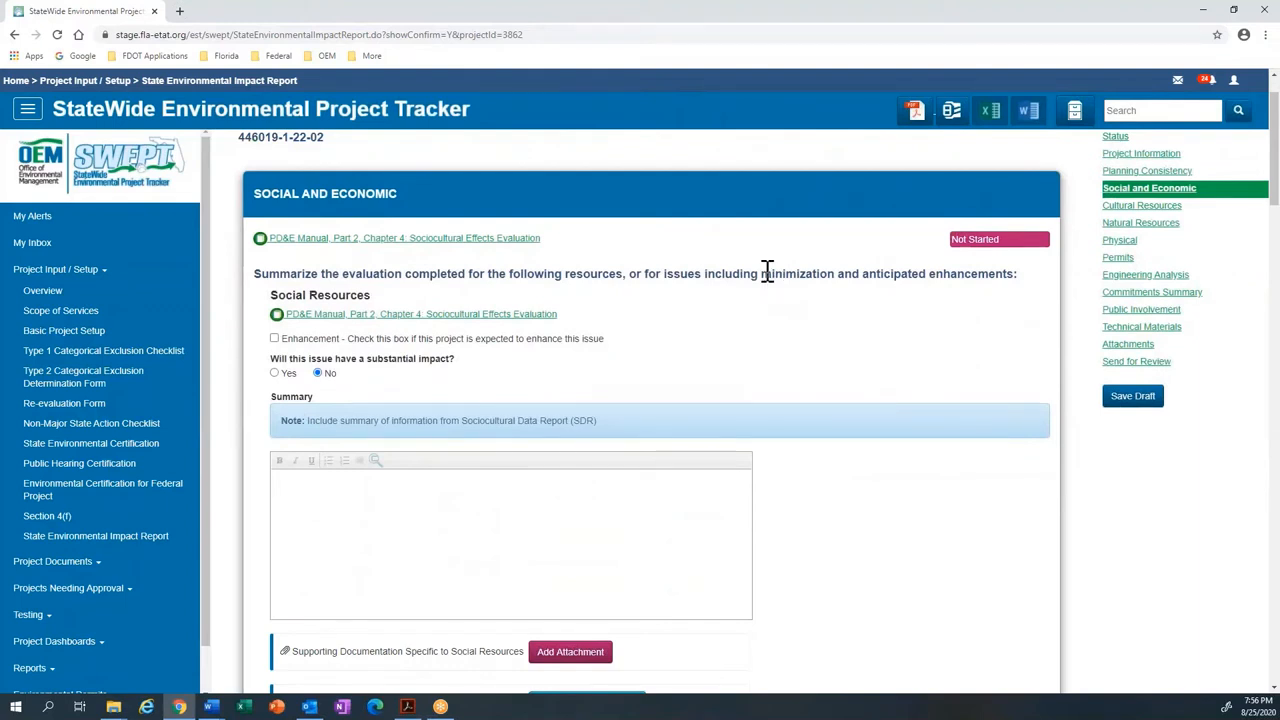
{"action": "scroll", "coordinate": [767, 272], "scroll_direction": "down", "scroll_amount": 1}
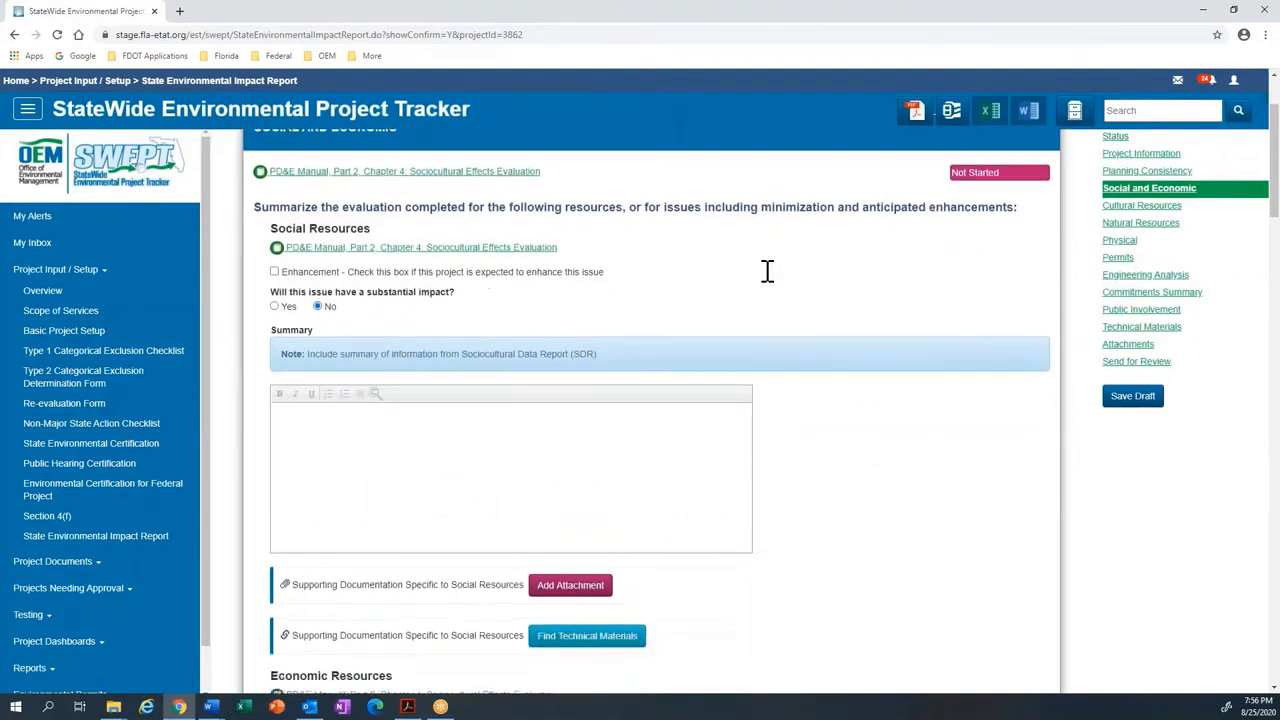
{"action": "left_click", "coordinate": [274, 272]}
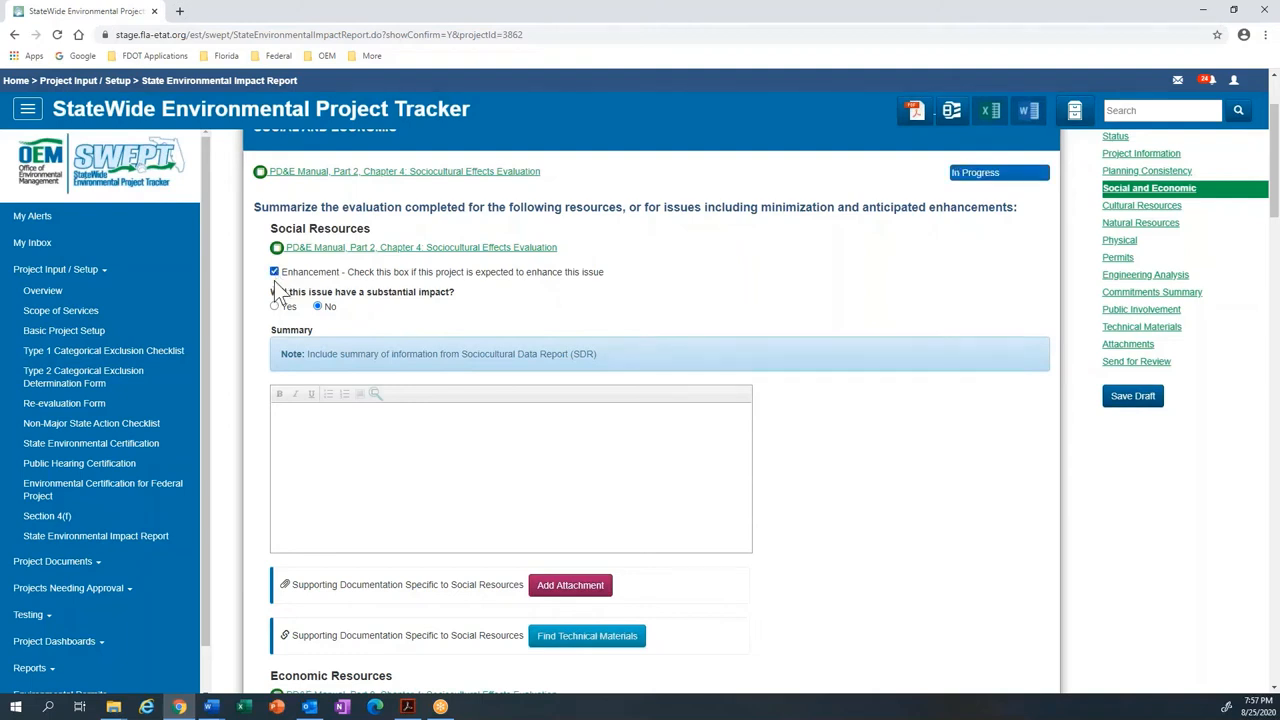
{"action": "left_click", "coordinate": [274, 272]}
{"action": "left_click", "coordinate": [274, 307]}
{"action": "left_click", "coordinate": [321, 311]}
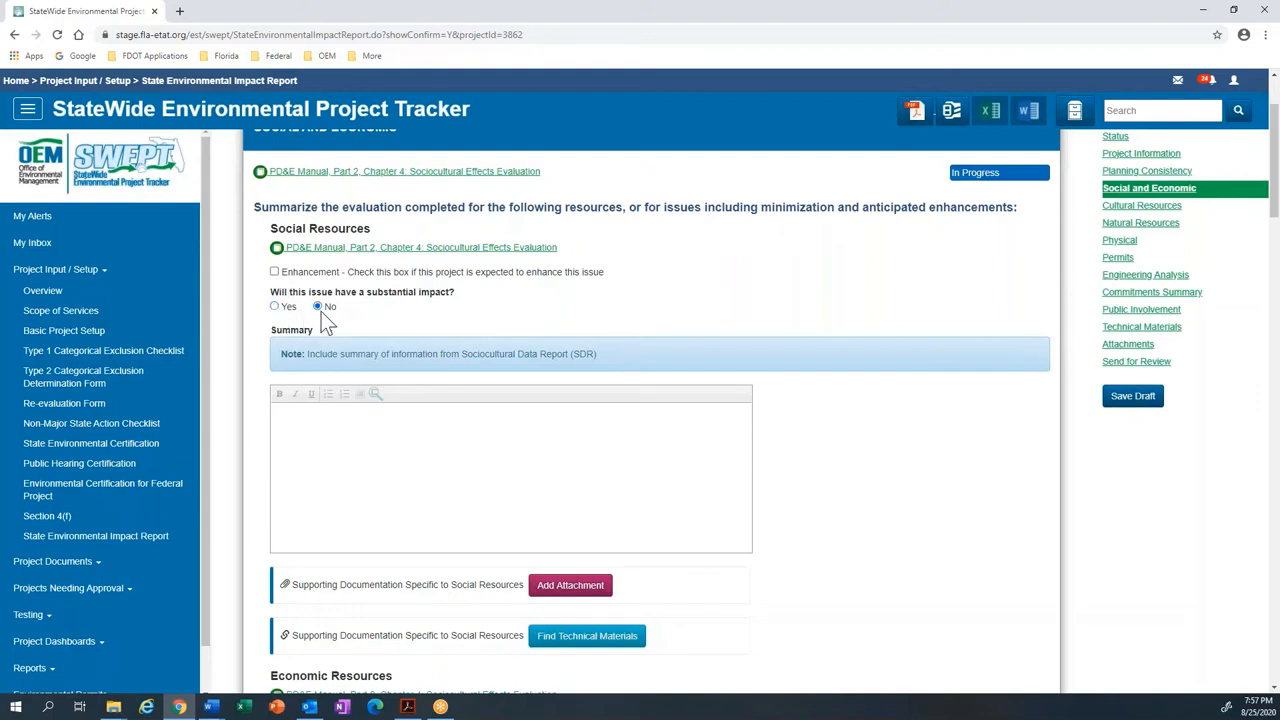
Step: Fill the Social Resources summary with the "primis in faucibus orci luctus et ultrices posuere cubilia curae" text from Word
{"action": "left_click", "coordinate": [324, 424]}
{"action": "key", "text": "alt+Tab"}
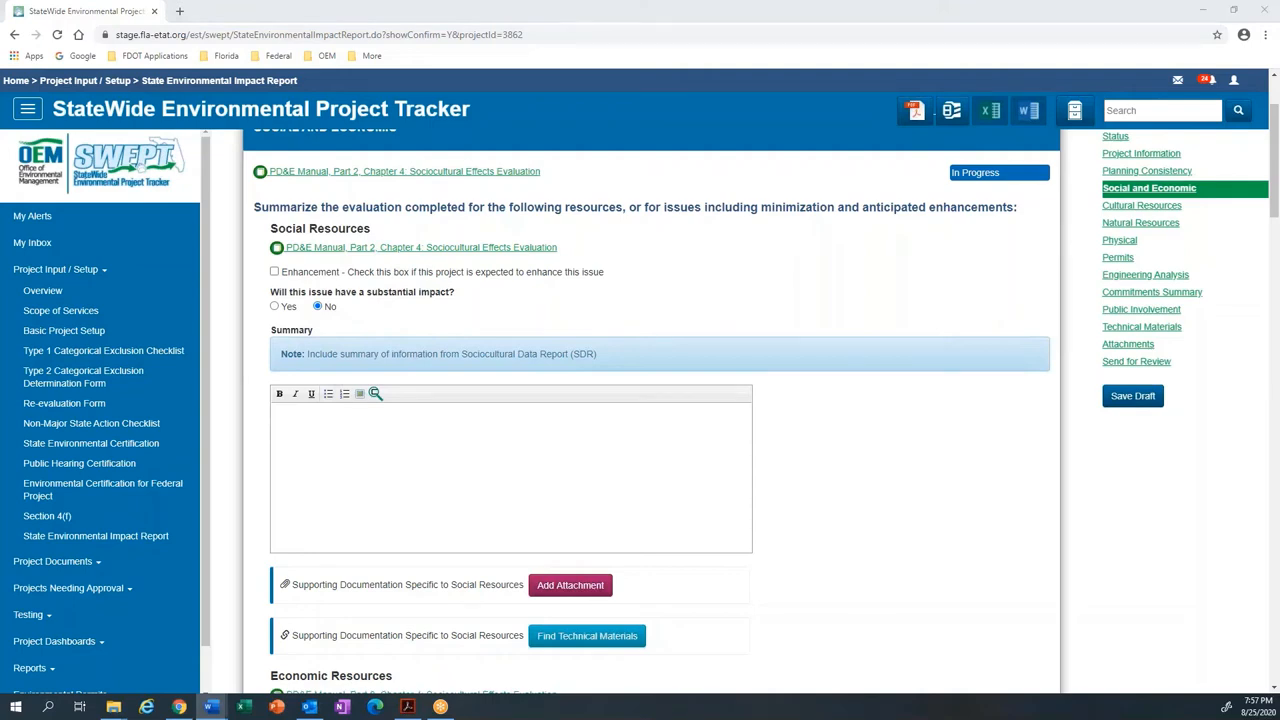
{"action": "key", "text": "alt+Tab"}
{"action": "type", "text": "primis in faucibus orci luctus et ultrices posuere cubilia curae; Nunc volutpat sed ipsum sed dapibus. In aliquet, arcu nec ornare rhoncus, nulla sem pretium enim, sit amet ultrices lectus mauris eu massa"}
Step: Mark Relocation Potential as Present and examine the standard statement that is automatically included in the PDF
{"action": "scroll", "coordinate": [357, 486], "scroll_direction": "down", "scroll_amount": 2}
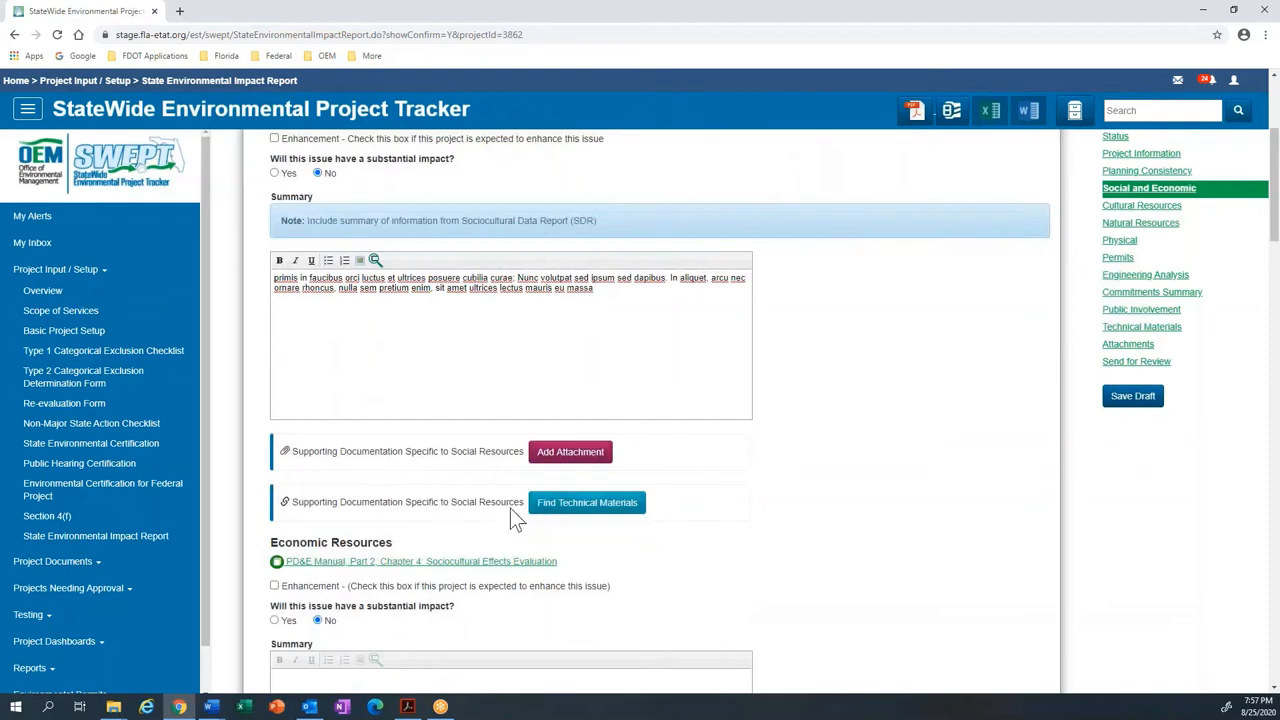
{"action": "scroll", "coordinate": [510, 508], "scroll_direction": "down", "scroll_amount": 15}
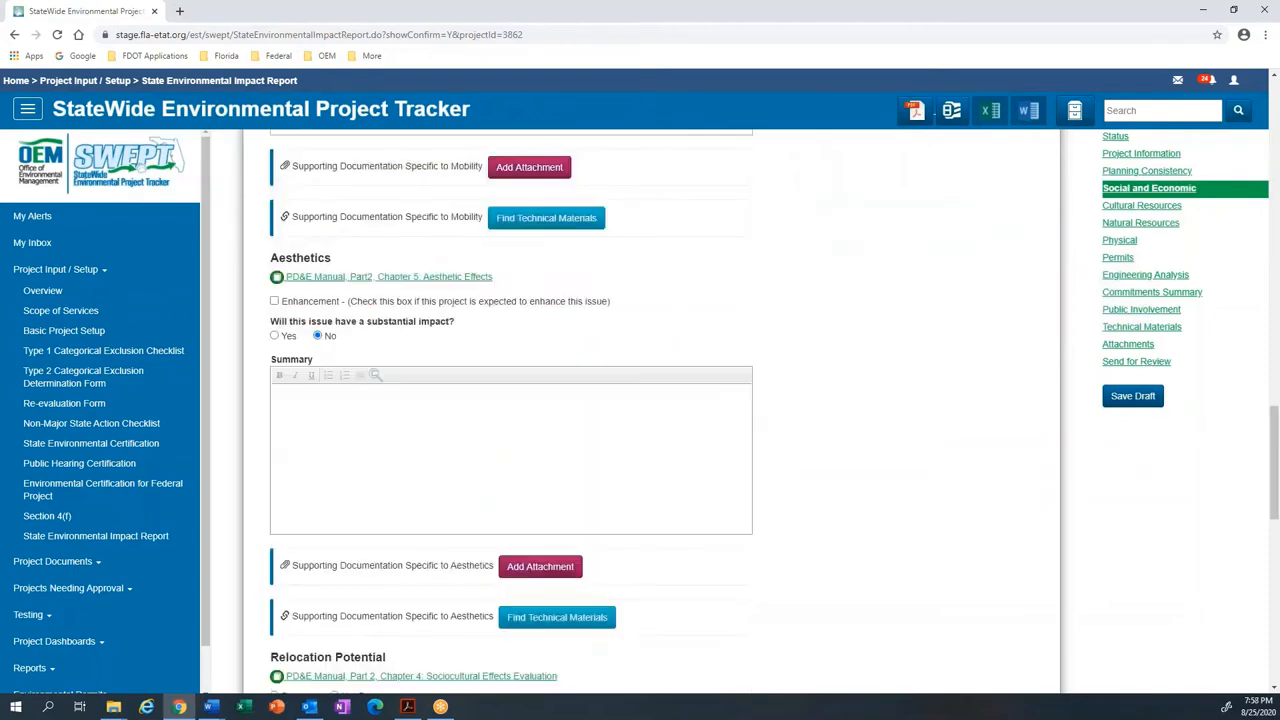
{"action": "scroll", "coordinate": [510, 420], "scroll_direction": "down", "scroll_amount": 6}
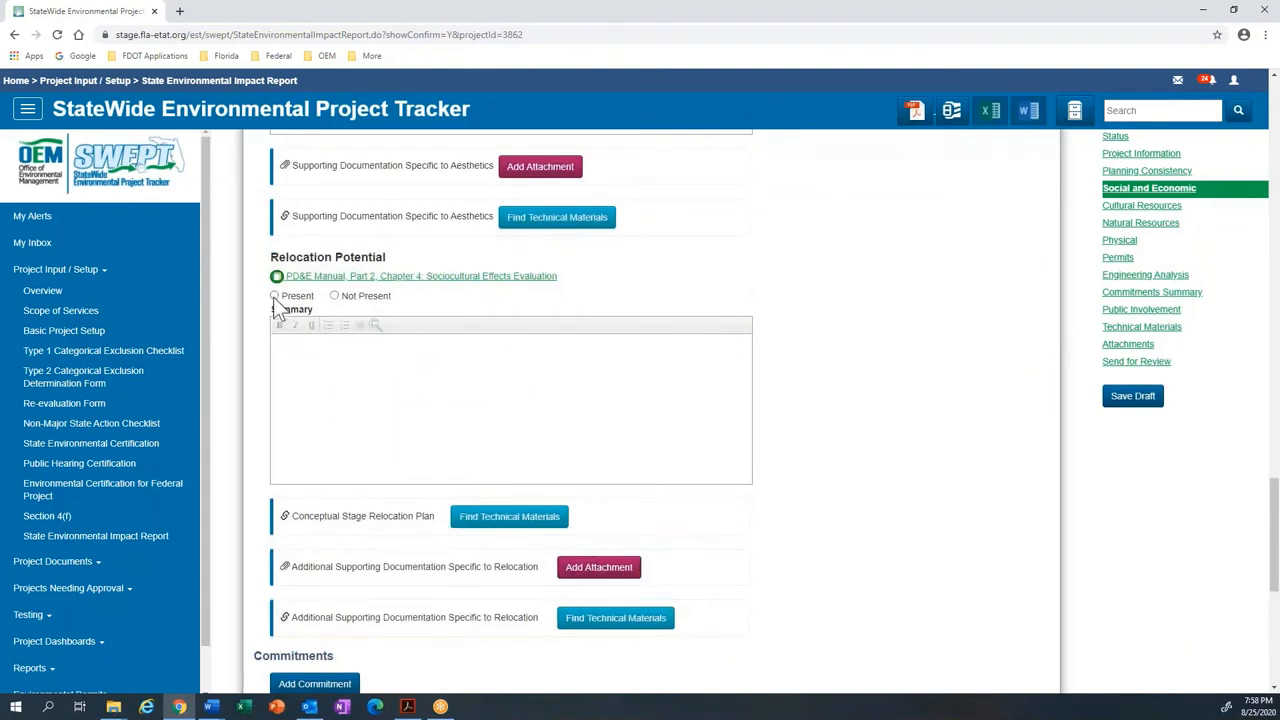
{"action": "left_click", "coordinate": [275, 297]}
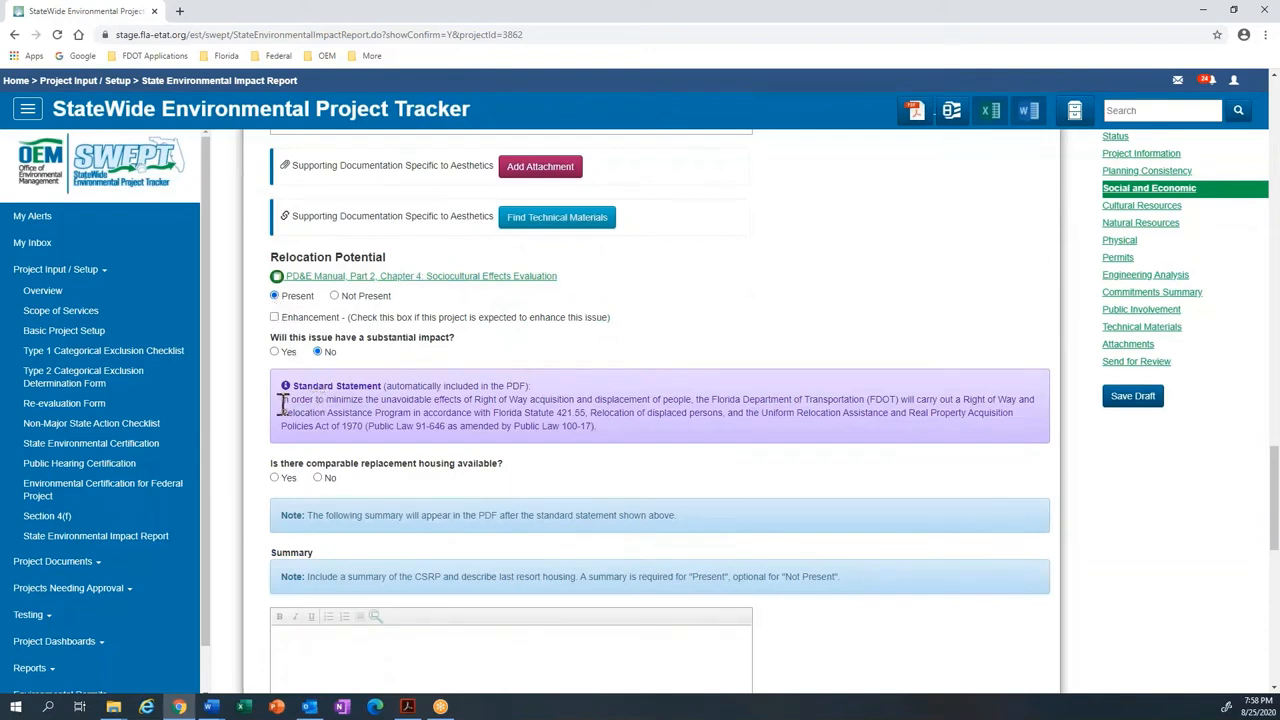
{"action": "left_click_drag", "start_coordinate": [282, 403], "coordinate": [622, 430]}
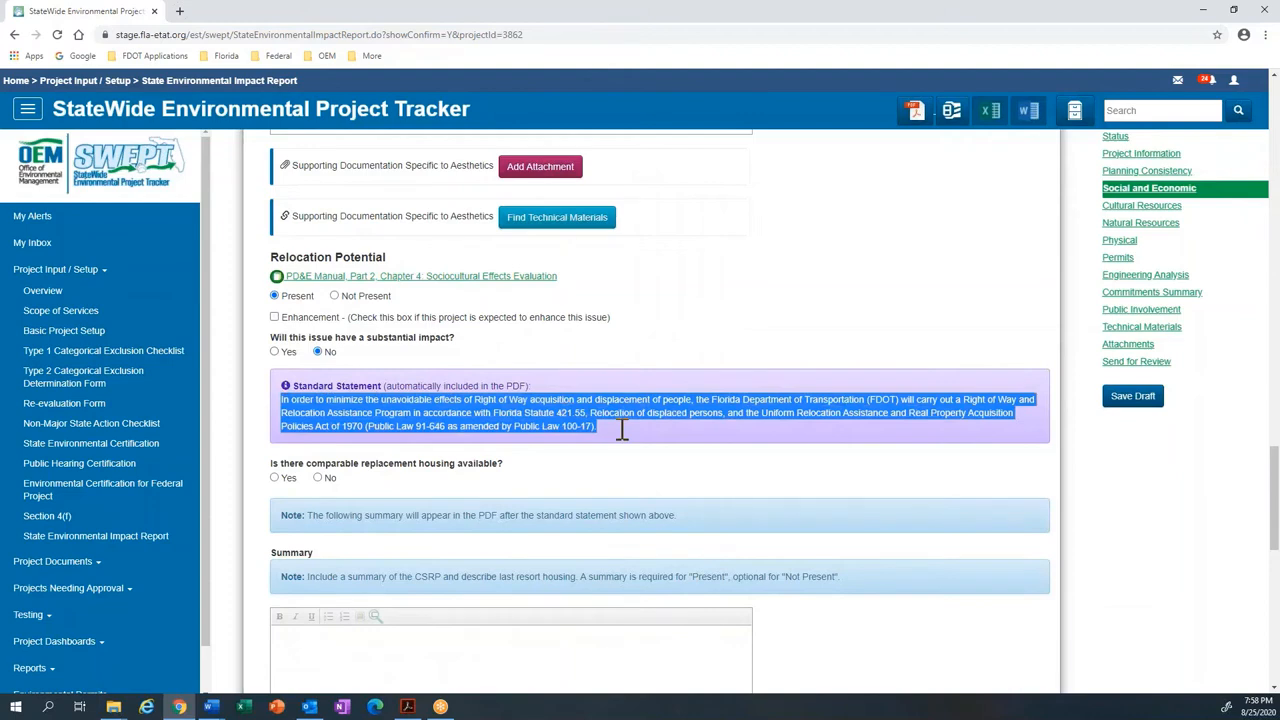
{"action": "left_click", "coordinate": [622, 430]}
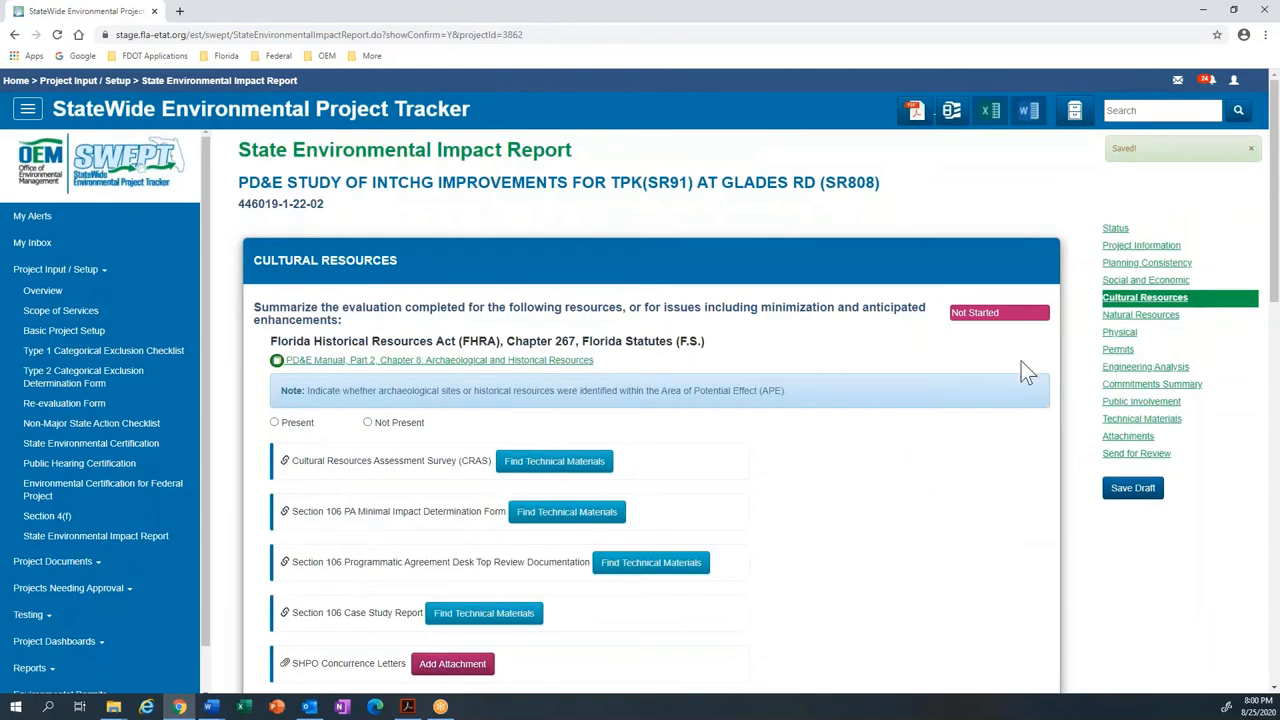
Step: Mark the Florida Historical Resources Act resources as Present and Not Eligible for the National Register of Historic Places
{"action": "scroll", "coordinate": [550, 372], "scroll_direction": "down", "scroll_amount": 1}
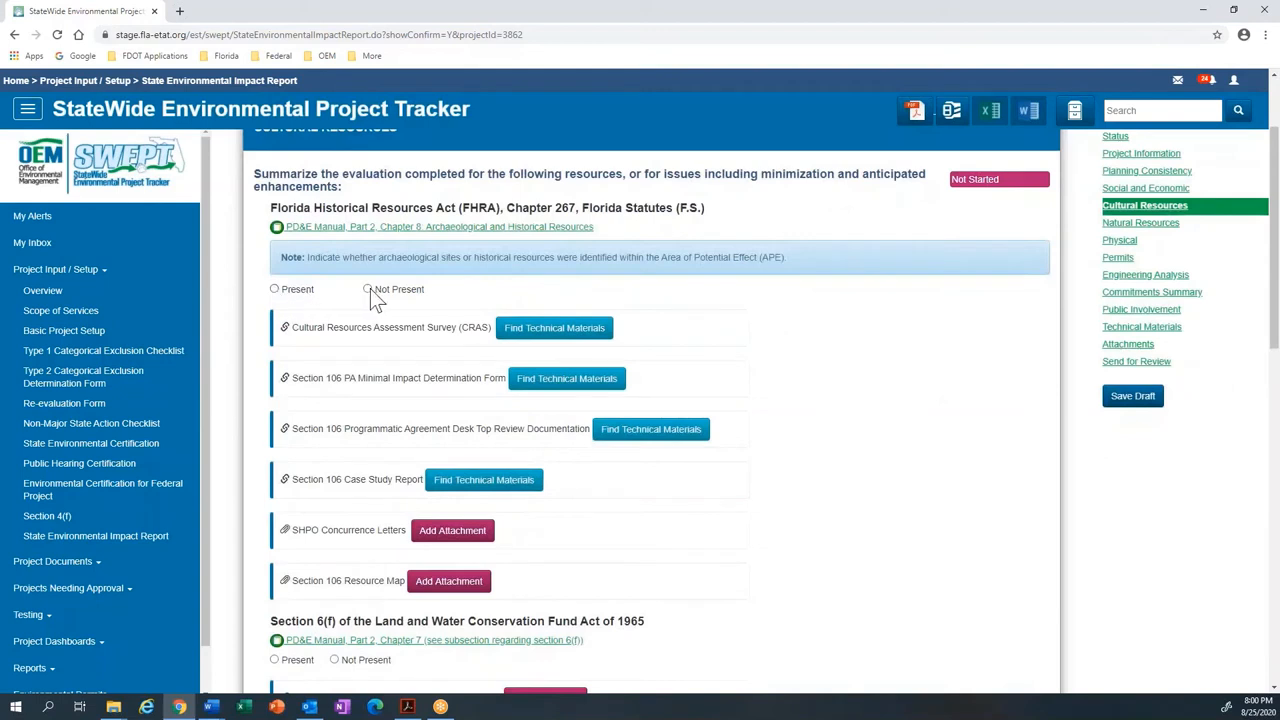
{"action": "left_click", "coordinate": [275, 289]}
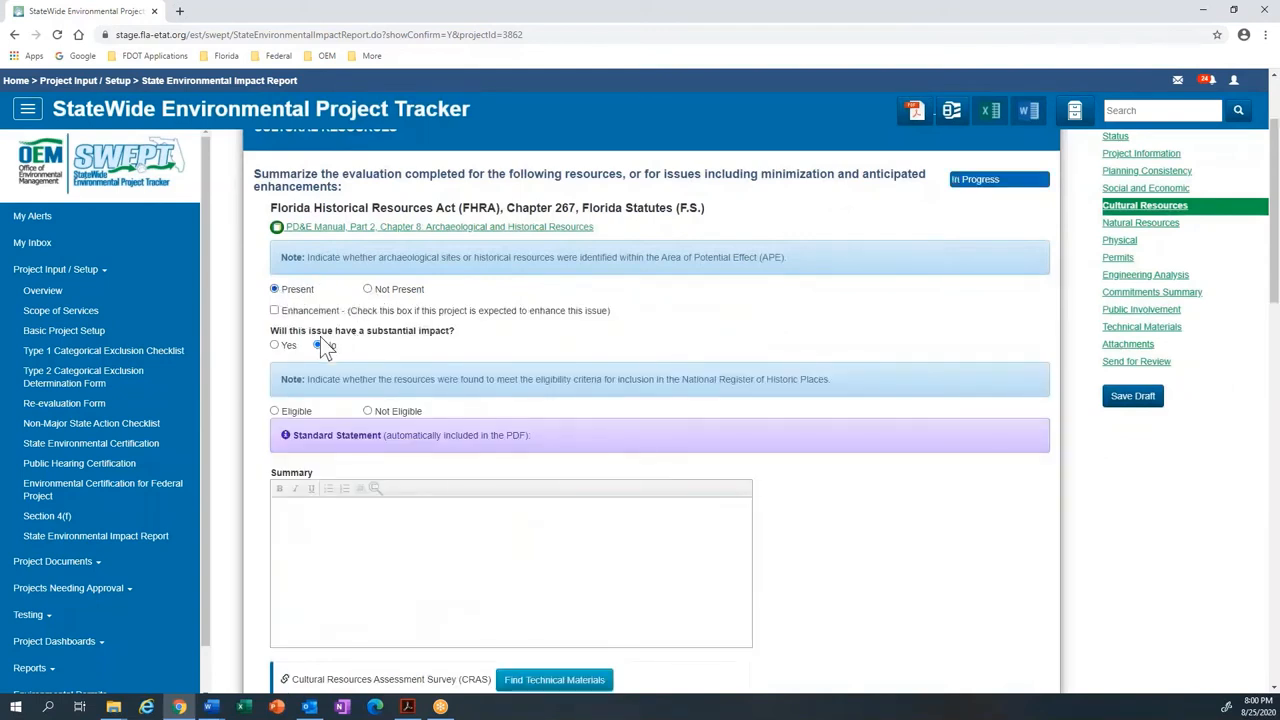
{"action": "left_click", "coordinate": [368, 411]}
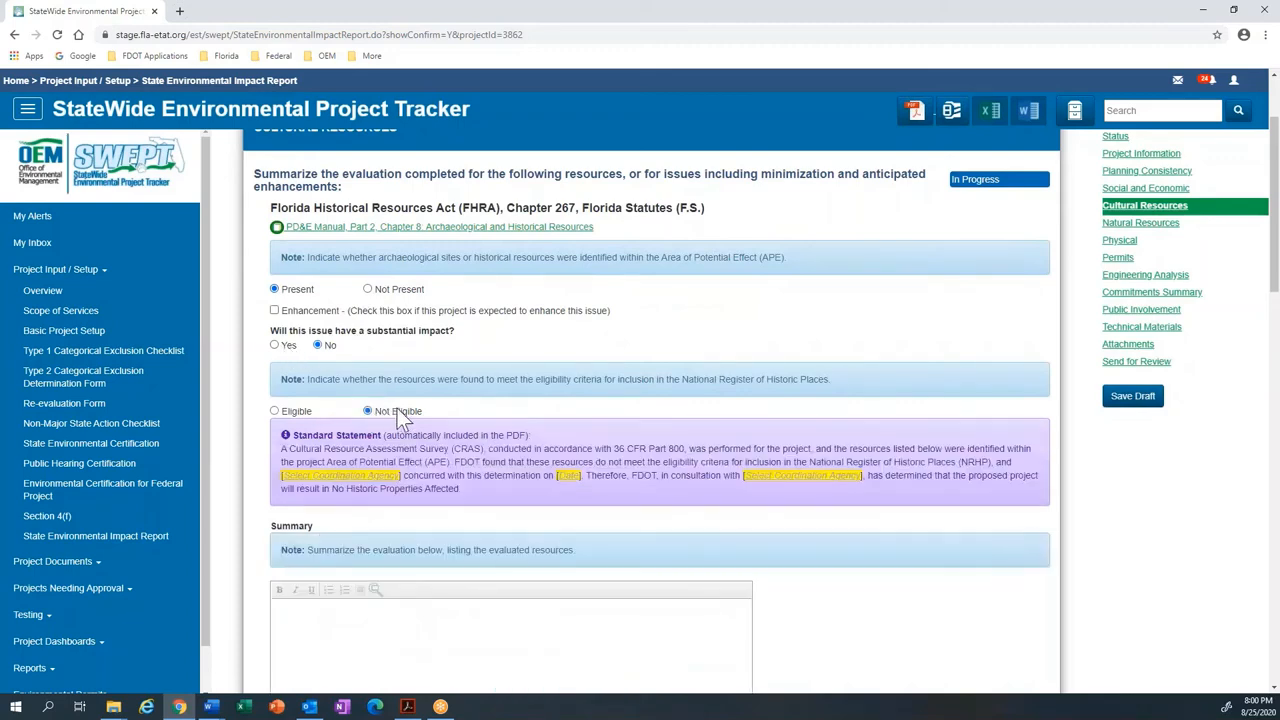
Step: Complete the cultural resources standard statement with State Historic Preservation Officer (SHPO) as coordination agency and 08/25/2020 as the determination date
{"action": "scroll", "coordinate": [397, 410], "scroll_direction": "down", "scroll_amount": 1}
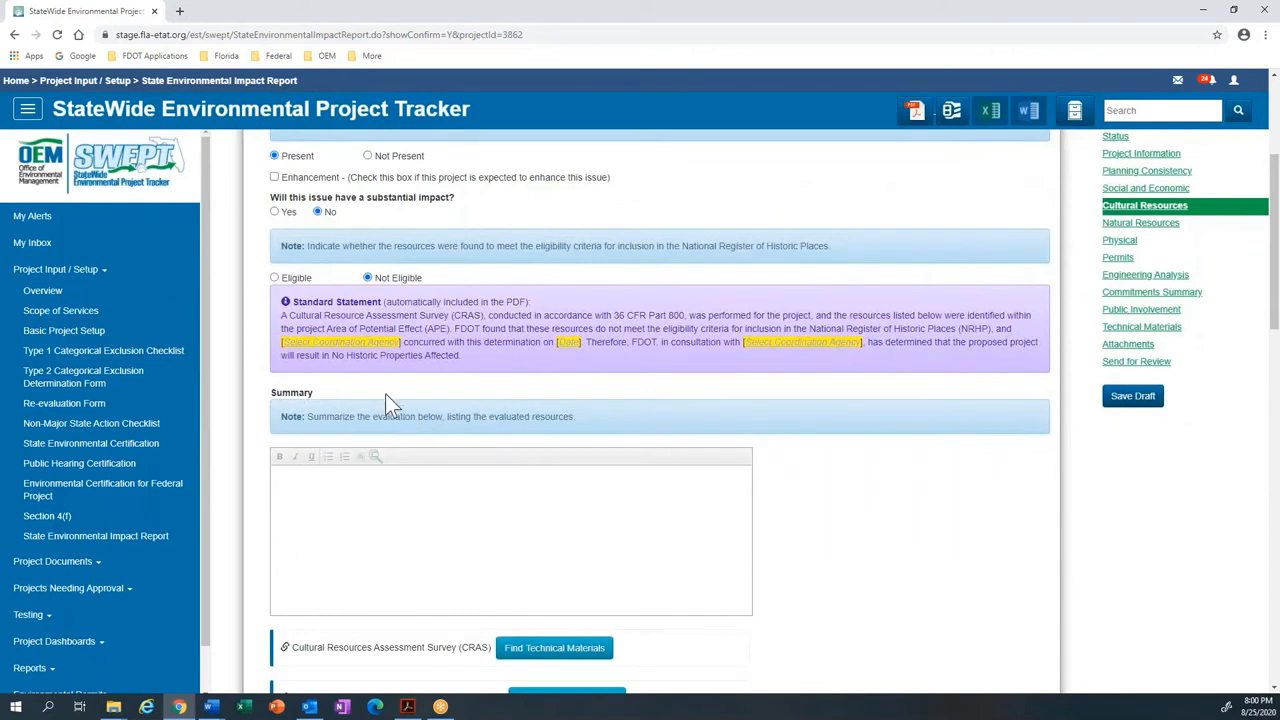
{"action": "left_click", "coordinate": [345, 343]}
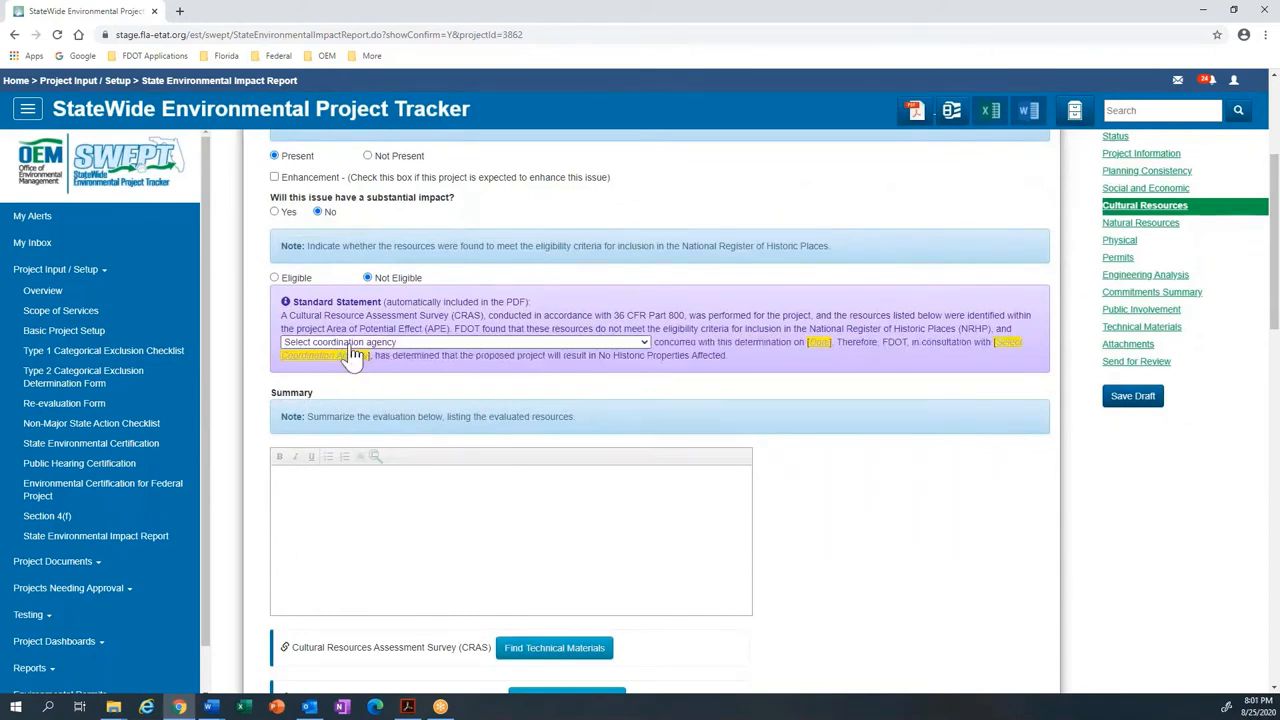
{"action": "left_click", "coordinate": [646, 342]}
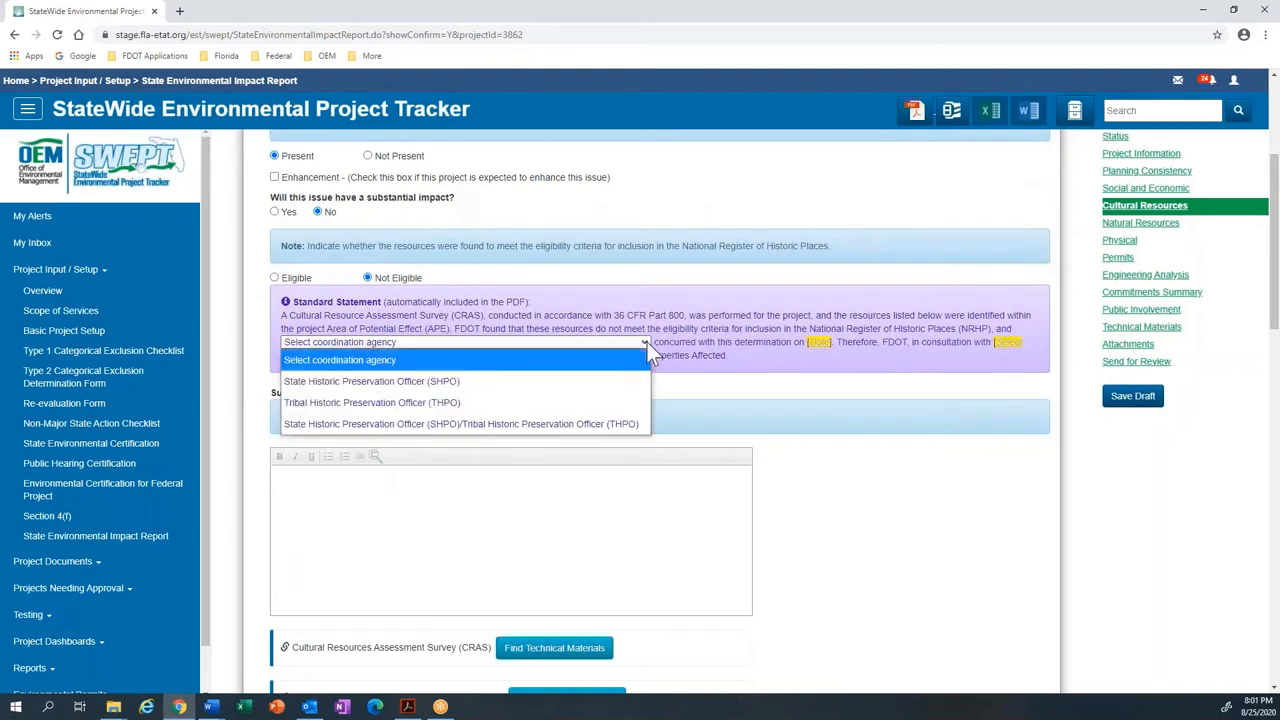
{"action": "left_click", "coordinate": [561, 381]}
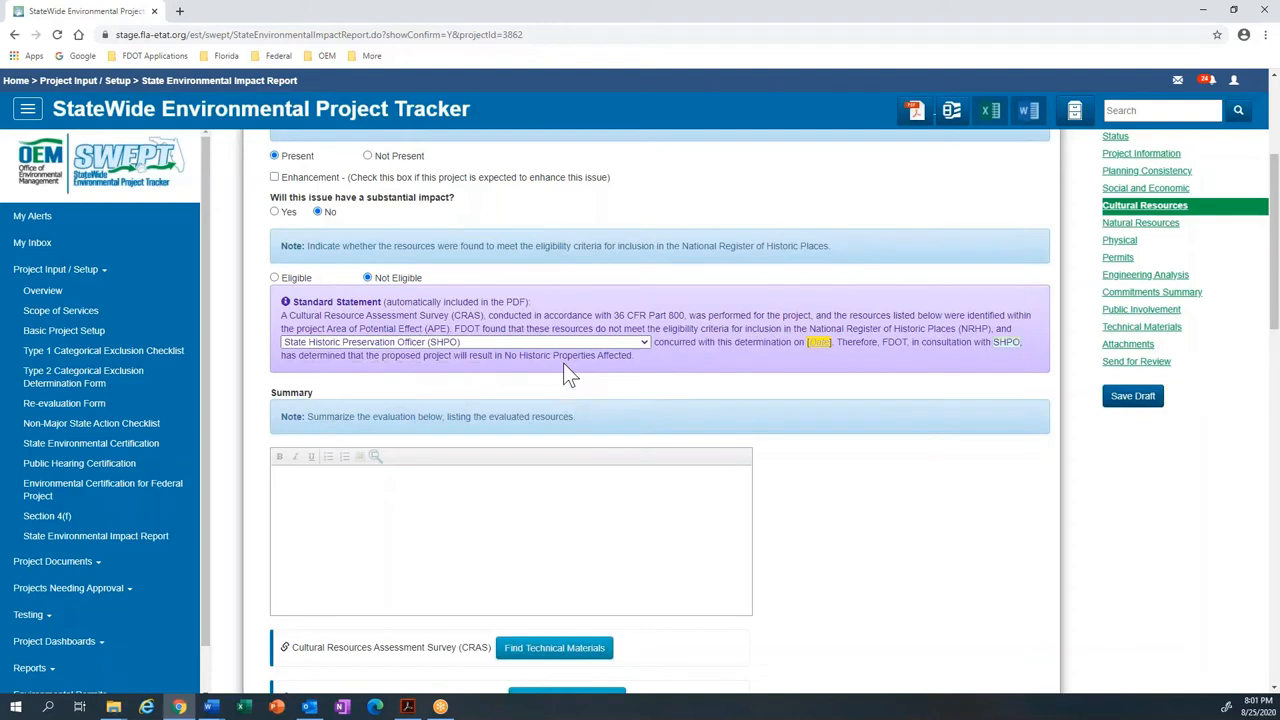
{"action": "left_click", "coordinate": [822, 345]}
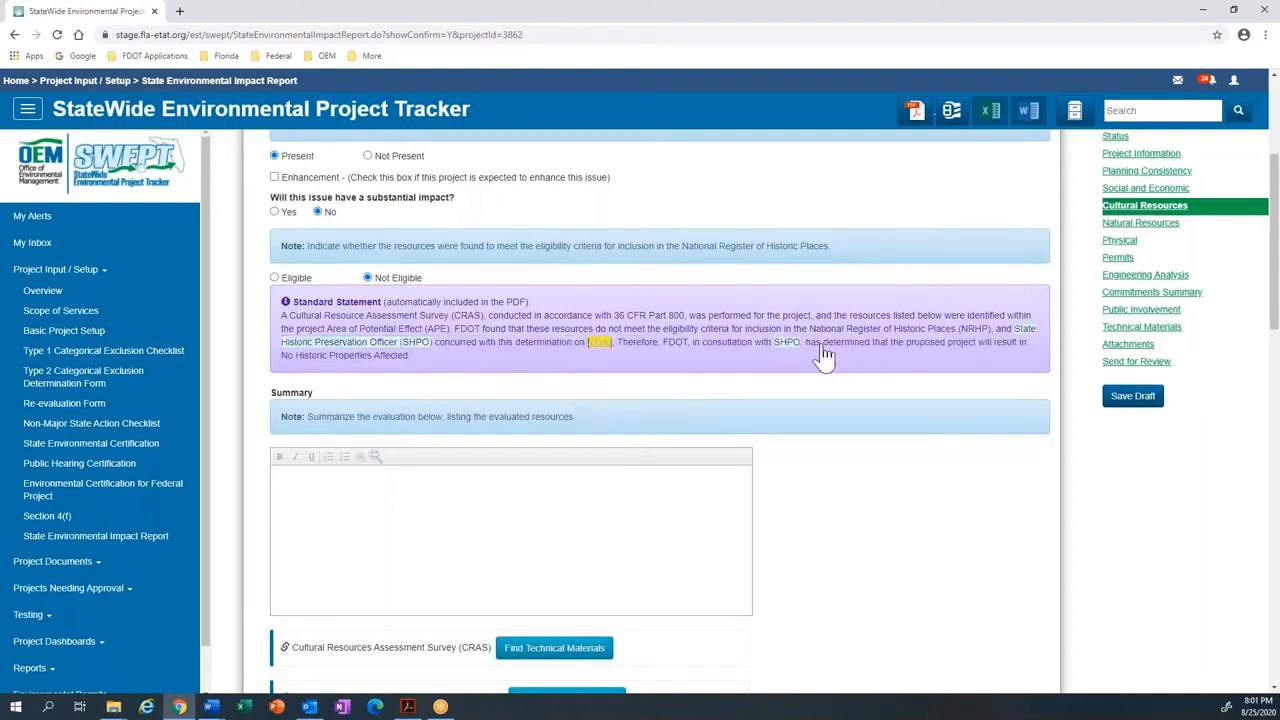
{"action": "left_click", "coordinate": [600, 350]}
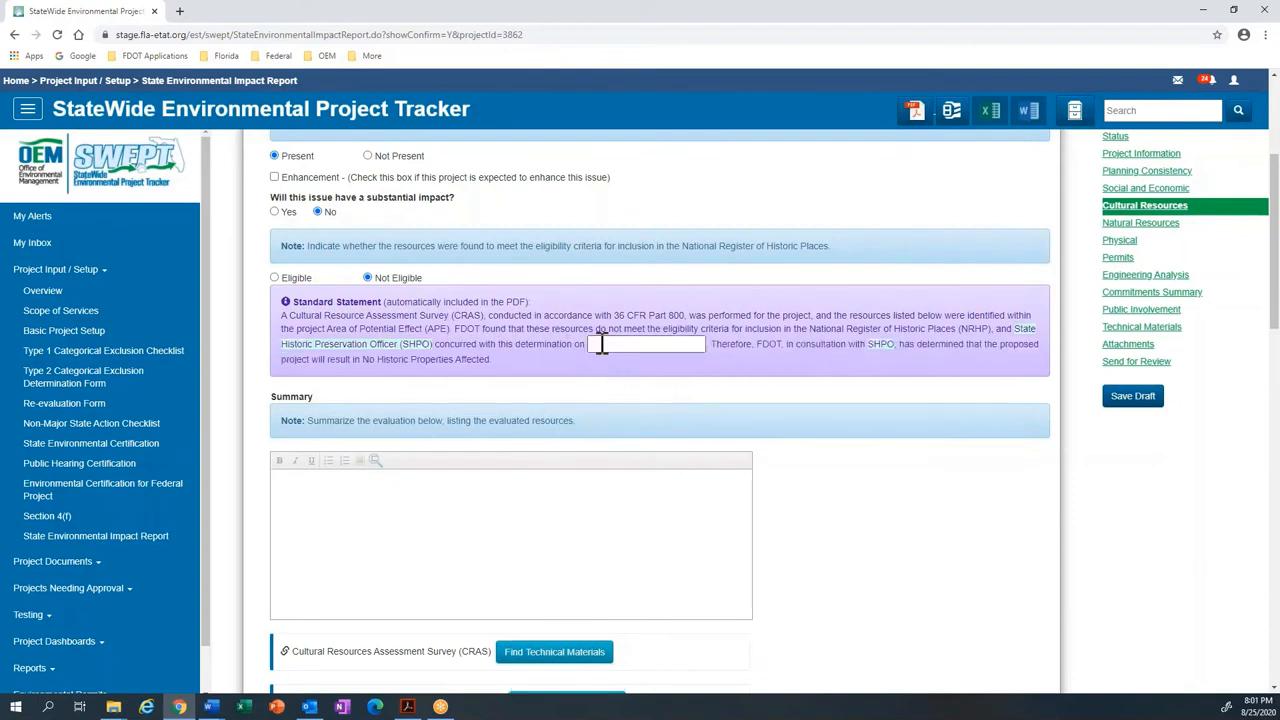
{"action": "left_click", "coordinate": [602, 343]}
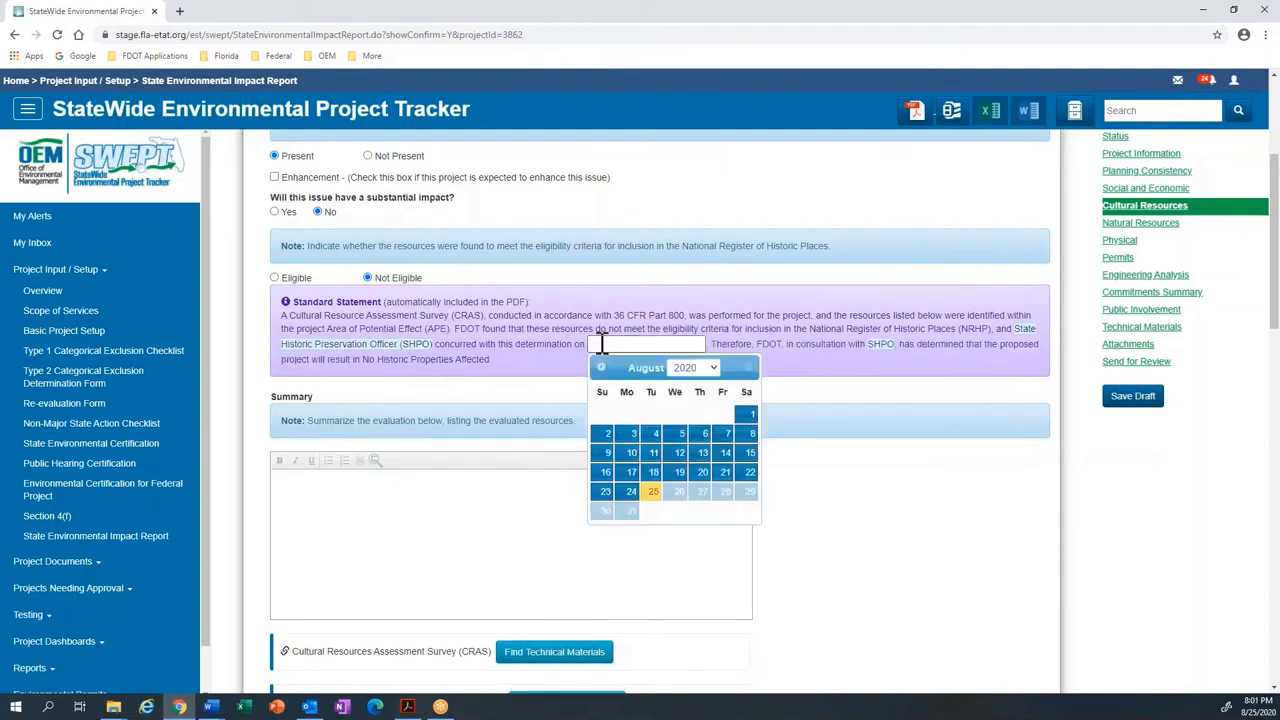
{"action": "left_click", "coordinate": [653, 491]}
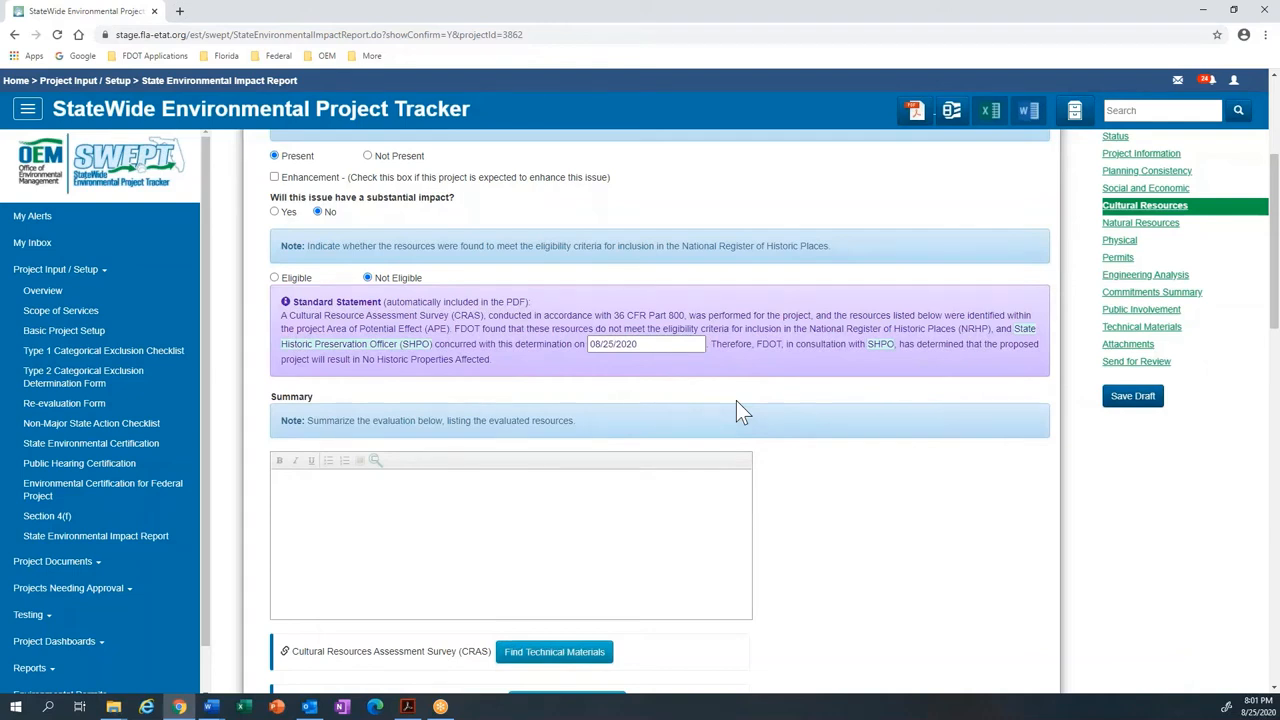
Step: Paste the copied "Phasellus rutrum feugiat magna vel ultricies" text into the Historical Resources summary and mark Cultural Resources ready for district review
{"action": "left_click", "coordinate": [598, 500]}
{"action": "key", "text": "ctrl+v"}
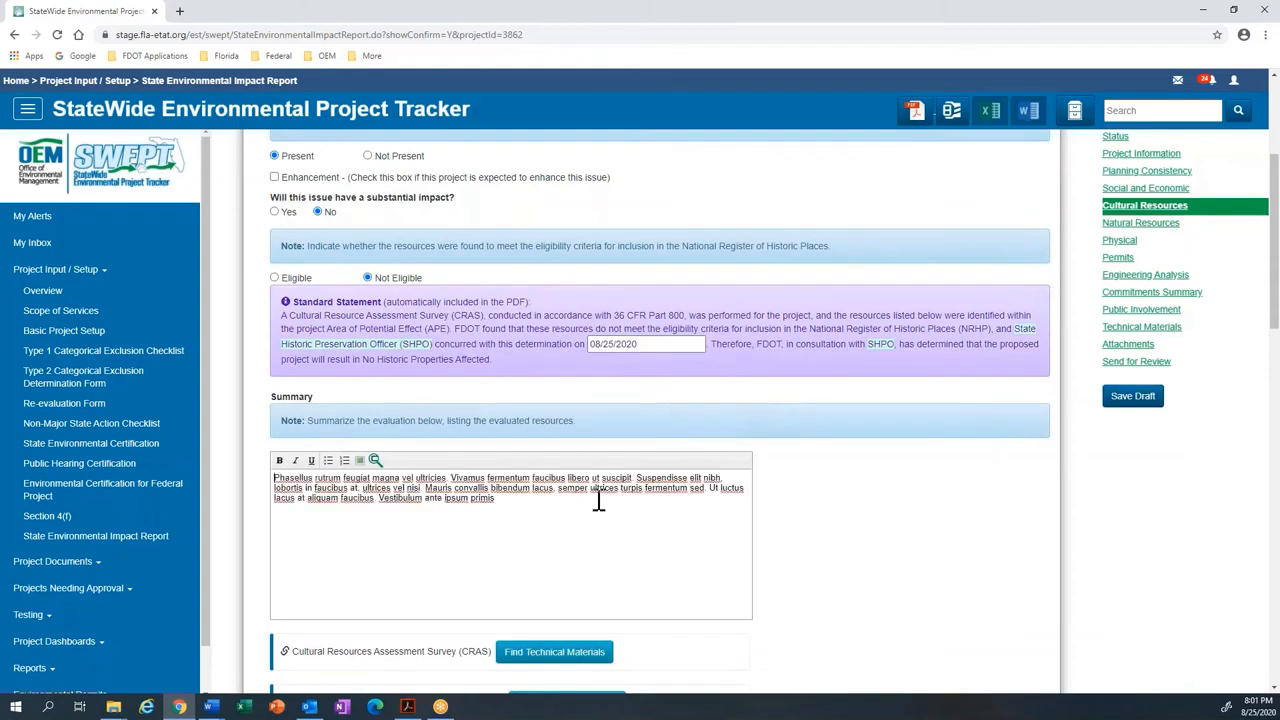
{"action": "scroll", "coordinate": [447, 602], "scroll_direction": "down", "scroll_amount": 4}
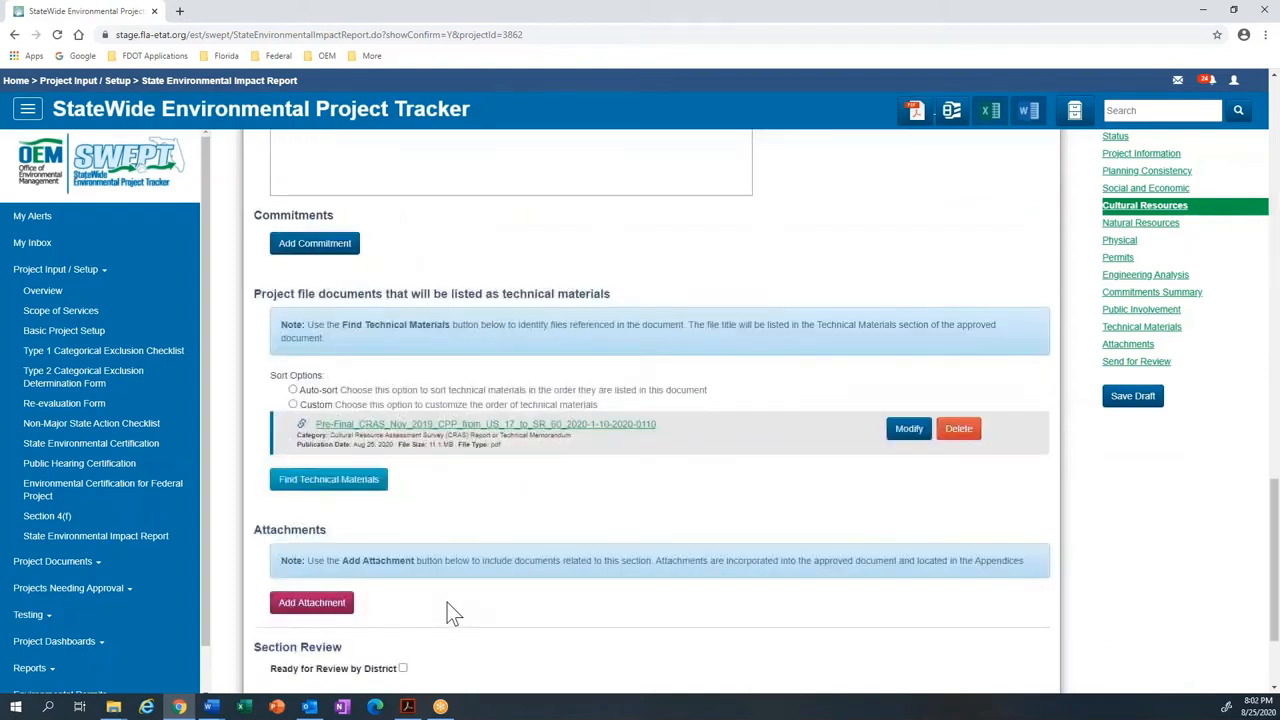
{"action": "scroll", "coordinate": [447, 602], "scroll_direction": "down", "scroll_amount": 2}
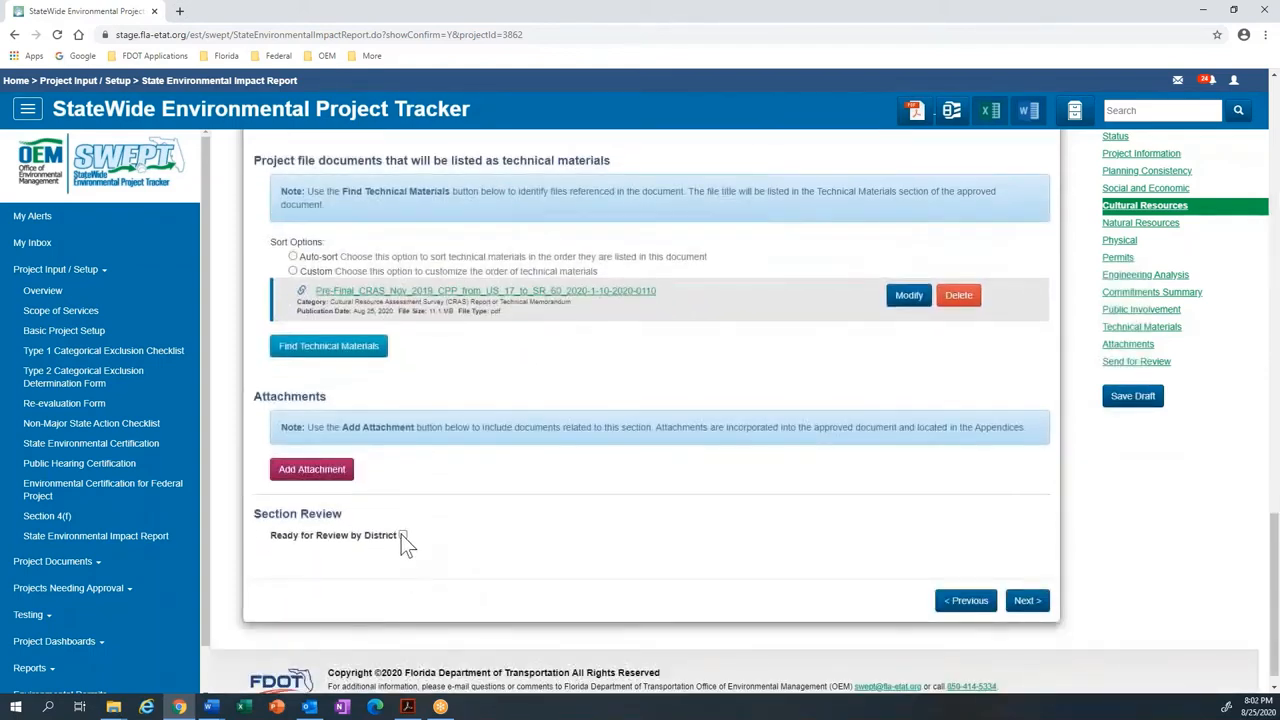
{"action": "left_click", "coordinate": [402, 535]}
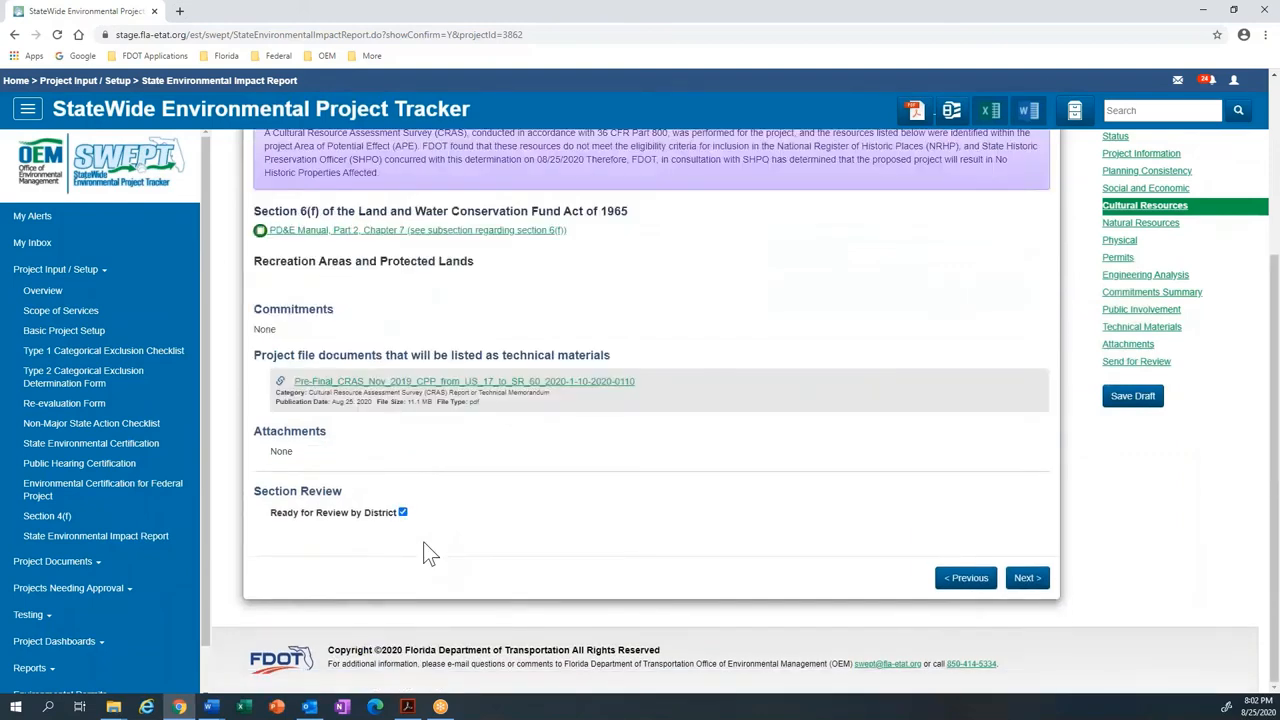
Step: Go to the Natural Resources section and mark it as ready for review by the district
{"action": "left_click", "coordinate": [1027, 578]}
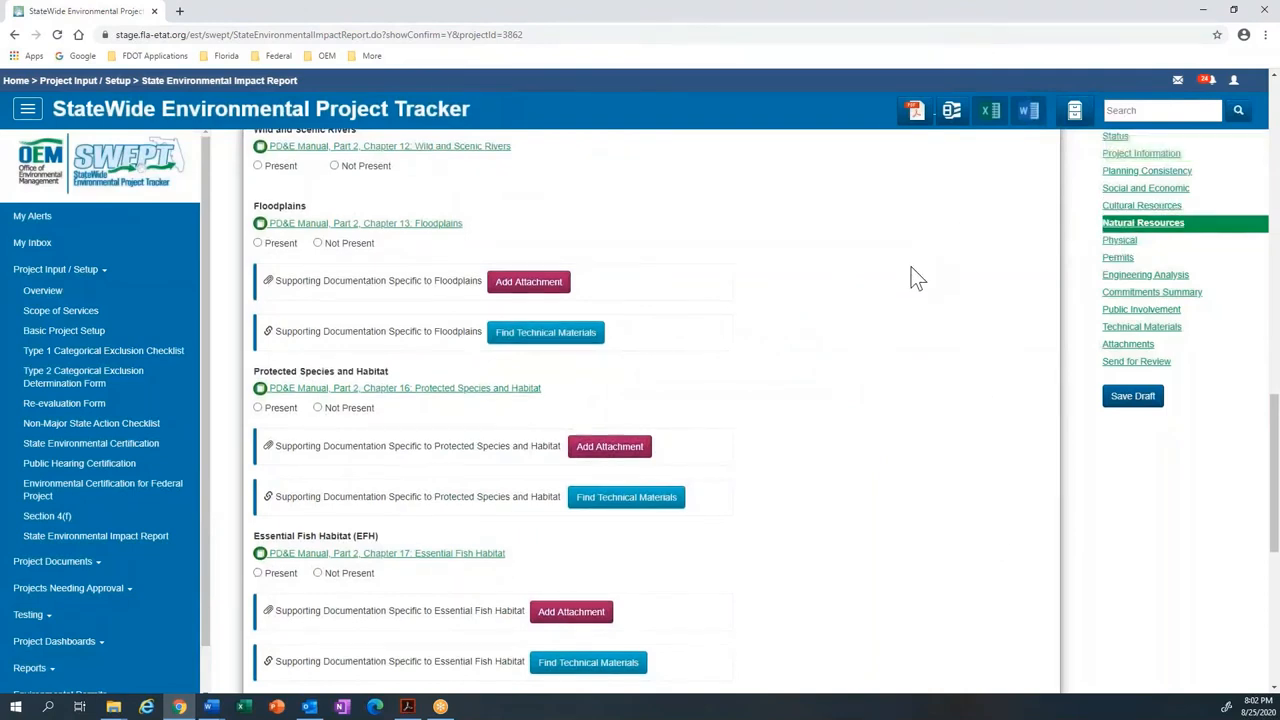
{"action": "scroll", "coordinate": [912, 277], "scroll_direction": "down", "scroll_amount": 1}
{"action": "scroll", "coordinate": [912, 277], "scroll_direction": "down", "scroll_amount": 1}
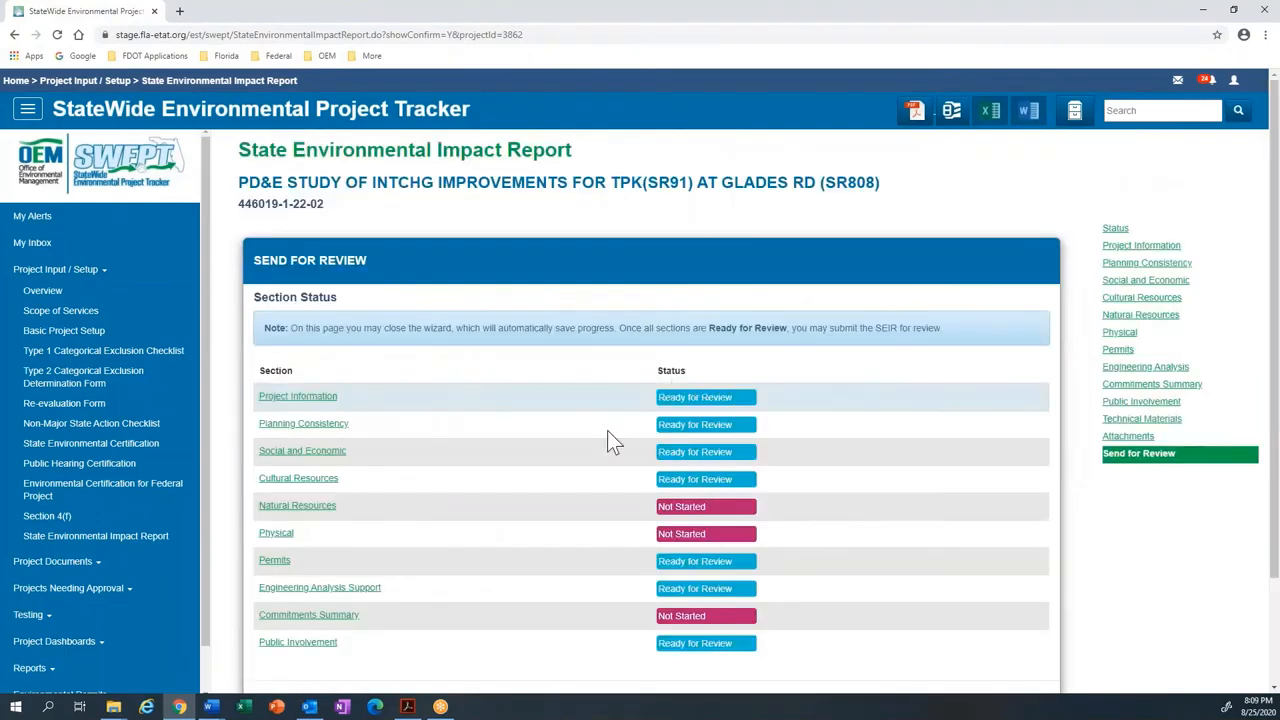
{"action": "scroll", "coordinate": [800, 541], "scroll_direction": "down", "scroll_amount": 1}
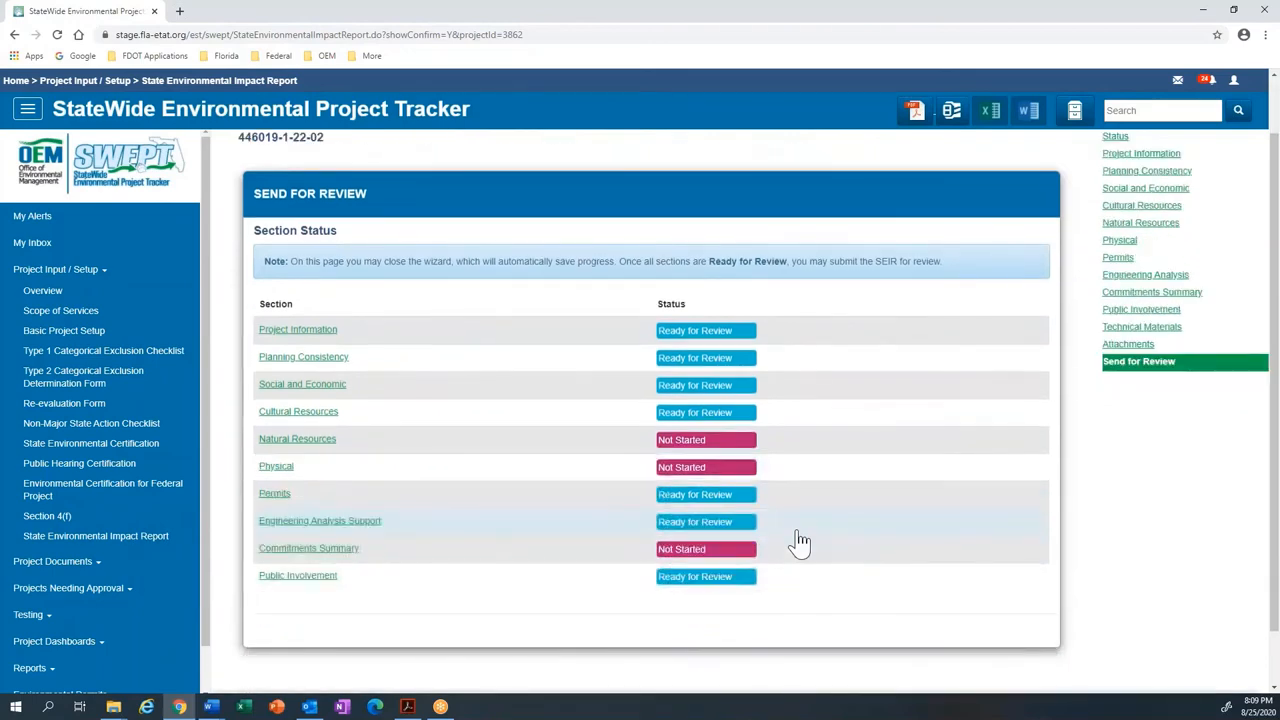
{"action": "left_click", "coordinate": [688, 441]}
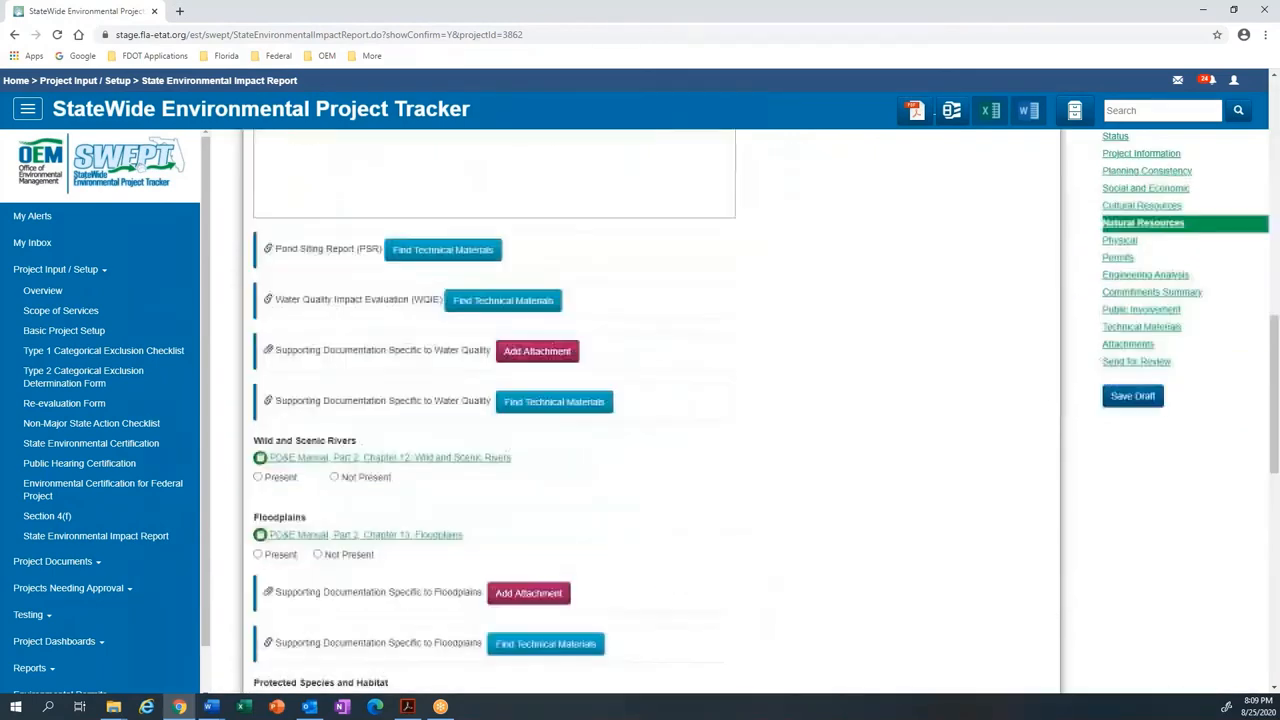
{"action": "scroll", "coordinate": [830, 485], "scroll_direction": "down", "scroll_amount": 10}
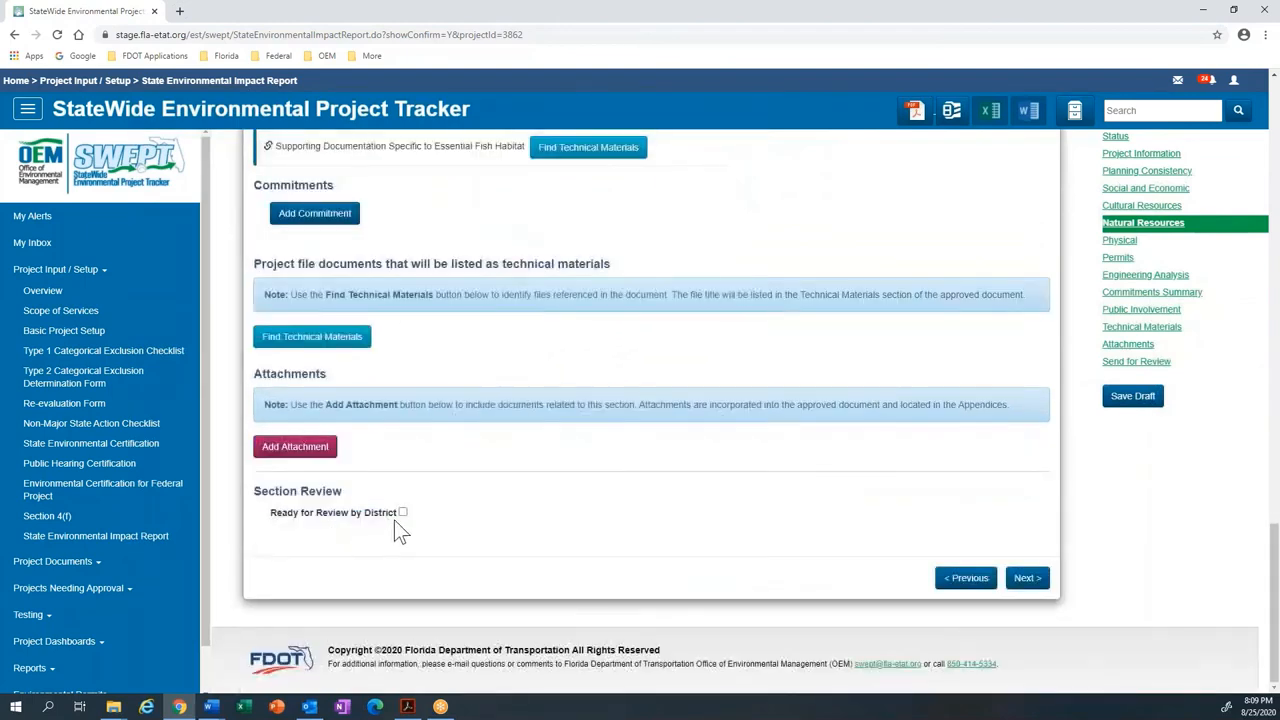
{"action": "left_click", "coordinate": [402, 512]}
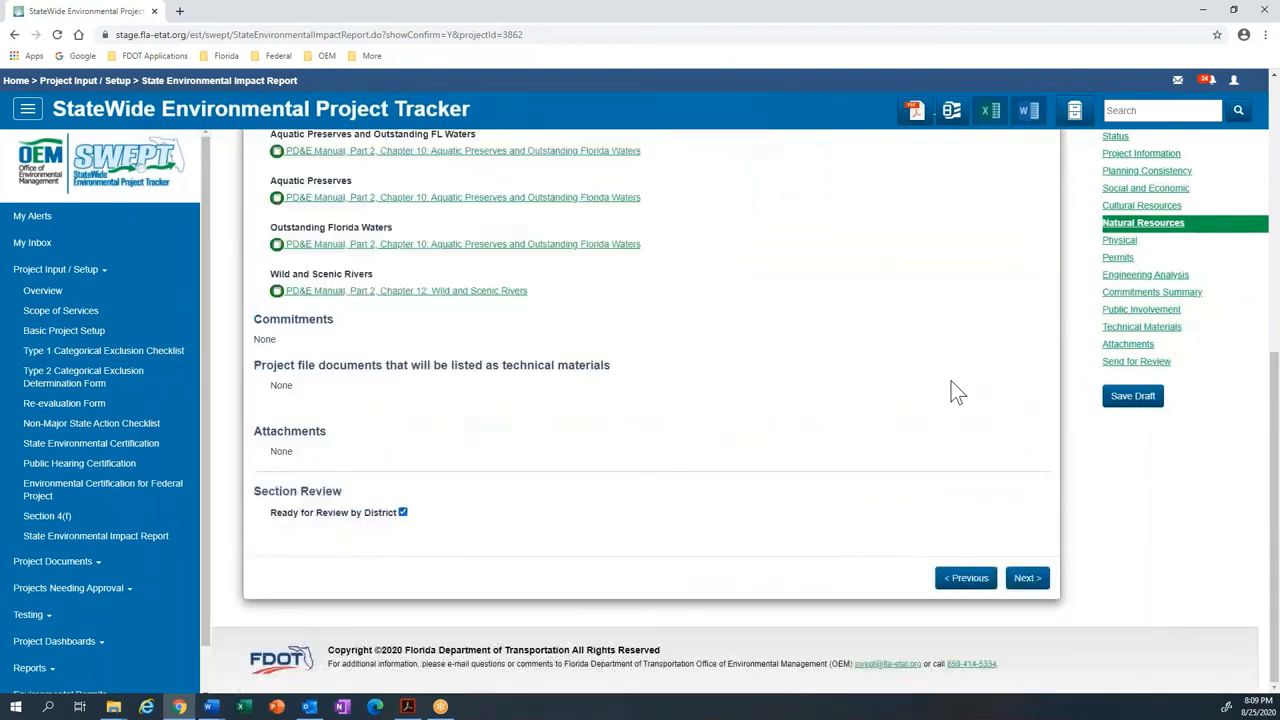
Step: Check the section status overview, then open the Physical section and mark it as ready for review by the district
{"action": "left_click", "coordinate": [1136, 361]}
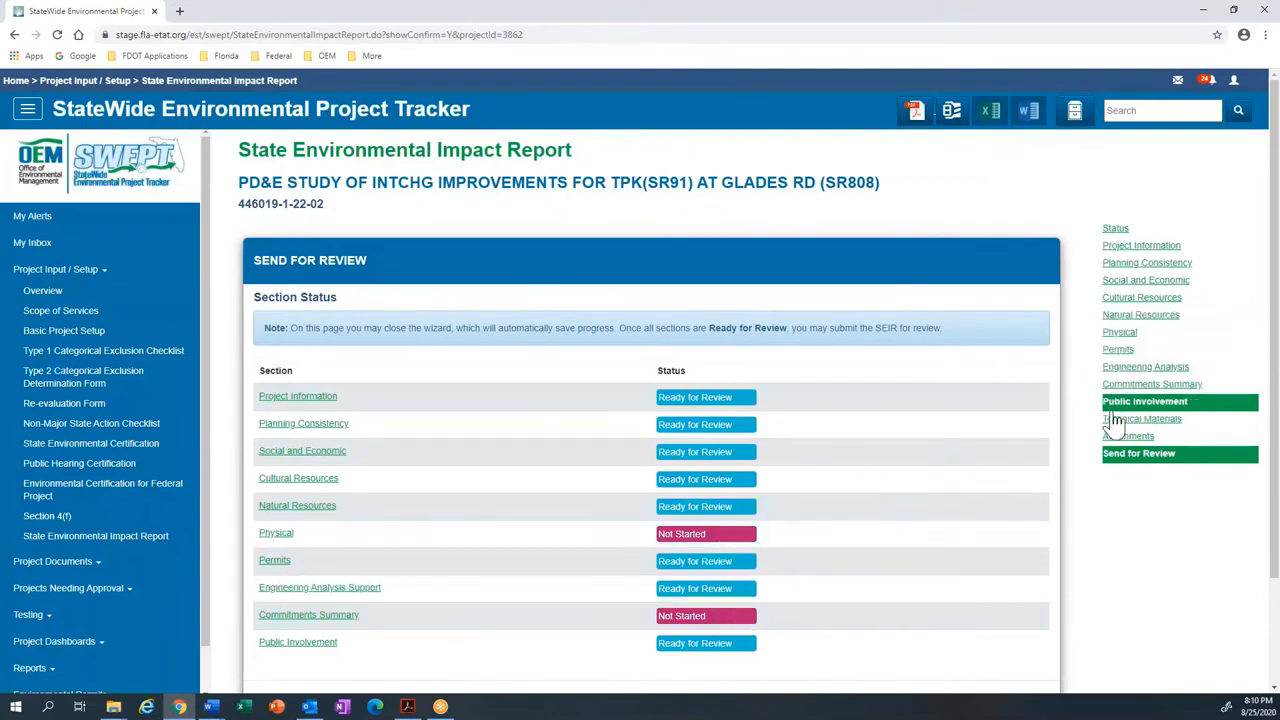
{"action": "left_click", "coordinate": [279, 536]}
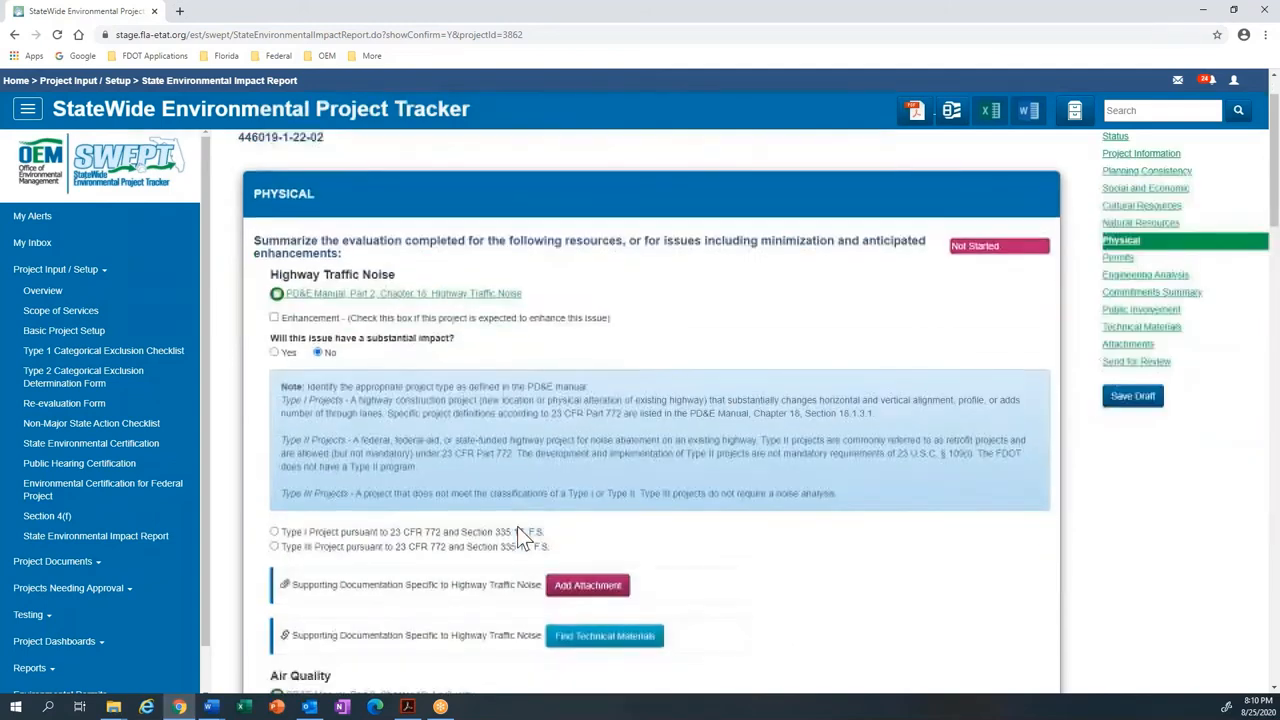
{"action": "scroll", "coordinate": [756, 371], "scroll_direction": "down", "scroll_amount": 20}
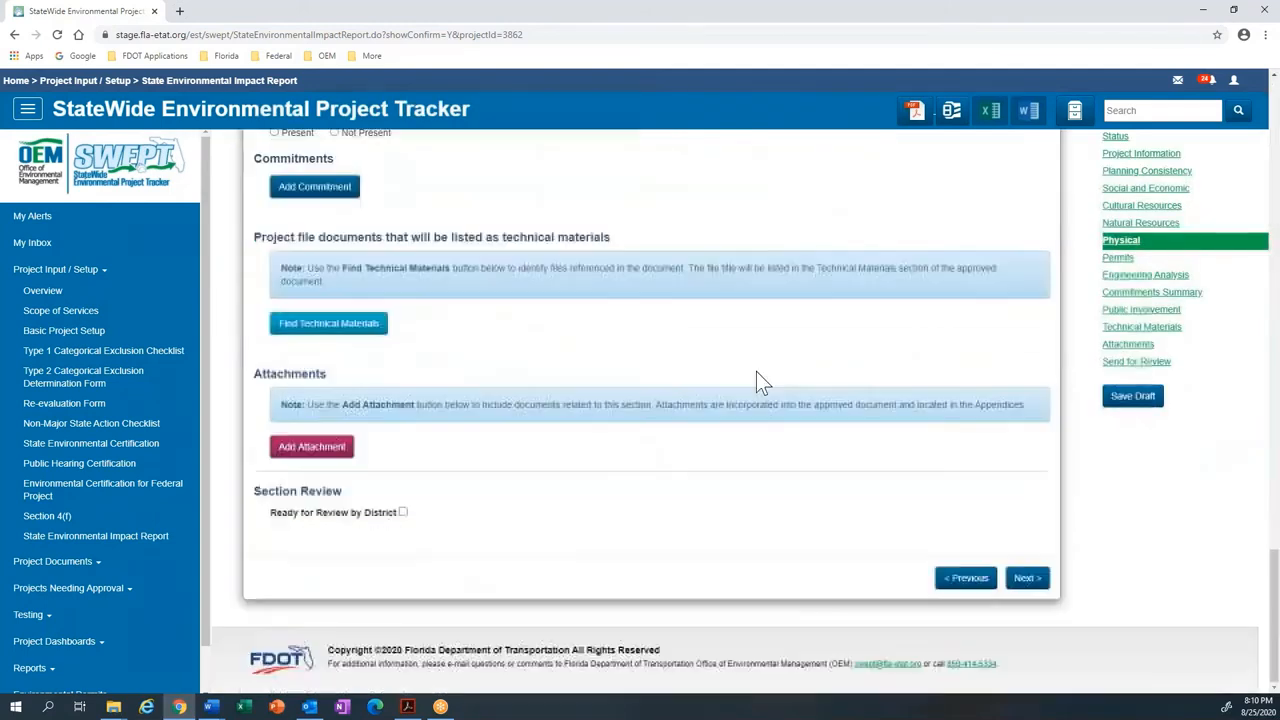
{"action": "left_click", "coordinate": [403, 512]}
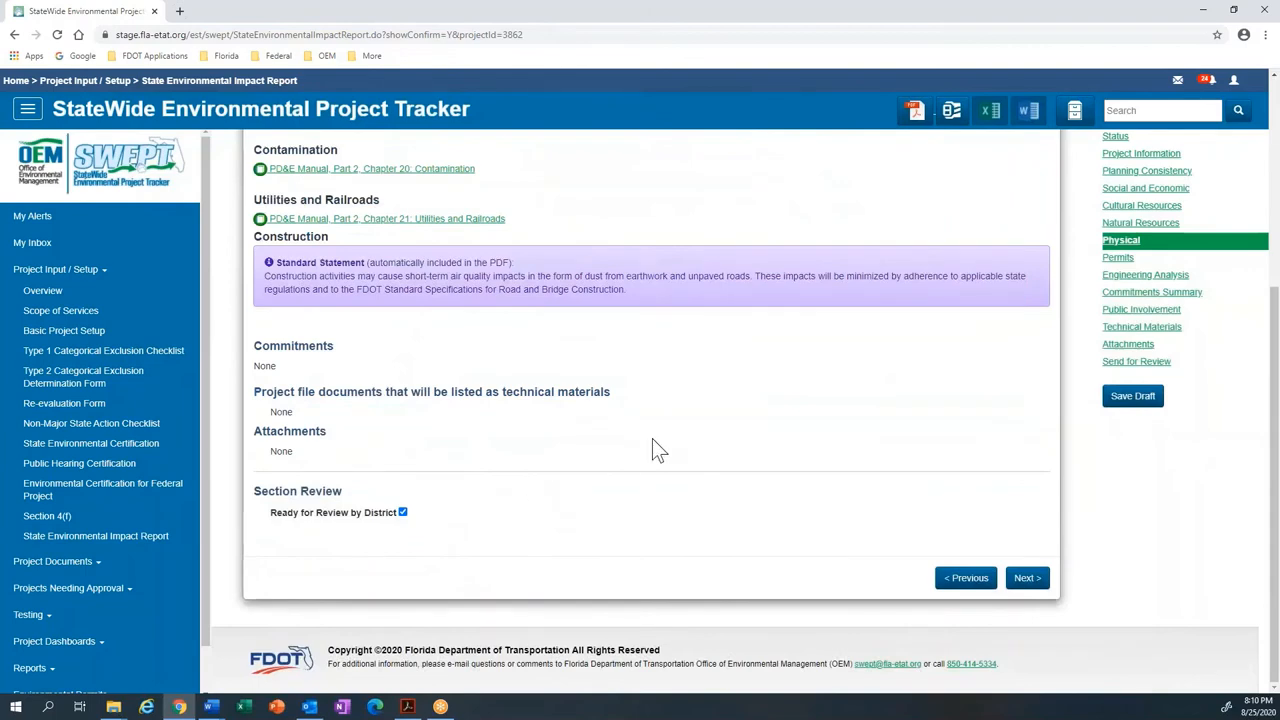
Step: Open the Commitments Summary section and mark it as ready for review by the district
{"action": "left_click", "coordinate": [1125, 294]}
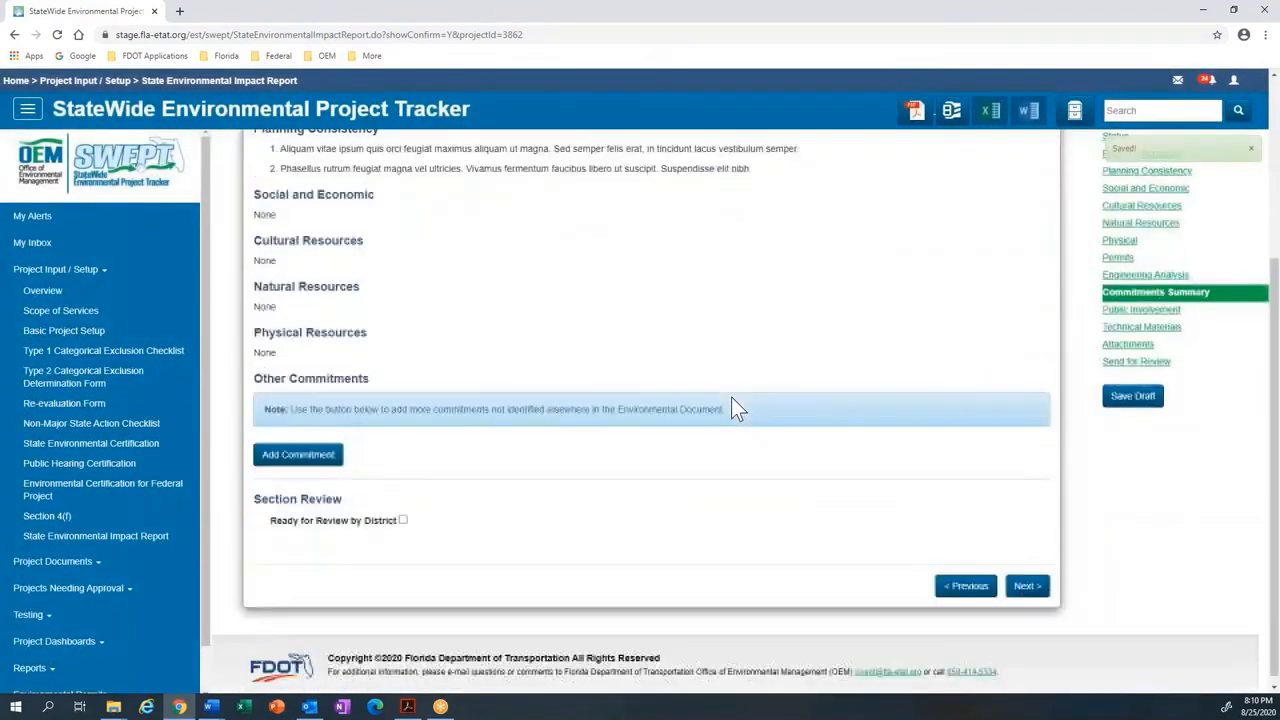
{"action": "scroll", "coordinate": [731, 397], "scroll_direction": "down", "scroll_amount": 1}
{"action": "left_click", "coordinate": [403, 513]}
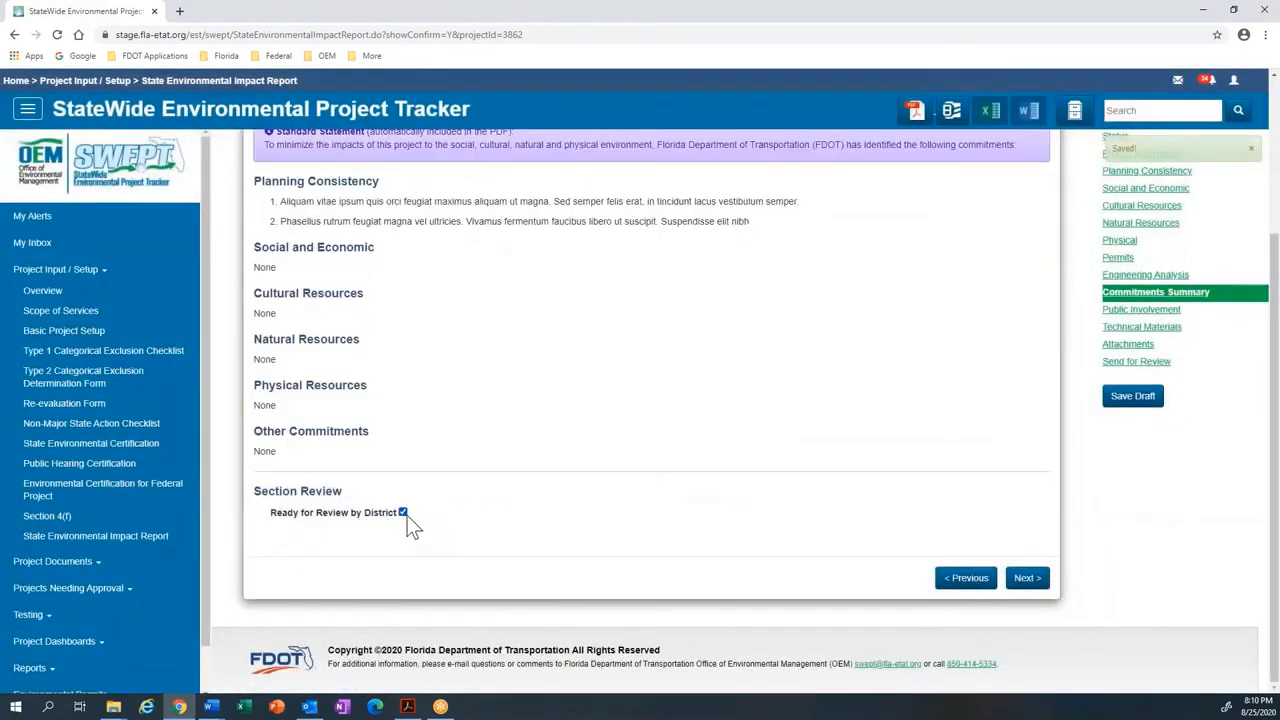
Step: Submit the State Environmental Impact Report to the project manager for Final Review
{"action": "left_click", "coordinate": [1137, 363]}
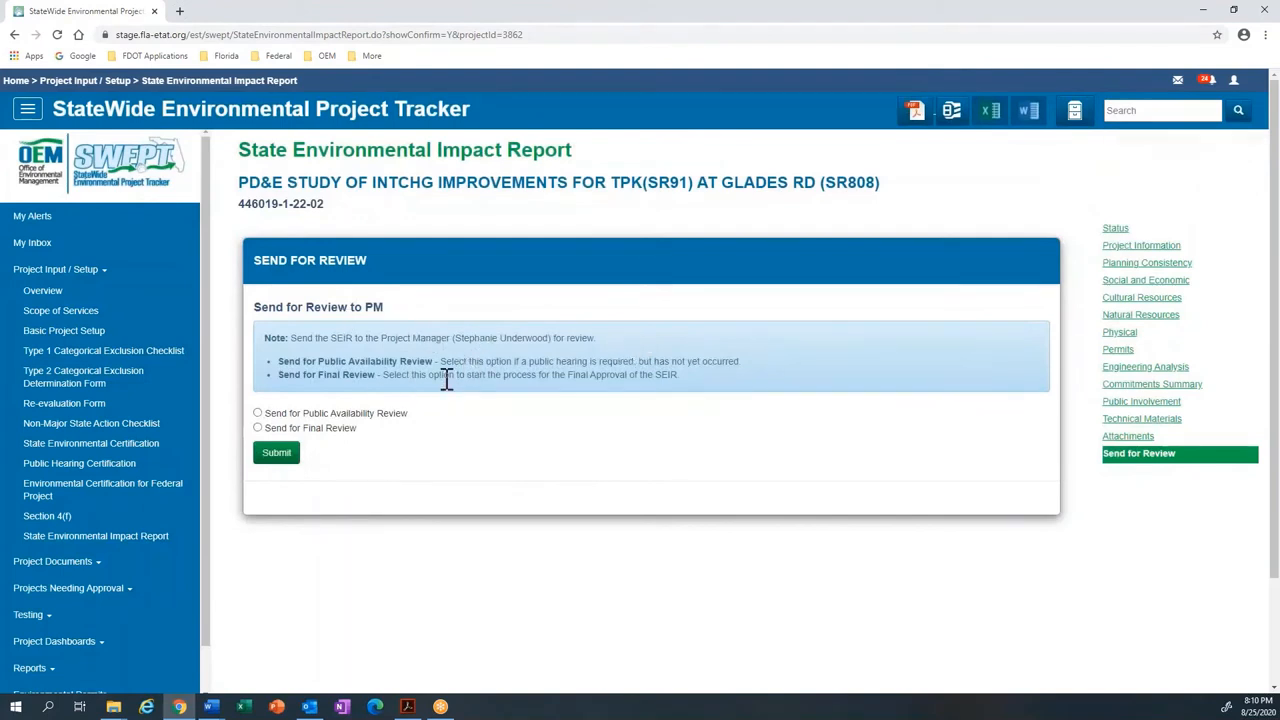
{"action": "left_click", "coordinate": [257, 427]}
{"action": "left_click", "coordinate": [277, 455]}
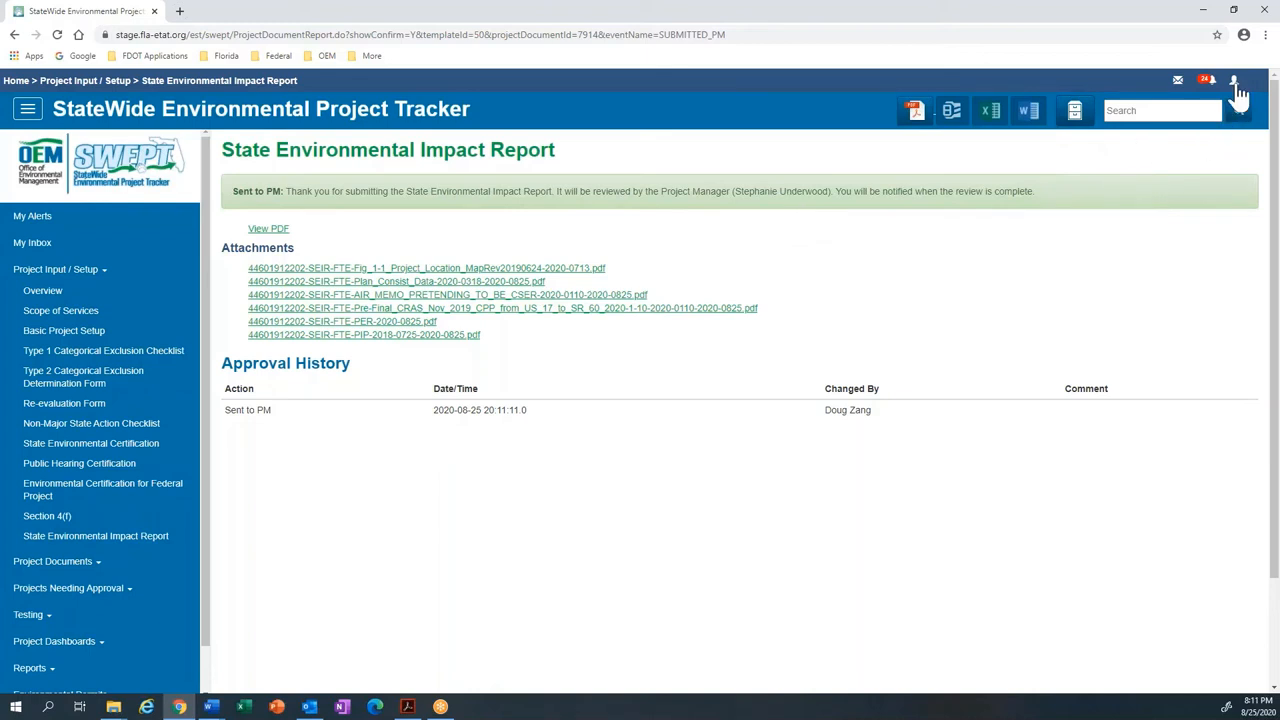
Step: Switch to the project manager's account and open the Glades Rd State Environmental Impact Report for review from the District Signatures list
{"action": "left_click", "coordinate": [1235, 82]}
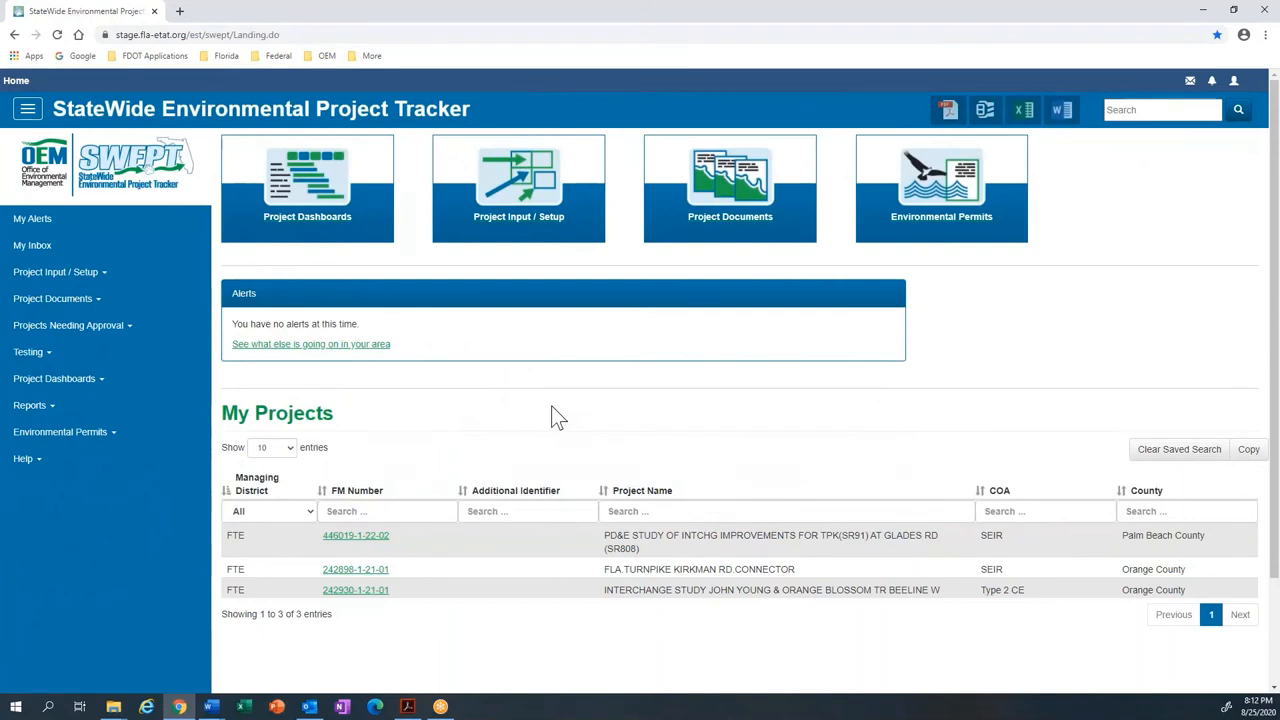
{"action": "left_click", "coordinate": [141, 337]}
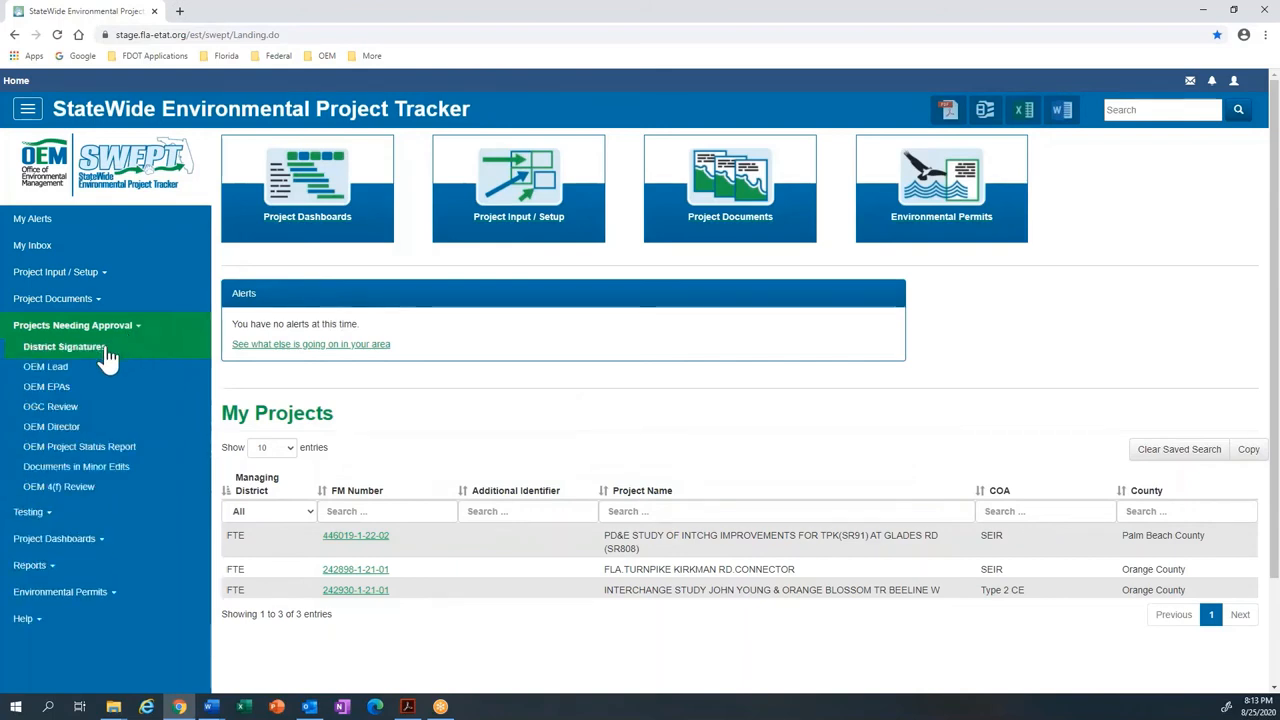
{"action": "left_click", "coordinate": [105, 352]}
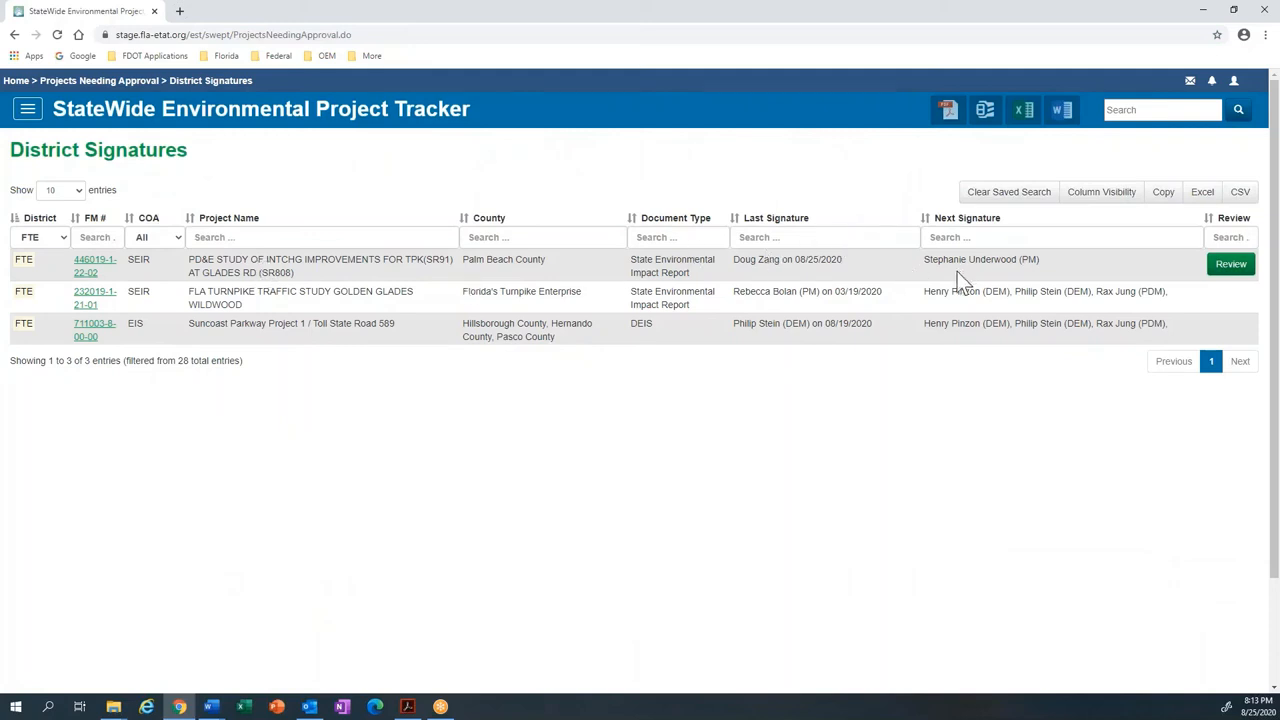
{"action": "left_click", "coordinate": [1224, 272]}
Step: Review the report's section statuses and the Project Information section, continuing to Planning Consistency
{"action": "scroll", "coordinate": [547, 337], "scroll_direction": "down", "scroll_amount": 3}
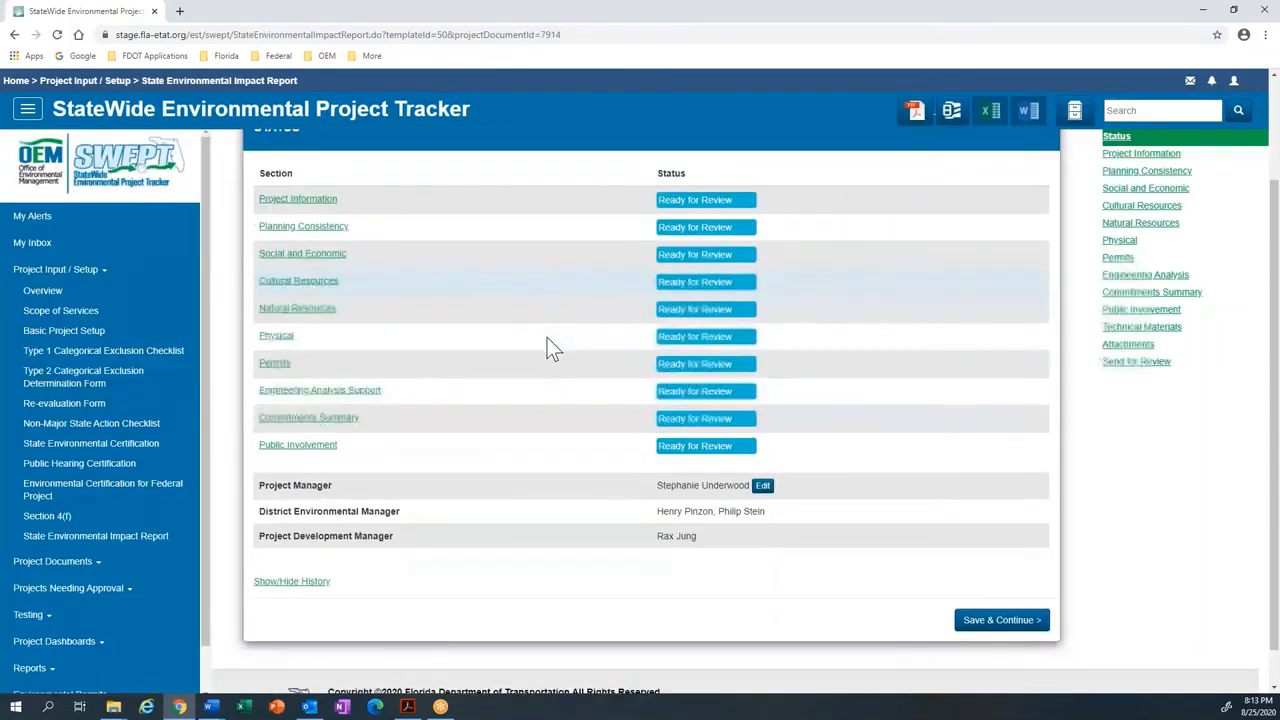
{"action": "left_click", "coordinate": [973, 580]}
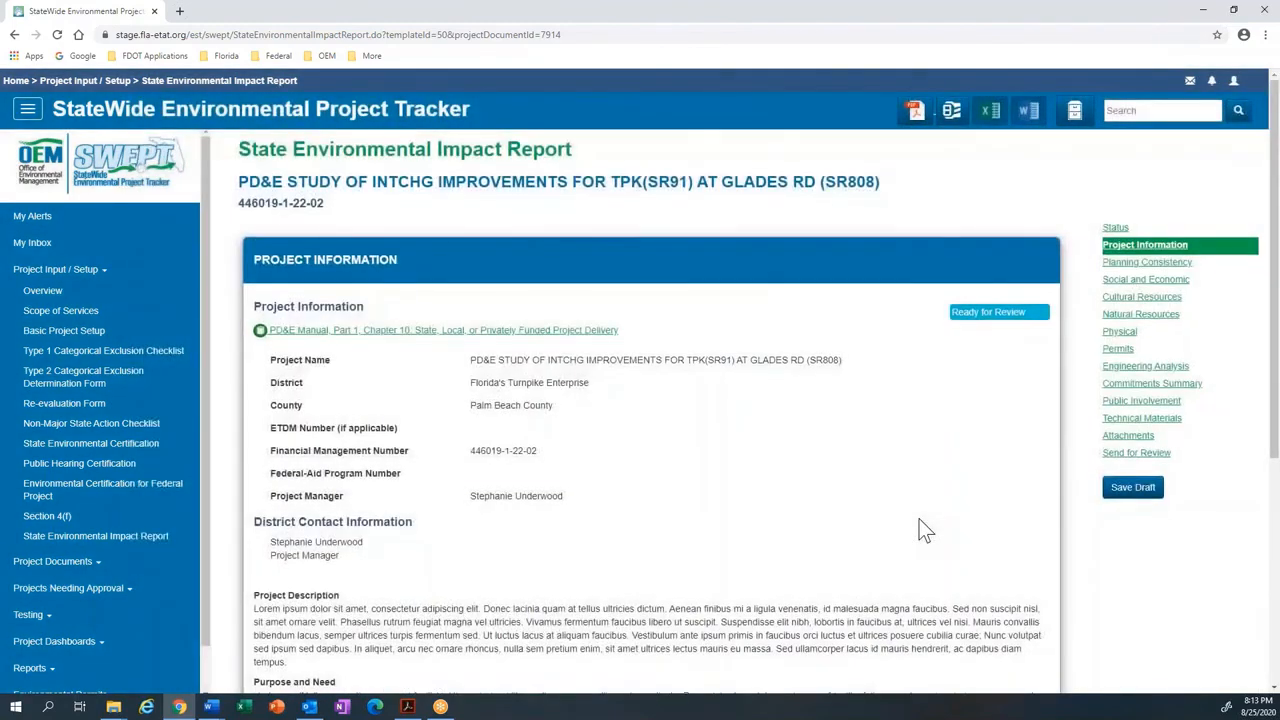
{"action": "scroll", "coordinate": [920, 529], "scroll_direction": "down", "scroll_amount": 4}
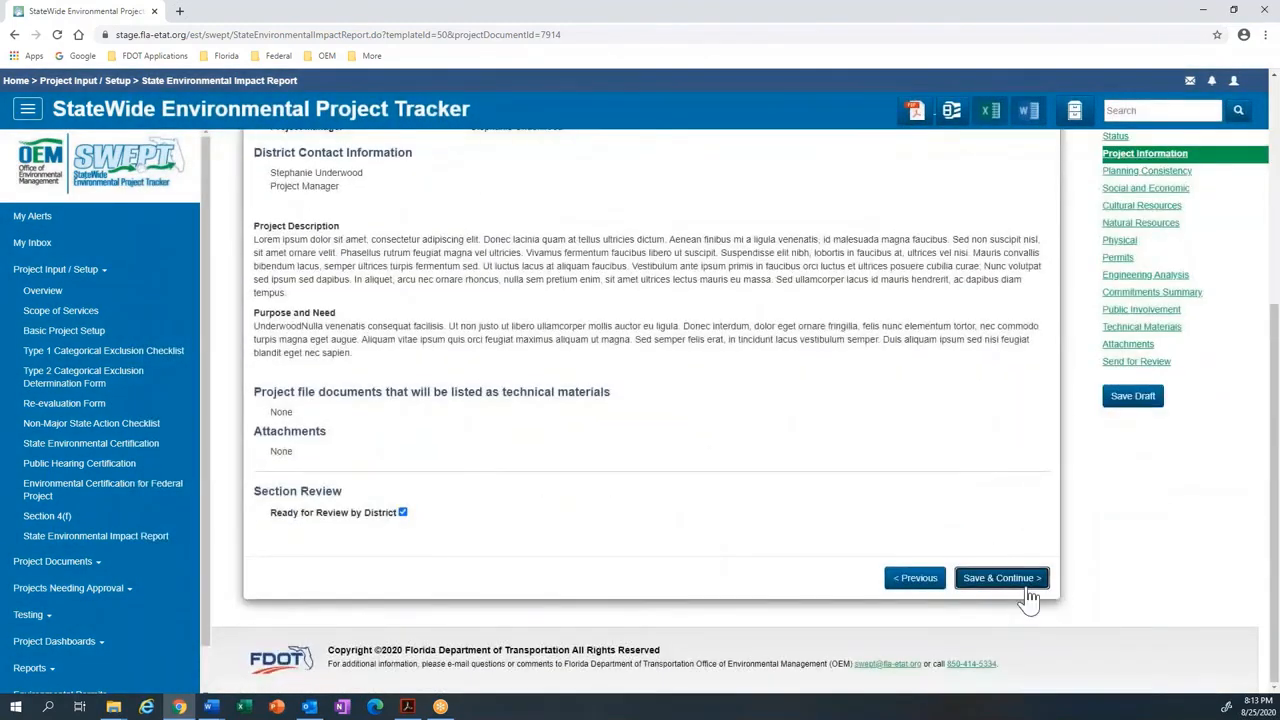
{"action": "left_click", "coordinate": [1005, 578]}
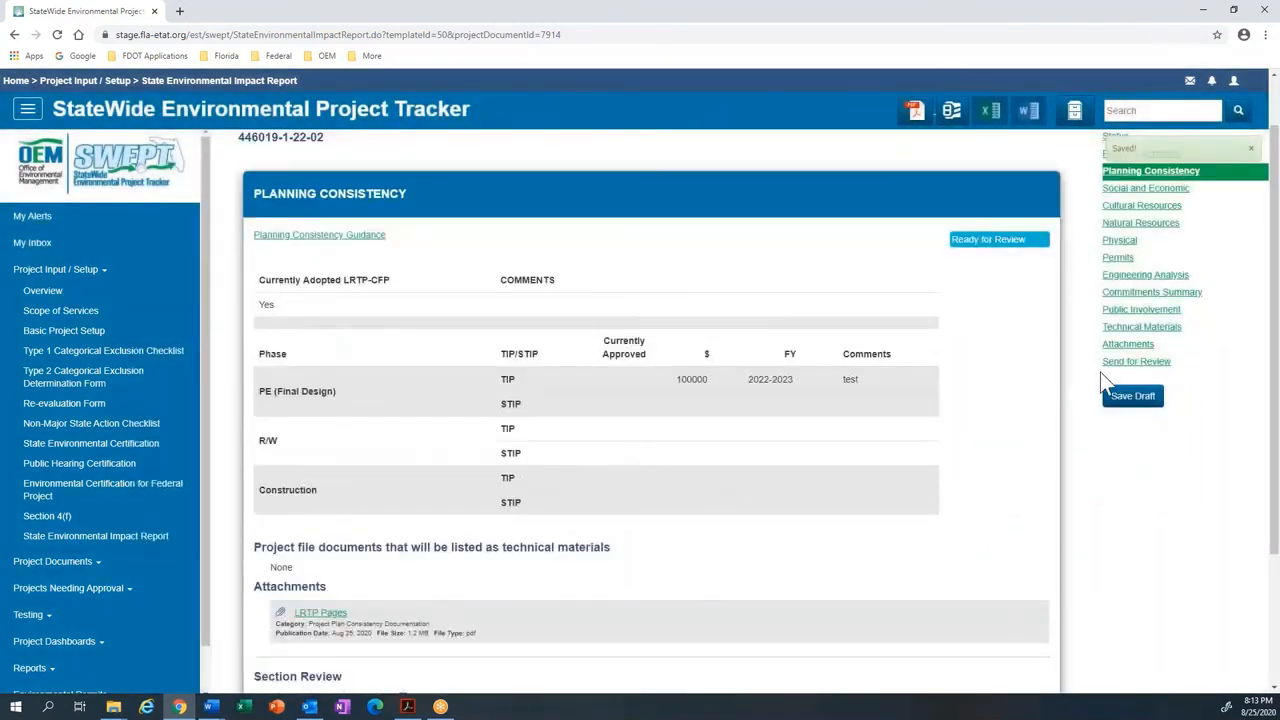
Step: Send the Glades Rd State Environmental Impact Report to DEM/PDM for Certification of SEIR and submit it
{"action": "left_click", "coordinate": [1119, 366]}
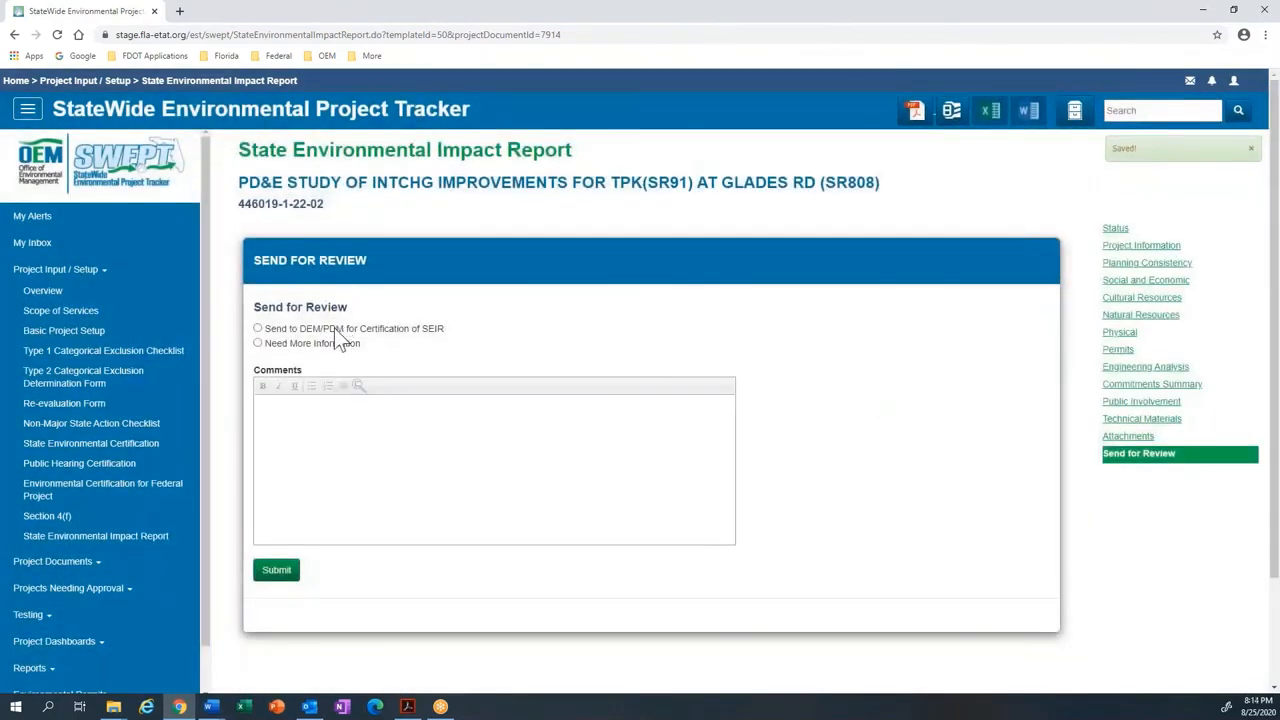
{"action": "left_click", "coordinate": [259, 329]}
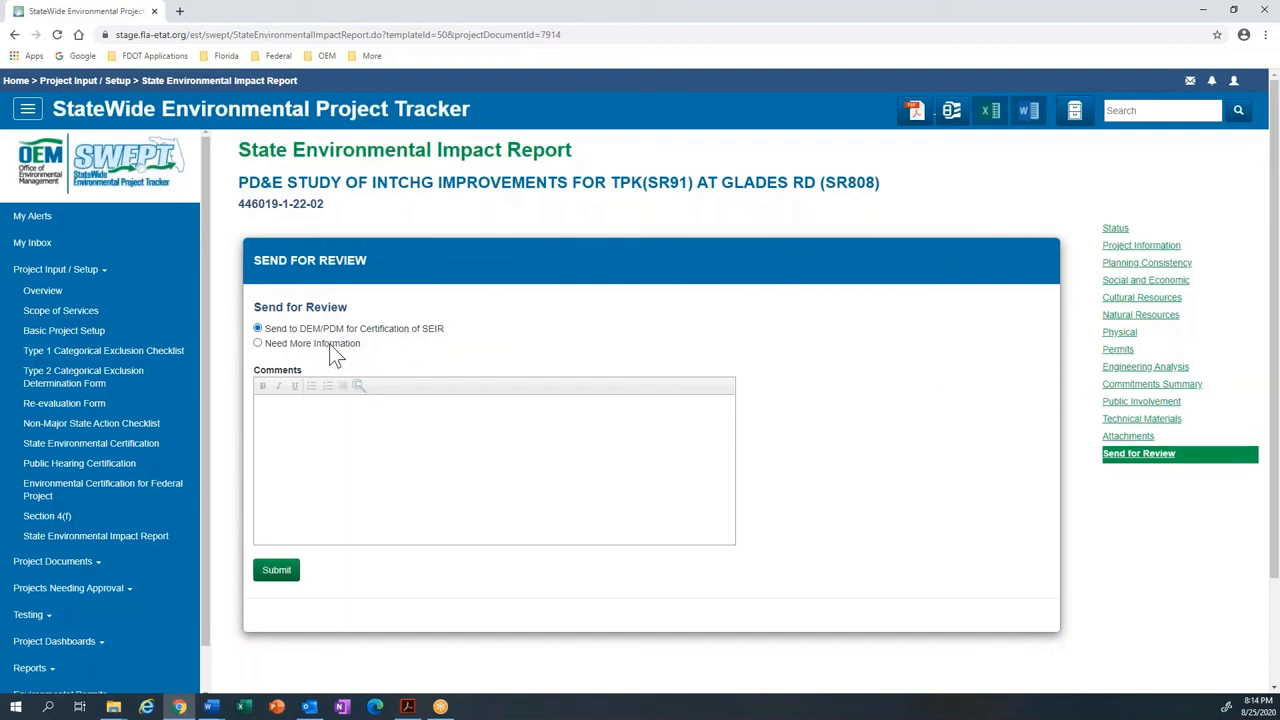
{"action": "left_click", "coordinate": [277, 572]}
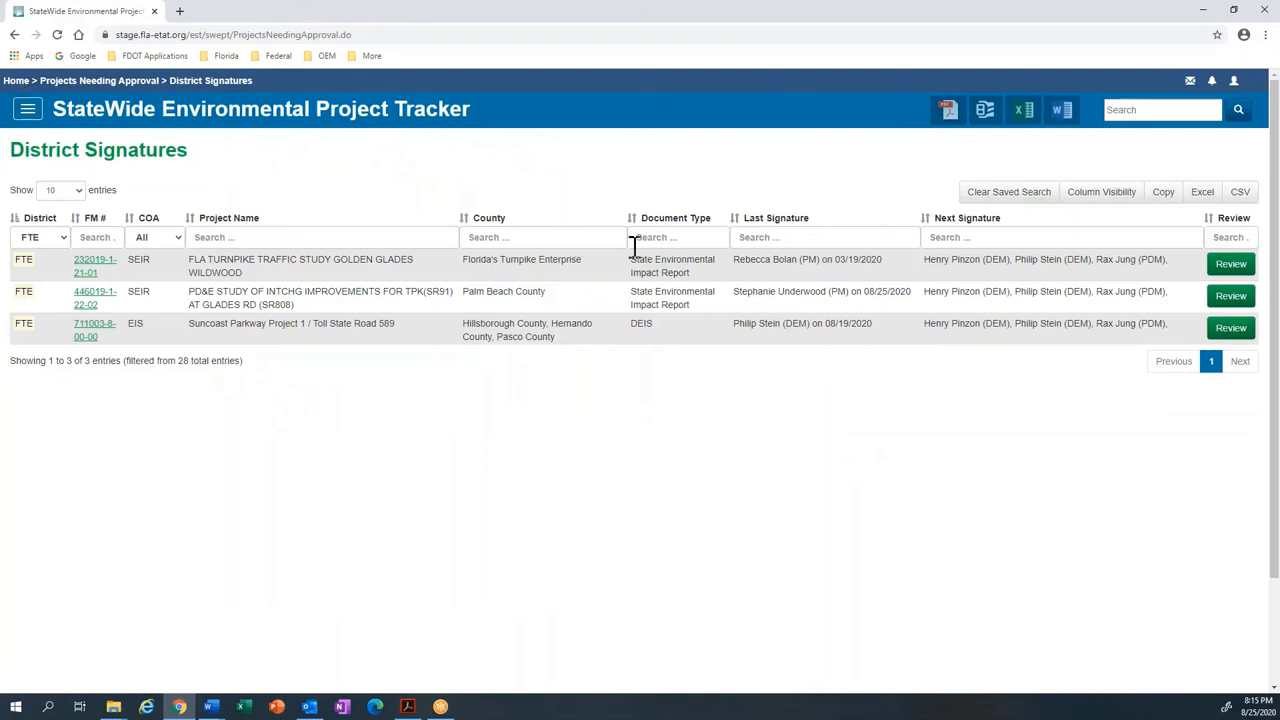
Step: Open the Glades Rd report for review from District Signatures and review its section statuses and Project Information
{"action": "left_click", "coordinate": [1231, 302]}
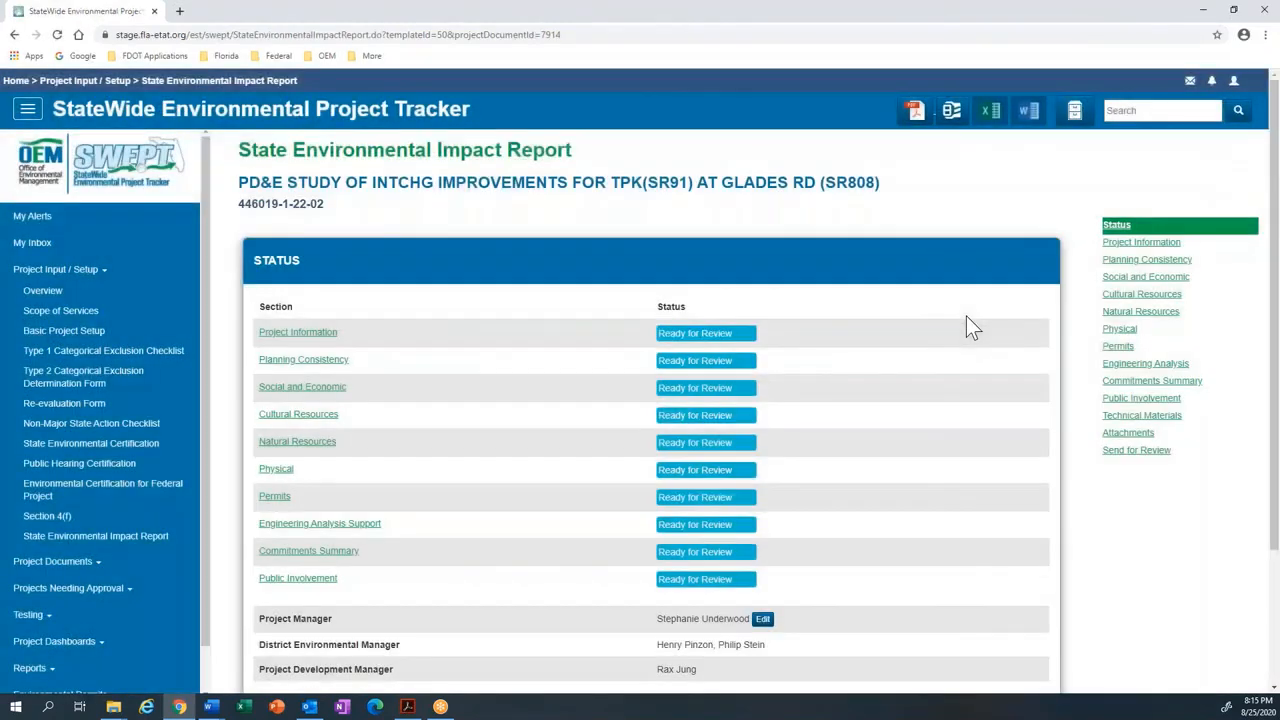
{"action": "scroll", "coordinate": [966, 316], "scroll_direction": "down", "scroll_amount": 2}
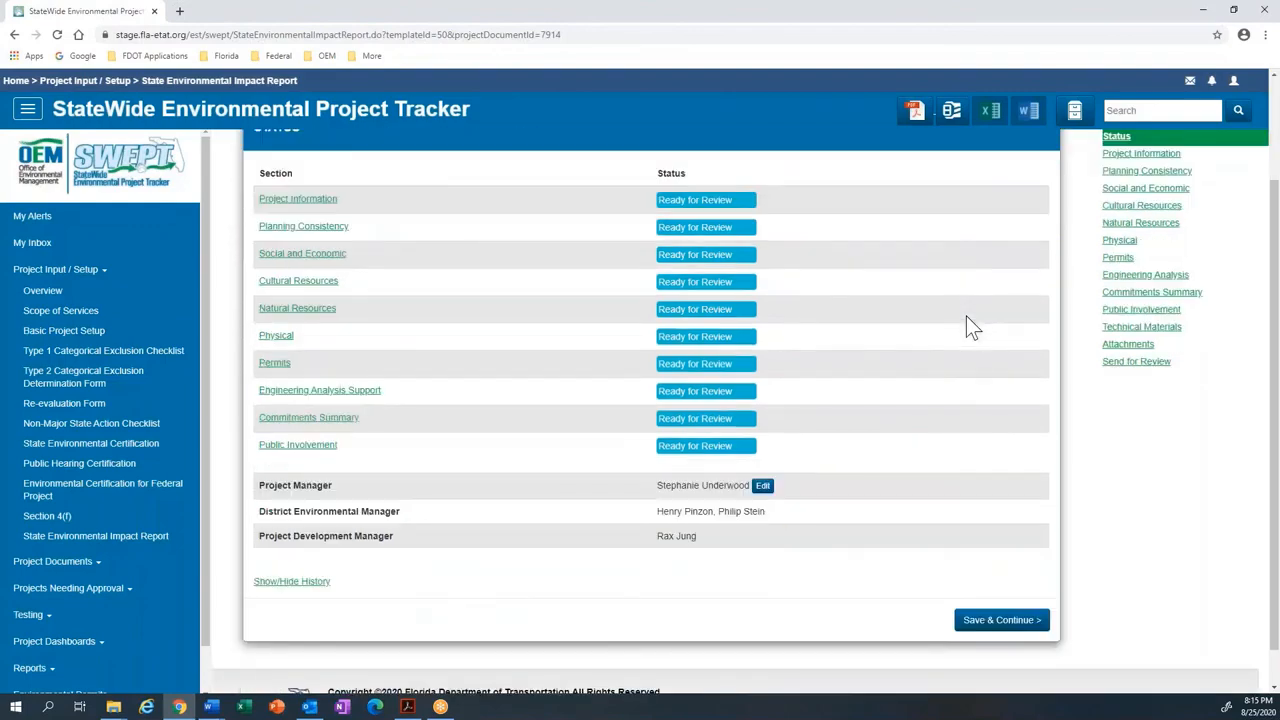
{"action": "left_click", "coordinate": [1138, 154]}
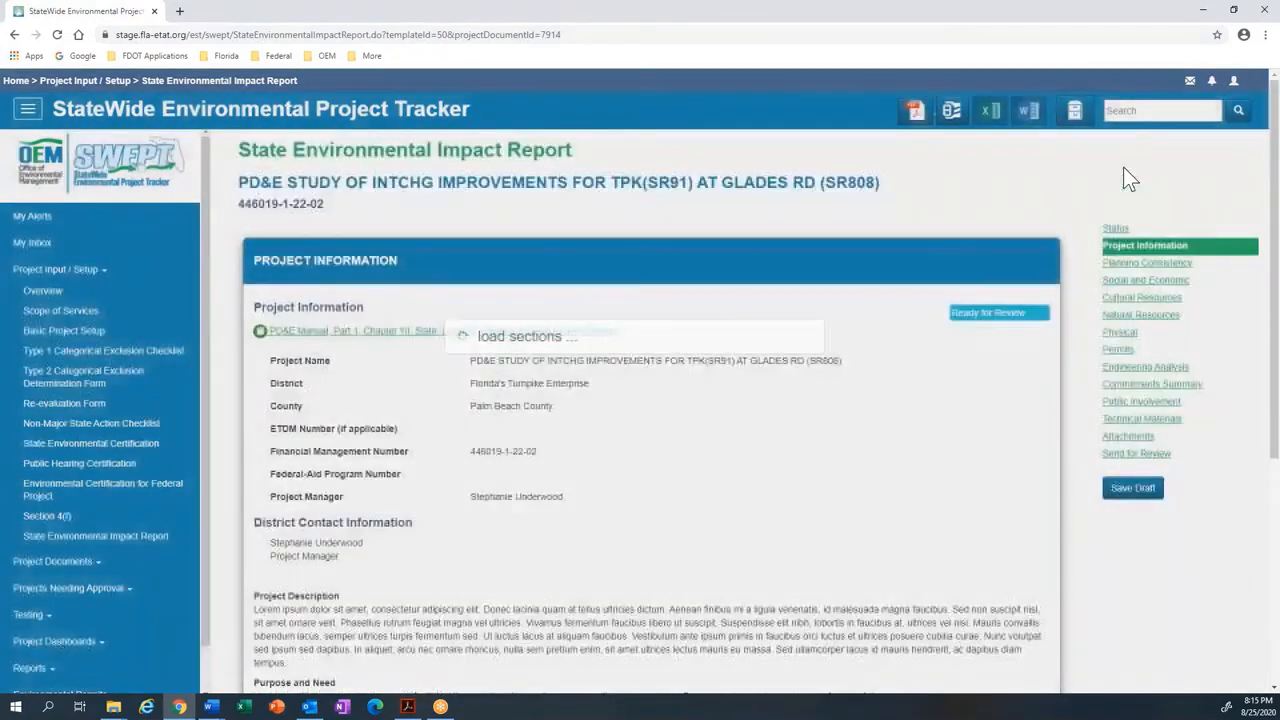
{"action": "scroll", "coordinate": [946, 363], "scroll_direction": "down", "scroll_amount": 2}
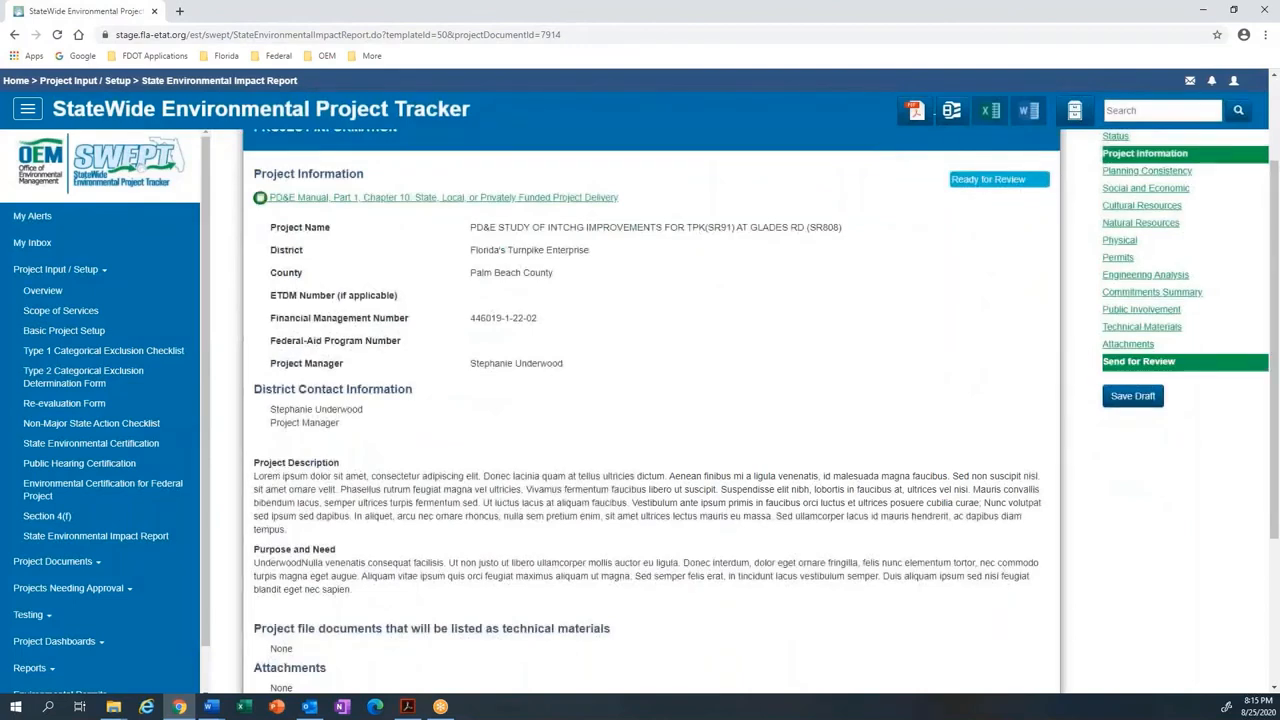
Step: Certify the report and send it to the Project Development Manager, and submit that manager's certification to the SEIR Approver
{"action": "left_click", "coordinate": [1110, 364]}
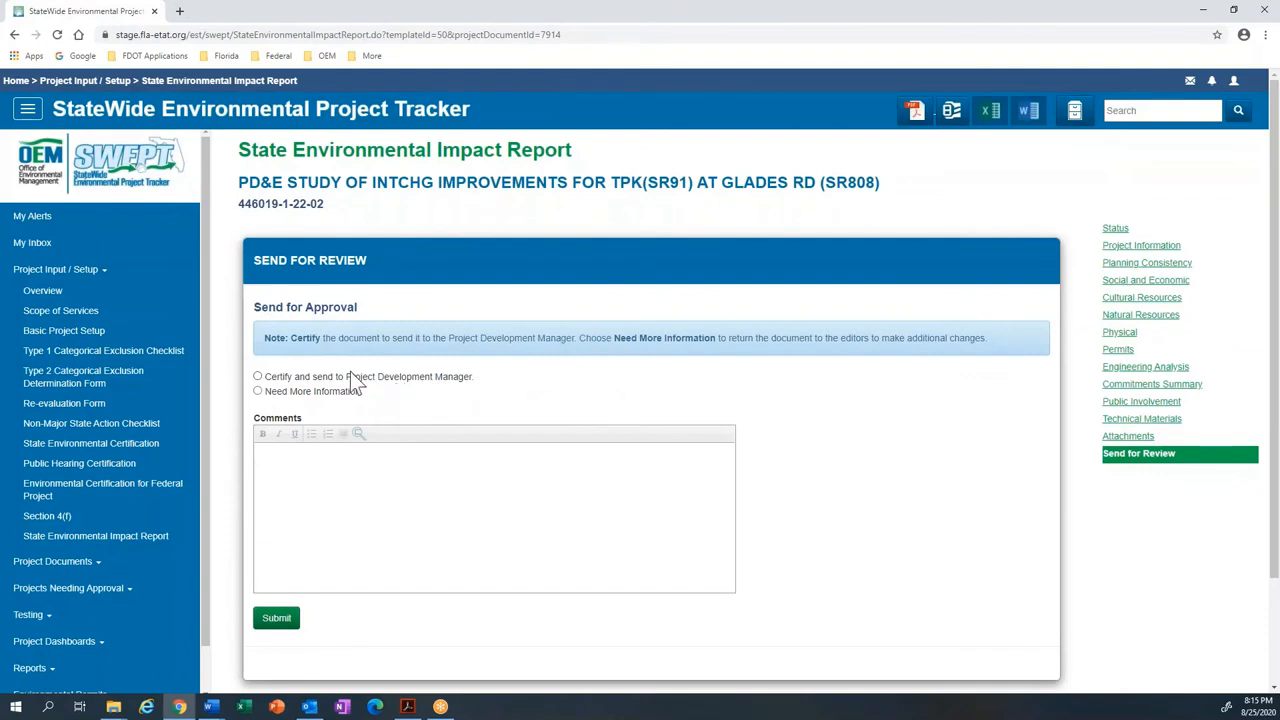
{"action": "left_click", "coordinate": [257, 377]}
{"action": "left_click", "coordinate": [280, 620]}
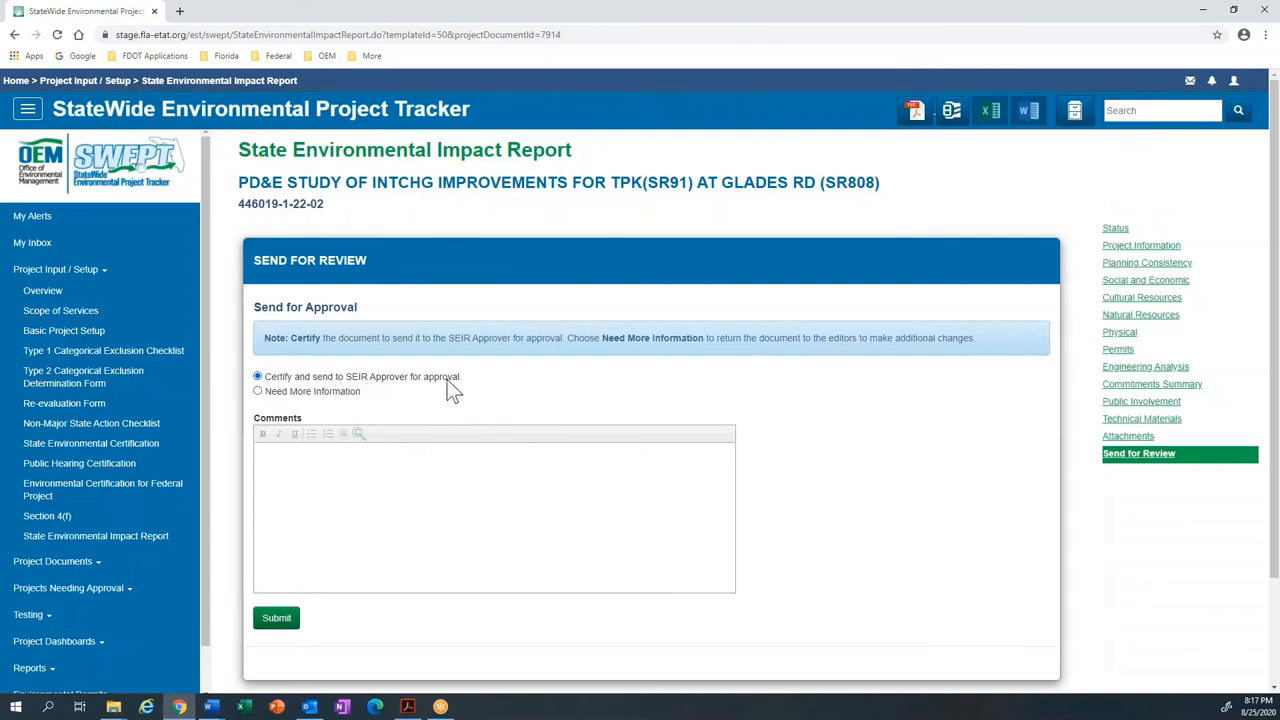
{"action": "left_click", "coordinate": [276, 617]}
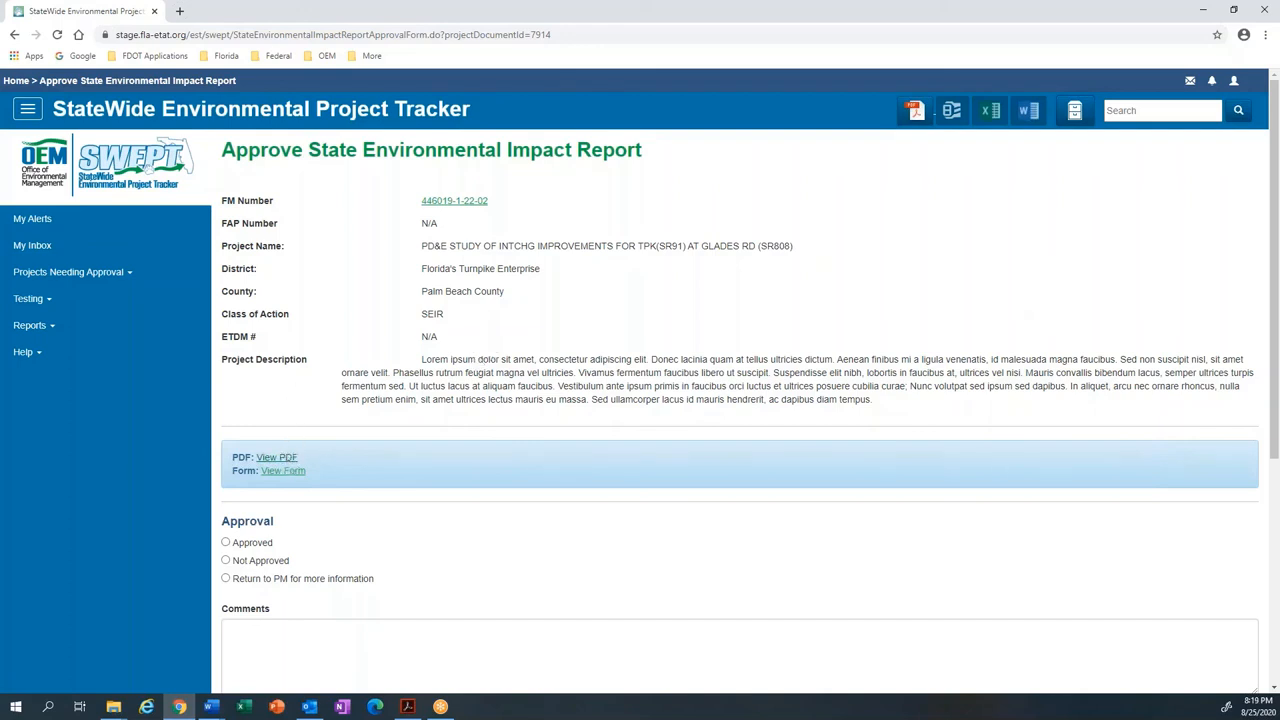
Step: Set the Glades Rd State Environmental Impact Report's approval to Approved and submit the decision
{"action": "left_click", "coordinate": [285, 470]}
{"action": "scroll", "coordinate": [312, 531], "scroll_direction": "down", "scroll_amount": 1}
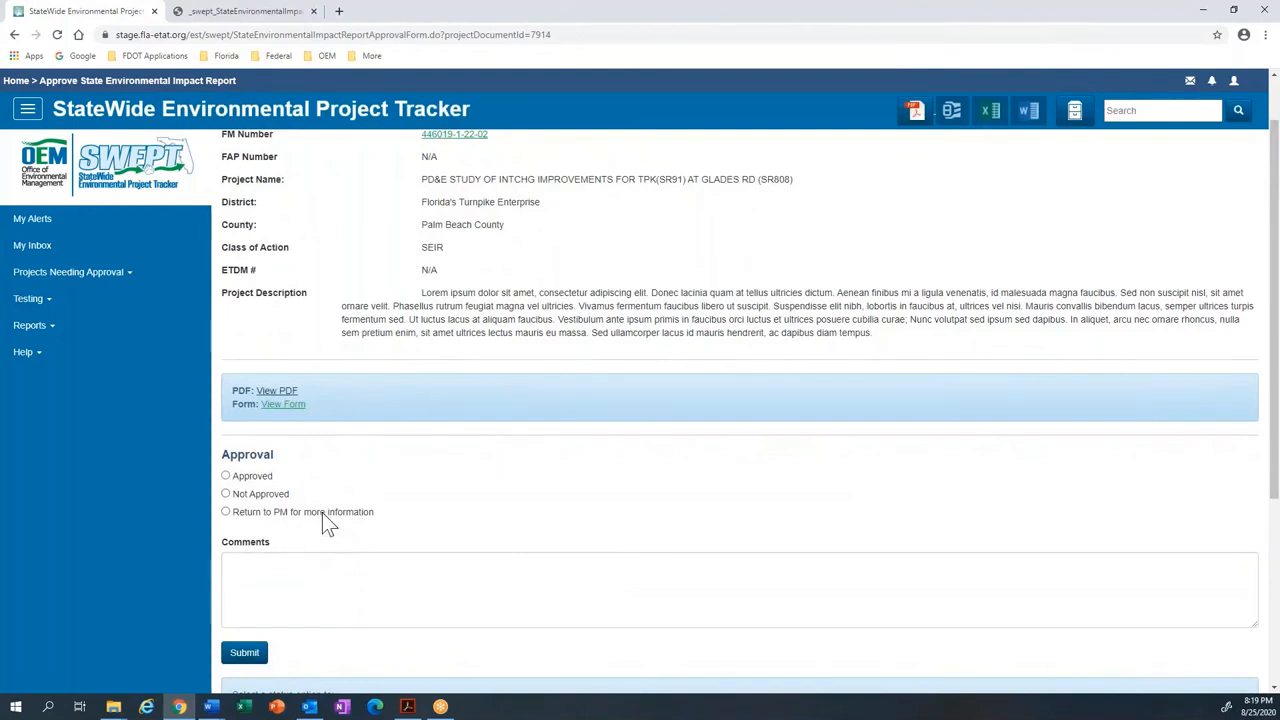
{"action": "left_click", "coordinate": [226, 477]}
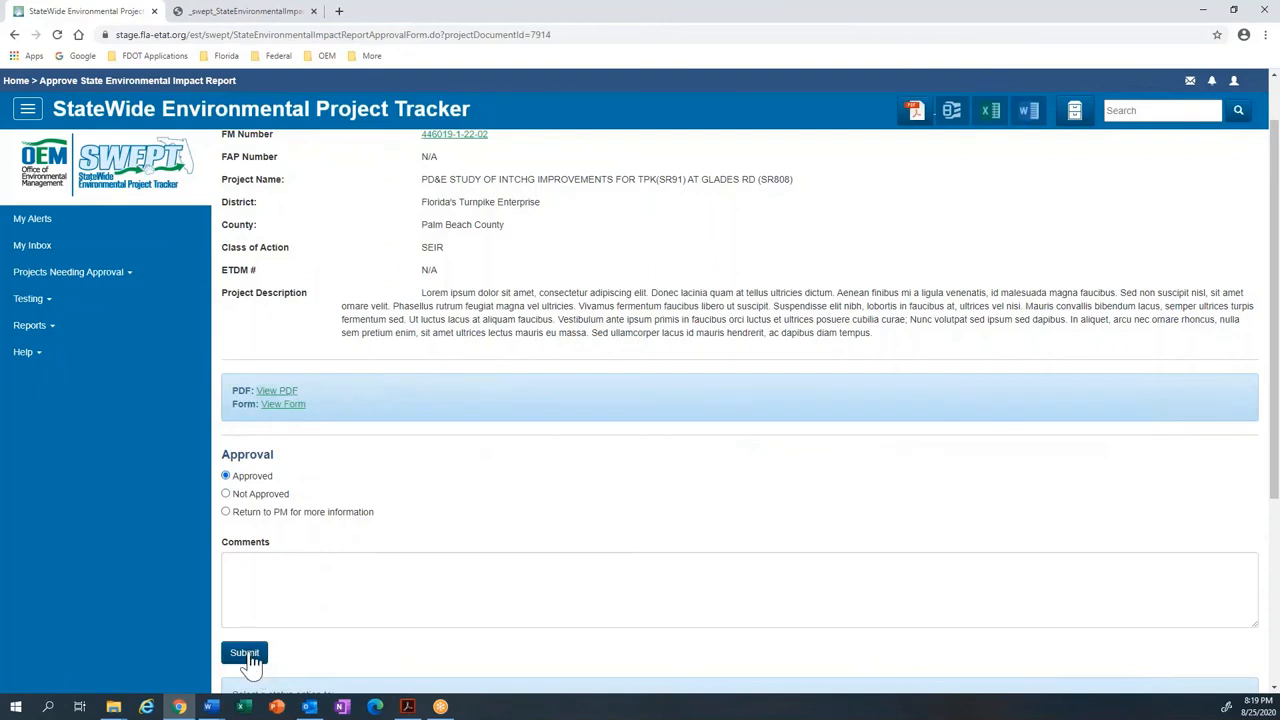
{"action": "scroll", "coordinate": [314, 630], "scroll_direction": "down", "scroll_amount": 1}
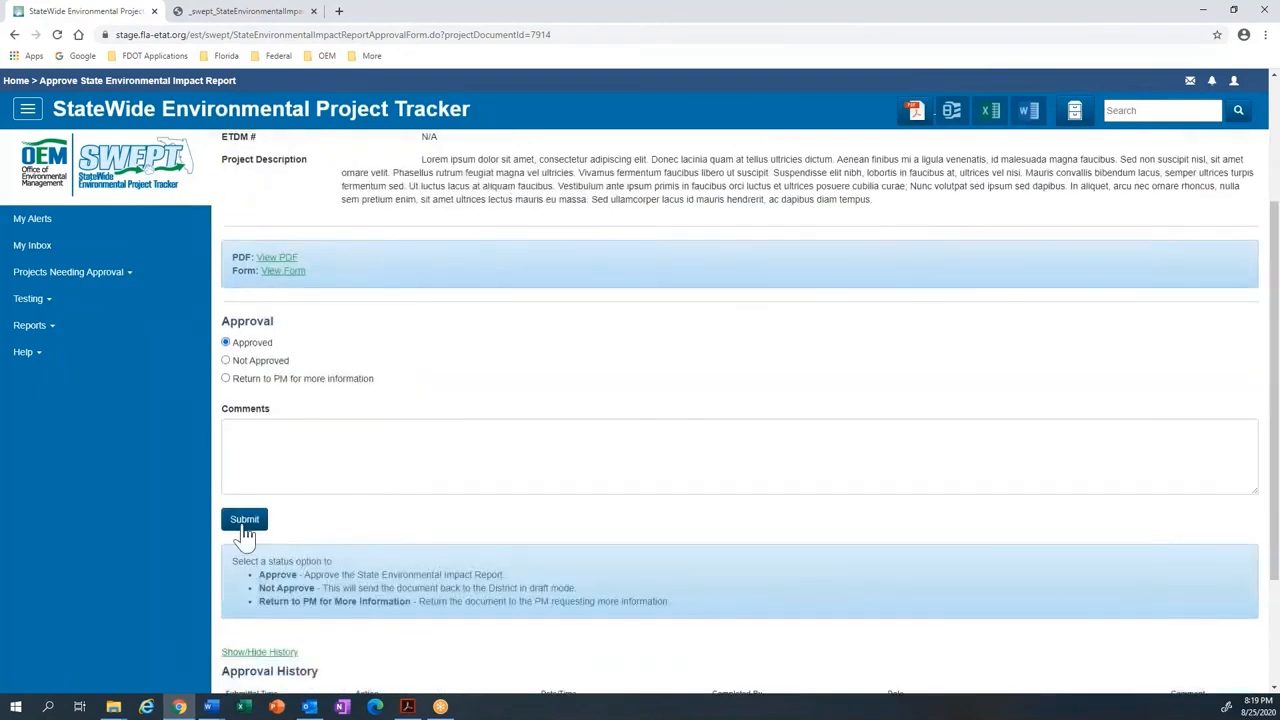
{"action": "left_click", "coordinate": [244, 522]}
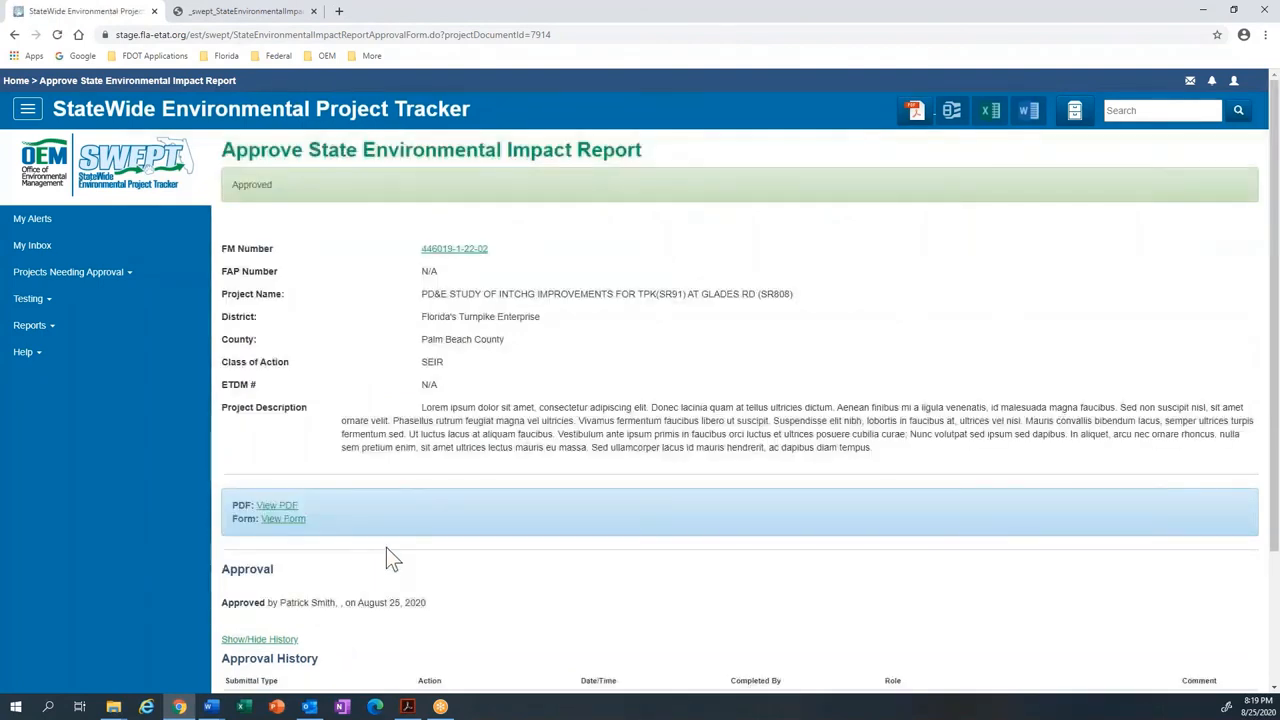
{"action": "left_click", "coordinate": [1073, 112]}
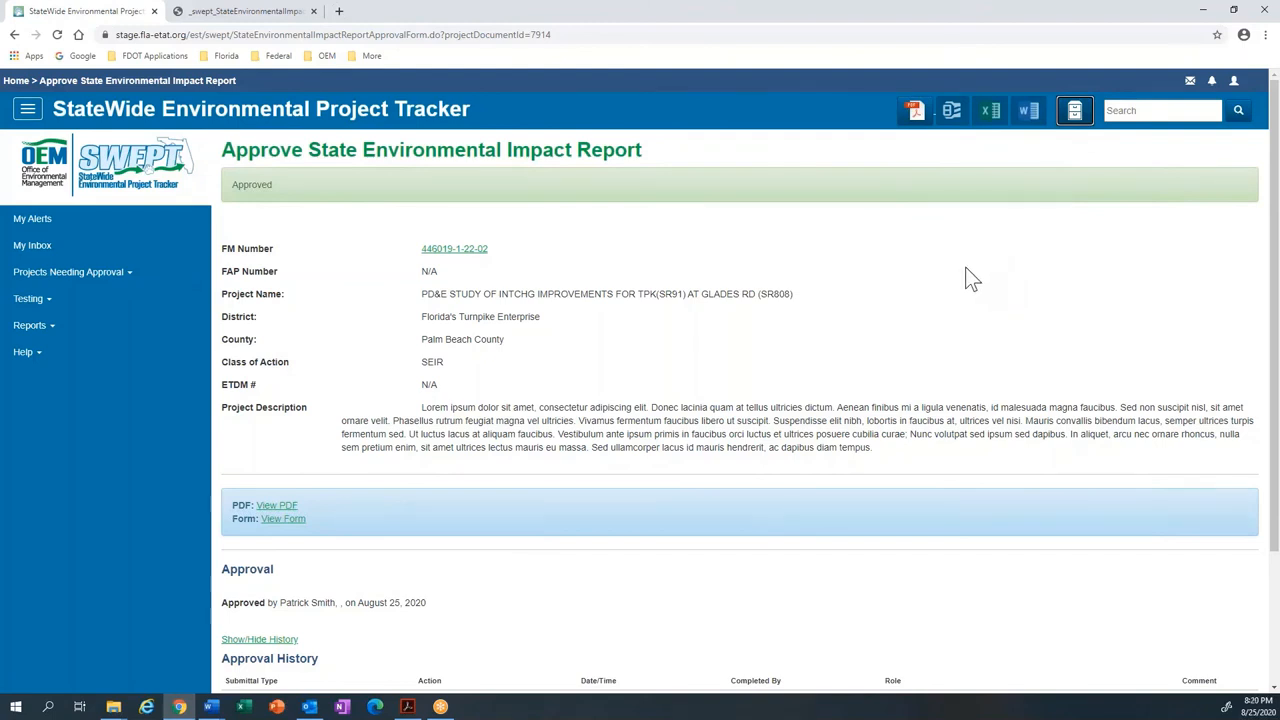
{"action": "scroll", "coordinate": [968, 280], "scroll_direction": "down", "scroll_amount": 3}
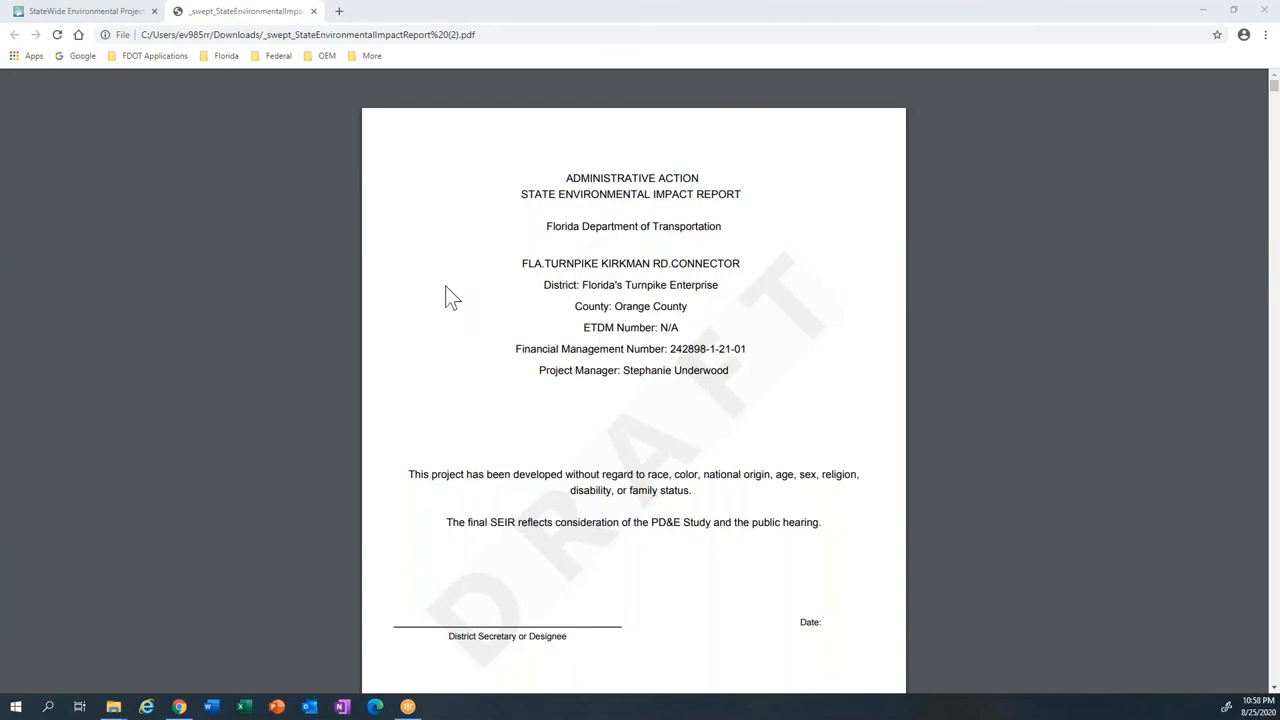
Step: Examine the Kirkman Rd Connector draft report PDF's cover page, contact page, table of contents and bookmark list
{"action": "scroll", "coordinate": [508, 421], "scroll_direction": "down", "scroll_amount": 3}
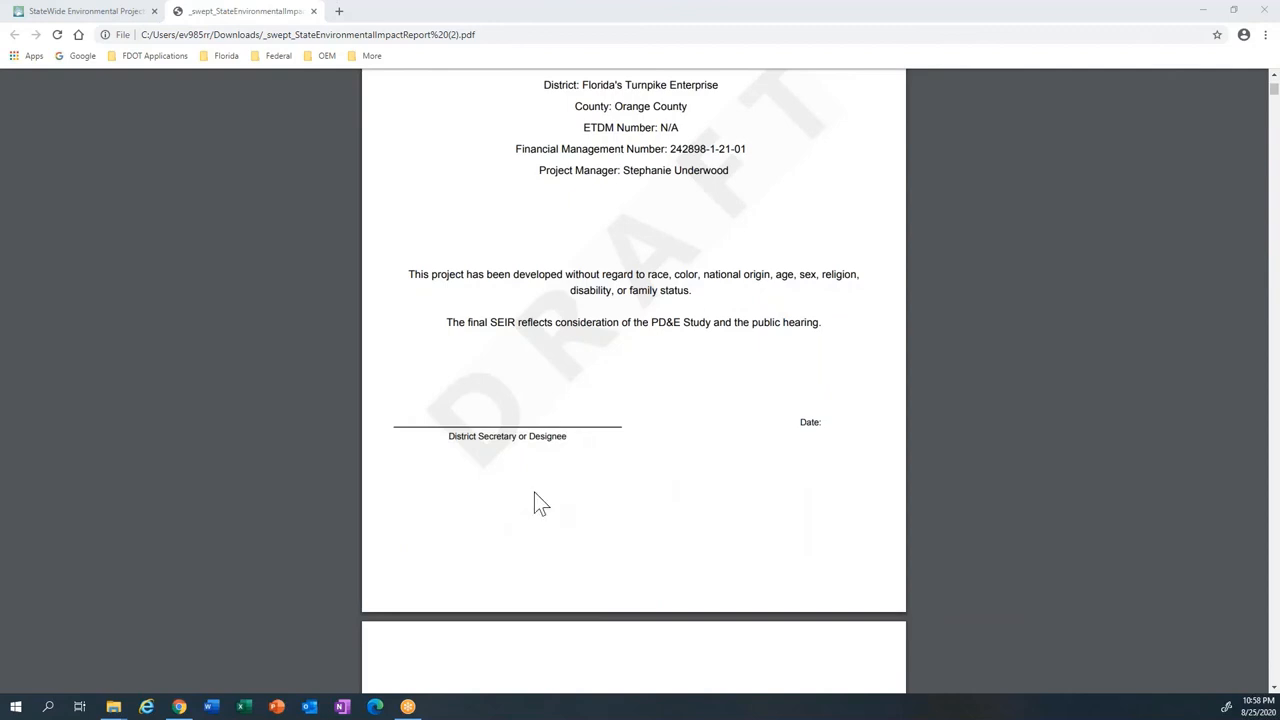
{"action": "scroll", "coordinate": [537, 503], "scroll_direction": "down", "scroll_amount": 1}
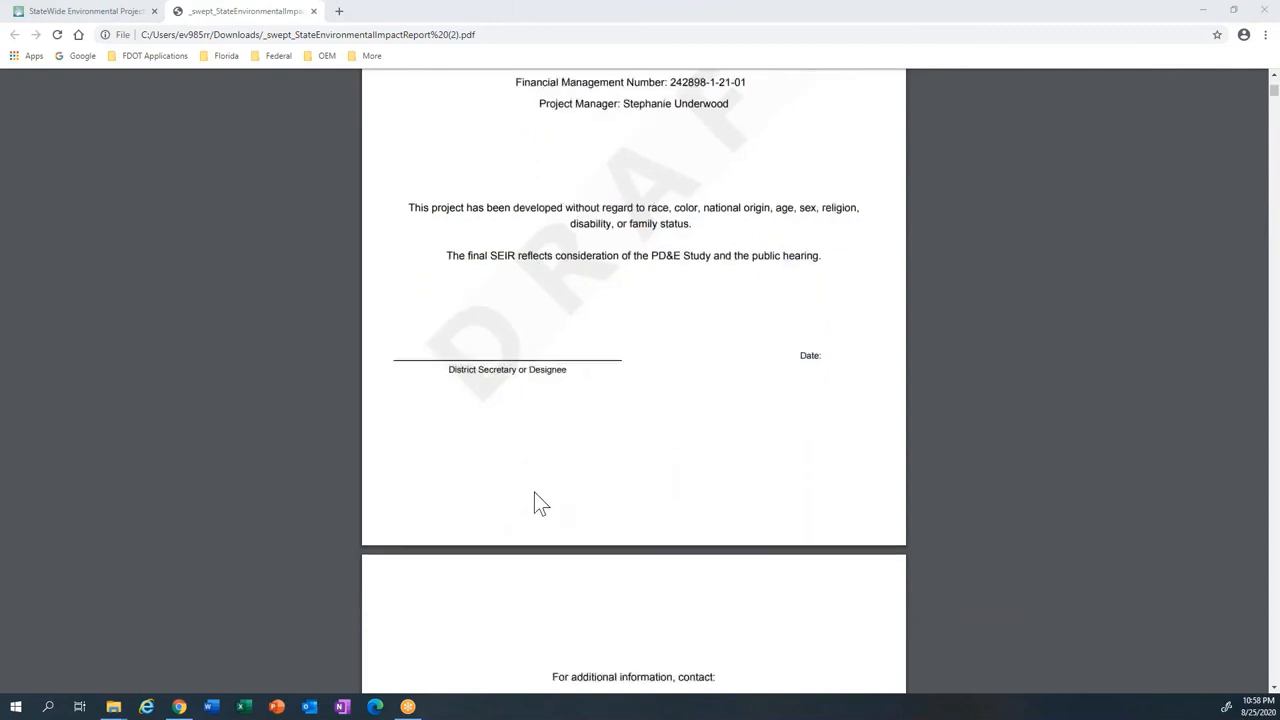
{"action": "scroll", "coordinate": [537, 503], "scroll_direction": "down", "scroll_amount": 1}
{"action": "scroll", "coordinate": [536, 500], "scroll_direction": "down", "scroll_amount": 4}
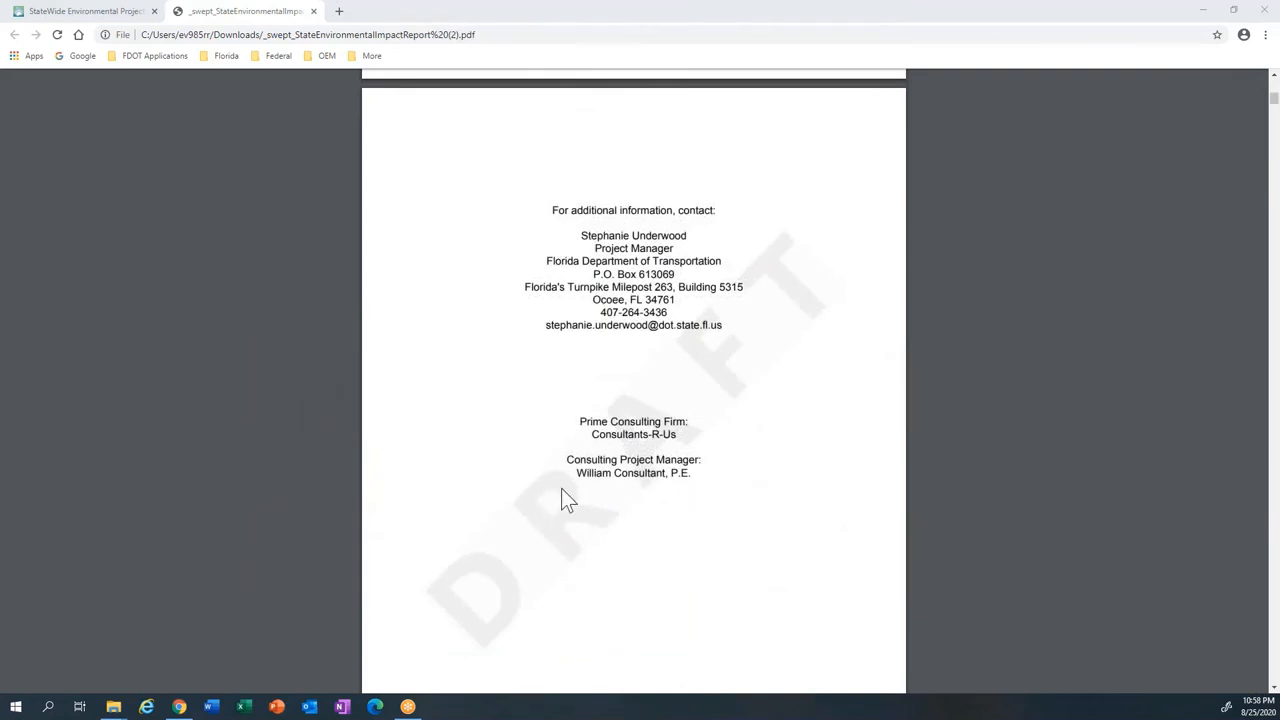
{"action": "scroll", "coordinate": [561, 489], "scroll_direction": "down", "scroll_amount": 5}
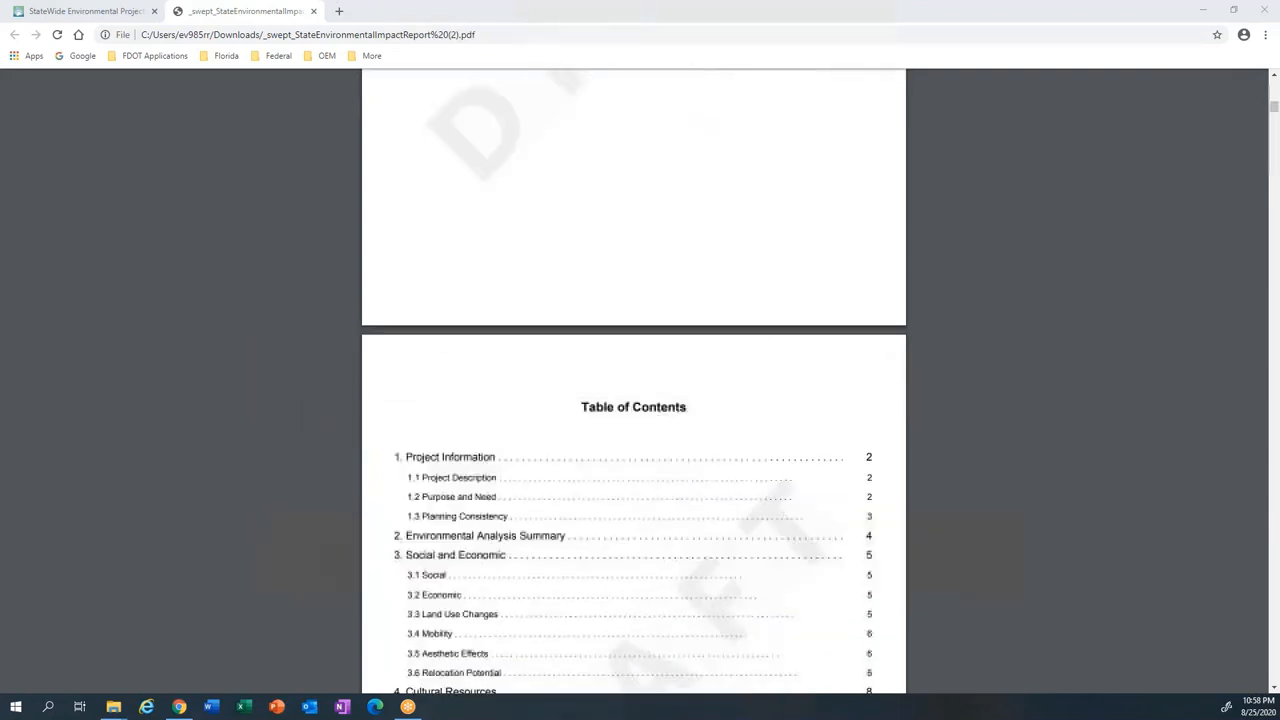
{"action": "scroll", "coordinate": [634, 387], "scroll_direction": "down", "scroll_amount": 4}
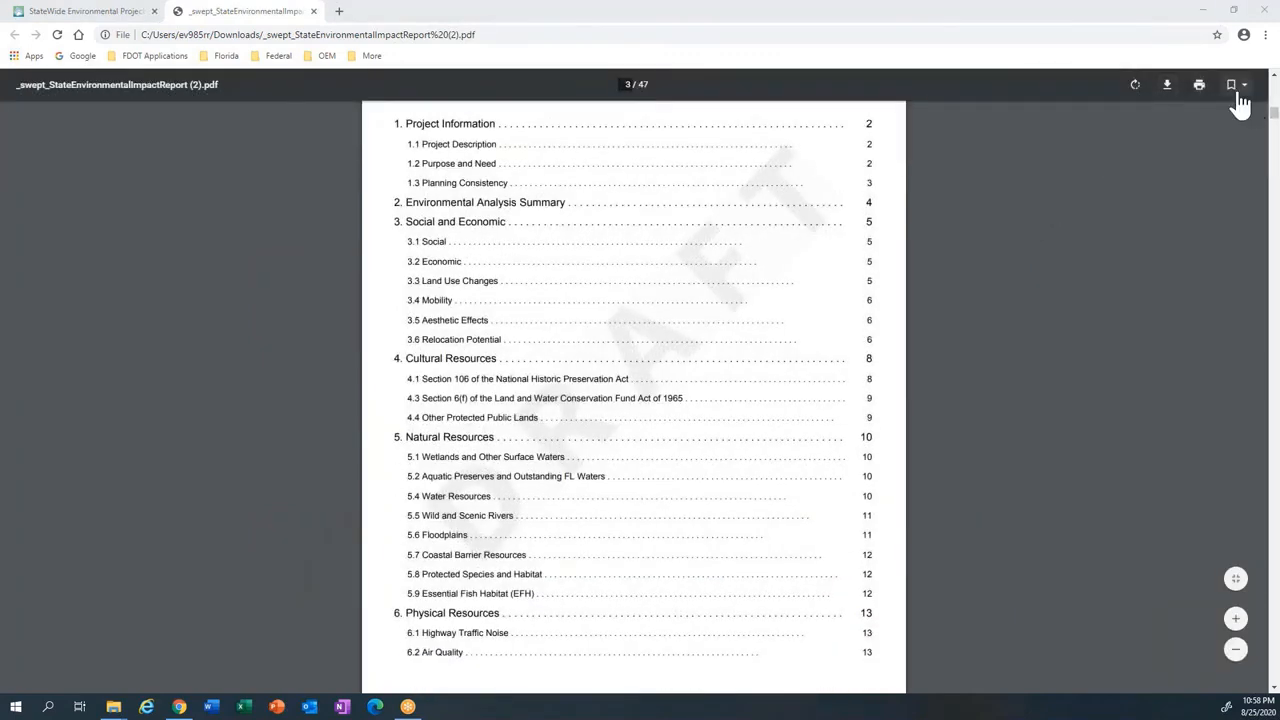
{"action": "left_click", "coordinate": [1236, 88]}
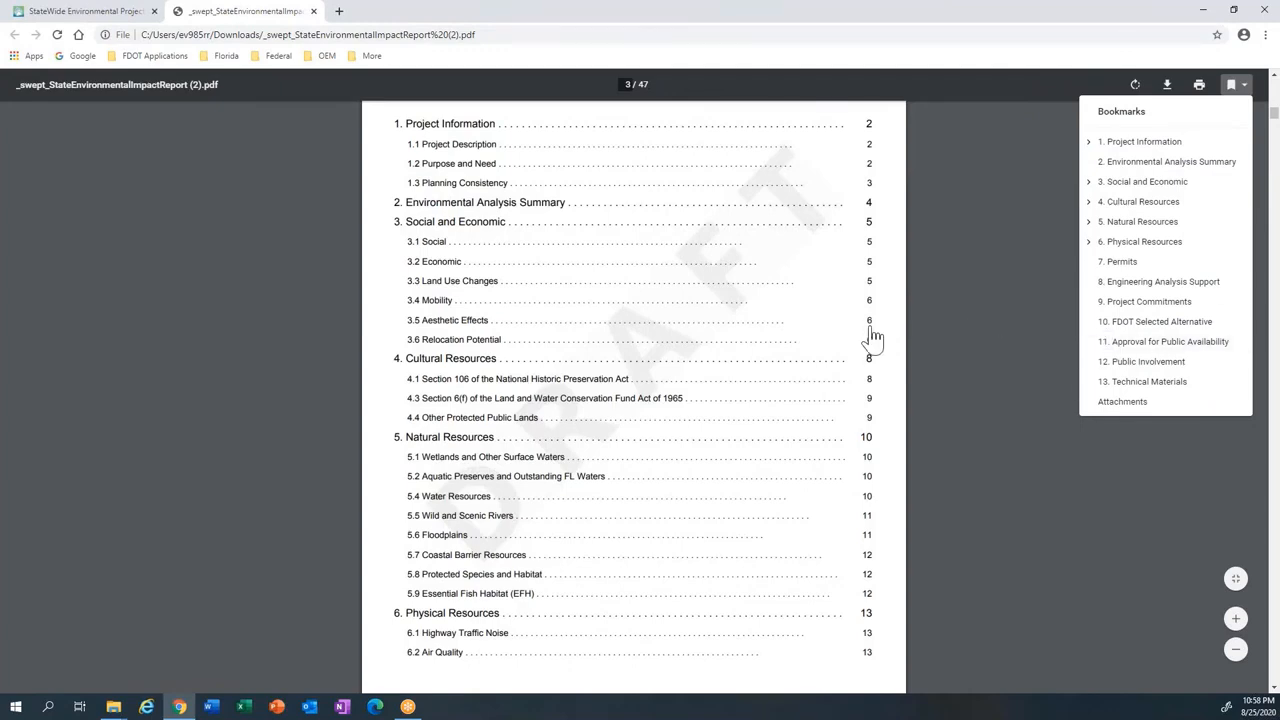
{"action": "left_click", "coordinate": [916, 312]}
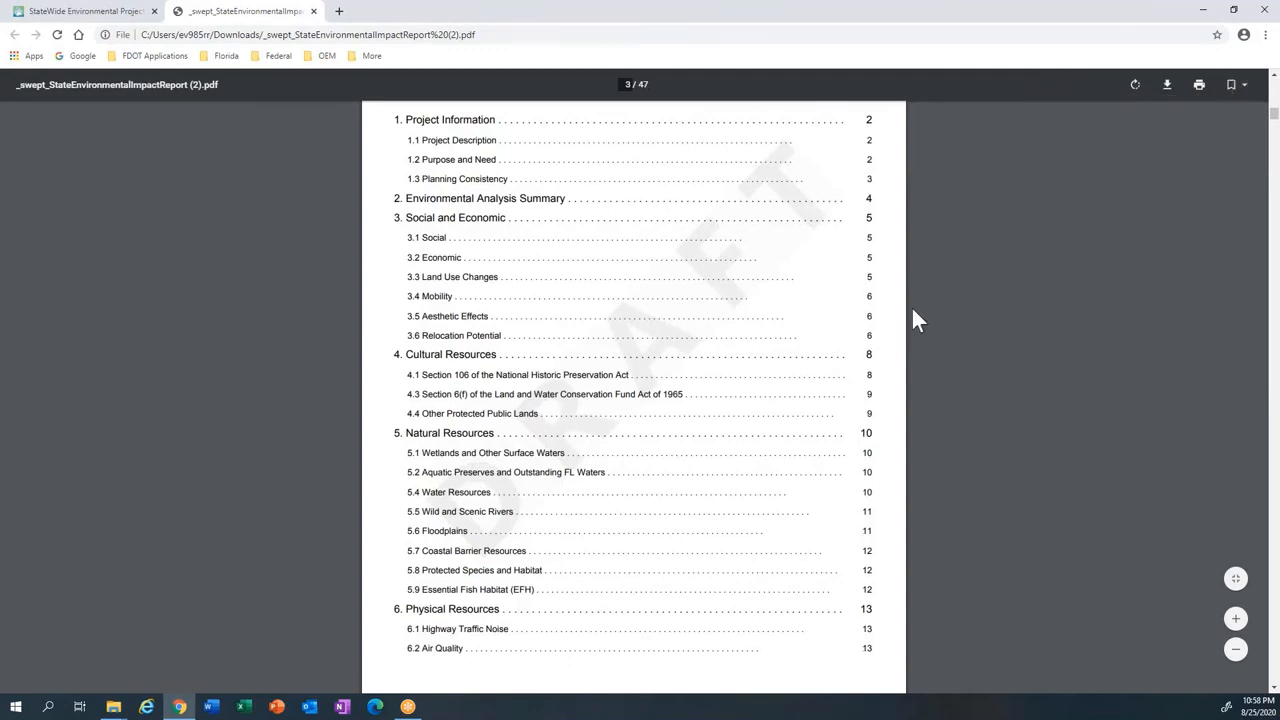
{"action": "scroll", "coordinate": [913, 310], "scroll_direction": "down", "scroll_amount": 5}
{"action": "scroll", "coordinate": [913, 310], "scroll_direction": "down", "scroll_amount": 7}
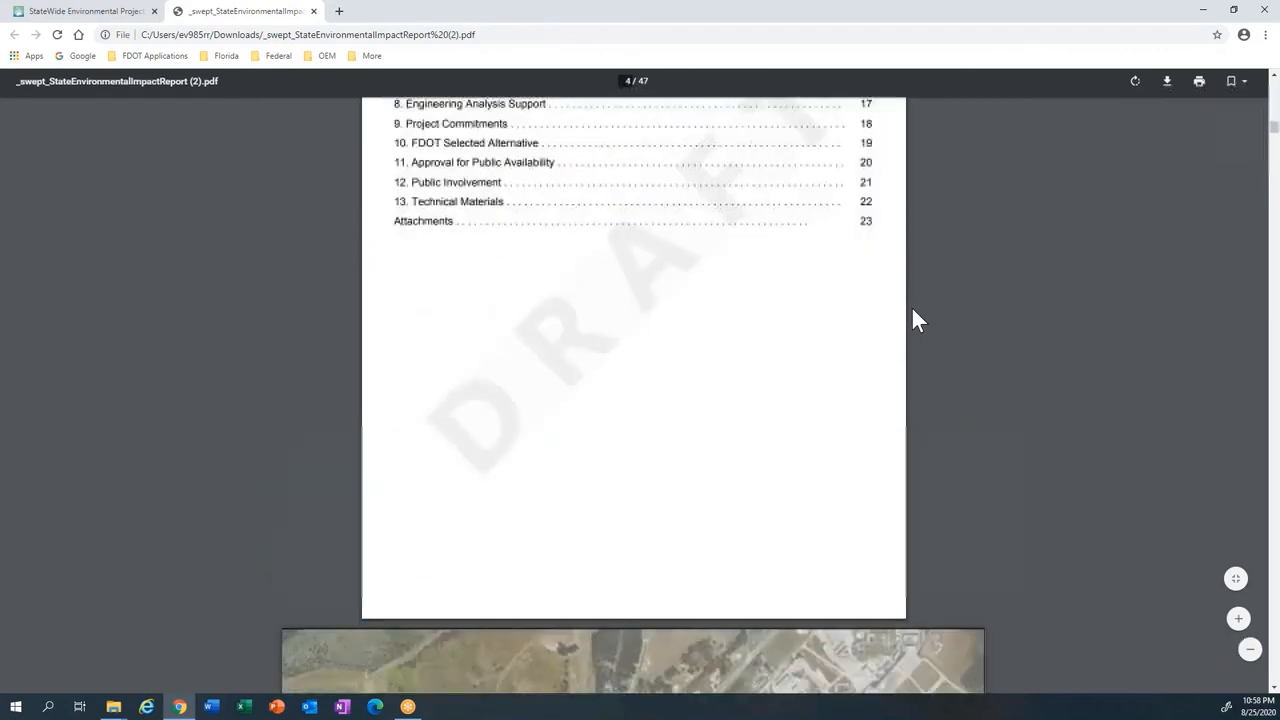
Step: Examine the report's Evaluated Build Alternatives map and its Project Information section, from Project Description through Purpose and Need to Planning Consistency
{"action": "scroll", "coordinate": [912, 310], "scroll_direction": "down", "scroll_amount": 1}
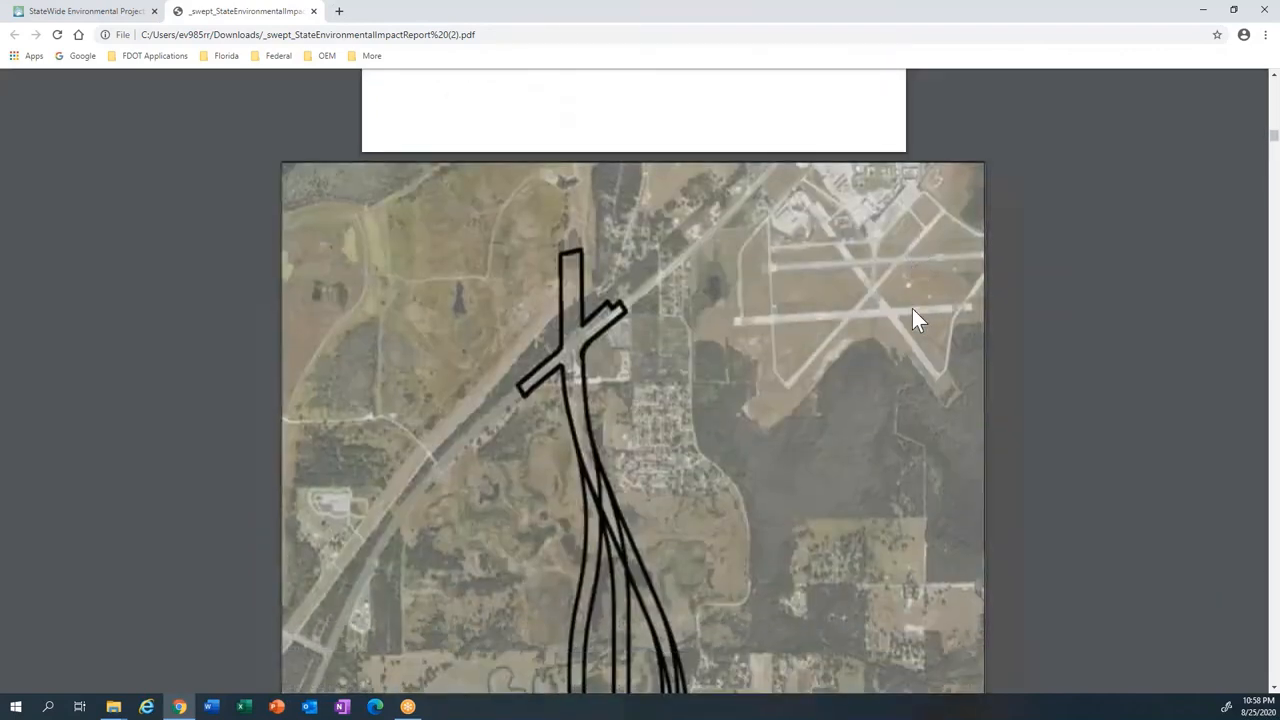
{"action": "scroll", "coordinate": [911, 309], "scroll_direction": "down", "scroll_amount": 2}
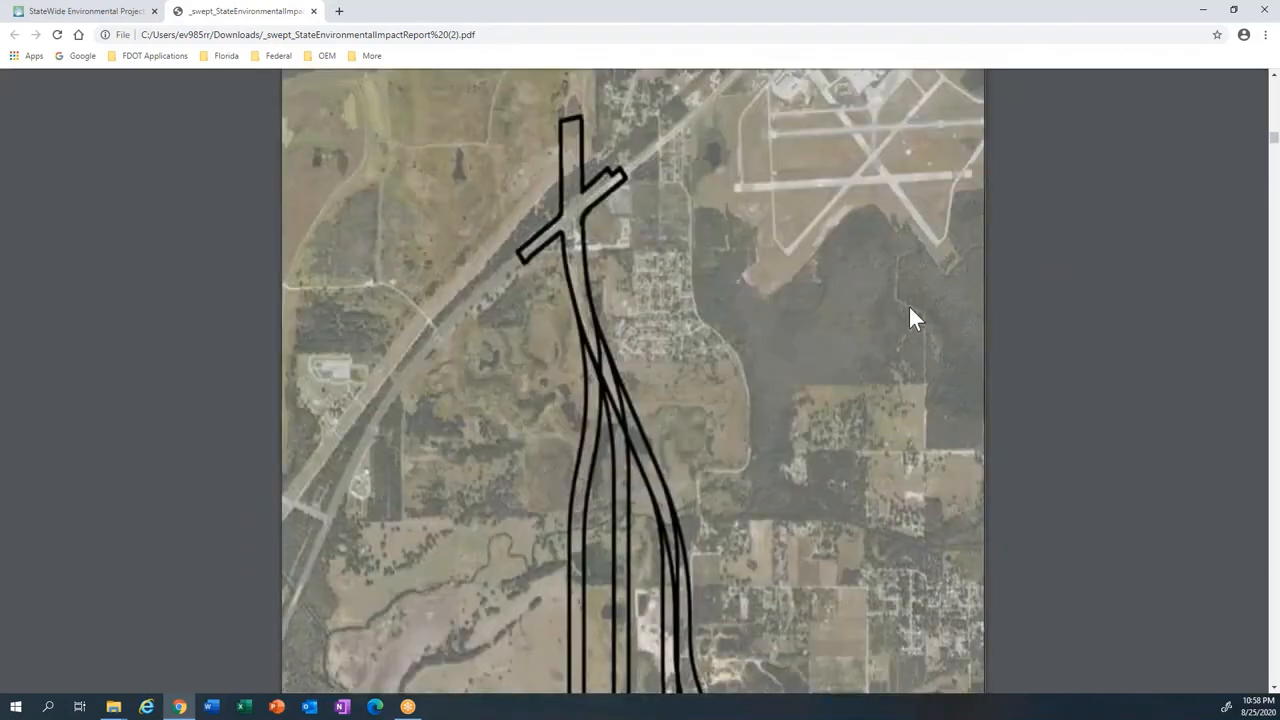
{"action": "scroll", "coordinate": [910, 310], "scroll_direction": "down", "scroll_amount": 4}
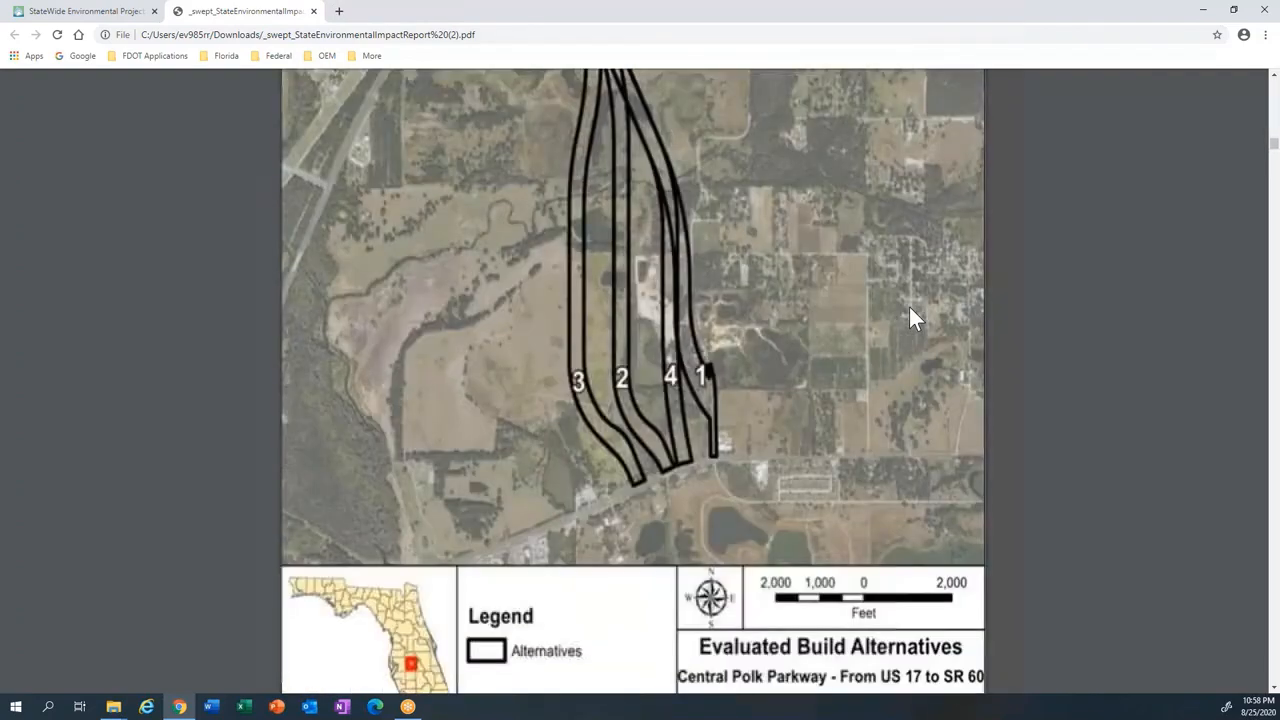
{"action": "scroll", "coordinate": [910, 310], "scroll_direction": "down", "scroll_amount": 3}
{"action": "scroll", "coordinate": [910, 310], "scroll_direction": "down", "scroll_amount": 1}
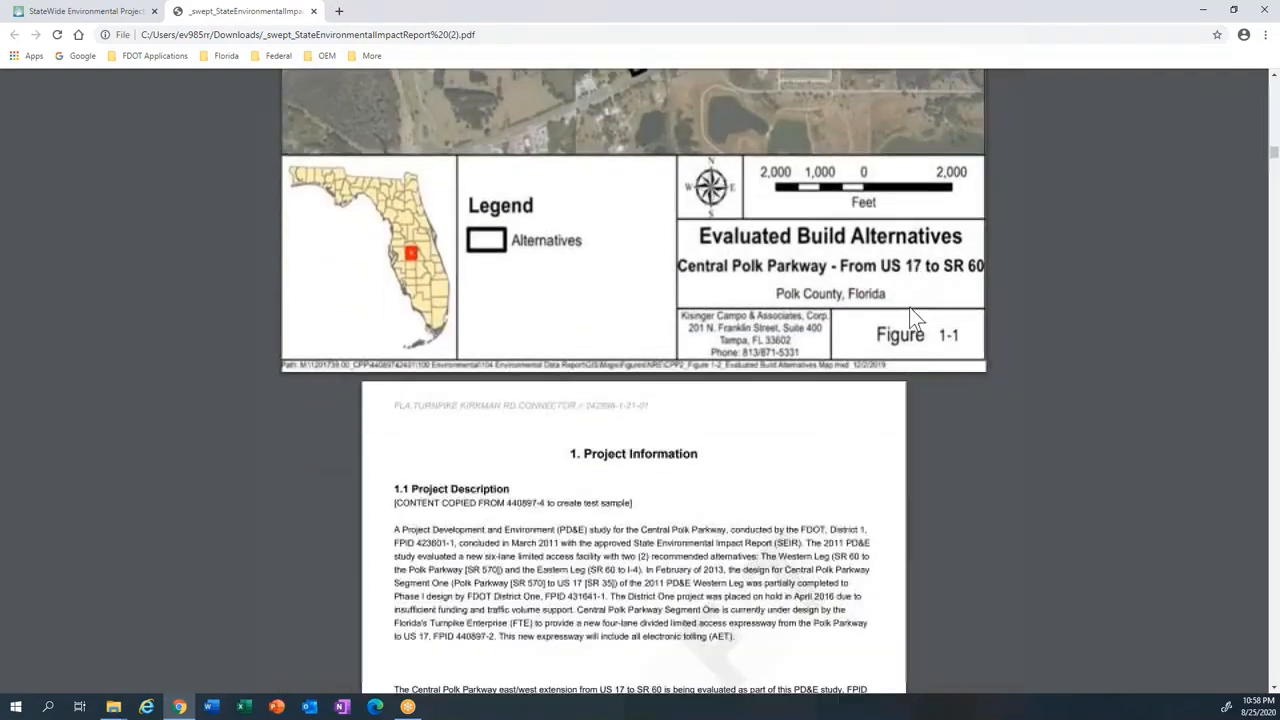
{"action": "scroll", "coordinate": [910, 309], "scroll_direction": "down", "scroll_amount": 1}
{"action": "scroll", "coordinate": [910, 309], "scroll_direction": "down", "scroll_amount": 3}
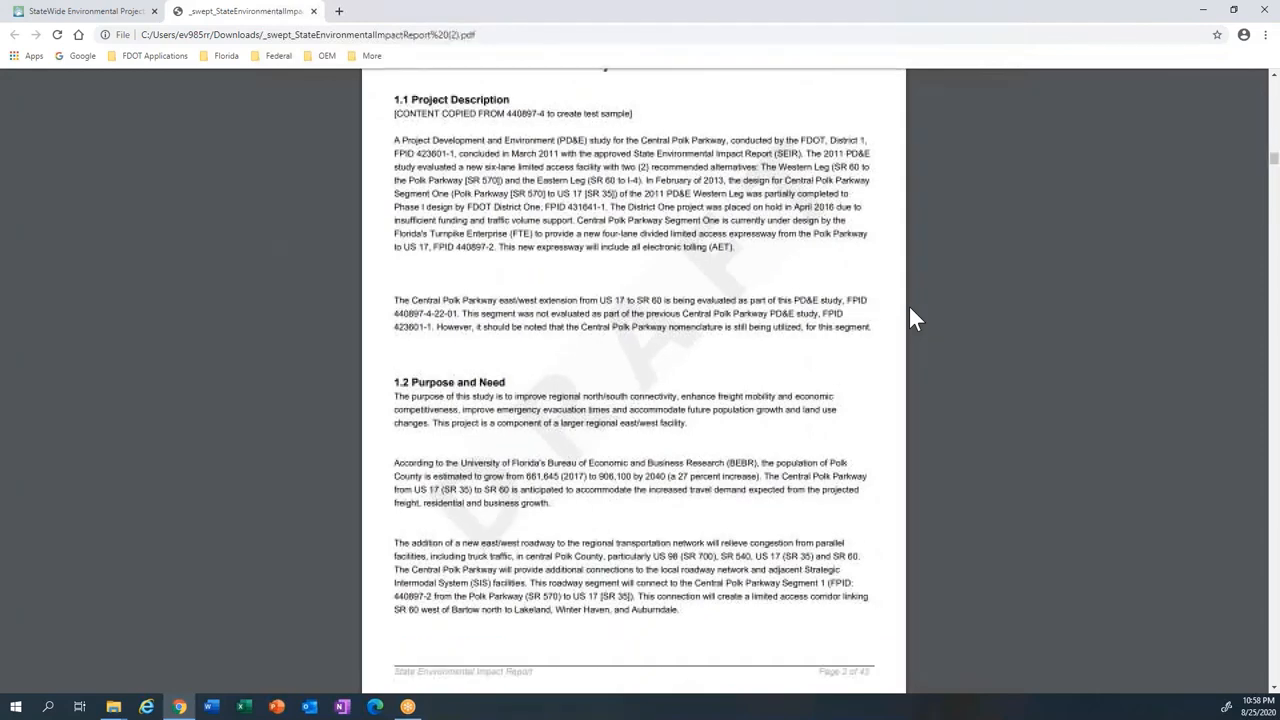
{"action": "scroll", "coordinate": [910, 309], "scroll_direction": "down", "scroll_amount": 1}
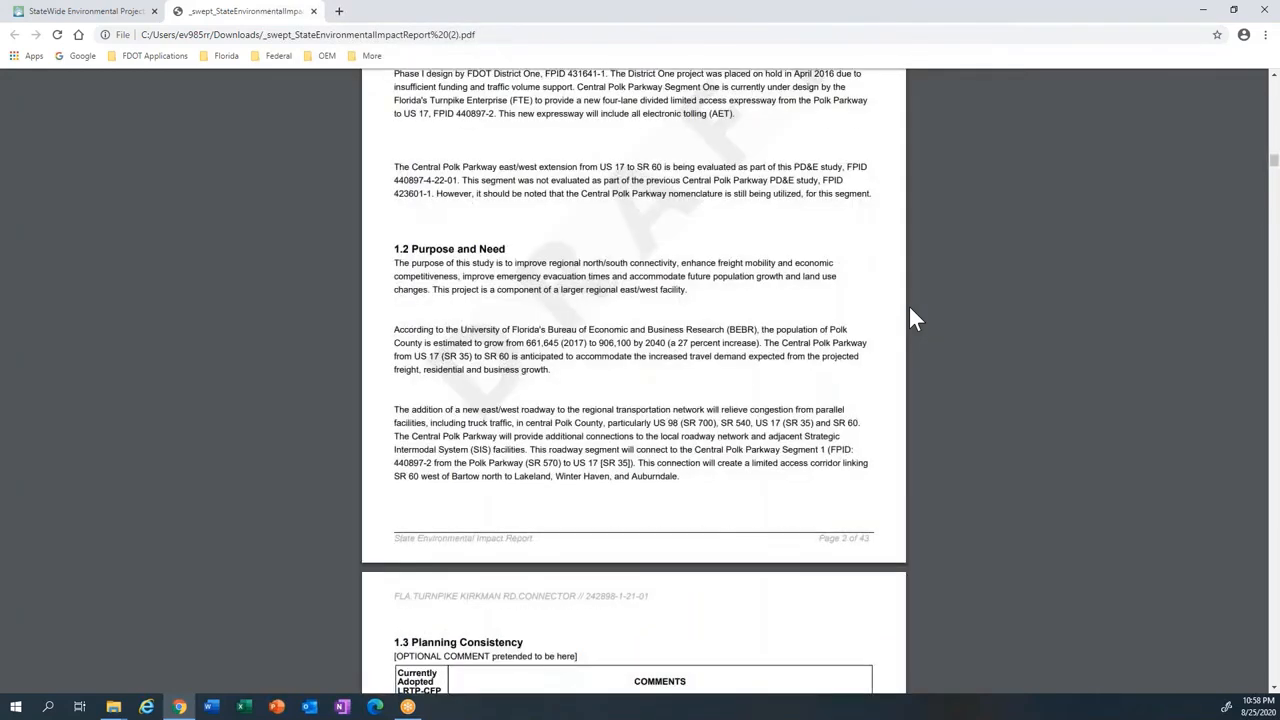
{"action": "scroll", "coordinate": [910, 310], "scroll_direction": "down", "scroll_amount": 3}
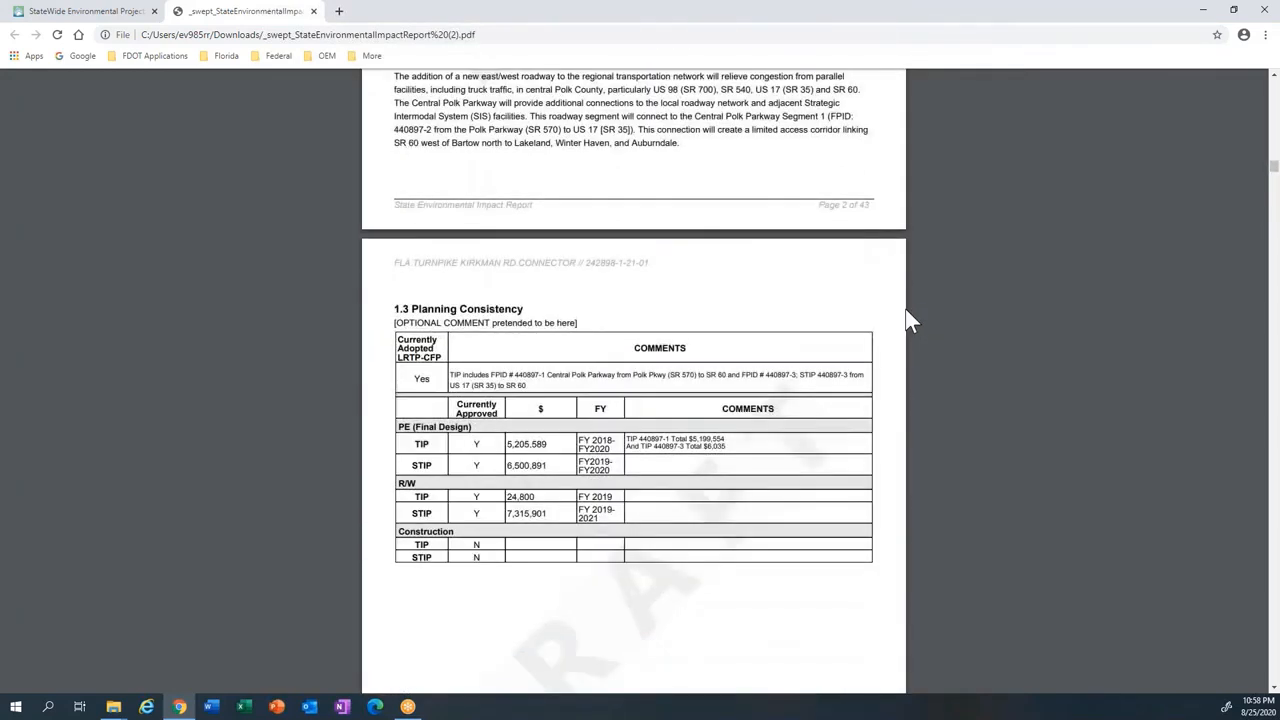
{"action": "scroll", "coordinate": [910, 320], "scroll_direction": "down", "scroll_amount": 2}
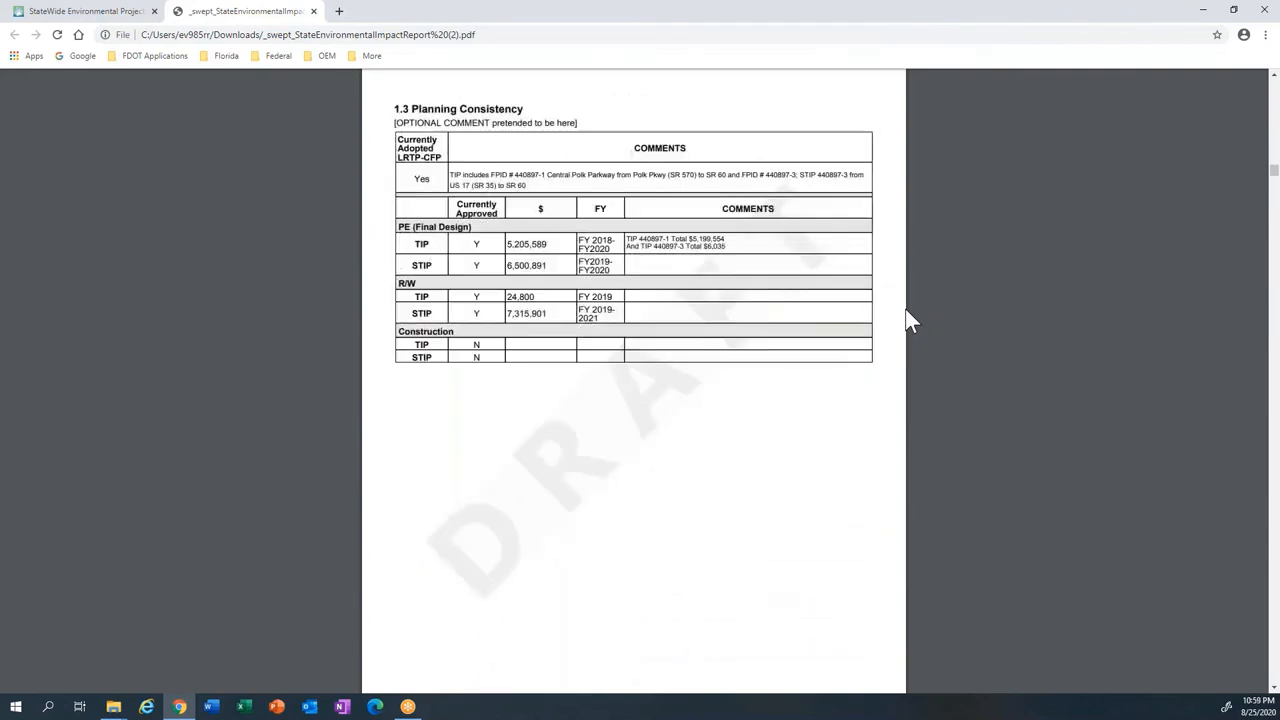
Step: Review the Environmental Analysis Summary's substantial impacts checklist and the Social and Economic section's narratives in the draft report
{"action": "scroll", "coordinate": [910, 321], "scroll_direction": "down", "scroll_amount": 6}
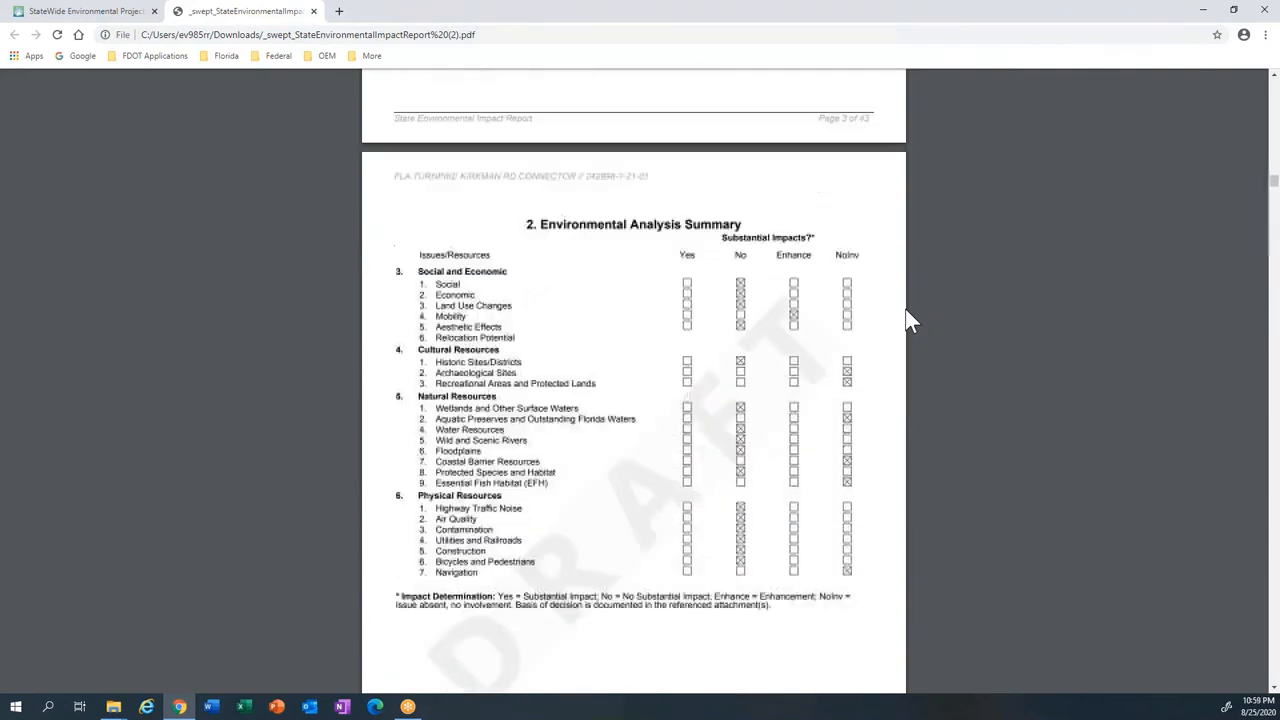
{"action": "scroll", "coordinate": [910, 320], "scroll_direction": "down", "scroll_amount": 1}
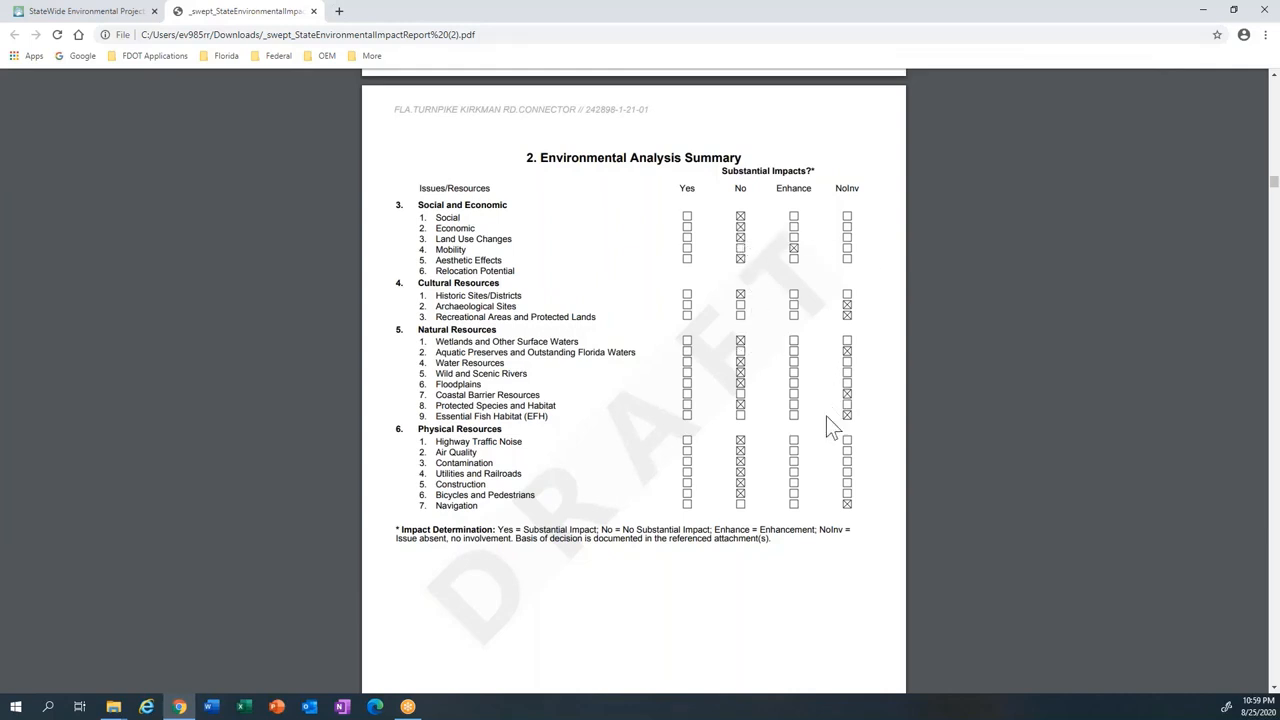
{"action": "scroll", "coordinate": [826, 416], "scroll_direction": "down", "scroll_amount": 5}
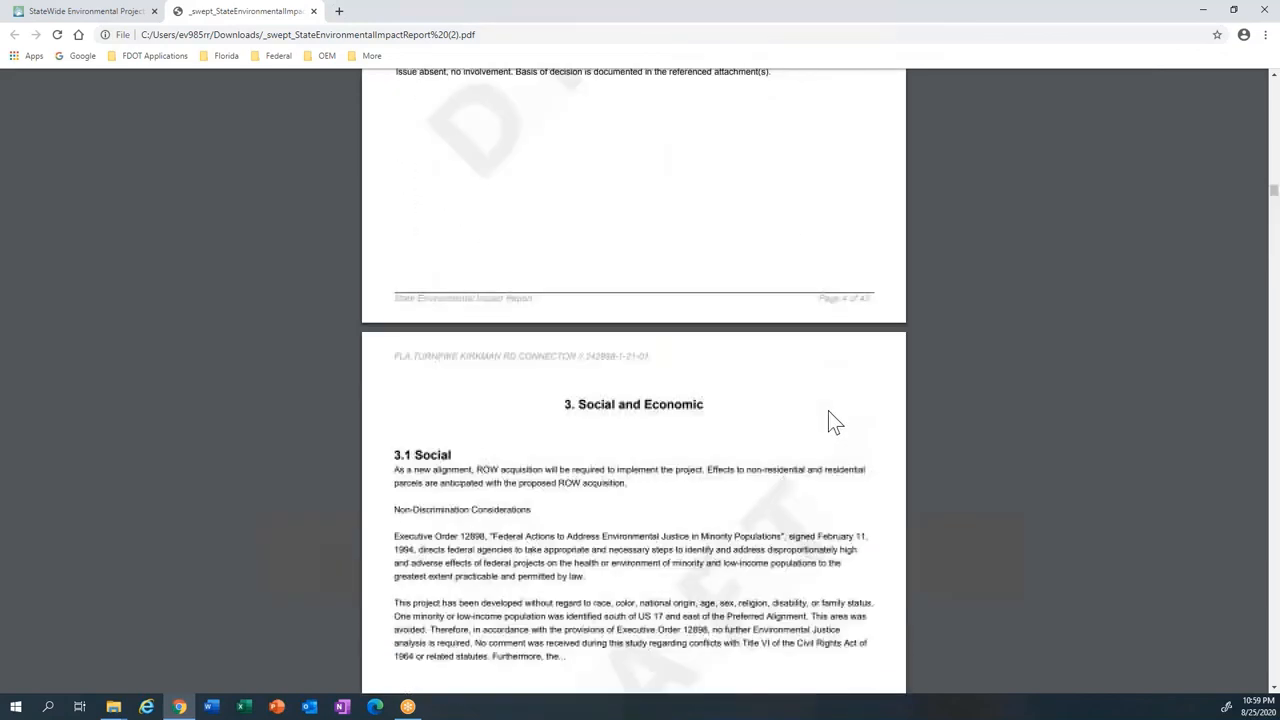
{"action": "scroll", "coordinate": [828, 410], "scroll_direction": "down", "scroll_amount": 3}
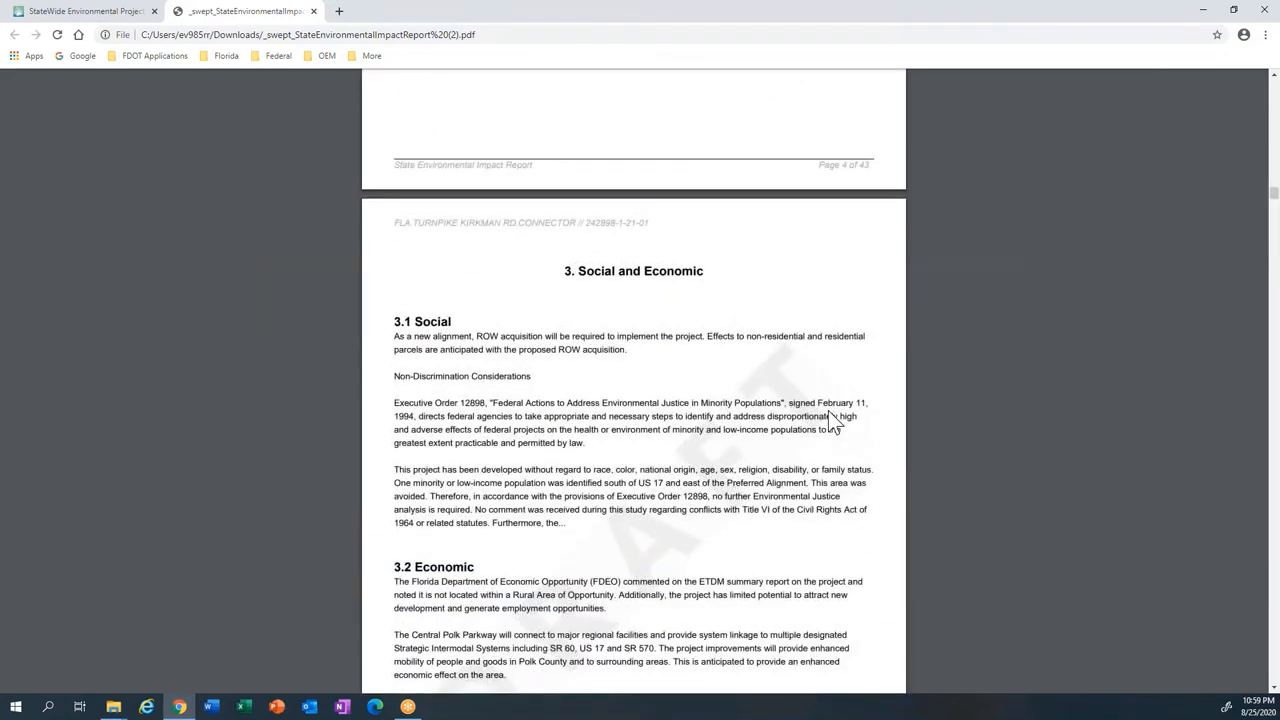
{"action": "scroll", "coordinate": [828, 411], "scroll_direction": "down", "scroll_amount": 4}
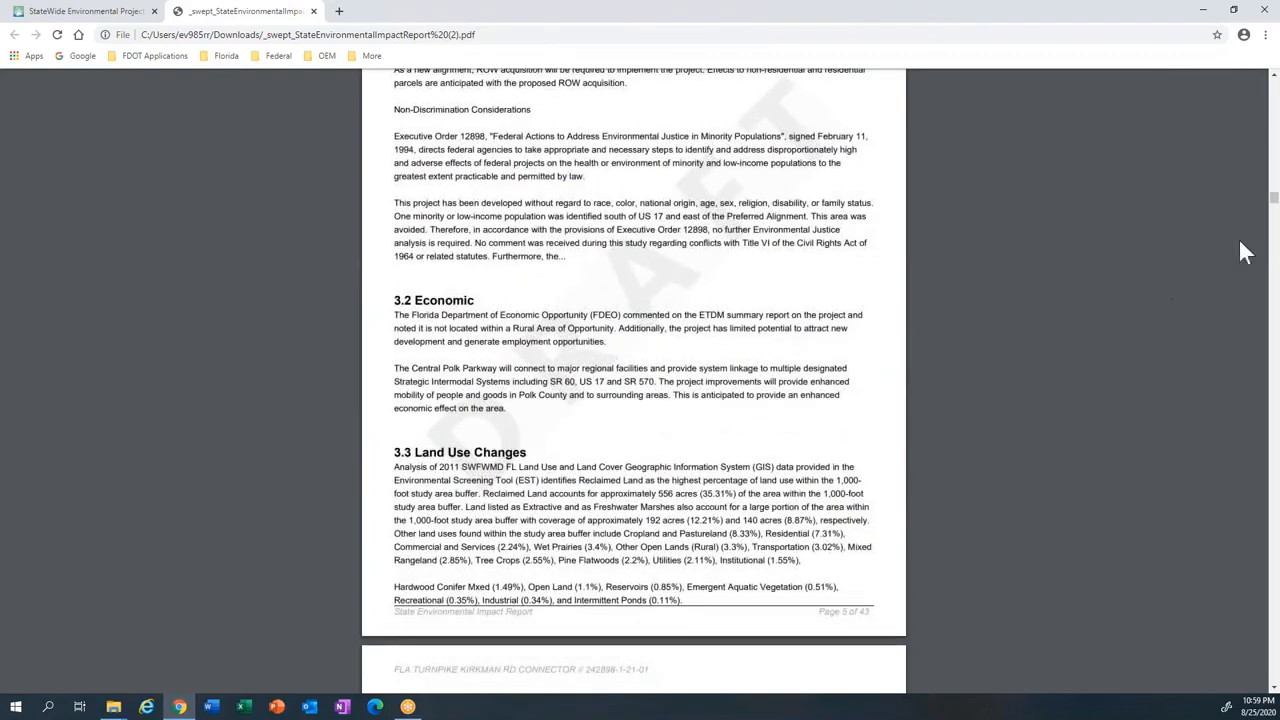
Step: Skip ahead to the Technical Materials list and review the attachments list through the Planning Consistency Appendix contents page
{"action": "left_click_drag", "start_coordinate": [1274, 205], "coordinate": [1274, 411]}
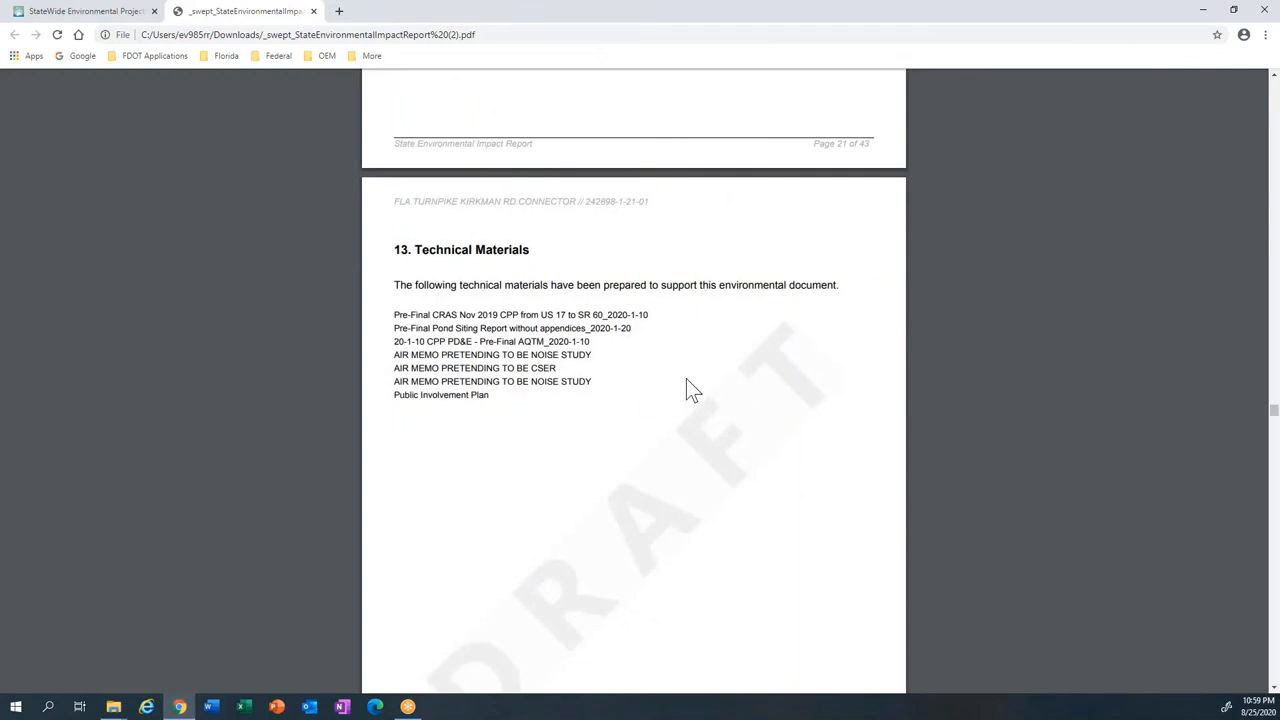
{"action": "scroll", "coordinate": [686, 380], "scroll_direction": "down", "scroll_amount": 9}
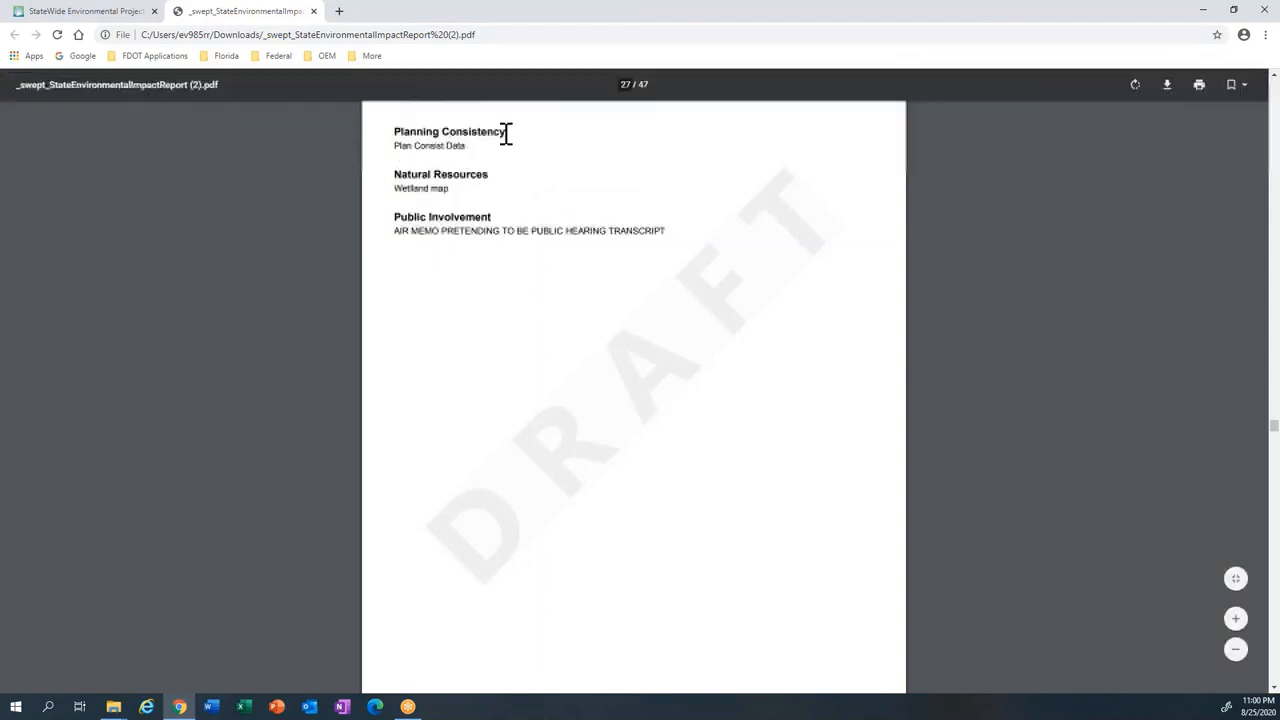
{"action": "scroll", "coordinate": [514, 236], "scroll_direction": "down", "scroll_amount": 3}
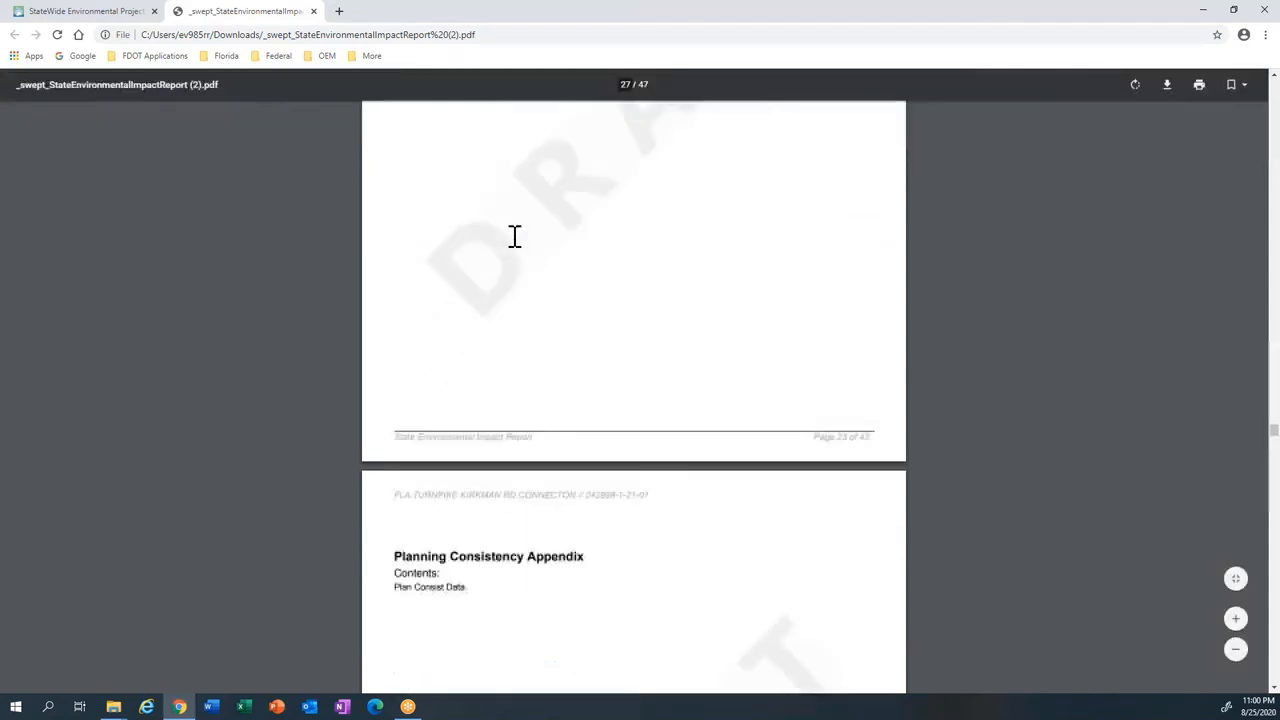
{"action": "scroll", "coordinate": [514, 236], "scroll_direction": "down", "scroll_amount": 3}
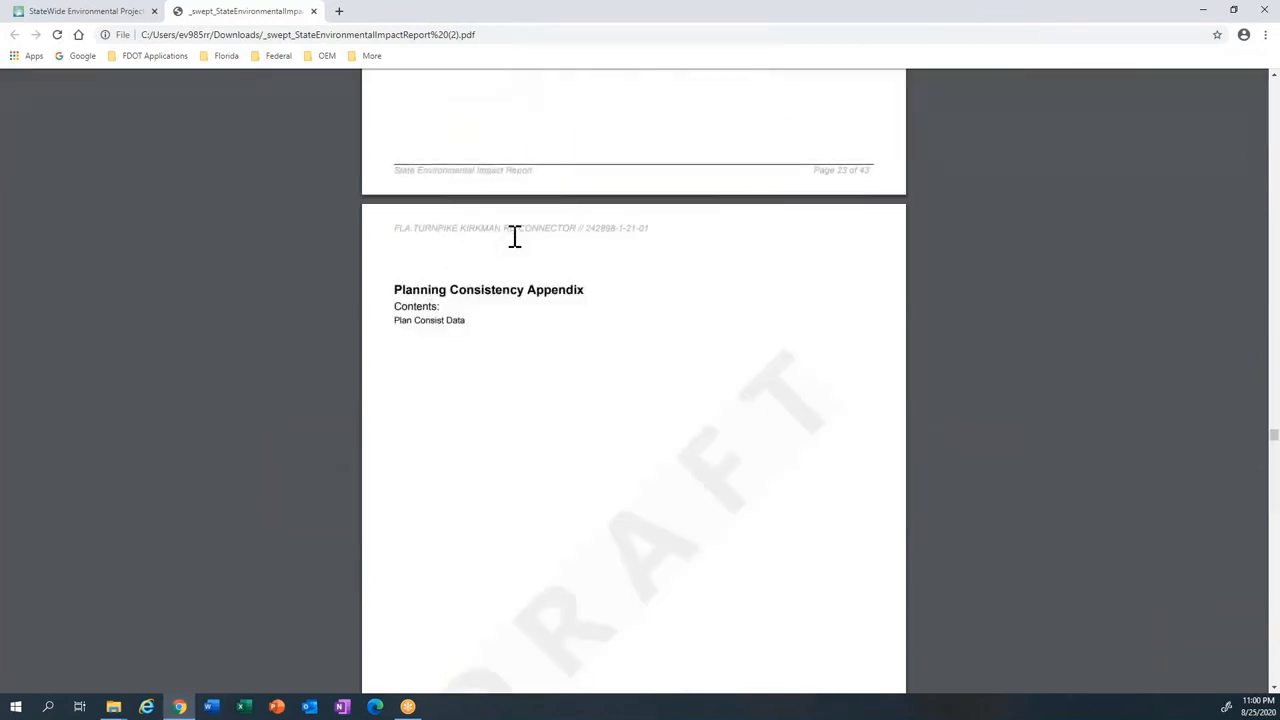
{"action": "scroll", "coordinate": [514, 236], "scroll_direction": "down", "scroll_amount": 1}
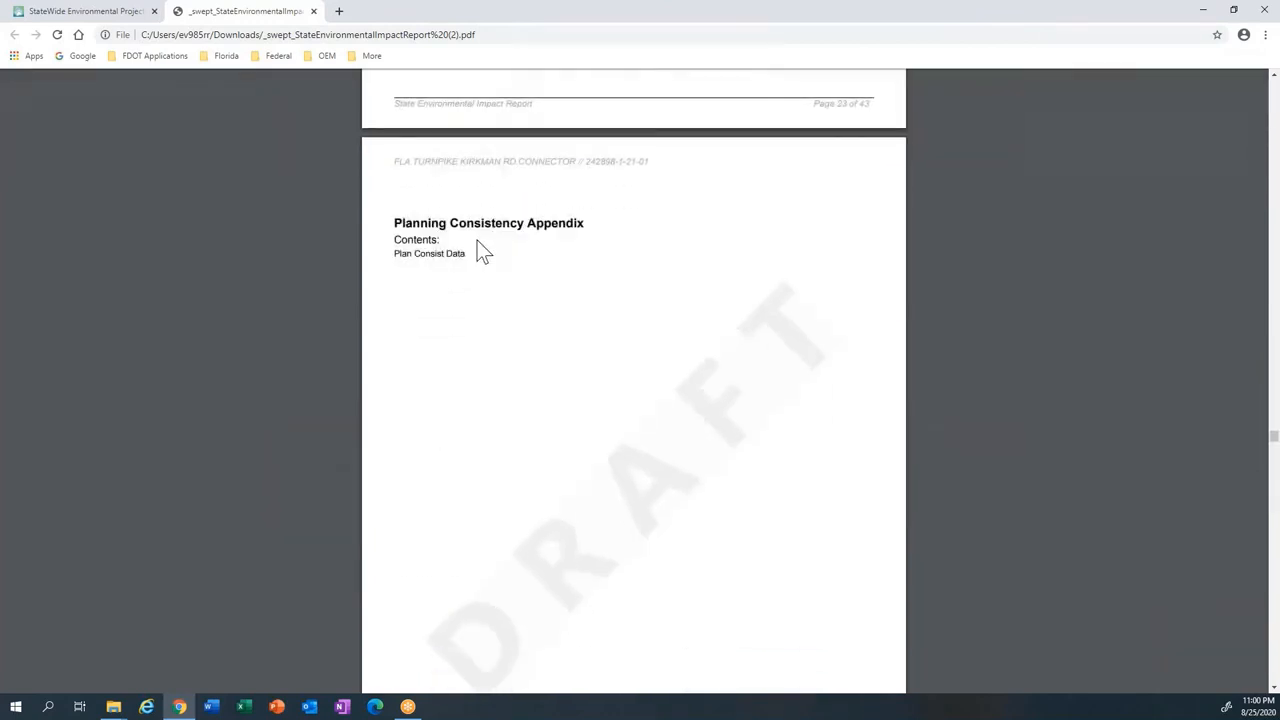
{"action": "scroll", "coordinate": [477, 240], "scroll_direction": "down", "scroll_amount": 1}
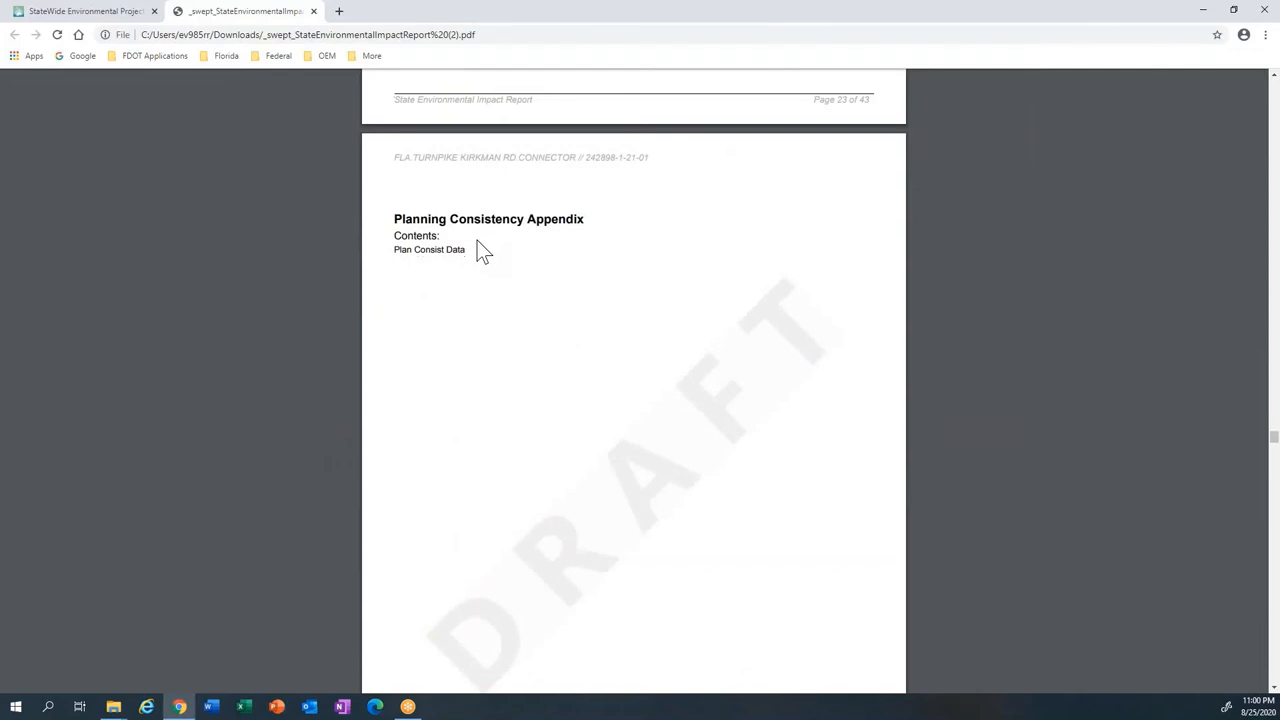
Step: Examine how the attached Appendix A Planning Documentation pages follow the Planning Consistency Appendix contents page, including the start of the LRTP page
{"action": "scroll", "coordinate": [449, 208], "scroll_direction": "down", "scroll_amount": 1}
{"action": "scroll", "coordinate": [449, 209], "scroll_direction": "down", "scroll_amount": 7}
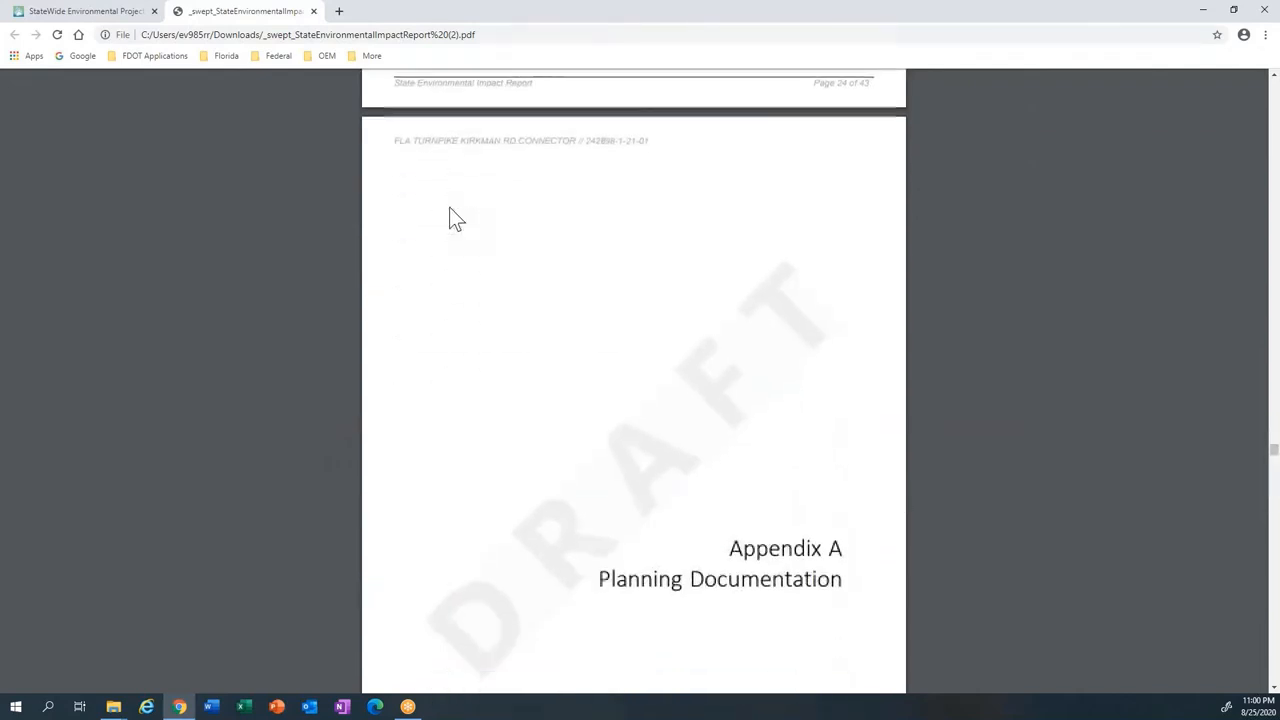
{"action": "scroll", "coordinate": [449, 207], "scroll_direction": "down", "scroll_amount": 2}
{"action": "scroll", "coordinate": [449, 207], "scroll_direction": "down", "scroll_amount": 1}
{"action": "scroll", "coordinate": [449, 208], "scroll_direction": "down", "scroll_amount": 2}
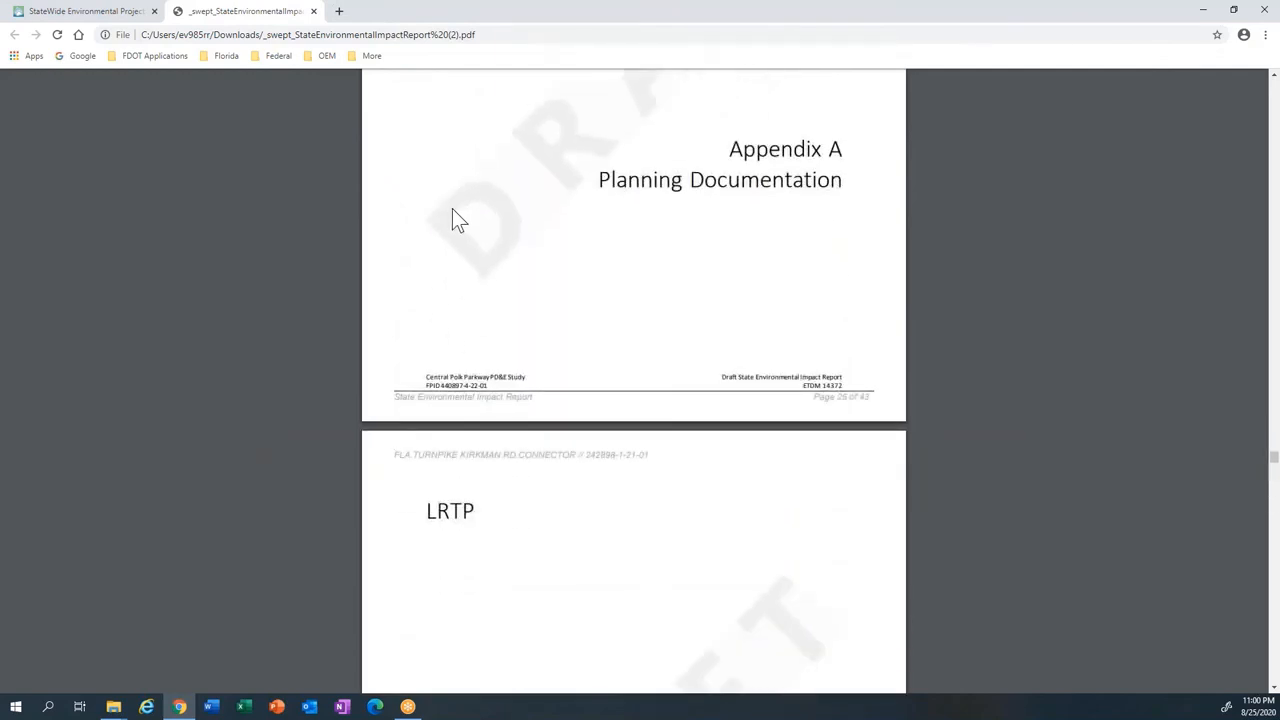
{"action": "scroll", "coordinate": [452, 220], "scroll_direction": "up", "scroll_amount": 1}
{"action": "scroll", "coordinate": [452, 220], "scroll_direction": "up", "scroll_amount": 1}
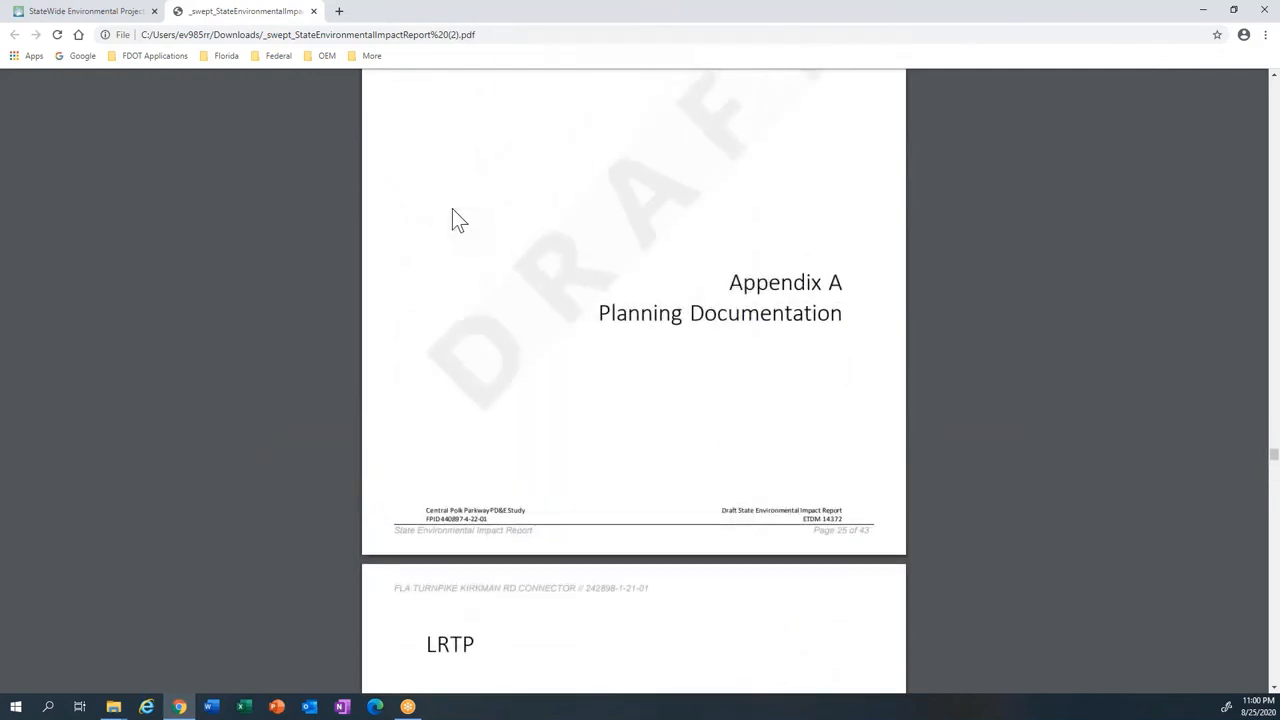
{"action": "scroll", "coordinate": [452, 215], "scroll_direction": "up", "scroll_amount": 1}
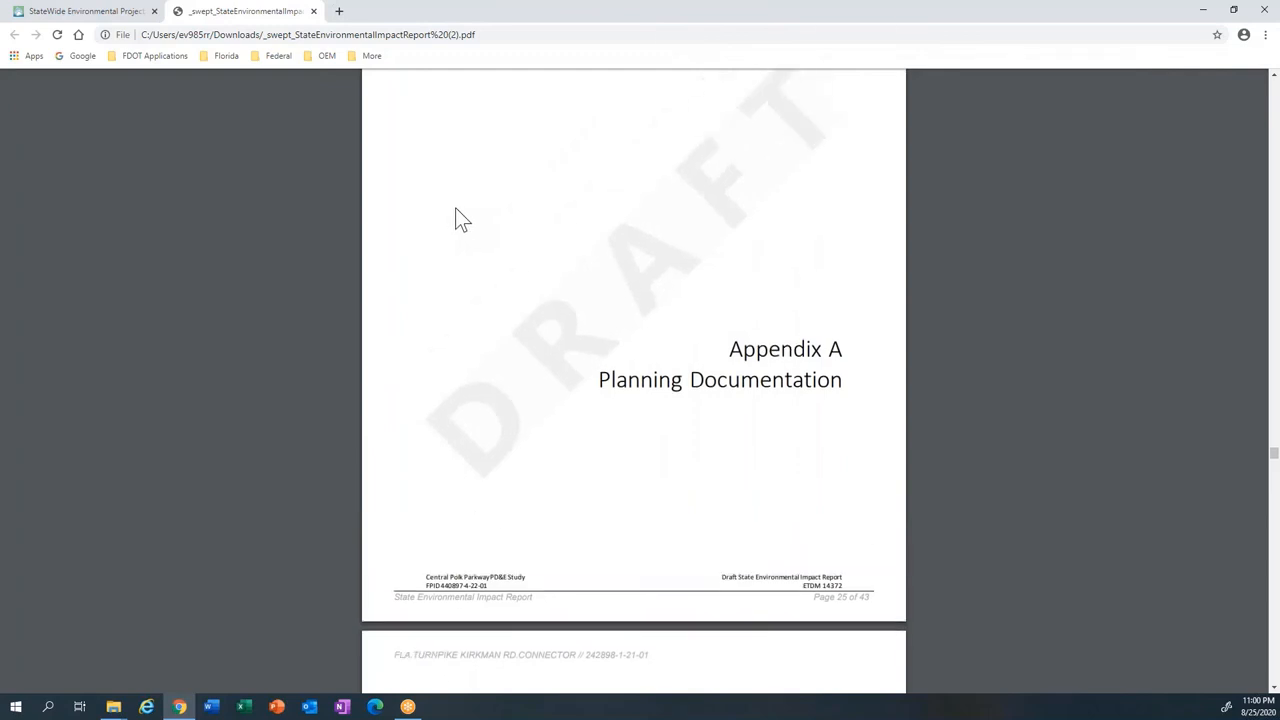
{"action": "scroll", "coordinate": [455, 218], "scroll_direction": "up", "scroll_amount": 3}
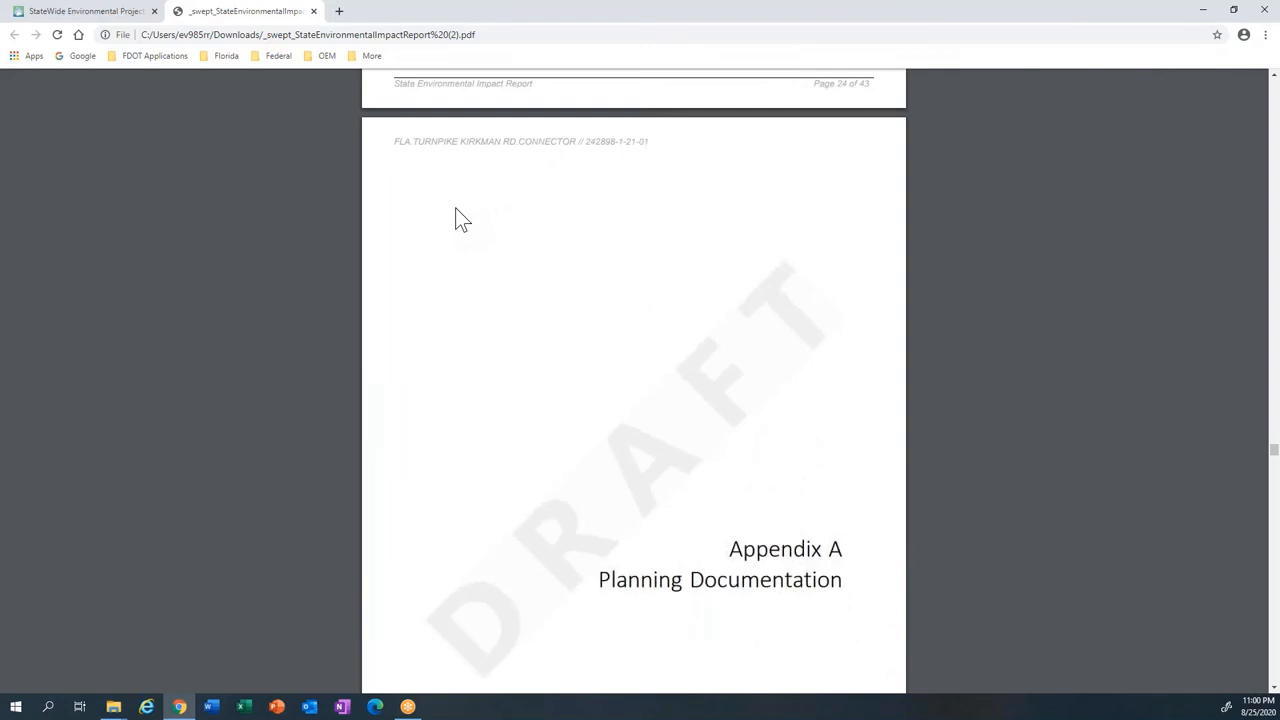